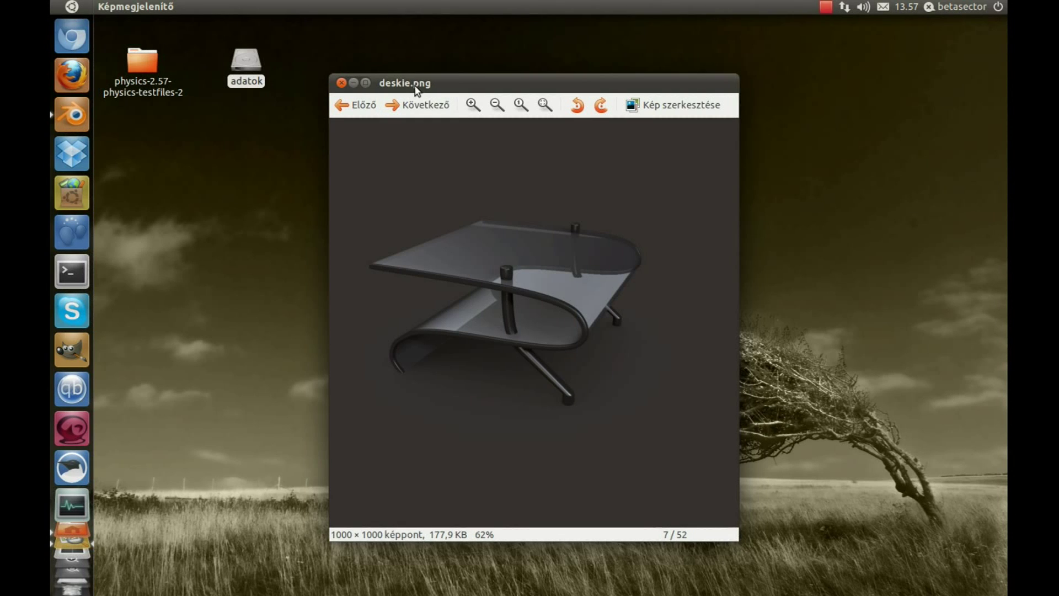
Reposition and enlarge the Eye of GNOME window showing deskie.png, then maximize it
{"action": "left_click_drag", "start_coordinate": [428, 84], "coordinate": [416, 71]}
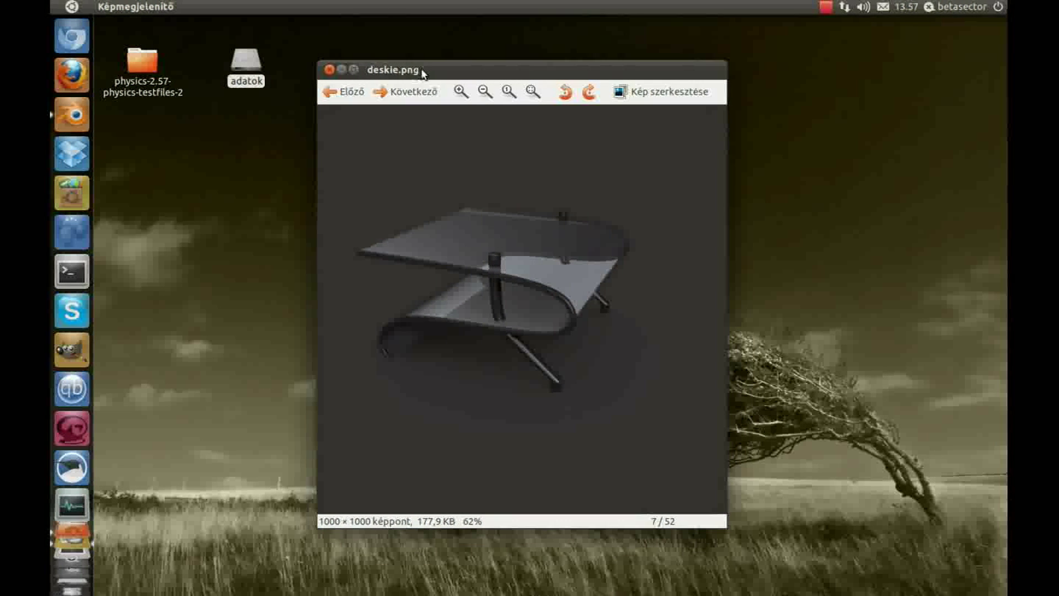
{"action": "mouse_move", "coordinate": [444, 75]}
{"action": "left_mouse_down"}
{"action": "mouse_move", "coordinate": [435, 73]}
{"action": "mouse_move", "coordinate": [459, 56]}
{"action": "left_mouse_up"}
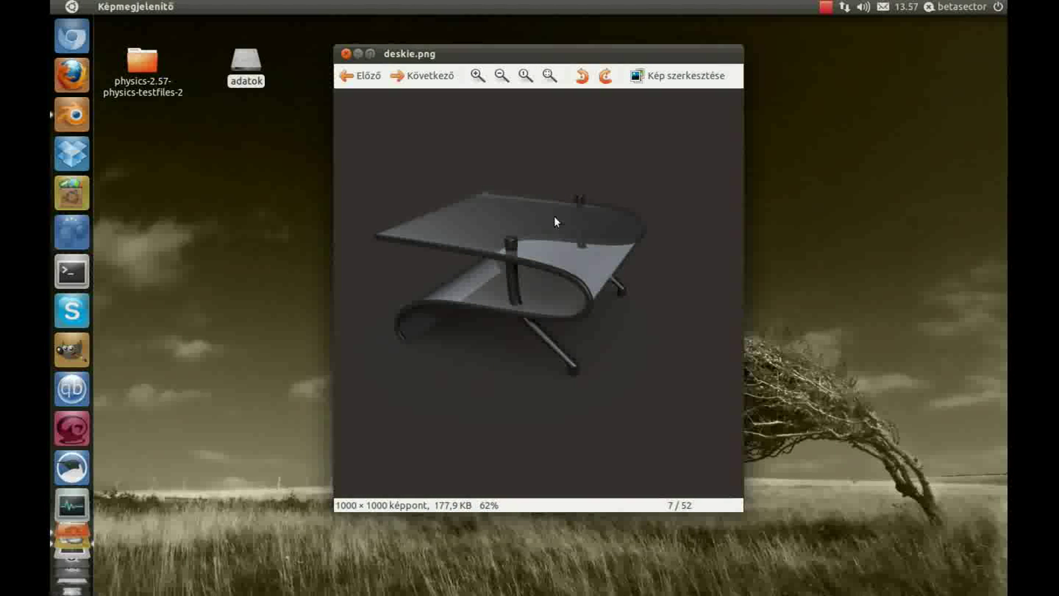
{"action": "left_click_drag", "start_coordinate": [736, 507], "coordinate": [845, 519]}
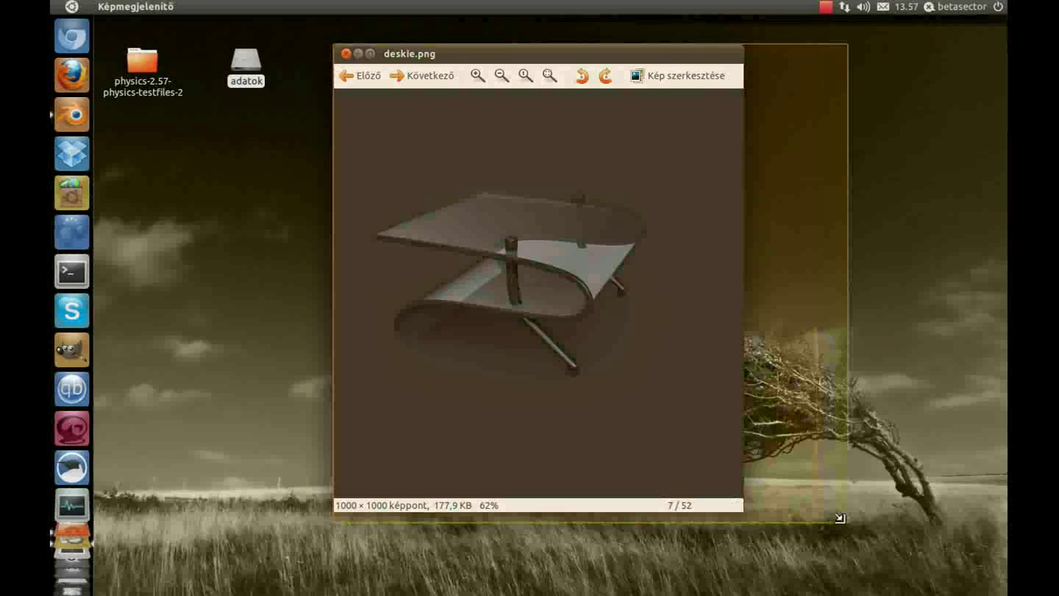
{"action": "left_click", "coordinate": [367, 56]}
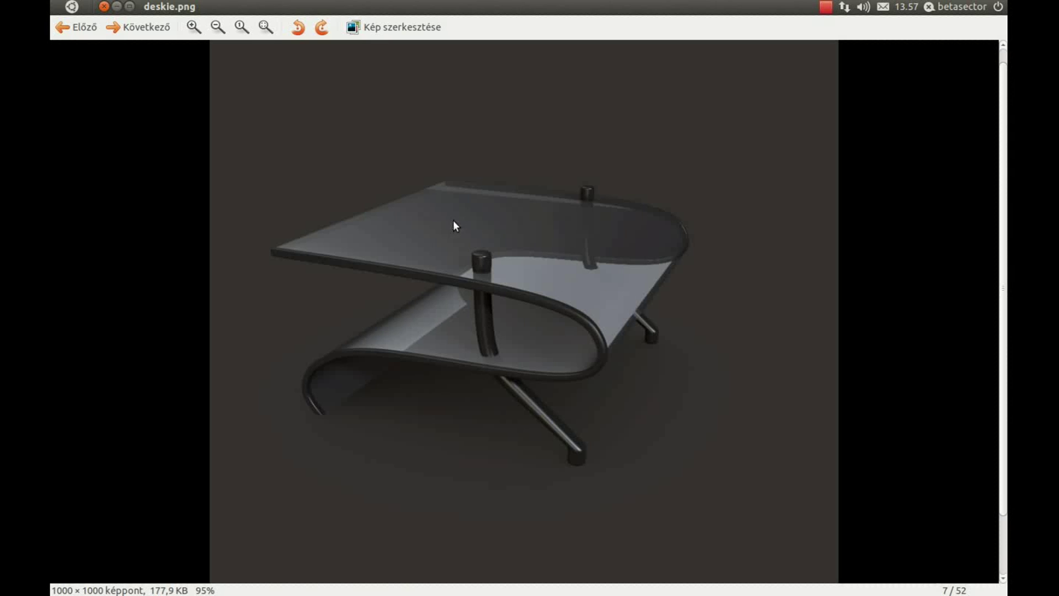
Pan and zoom the coffee table render, then minimize the viewer
{"action": "left_click_drag", "start_coordinate": [503, 281], "coordinate": [501, 298]}
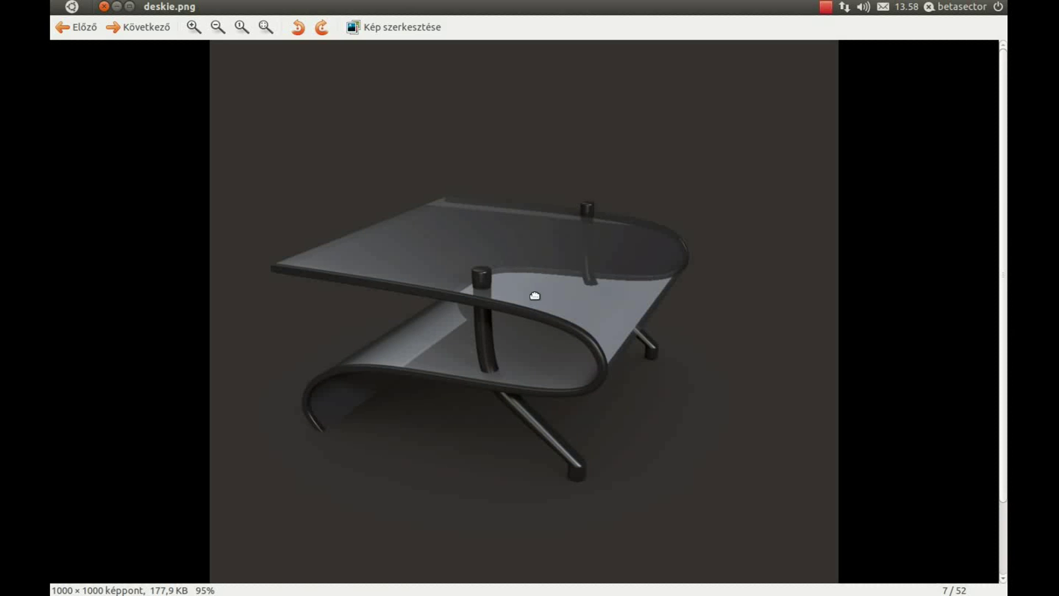
{"action": "left_click_drag", "start_coordinate": [514, 269], "coordinate": [514, 257]}
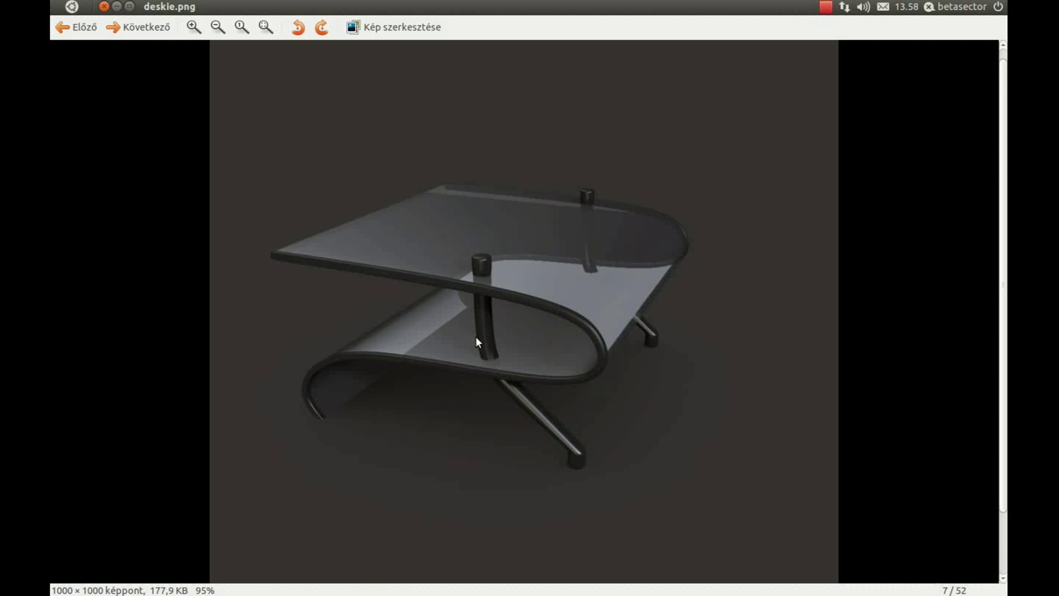
{"action": "scroll", "coordinate": [474, 309], "scroll_direction": "up", "scroll_amount": 2}
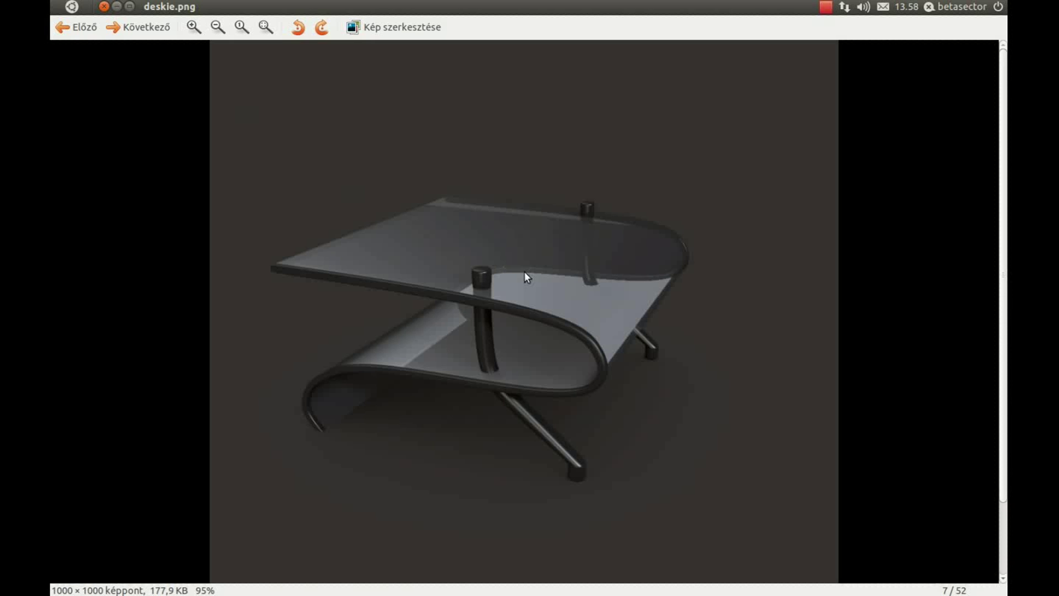
{"action": "mouse_move", "coordinate": [170, 6]}
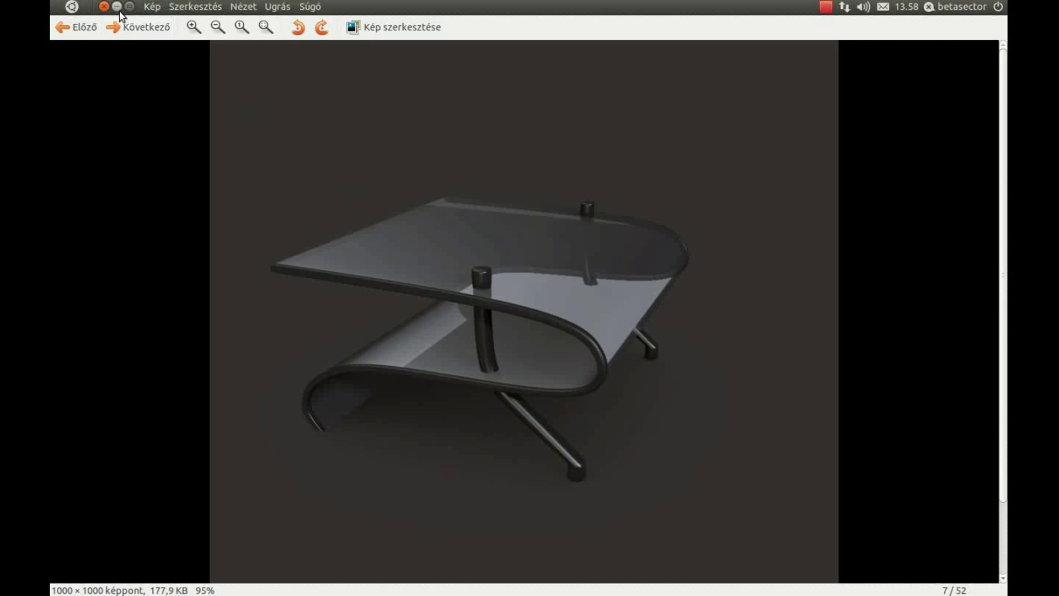
{"action": "left_click", "coordinate": [103, 6]}
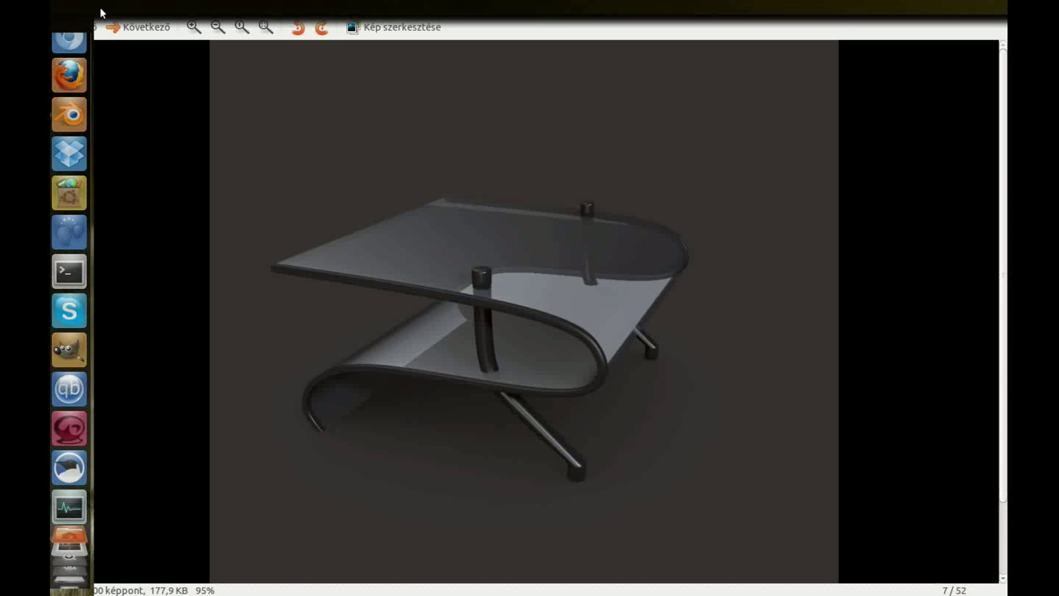
Orbit around the three spheres in material.blend and select each sphere
{"action": "left_click", "coordinate": [72, 114]}
{"action": "scroll", "coordinate": [384, 224], "scroll_direction": "up", "scroll_amount": 2}
{"action": "scroll", "coordinate": [437, 256], "scroll_direction": "up", "scroll_amount": 2}
{"action": "mouse_move", "coordinate": [450, 240]}
{"action": "middle_mouse_down"}
{"action": "mouse_move", "coordinate": [414, 253]}
{"action": "mouse_move", "coordinate": [492, 267]}
{"action": "mouse_move", "coordinate": [494, 293]}
{"action": "mouse_move", "coordinate": [513, 296]}
{"action": "middle_mouse_up"}
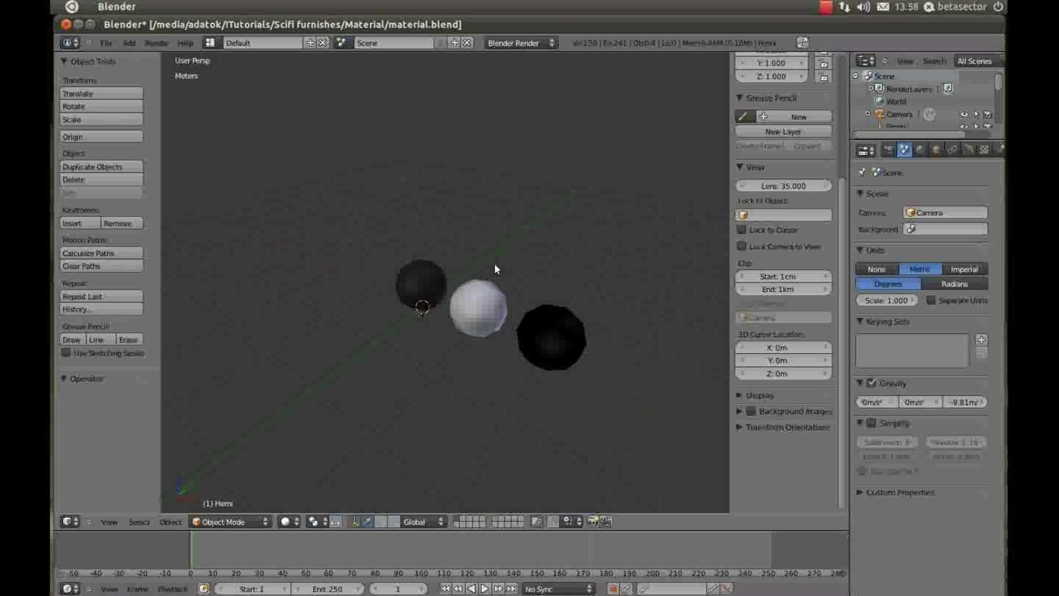
{"action": "middle_click_drag", "start_coordinate": [524, 257], "coordinate": [507, 252]}
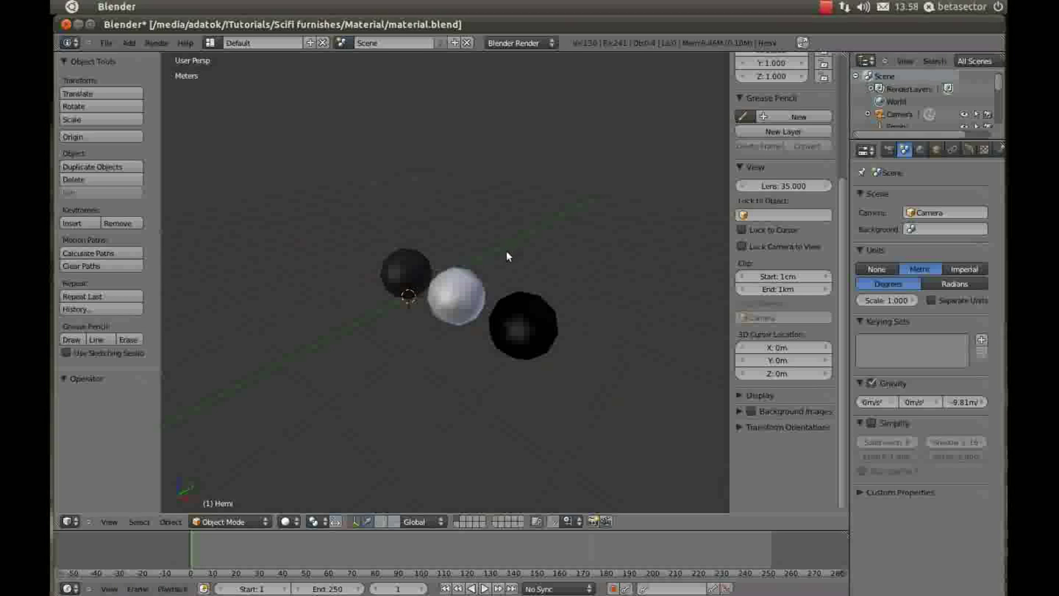
{"action": "right_click", "coordinate": [407, 273]}
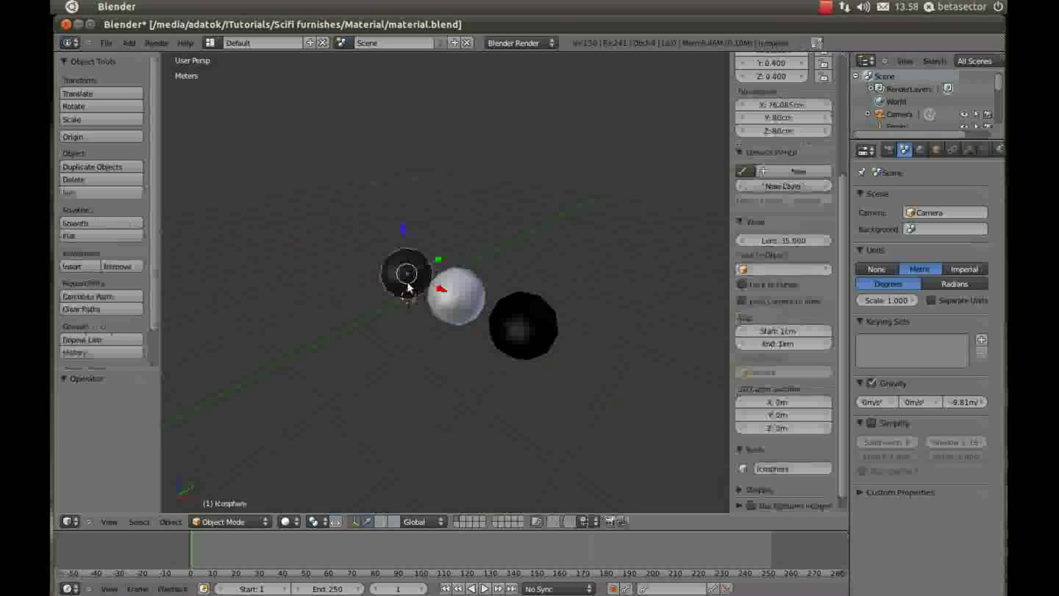
{"action": "right_click", "coordinate": [459, 295]}
{"action": "right_click", "coordinate": [508, 318]}
{"action": "mouse_move", "coordinate": [508, 318]}
{"action": "middle_mouse_down"}
{"action": "mouse_move", "coordinate": [462, 317]}
{"action": "mouse_move", "coordinate": [480, 294]}
{"action": "middle_mouse_up"}
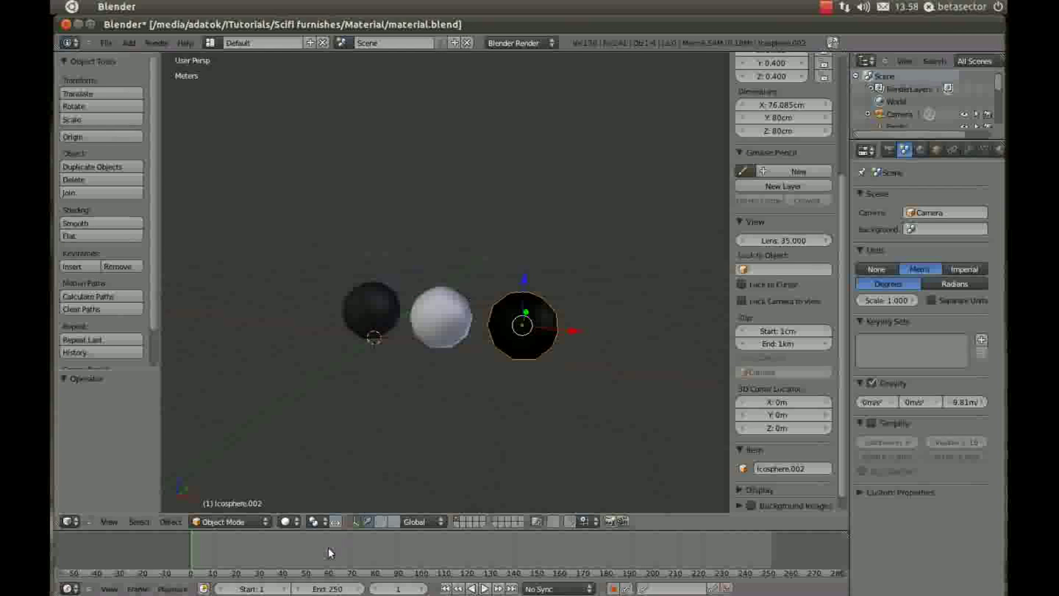
Show the camera-and-lamp layer, orbit to it, and select the lamp
{"action": "left_click", "coordinate": [493, 522]}
{"action": "mouse_move", "coordinate": [408, 273]}
{"action": "middle_mouse_down"}
{"action": "mouse_move", "coordinate": [332, 291]}
{"action": "mouse_move", "coordinate": [480, 221]}
{"action": "middle_mouse_up"}
{"action": "right_click", "coordinate": [469, 214]}
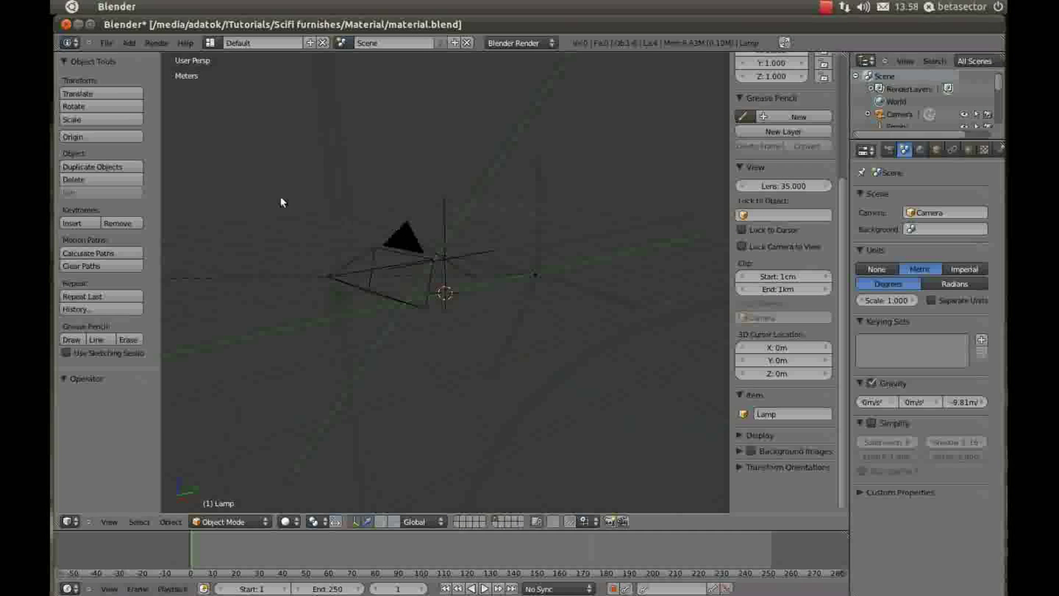
{"action": "left_click", "coordinate": [107, 43]}
Start a new default scene and switch to front orthographic view
{"action": "left_click", "coordinate": [116, 56]}
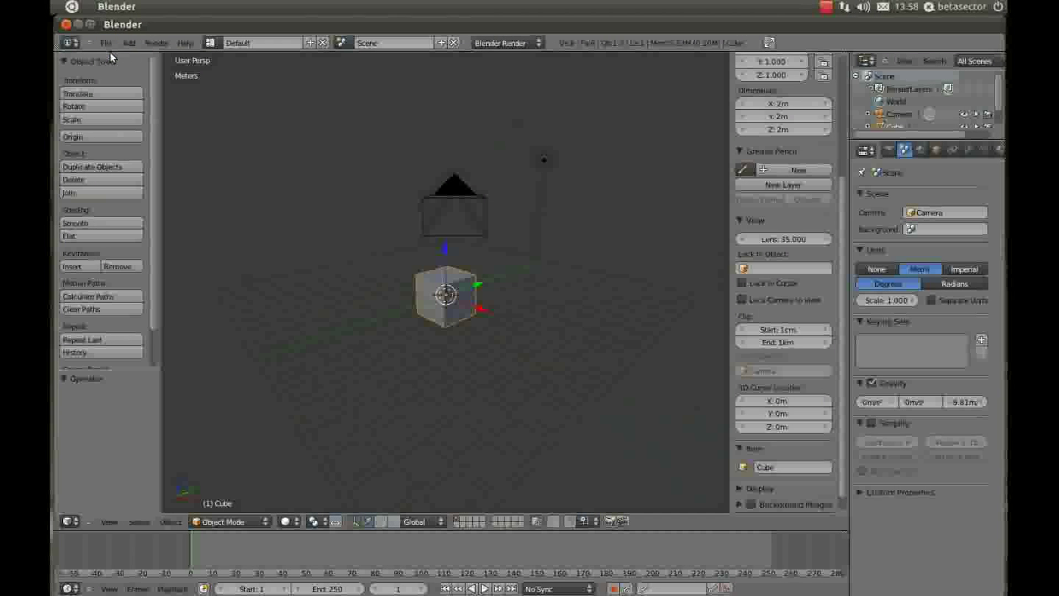
{"action": "key", "text": "KP_7"}
{"action": "key", "text": "KP_1"}
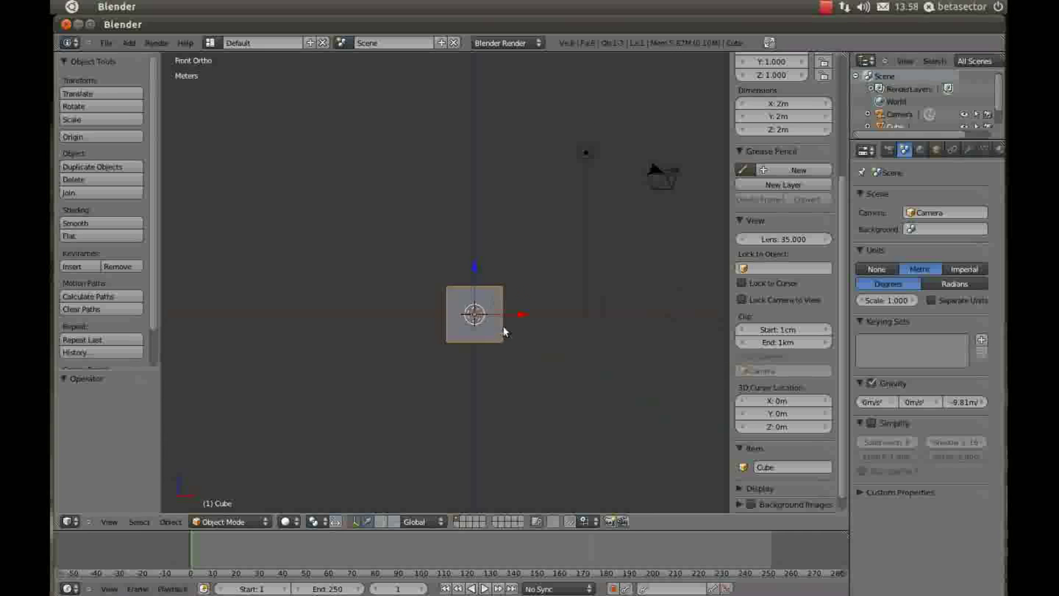
{"action": "key", "text": "KP_5"}
{"action": "mouse_move", "coordinate": [502, 290]}
{"action": "middle_mouse_down", "text": "shift"}
{"action": "mouse_move", "coordinate": [509, 339]}
{"action": "mouse_move", "coordinate": [492, 339]}
{"action": "mouse_move", "coordinate": [501, 313]}
{"action": "middle_mouse_up", "text": "shift"}
In Edit Mode, raise the cube mesh 2.238 m on Z and flatten it to 0.010
{"action": "key", "text": "Tab"}
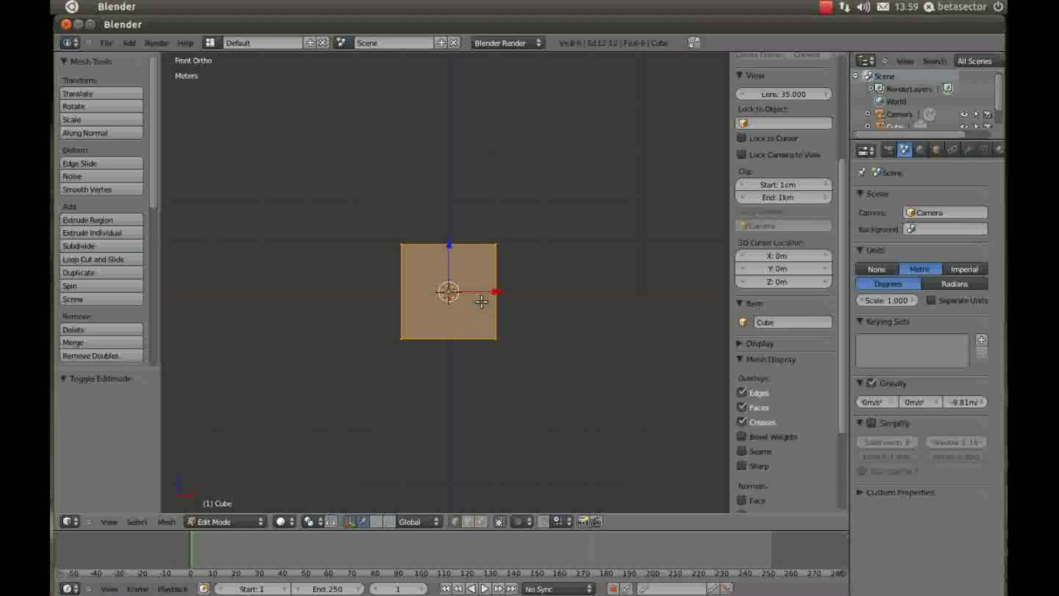
{"action": "key", "text": "g"}
{"action": "key", "text": "z"}
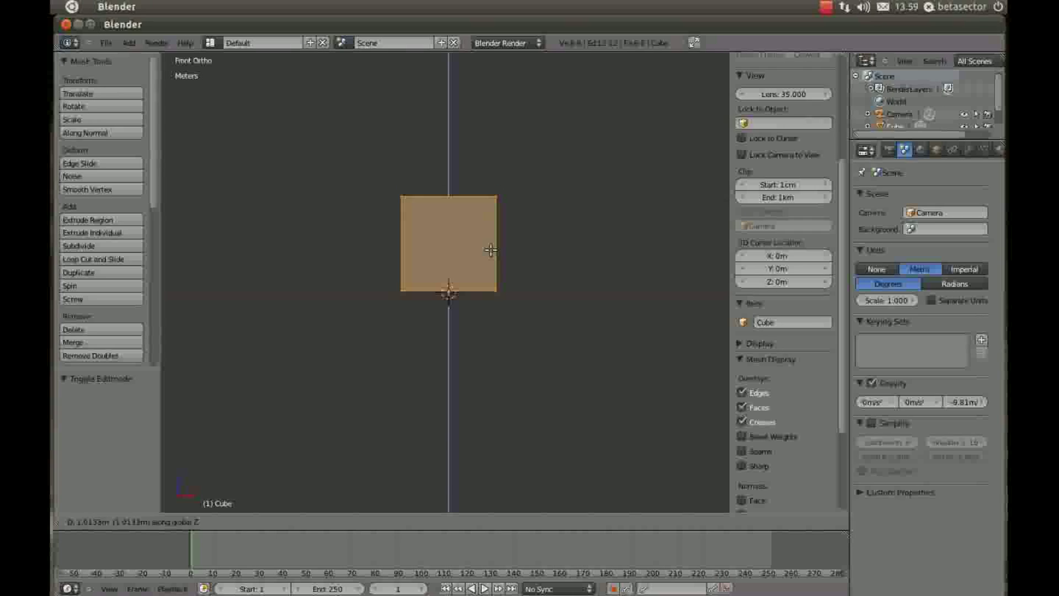
{"action": "left_click", "coordinate": [485, 200]}
{"action": "scroll", "coordinate": [482, 202], "scroll_direction": "up", "scroll_amount": 1}
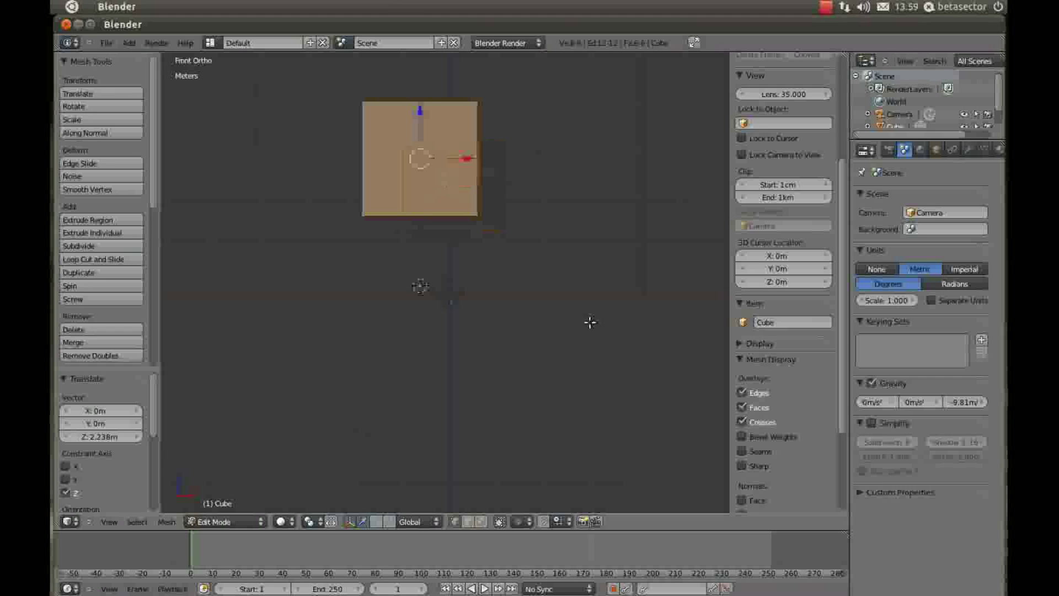
{"action": "key", "text": "s"}
{"action": "key", "text": "z"}
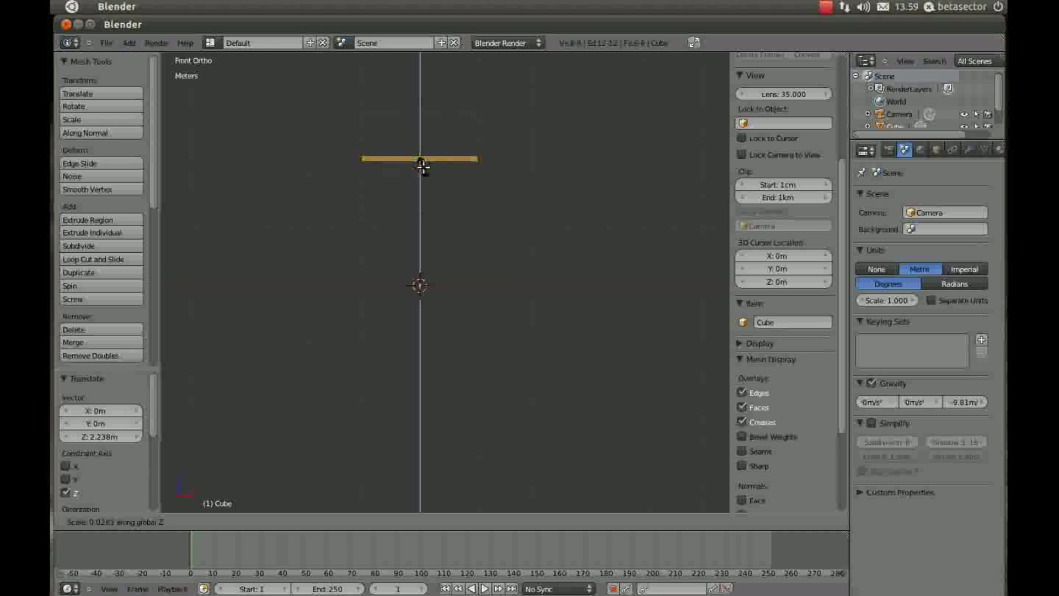
{"action": "left_click", "coordinate": [420, 161]}
{"action": "scroll", "coordinate": [439, 165], "scroll_direction": "up", "scroll_amount": 4}
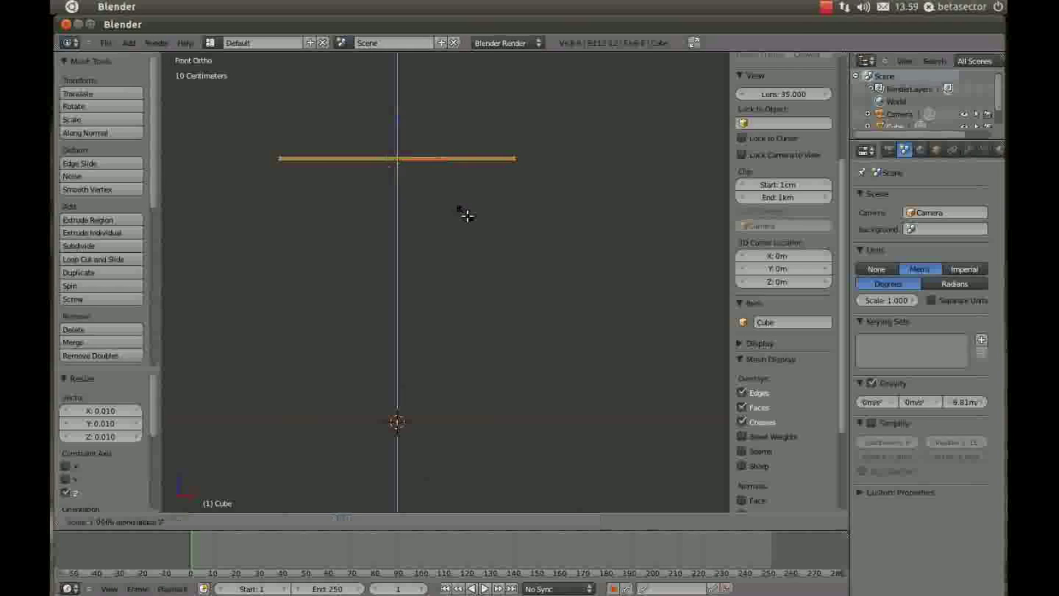
Hide the transform manipulator and rescale the slab by 1.928 on Z
{"action": "left_click", "coordinate": [349, 521]}
{"action": "middle_click_drag", "start_coordinate": [392, 233], "coordinate": [433, 260], "text": "shift"}
{"action": "key", "text": "s"}
{"action": "key", "text": "z"}
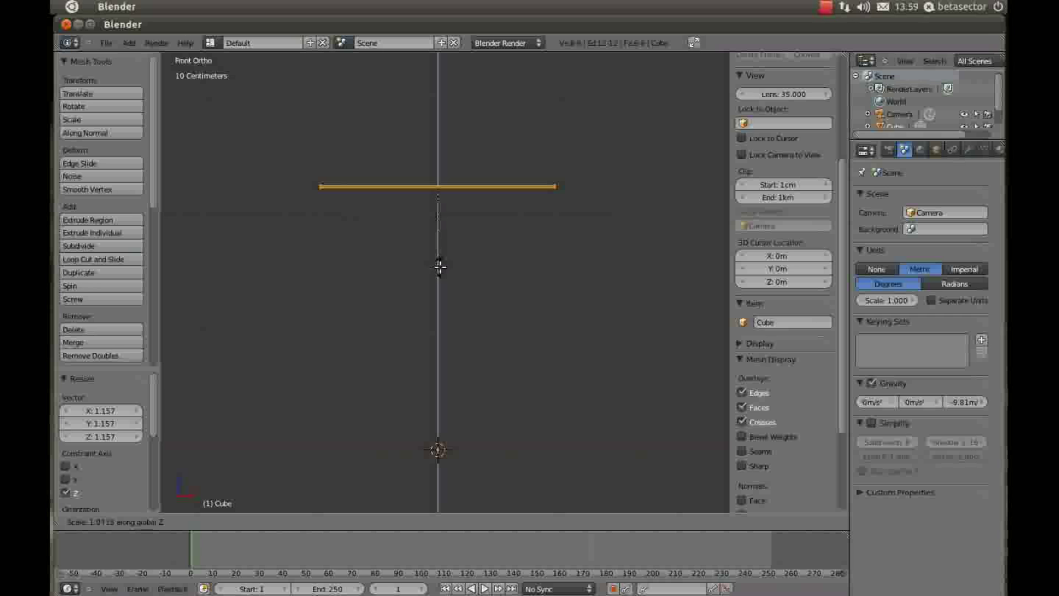
{"action": "left_click", "coordinate": [482, 322]}
{"action": "mouse_move", "coordinate": [483, 322]}
{"action": "middle_mouse_down"}
{"action": "mouse_move", "coordinate": [490, 308]}
{"action": "mouse_move", "coordinate": [445, 286]}
{"action": "mouse_move", "coordinate": [470, 283]}
{"action": "mouse_move", "coordinate": [531, 222]}
{"action": "middle_mouse_up"}
{"action": "key", "text": "KP_1"}
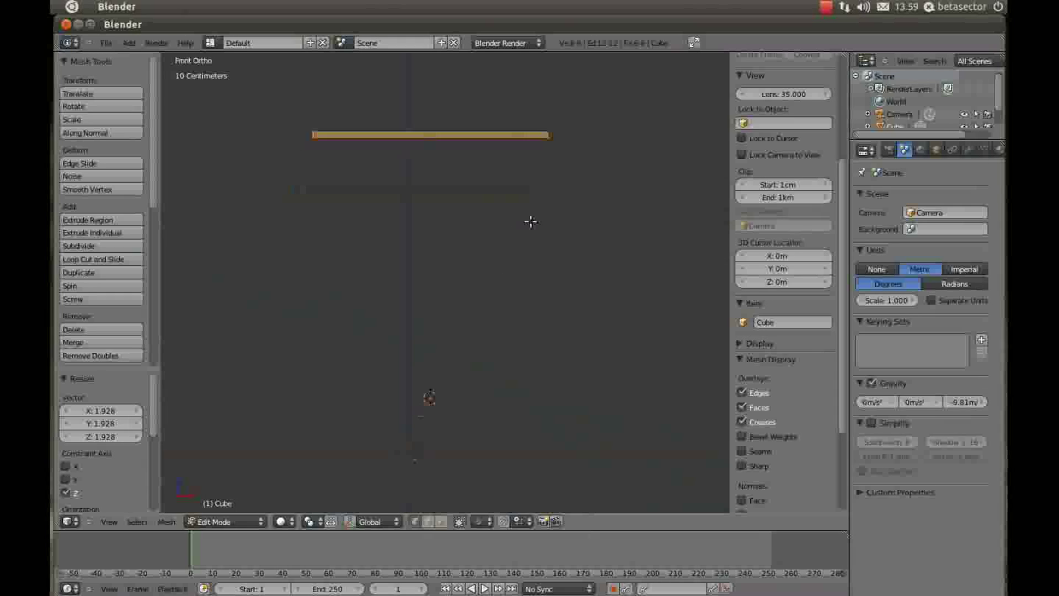
Select the slab's whole mesh and extrude it
{"action": "key", "text": "Tab"}
{"action": "key", "text": "Tab"}
{"action": "key", "text": "a"}
{"action": "key", "text": "a"}
{"action": "middle_click_drag", "start_coordinate": [524, 217], "coordinate": [462, 201], "text": "shift"}
{"action": "scroll", "coordinate": [463, 201], "scroll_direction": "down", "scroll_amount": 3}
{"action": "key", "text": "e"}
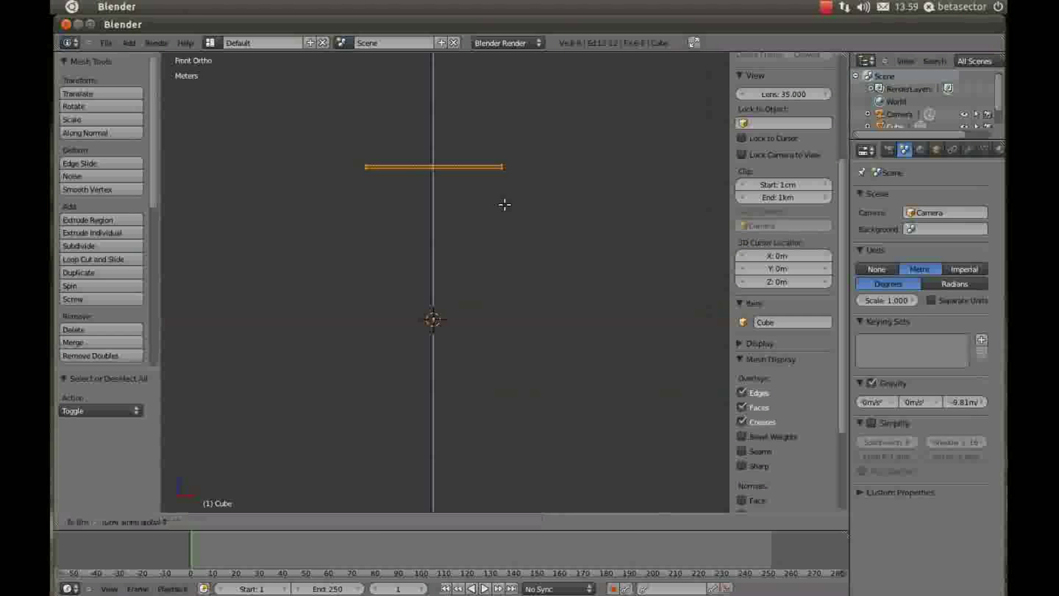
{"action": "left_click", "coordinate": [503, 220]}
Deselect everything and box-select the slab's right-hand end edge
{"action": "key", "text": "a"}
{"action": "scroll", "coordinate": [535, 133], "scroll_direction": "up", "scroll_amount": 2}
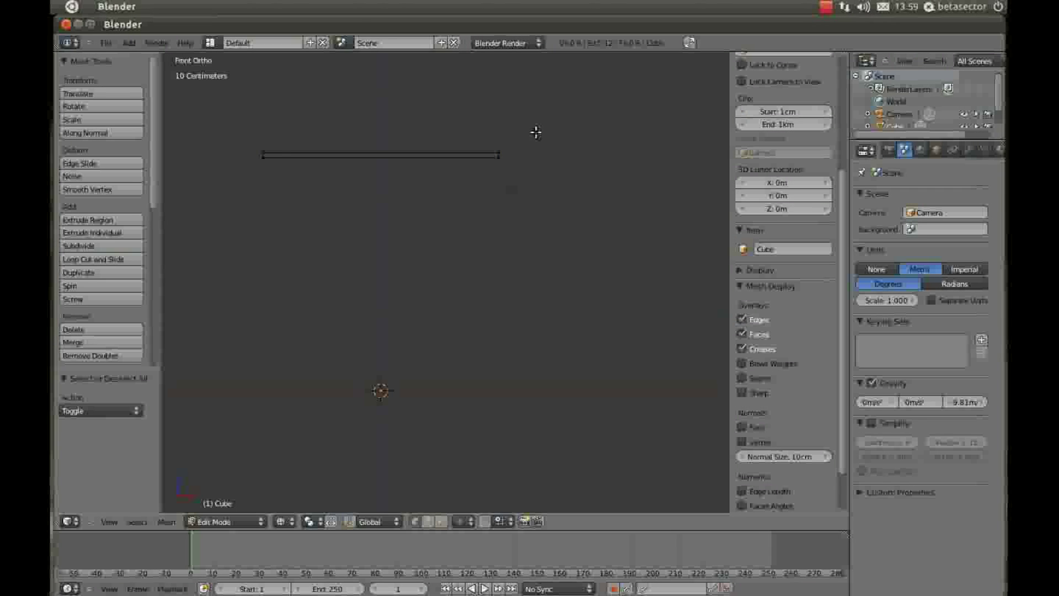
{"action": "key", "text": "a"}
{"action": "middle_click_drag", "start_coordinate": [466, 201], "coordinate": [485, 196], "text": "shift"}
Extrude the end edge and tilt the new segment by 35°
{"action": "key", "text": "e"}
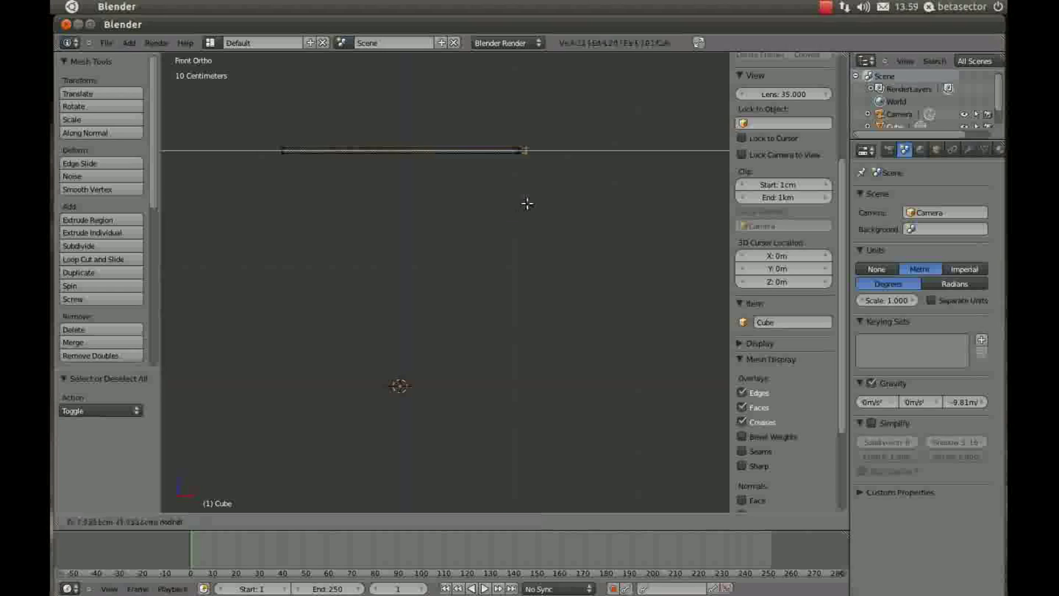
{"action": "left_click", "coordinate": [527, 204]}
{"action": "scroll", "coordinate": [544, 218], "scroll_direction": "up", "scroll_amount": 1}
{"action": "type", "text": "r35"}
{"action": "key", "text": "Return"}
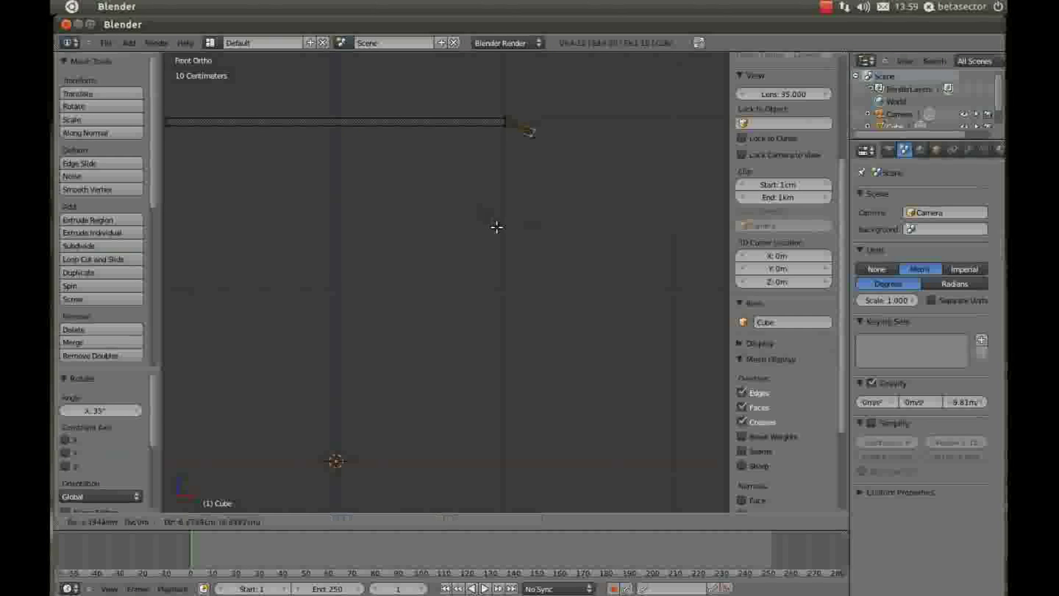
{"action": "left_click", "coordinate": [510, 276]}
Extrude more segments bent about 31.6°, 29.6° and 45.663° to curve downward
{"action": "key", "text": "r"}
{"action": "left_click", "coordinate": [442, 264]}
{"action": "key", "text": "e"}
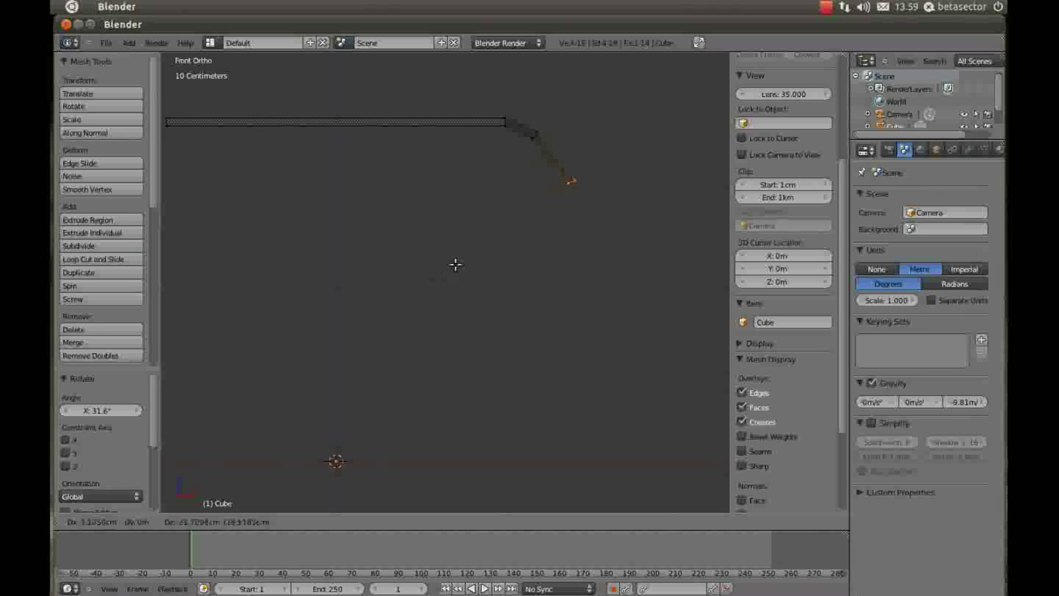
{"action": "left_click", "coordinate": [441, 264]}
{"action": "key", "text": "r"}
{"action": "left_click", "coordinate": [419, 220]}
{"action": "key", "text": "e"}
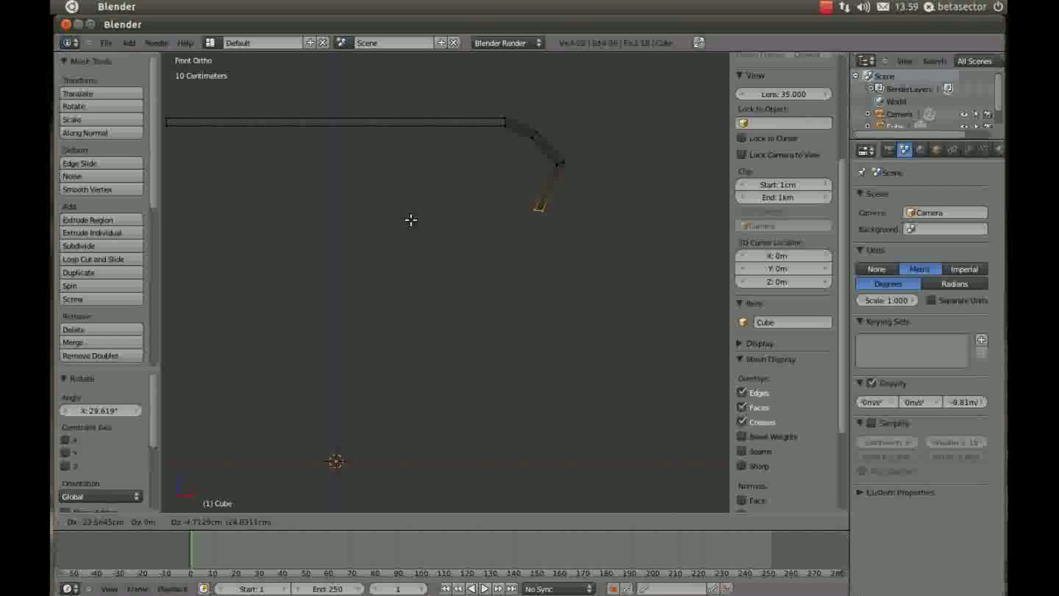
{"action": "key", "text": "r"}
{"action": "left_click", "coordinate": [494, 162]}
{"action": "key", "text": "e"}
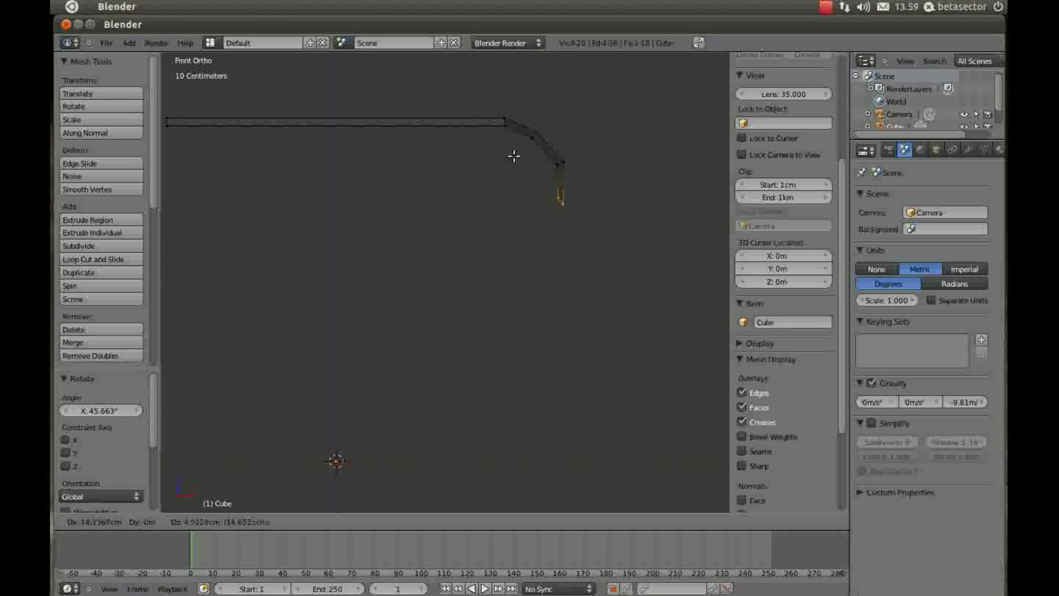
{"action": "left_click", "coordinate": [514, 156]}
Add another short segment and move it to extend the curve
{"action": "key", "text": "r"}
{"action": "left_click", "coordinate": [475, 182]}
{"action": "key", "text": "a"}
{"action": "key", "text": "b"}
{"action": "key", "text": "Escape"}
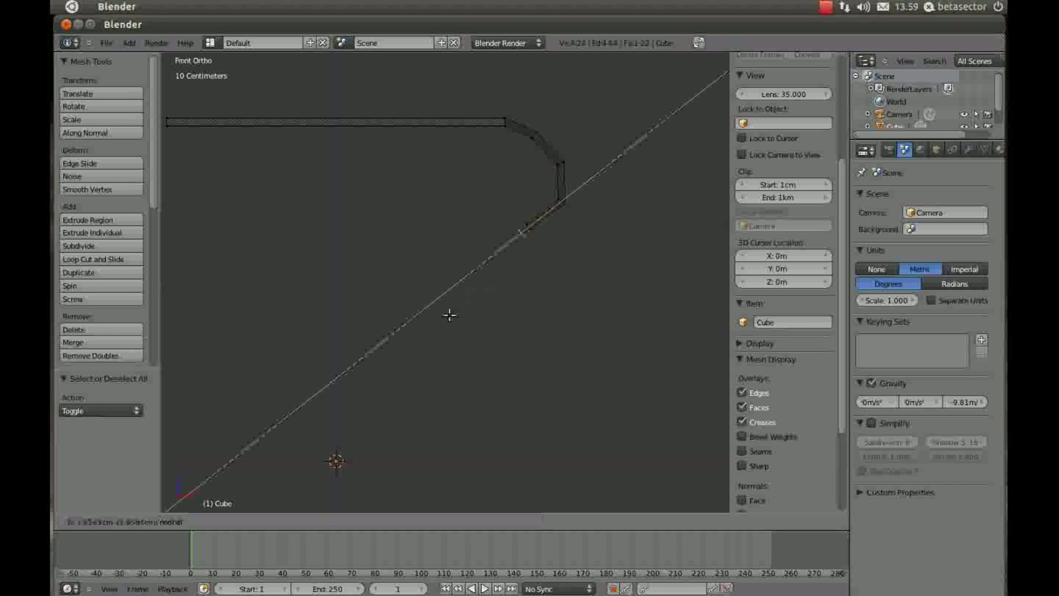
{"action": "left_click", "coordinate": [423, 315]}
{"action": "scroll", "coordinate": [422, 212], "scroll_direction": "up", "scroll_amount": 4}
{"action": "middle_click_drag", "start_coordinate": [464, 220], "coordinate": [548, 217], "text": "shift"}
{"action": "key", "text": "g"}
{"action": "left_click", "coordinate": [593, 201]}
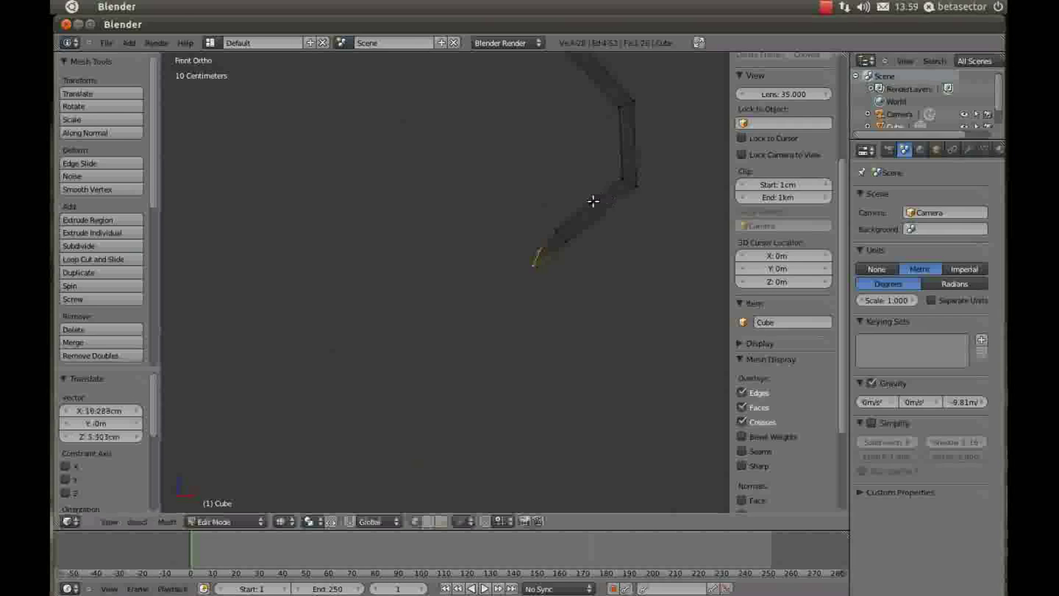
Box-select the curve's end segment and move it slightly lower and left
{"action": "scroll", "coordinate": [593, 201], "scroll_direction": "down", "scroll_amount": 4}
{"action": "key", "text": "a"}
{"action": "key", "text": "b"}
{"action": "left_click_drag", "start_coordinate": [563, 218], "coordinate": [583, 256]}
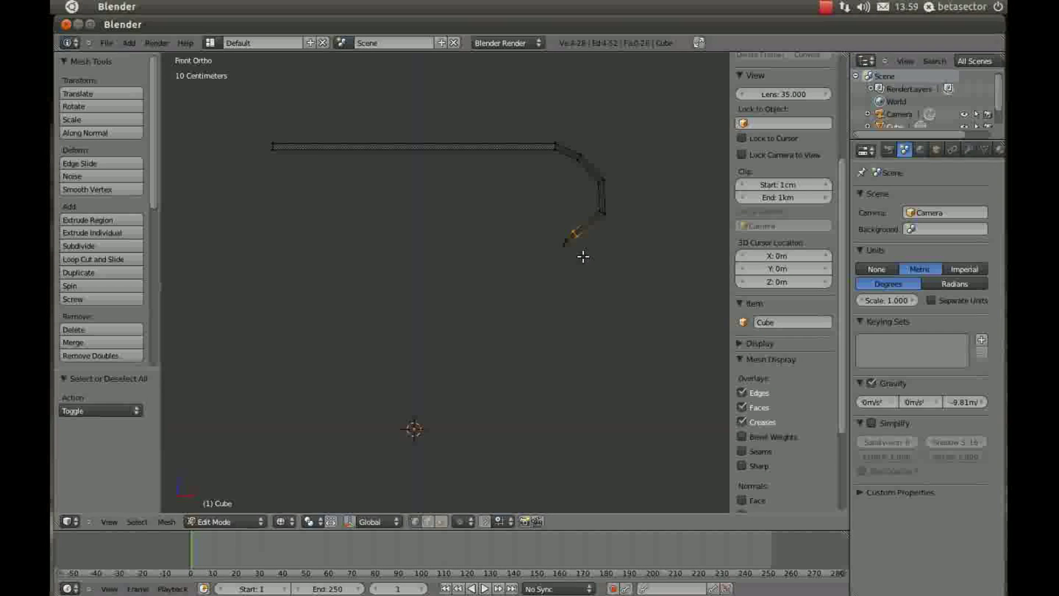
{"action": "scroll", "coordinate": [572, 231], "scroll_direction": "up", "scroll_amount": 2}
{"action": "key", "text": "b"}
{"action": "key", "text": "g"}
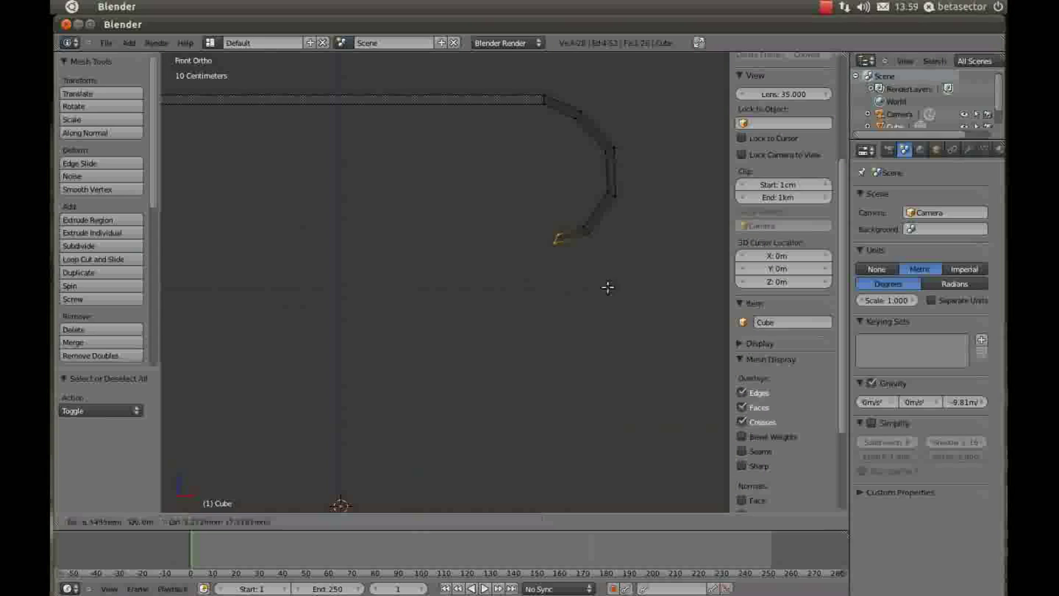
{"action": "left_click", "coordinate": [607, 287]}
{"action": "middle_click_drag", "start_coordinate": [611, 284], "coordinate": [536, 361], "text": "shift"}
{"action": "scroll", "coordinate": [537, 326], "scroll_direction": "up", "scroll_amount": 2}
{"action": "middle_click_drag", "start_coordinate": [537, 326], "coordinate": [537, 303], "text": "shift"}
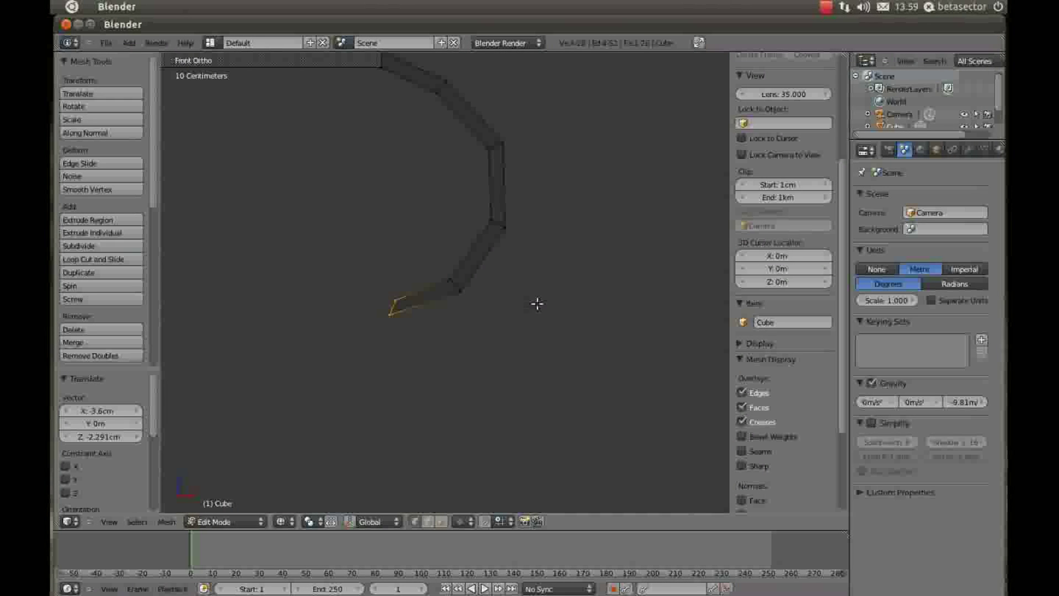
Rotate the end segment -20°, then flatten both selected ends to zero X width
{"action": "key", "text": "r"}
{"action": "left_click", "coordinate": [513, 253]}
{"action": "middle_click_drag", "start_coordinate": [441, 246], "coordinate": [454, 281], "text": "shift"}
{"action": "key", "text": "b"}
{"action": "left_click_drag", "start_coordinate": [409, 77], "coordinate": [371, 138]}
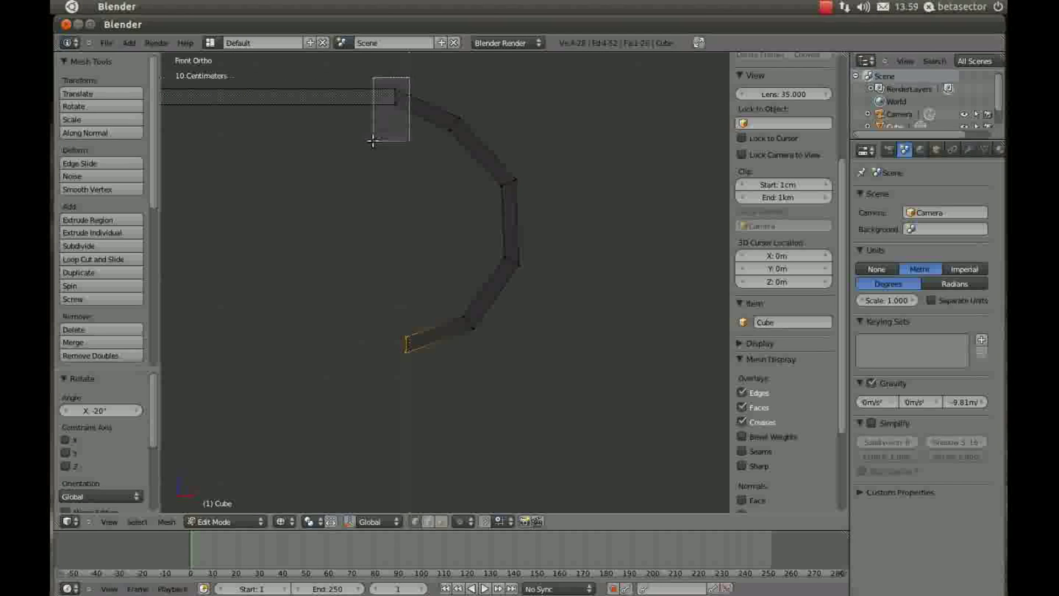
{"action": "middle_click_drag", "start_coordinate": [449, 161], "coordinate": [455, 185], "text": "shift"}
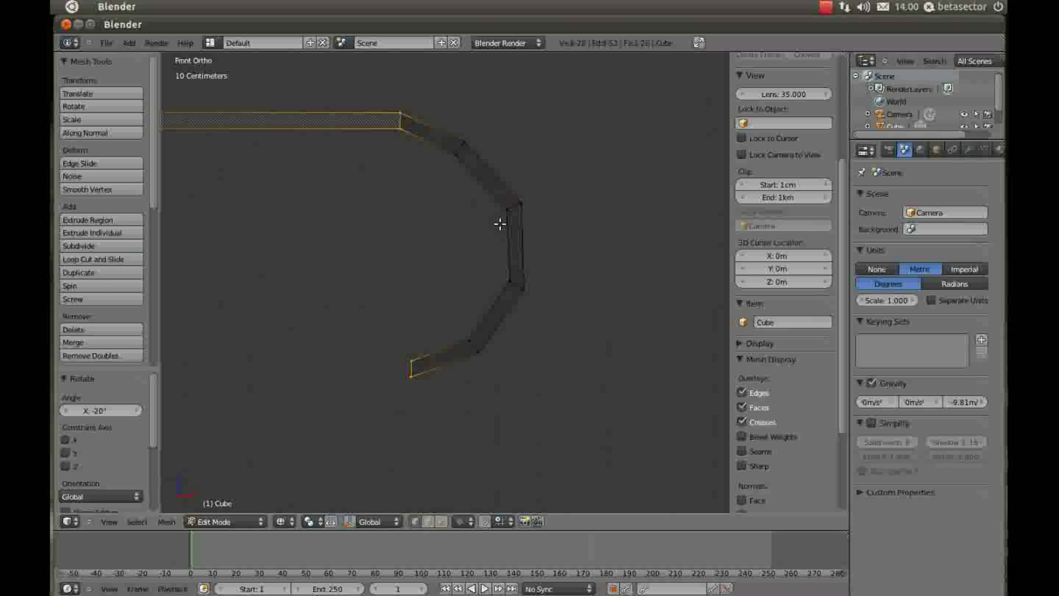
{"action": "key", "text": "s"}
{"action": "key", "text": "x"}
{"action": "key", "text": "0"}
{"action": "key", "text": "Return"}
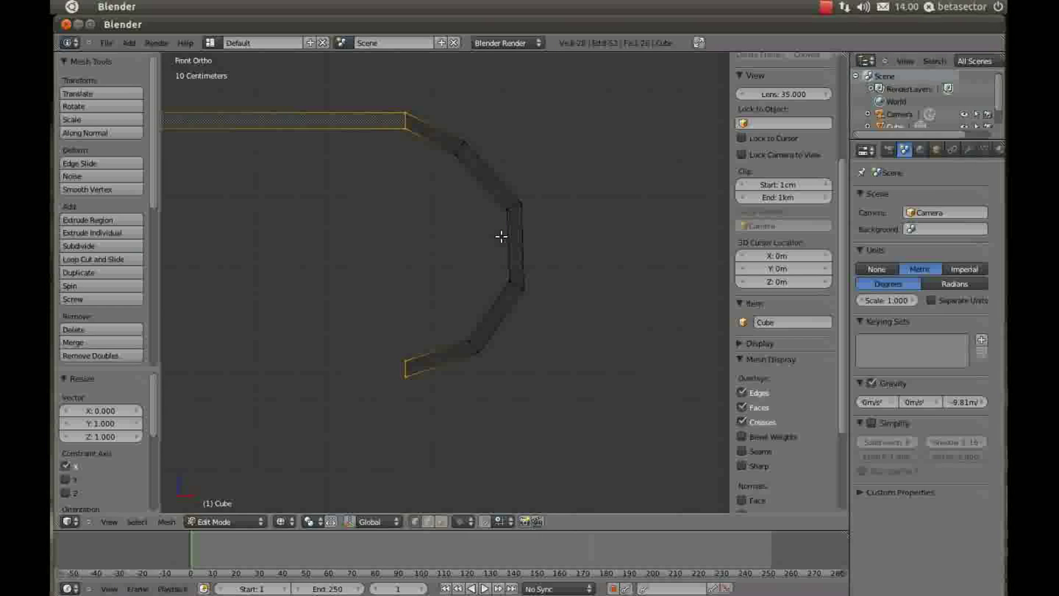
Extrude a new straight section horizontally from the lower end
{"action": "key", "text": "KP_5"}
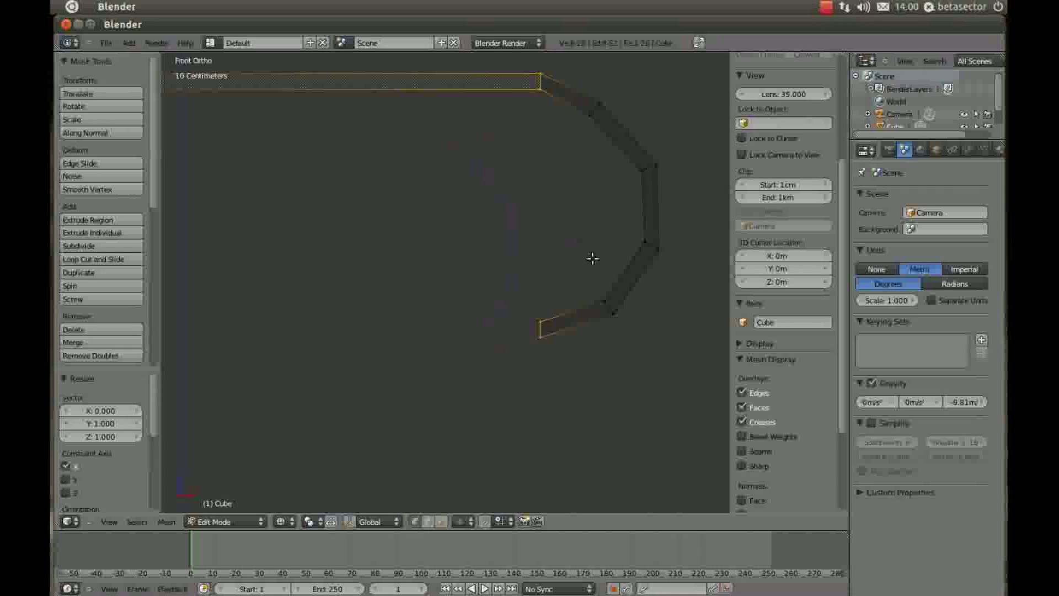
{"action": "scroll", "coordinate": [580, 249], "scroll_direction": "down", "scroll_amount": 2}
{"action": "key", "text": "KP_5"}
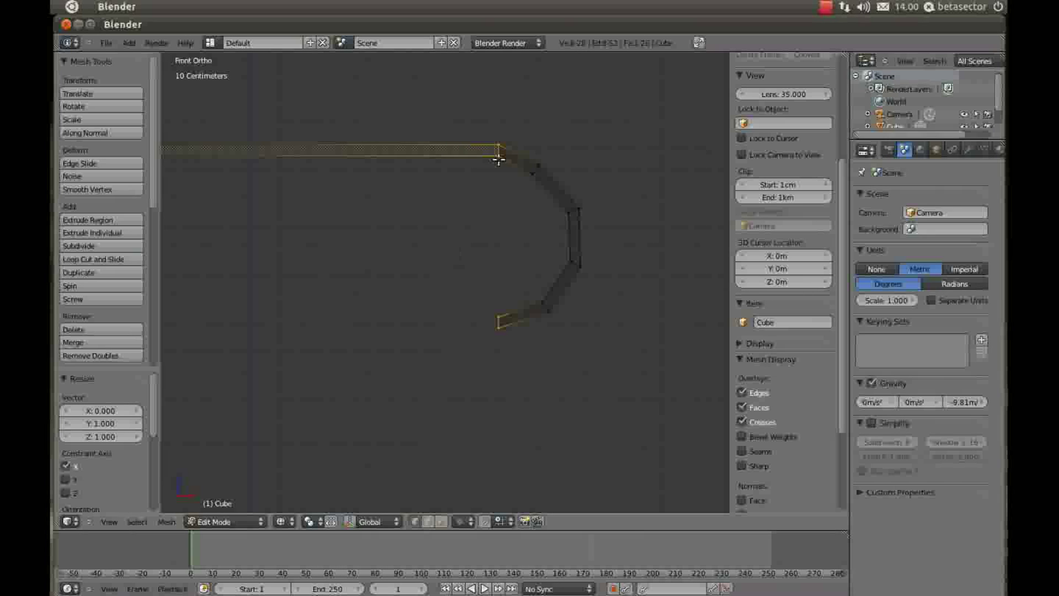
{"action": "key", "text": "a"}
{"action": "scroll", "coordinate": [596, 312], "scroll_direction": "down", "scroll_amount": 1}
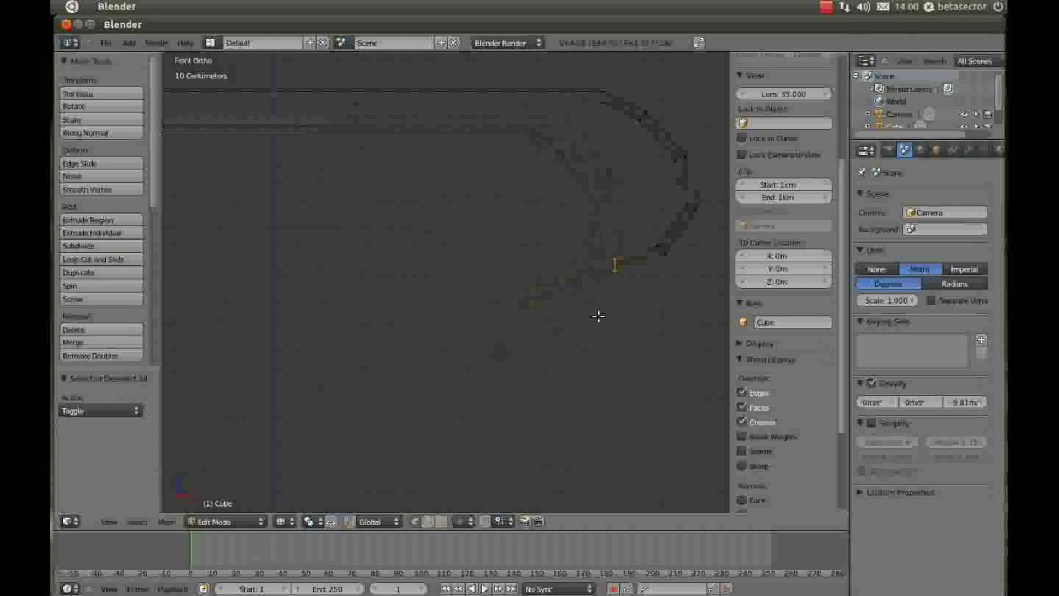
{"action": "key", "text": "e"}
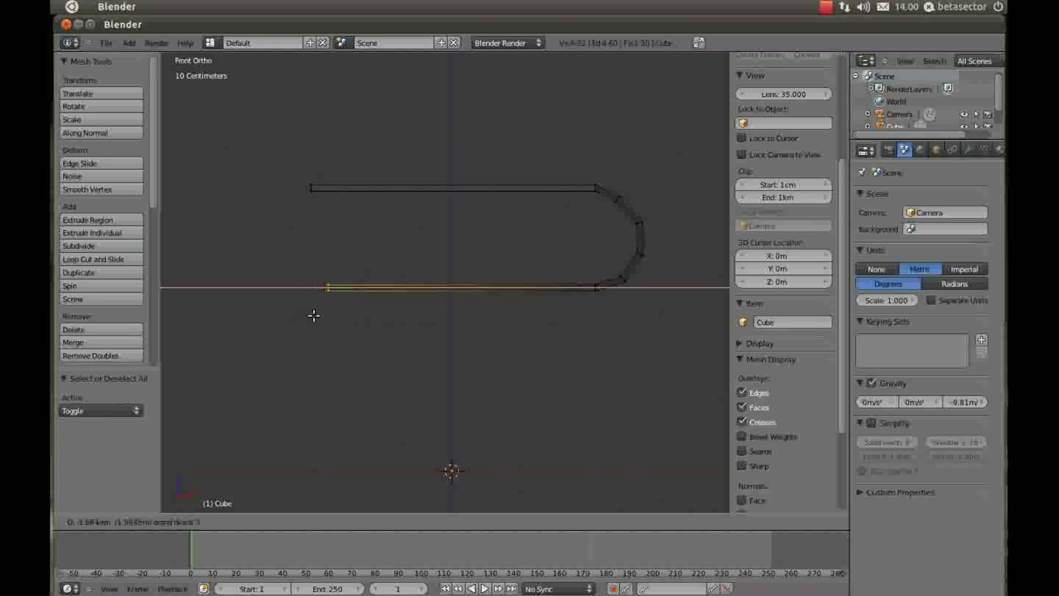
{"action": "left_click", "coordinate": [345, 318]}
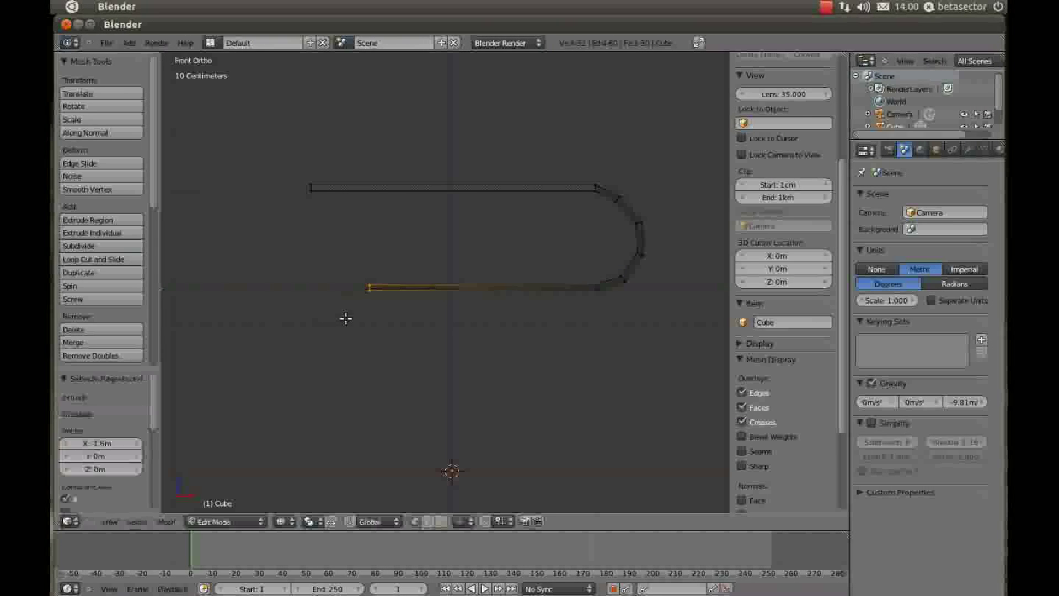
{"action": "middle_click_drag", "start_coordinate": [347, 319], "coordinate": [428, 278], "text": "shift"}
{"action": "scroll", "coordinate": [429, 278], "scroll_direction": "up", "scroll_amount": 1}
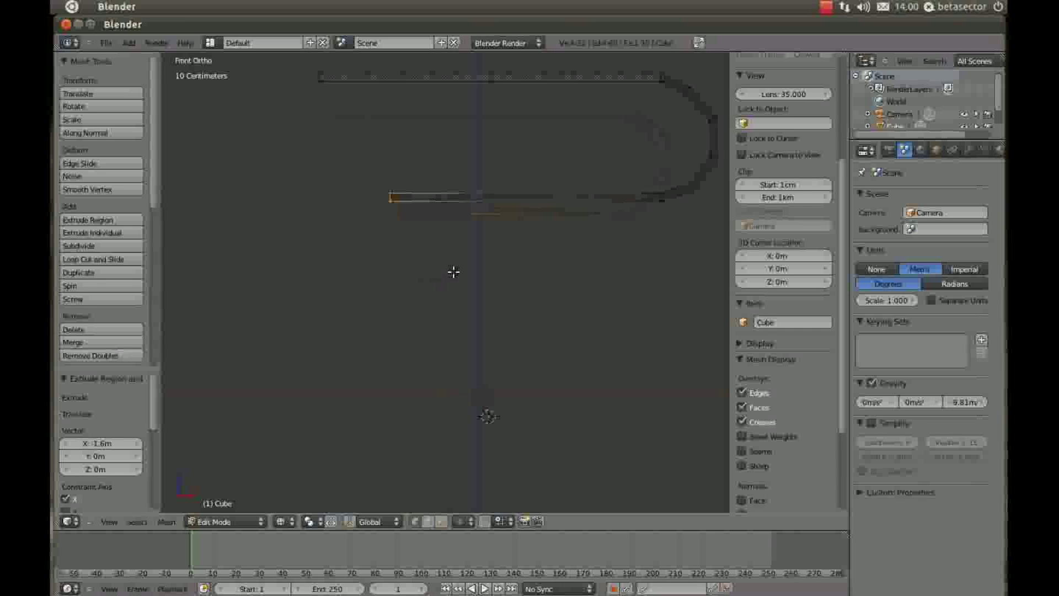
Lower the whole profile along Z to its new height
{"action": "key", "text": "a"}
{"action": "key", "text": "g"}
{"action": "key", "text": "z"}
{"action": "left_click", "coordinate": [459, 322]}
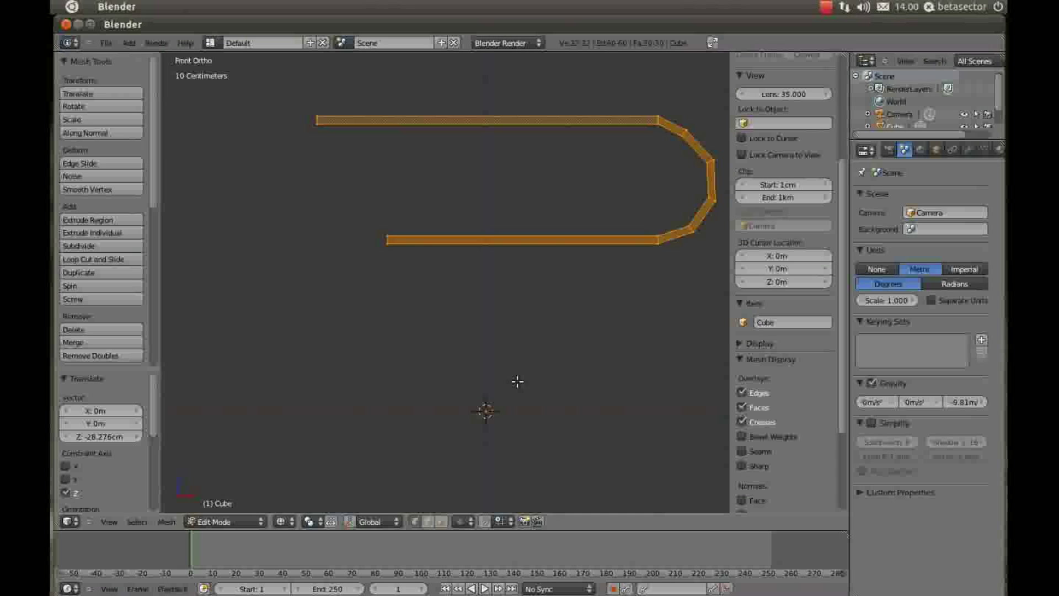
{"action": "middle_click_drag", "start_coordinate": [517, 383], "coordinate": [475, 345], "text": "shift"}
{"action": "key", "text": "g"}
{"action": "key", "text": "z"}
{"action": "left_click", "coordinate": [475, 366]}
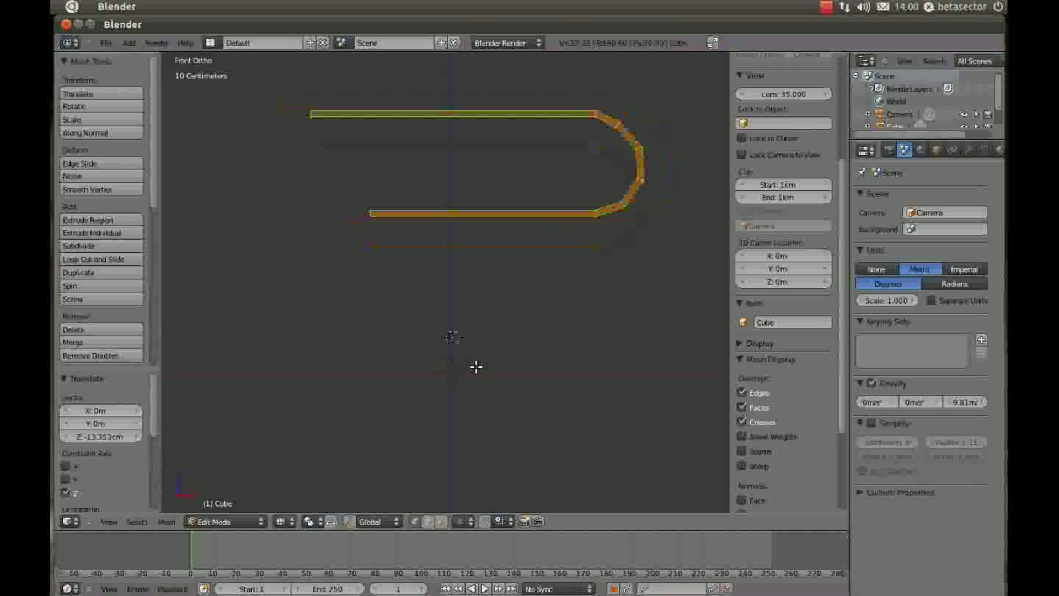
{"action": "key", "text": "a"}
Bend the lower curve with extruded, rotated segments of about -30° each
{"action": "key", "text": "e"}
{"action": "key", "text": "r"}
{"action": "left_click", "coordinate": [454, 232]}
{"action": "key", "text": "e"}
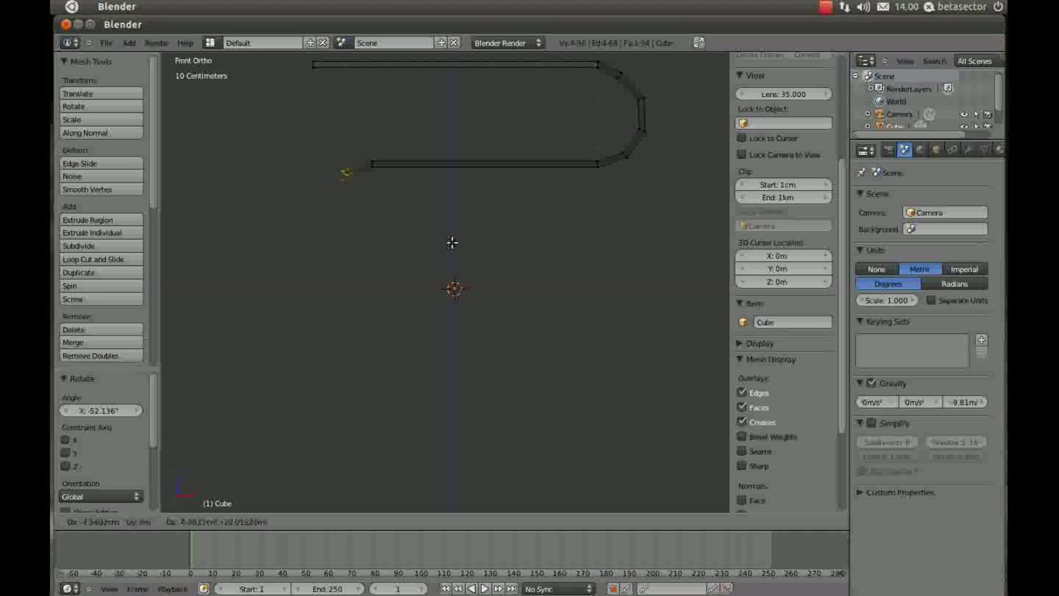
{"action": "left_click", "coordinate": [449, 239]}
{"action": "key", "text": "r"}
{"action": "left_click", "coordinate": [425, 272]}
{"action": "key", "text": "e"}
{"action": "key", "text": "r"}
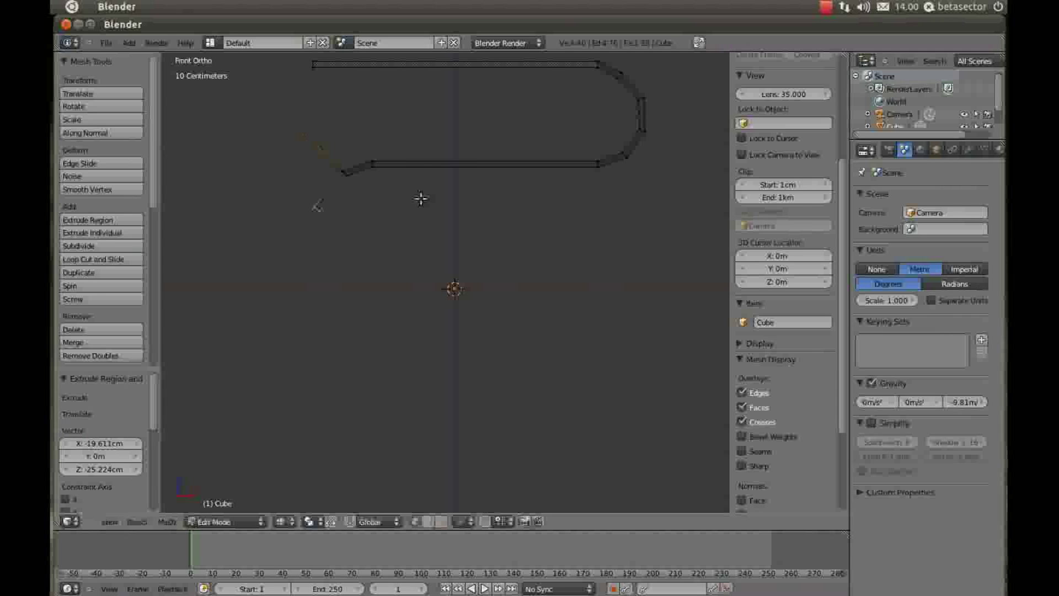
{"action": "left_click", "coordinate": [409, 176]}
{"action": "key", "text": "e"}
{"action": "left_click", "coordinate": [414, 156]}
{"action": "key", "text": "r"}
{"action": "left_click", "coordinate": [410, 216]}
Extrude further segments down the second leg and rotate the chain end
{"action": "key", "text": "e"}
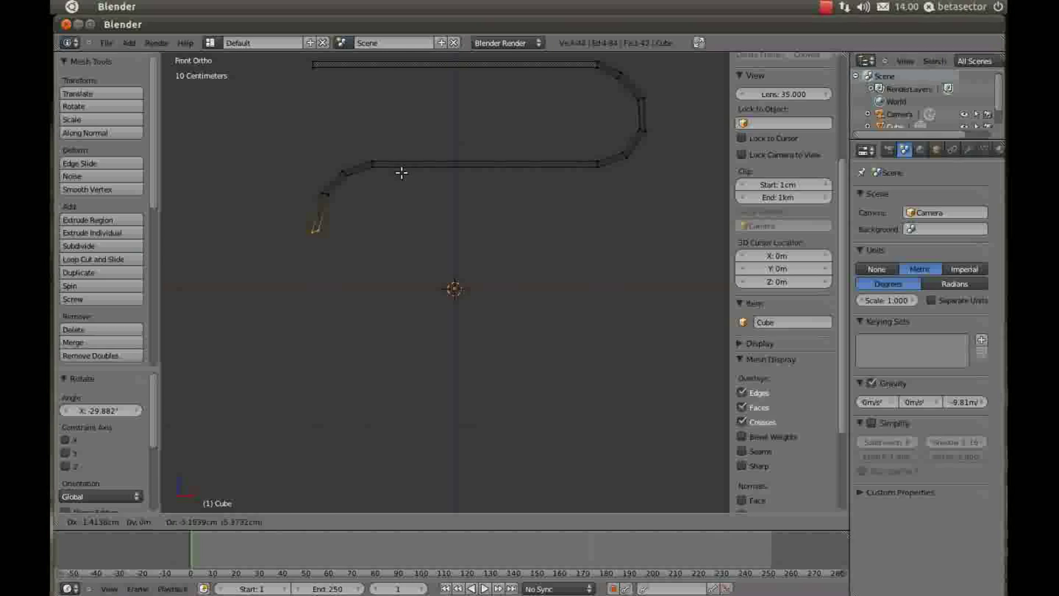
{"action": "left_click", "coordinate": [406, 192]}
{"action": "key", "text": "e"}
{"action": "left_click", "coordinate": [427, 218]}
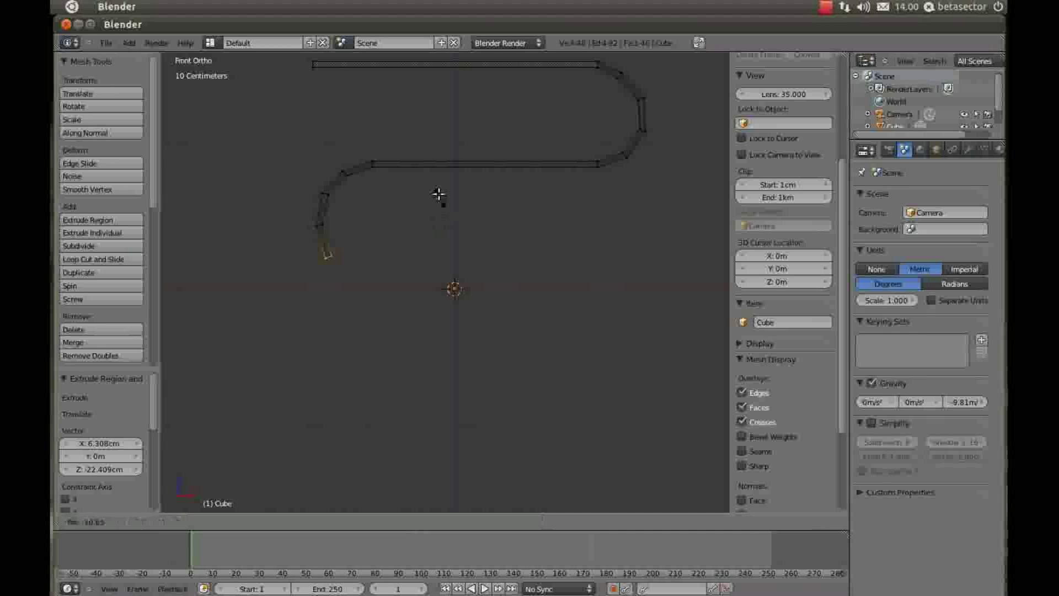
{"action": "key", "text": "e"}
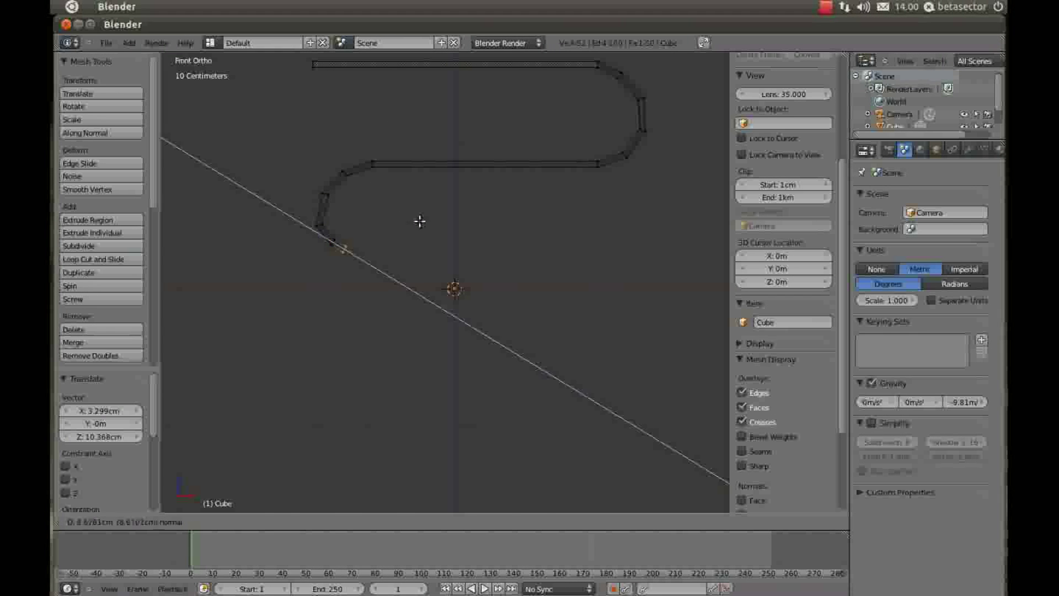
{"action": "left_click", "coordinate": [429, 223]}
{"action": "key", "text": "e"}
{"action": "left_click", "coordinate": [436, 243]}
{"action": "key", "text": "e"}
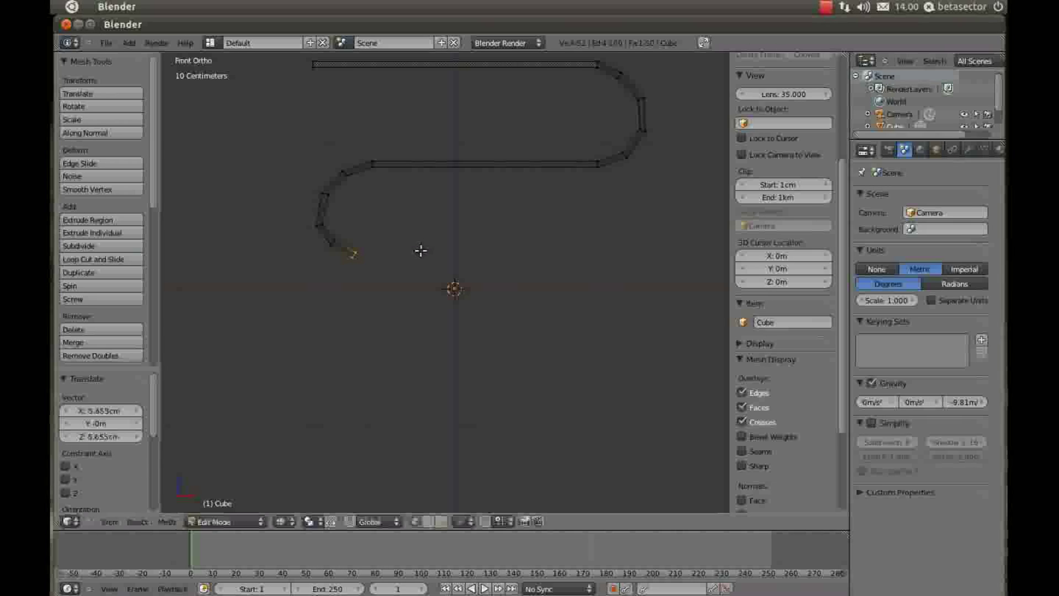
{"action": "key", "text": "r"}
{"action": "left_click", "coordinate": [412, 304]}
Extrude a long leg segment, square its end vertically and tilt it about 14°
{"action": "key", "text": "e"}
{"action": "left_click", "coordinate": [417, 342]}
{"action": "key", "text": "s"}
{"action": "key", "text": "z"}
{"action": "left_click", "coordinate": [438, 341]}
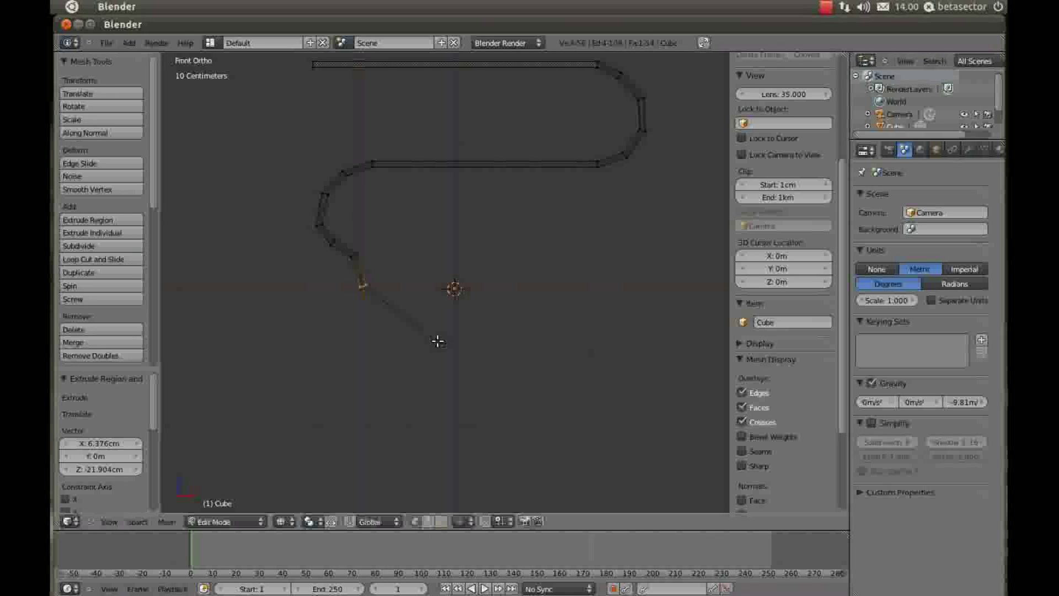
{"action": "scroll", "coordinate": [411, 311], "scroll_direction": "up", "scroll_amount": 2}
{"action": "key", "text": "r"}
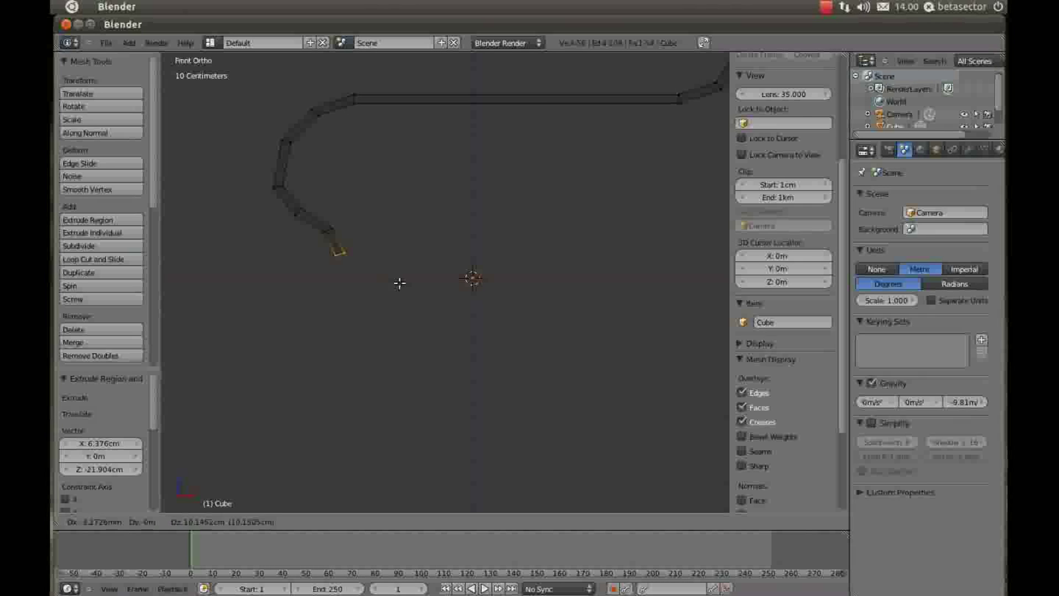
{"action": "left_click", "coordinate": [402, 304]}
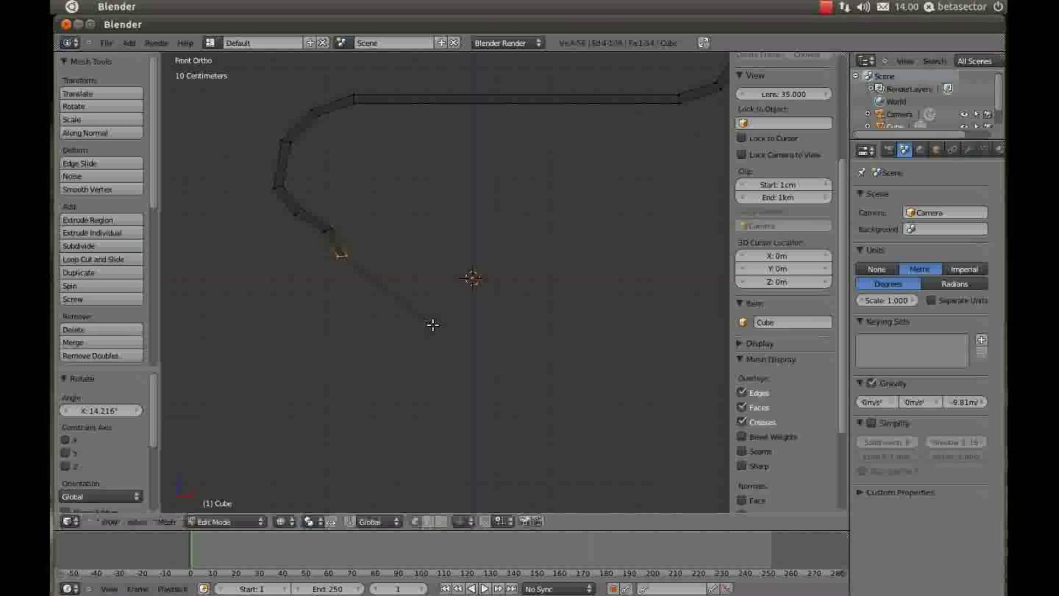
Flatten the leg end to zero height, lower it about 11 cm, and return to Object Mode
{"action": "key", "text": "KP_0"}
{"action": "key", "text": "KP_1"}
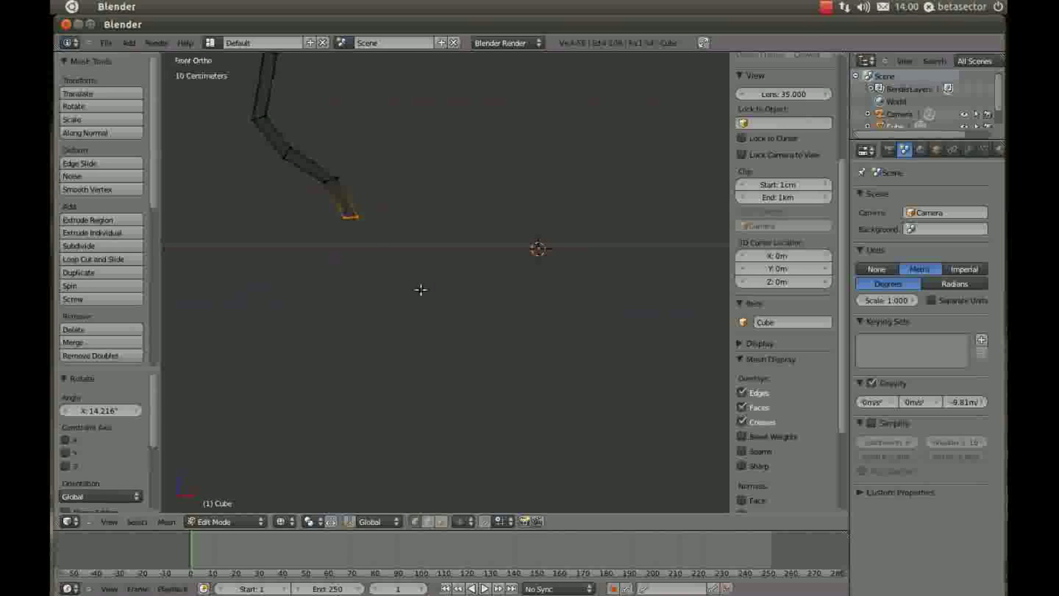
{"action": "key", "text": "s"}
{"action": "key", "text": "z"}
{"action": "key", "text": "0"}
{"action": "key", "text": "Return"}
{"action": "key", "text": "g"}
{"action": "key", "text": "z"}
{"action": "left_click", "coordinate": [418, 320]}
{"action": "scroll", "coordinate": [421, 256], "scroll_direction": "down", "scroll_amount": 3}
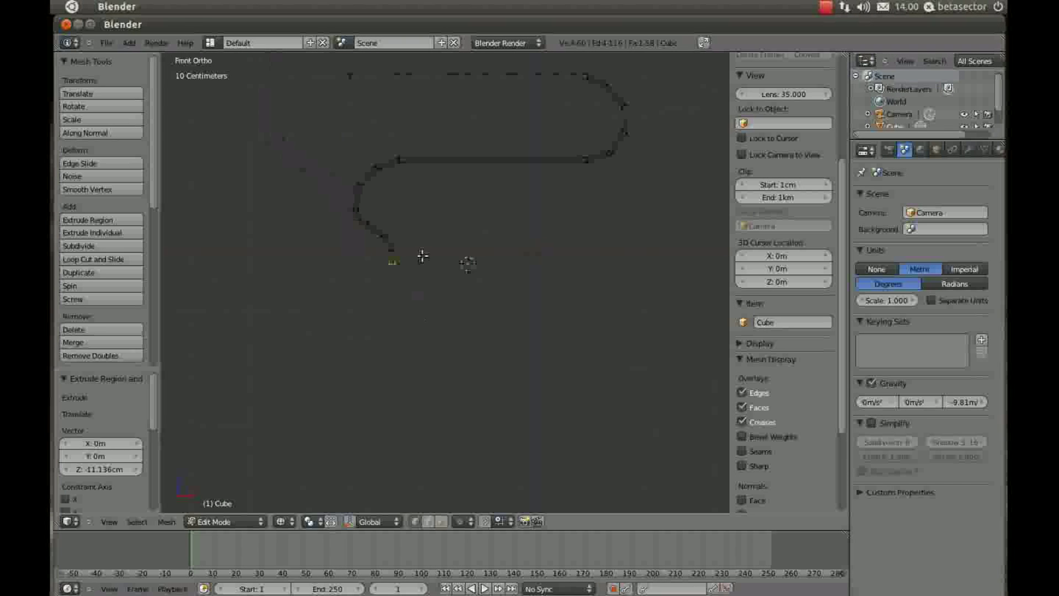
{"action": "key", "text": "Tab"}
{"action": "mouse_move", "coordinate": [362, 289]}
{"action": "middle_mouse_down"}
{"action": "mouse_move", "coordinate": [432, 315]}
{"action": "mouse_move", "coordinate": [484, 308]}
{"action": "mouse_move", "coordinate": [428, 303]}
{"action": "middle_mouse_up"}
Show the table as a solid shape with smooth shading
{"action": "key", "text": "z"}
{"action": "scroll", "coordinate": [428, 303], "scroll_direction": "up", "scroll_amount": 2}
{"action": "mouse_move", "coordinate": [502, 195]}
{"action": "middle_mouse_down"}
{"action": "mouse_move", "coordinate": [371, 300]}
{"action": "mouse_move", "coordinate": [151, 236]}
{"action": "middle_mouse_up"}
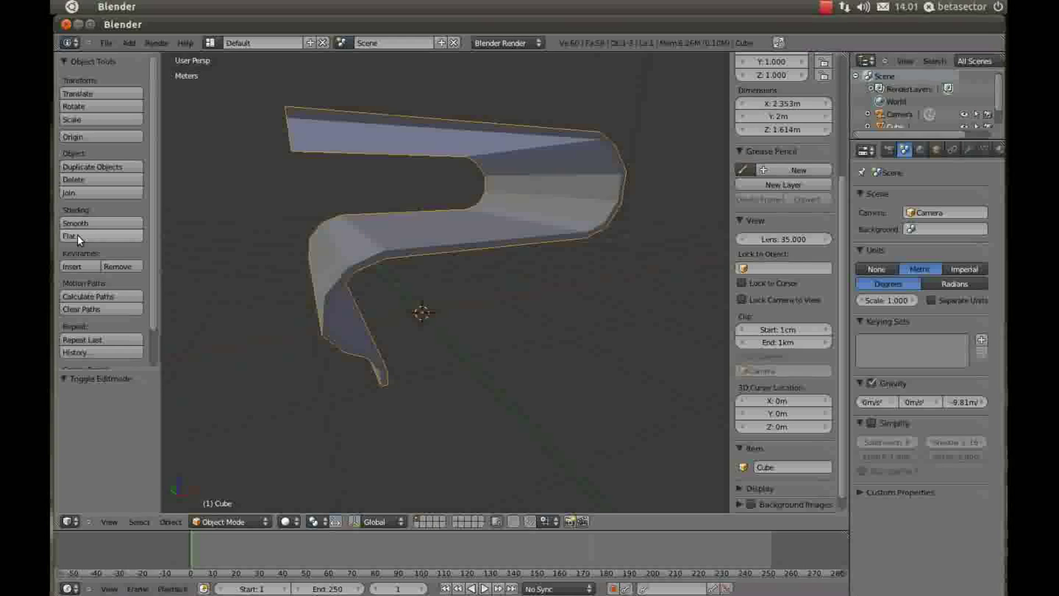
{"action": "mouse_move", "coordinate": [536, 226]}
{"action": "middle_mouse_down"}
{"action": "mouse_move", "coordinate": [490, 261]}
{"action": "mouse_move", "coordinate": [415, 279]}
{"action": "mouse_move", "coordinate": [441, 267]}
{"action": "mouse_move", "coordinate": [402, 253]}
{"action": "mouse_move", "coordinate": [435, 267]}
{"action": "middle_mouse_up"}
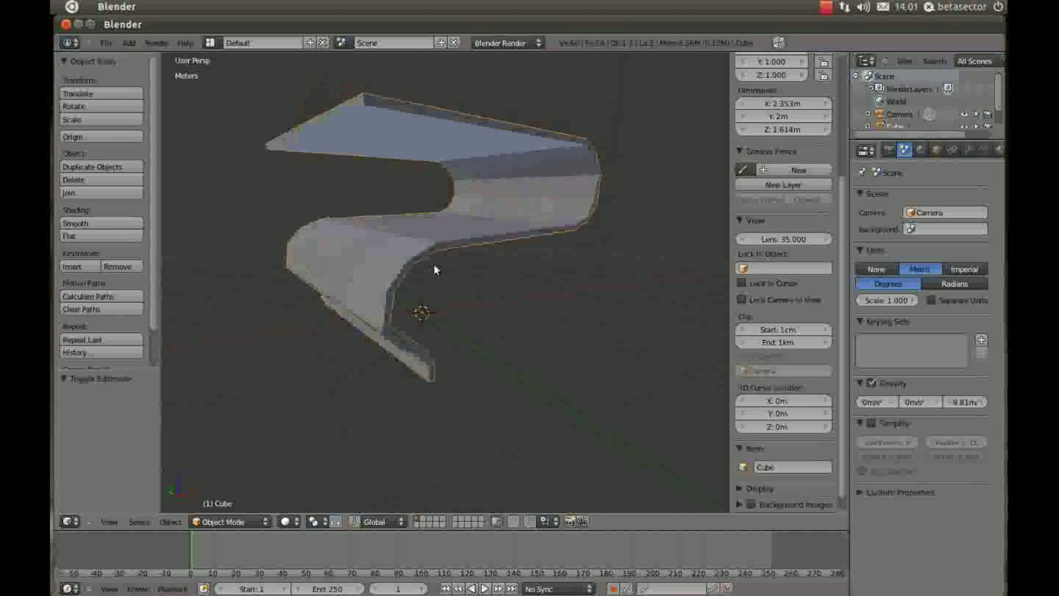
{"action": "left_click", "coordinate": [104, 222]}
{"action": "mouse_move", "coordinate": [353, 244]}
{"action": "middle_mouse_down"}
{"action": "mouse_move", "coordinate": [493, 259]}
{"action": "mouse_move", "coordinate": [479, 264]}
{"action": "mouse_move", "coordinate": [478, 310]}
{"action": "mouse_move", "coordinate": [440, 291]}
{"action": "mouse_move", "coordinate": [457, 287]}
{"action": "middle_mouse_up"}
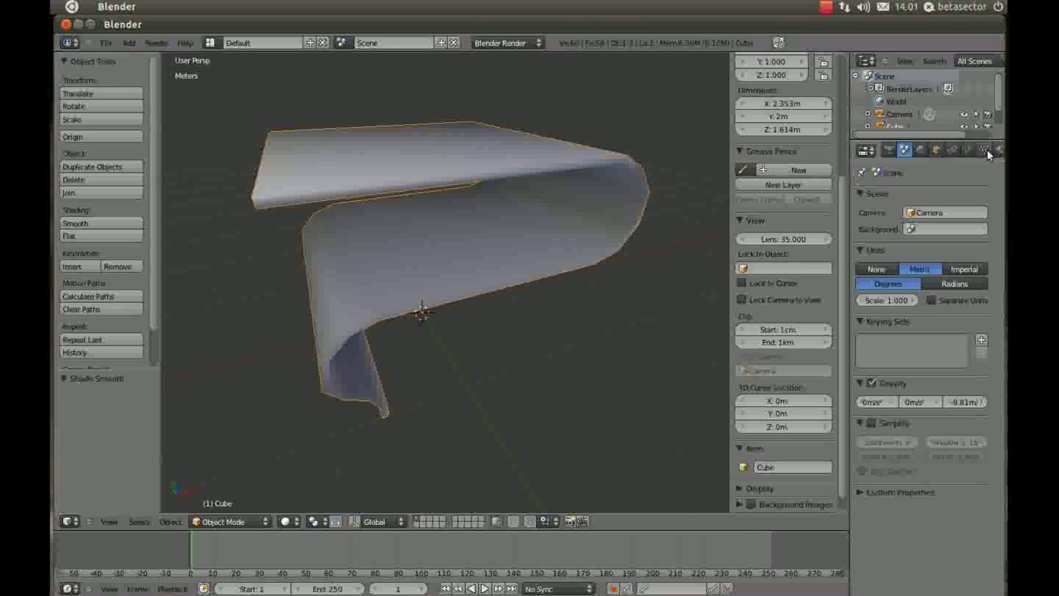
Add a Subdivision Surface modifier with viewport level 3 and enter Edit Mode
{"action": "left_click", "coordinate": [970, 150]}
{"action": "left_click", "coordinate": [925, 212]}
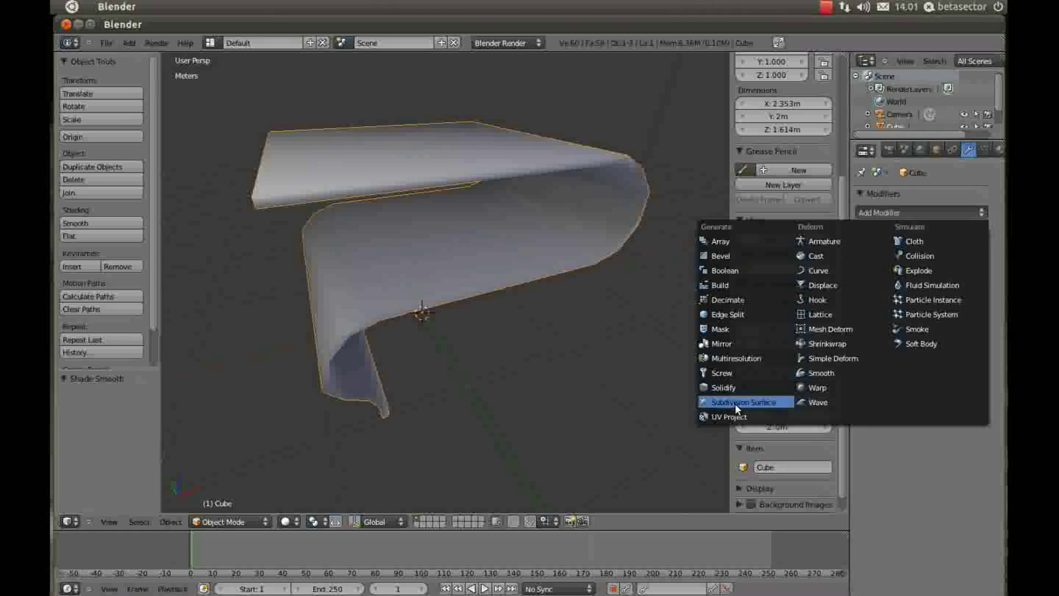
{"action": "left_click", "coordinate": [735, 403]}
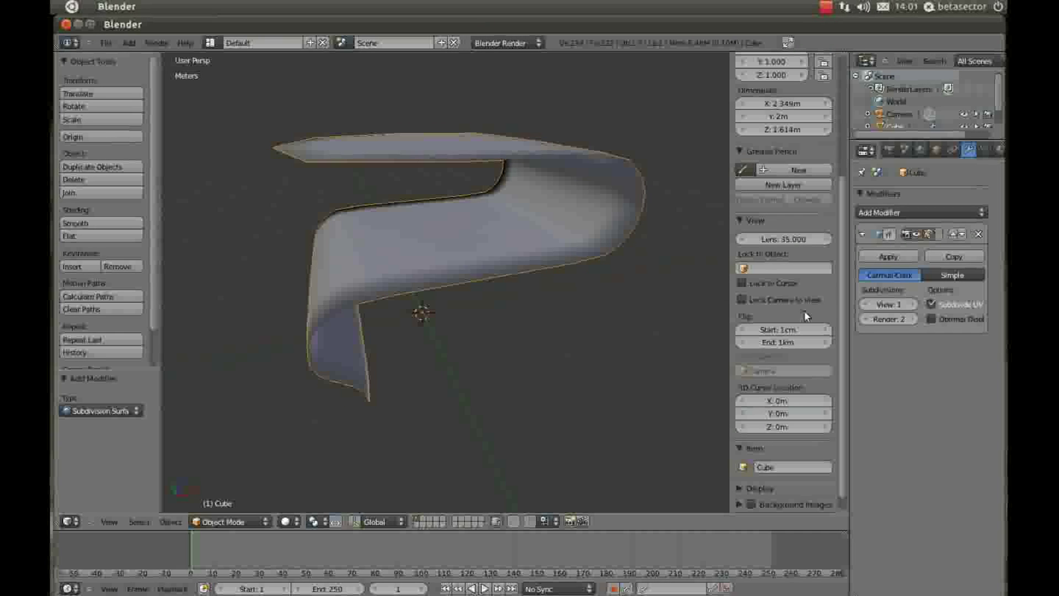
{"action": "left_click", "coordinate": [913, 304]}
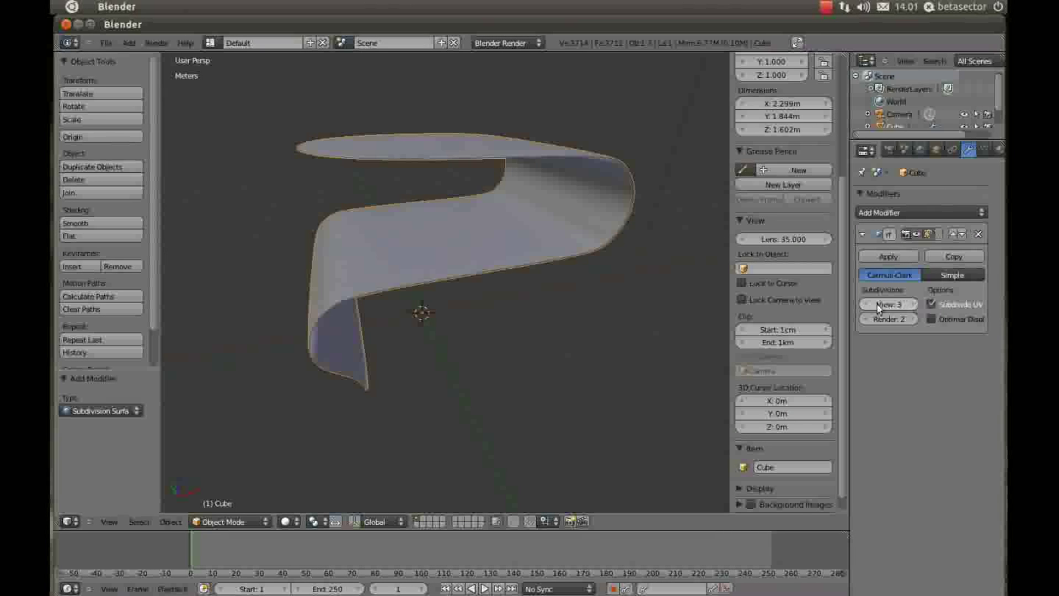
{"action": "mouse_move", "coordinate": [596, 274]}
{"action": "middle_mouse_down"}
{"action": "mouse_move", "coordinate": [603, 293]}
{"action": "mouse_move", "coordinate": [557, 259]}
{"action": "mouse_move", "coordinate": [416, 234]}
{"action": "mouse_move", "coordinate": [421, 271]}
{"action": "mouse_move", "coordinate": [527, 253]}
{"action": "mouse_move", "coordinate": [515, 195]}
{"action": "mouse_move", "coordinate": [454, 199]}
{"action": "mouse_move", "coordinate": [315, 262]}
{"action": "mouse_move", "coordinate": [416, 256]}
{"action": "mouse_move", "coordinate": [440, 287]}
{"action": "mouse_move", "coordinate": [421, 199]}
{"action": "mouse_move", "coordinate": [447, 220]}
{"action": "mouse_move", "coordinate": [460, 191]}
{"action": "middle_mouse_up"}
{"action": "key", "text": "Tab"}
{"action": "key", "text": "Tab"}
{"action": "key", "text": "Tab"}
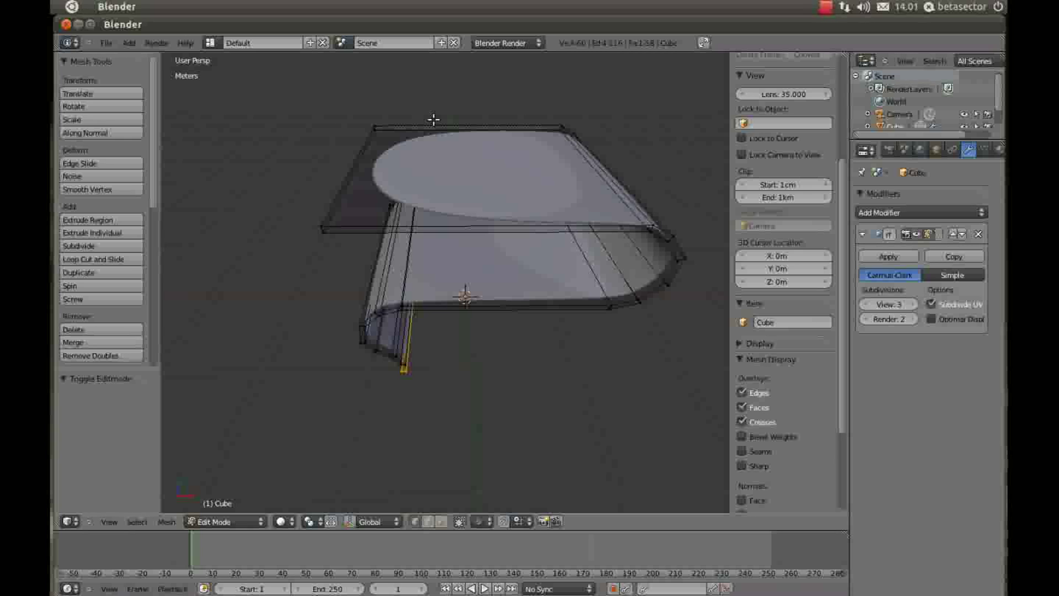
Add loop cuts near the sheet's top and bottom edges
{"action": "key", "text": "ctrl+r"}
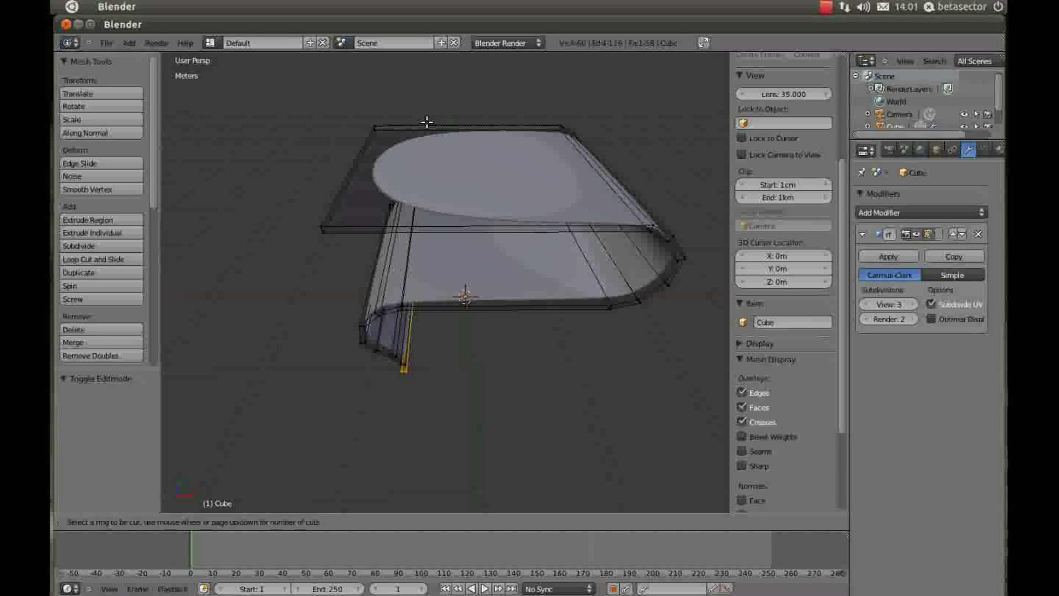
{"action": "left_click", "coordinate": [425, 143]}
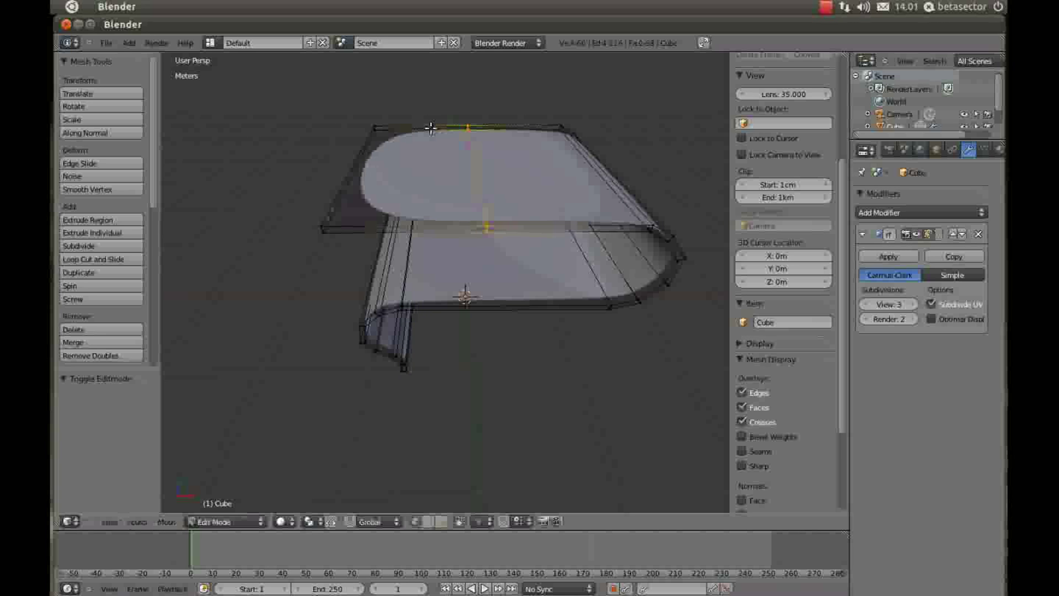
{"action": "left_click", "coordinate": [320, 135]}
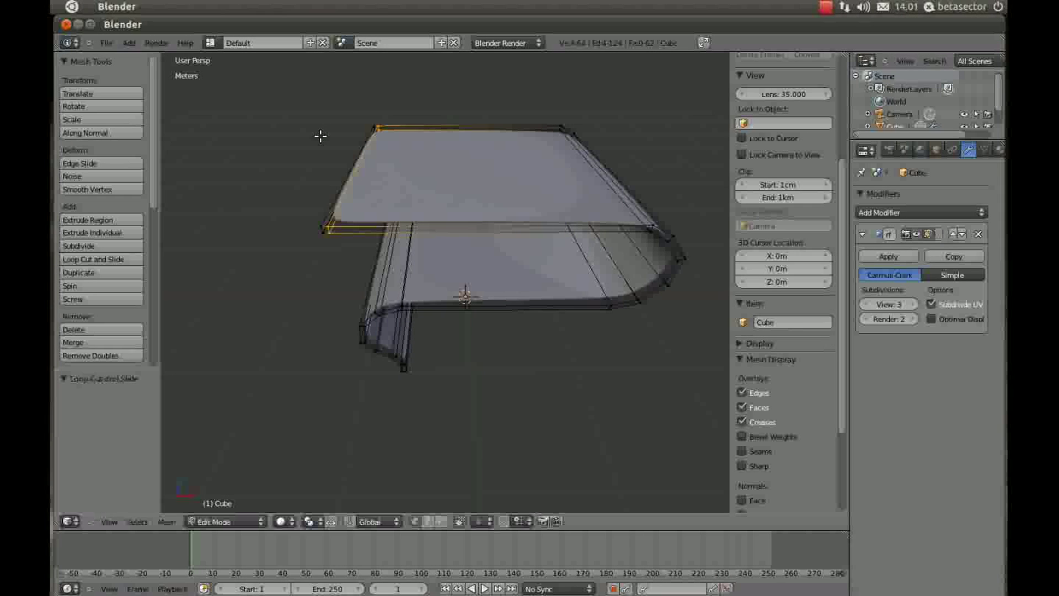
{"action": "scroll", "coordinate": [354, 166], "scroll_direction": "up", "scroll_amount": 3}
{"action": "scroll", "coordinate": [397, 180], "scroll_direction": "up", "scroll_amount": 3}
{"action": "mouse_move", "coordinate": [470, 210]}
{"action": "middle_mouse_down"}
{"action": "mouse_move", "coordinate": [416, 182]}
{"action": "mouse_move", "coordinate": [475, 213]}
{"action": "mouse_move", "coordinate": [383, 351]}
{"action": "middle_mouse_up"}
{"action": "key", "text": "ctrl+r"}
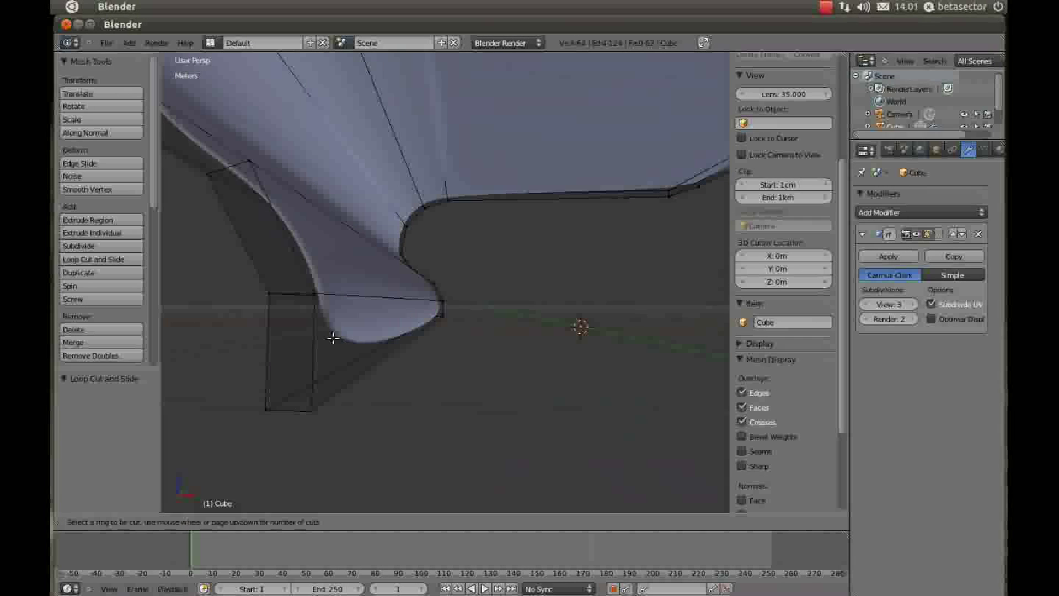
{"action": "left_click", "coordinate": [309, 339]}
{"action": "mouse_move", "coordinate": [316, 352]}
{"action": "middle_mouse_down"}
{"action": "mouse_move", "coordinate": [425, 342]}
{"action": "mouse_move", "coordinate": [438, 402]}
{"action": "mouse_move", "coordinate": [607, 336]}
{"action": "mouse_move", "coordinate": [498, 329]}
{"action": "mouse_move", "coordinate": [475, 342]}
{"action": "mouse_move", "coordinate": [485, 358]}
{"action": "middle_mouse_up"}
Add several loops across the middle, stretch them along Y, and return to Object Mode
{"action": "key", "text": "ctrl+r"}
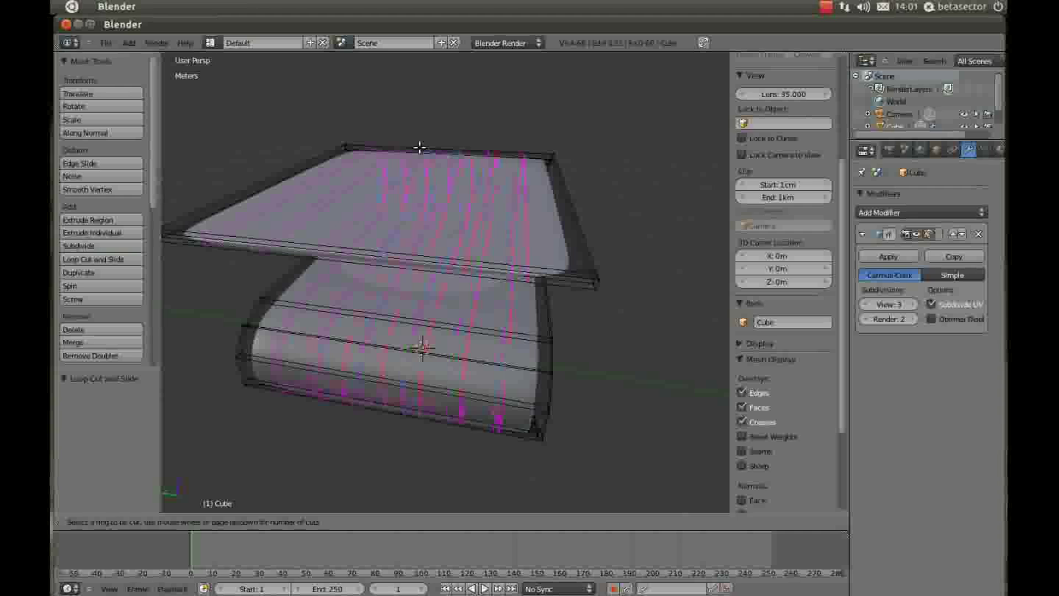
{"action": "scroll", "coordinate": [419, 156], "scroll_direction": "down", "scroll_amount": 6}
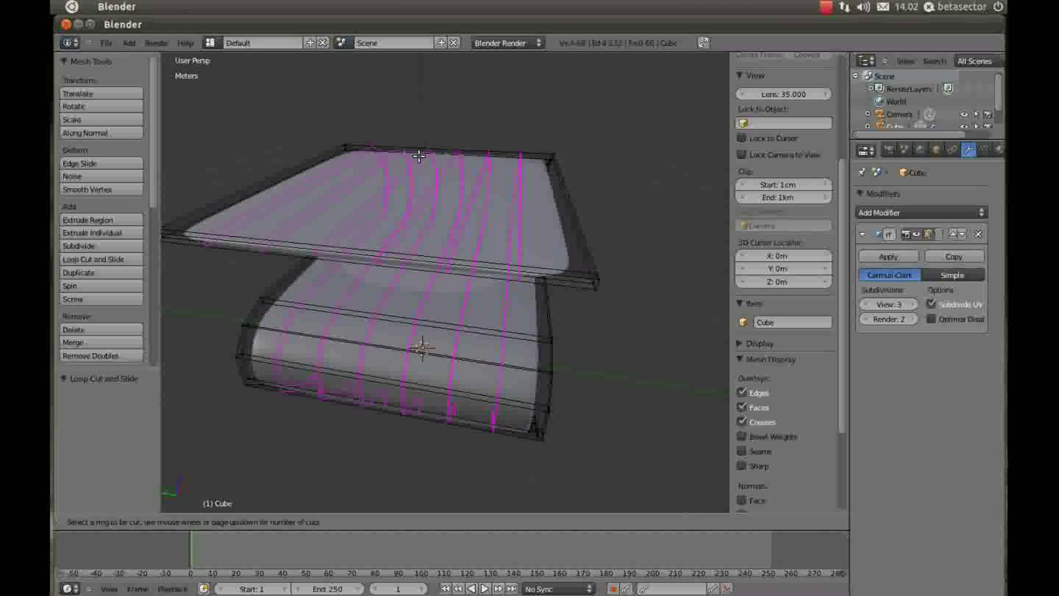
{"action": "scroll", "coordinate": [419, 157], "scroll_direction": "up", "scroll_amount": 5}
{"action": "scroll", "coordinate": [419, 157], "scroll_direction": "down", "scroll_amount": 7}
{"action": "left_click", "coordinate": [419, 158]}
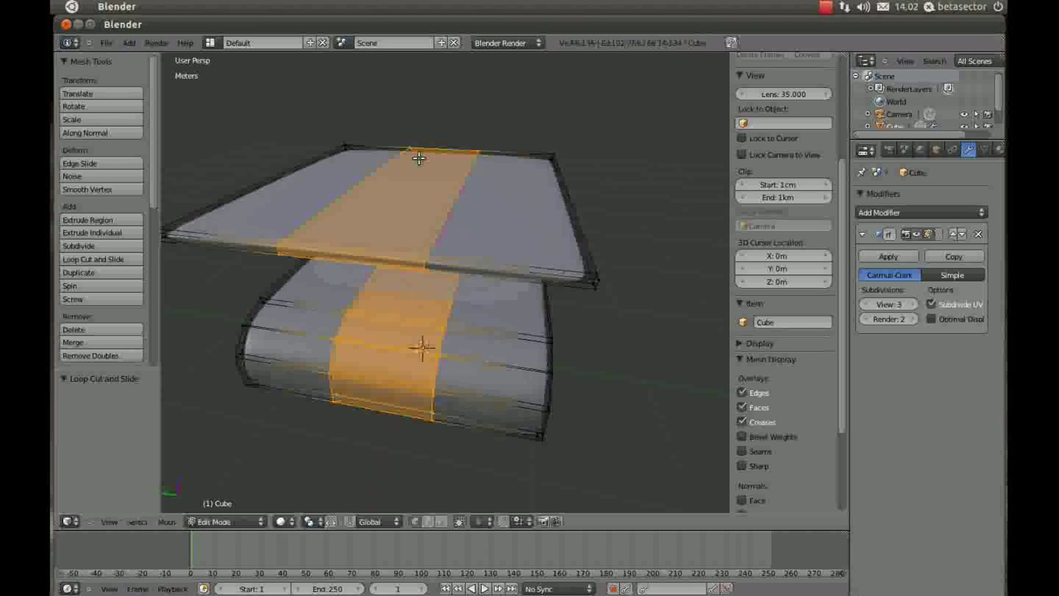
{"action": "scroll", "coordinate": [497, 196], "scroll_direction": "down", "scroll_amount": 3}
{"action": "key", "text": "s"}
{"action": "key", "text": "y"}
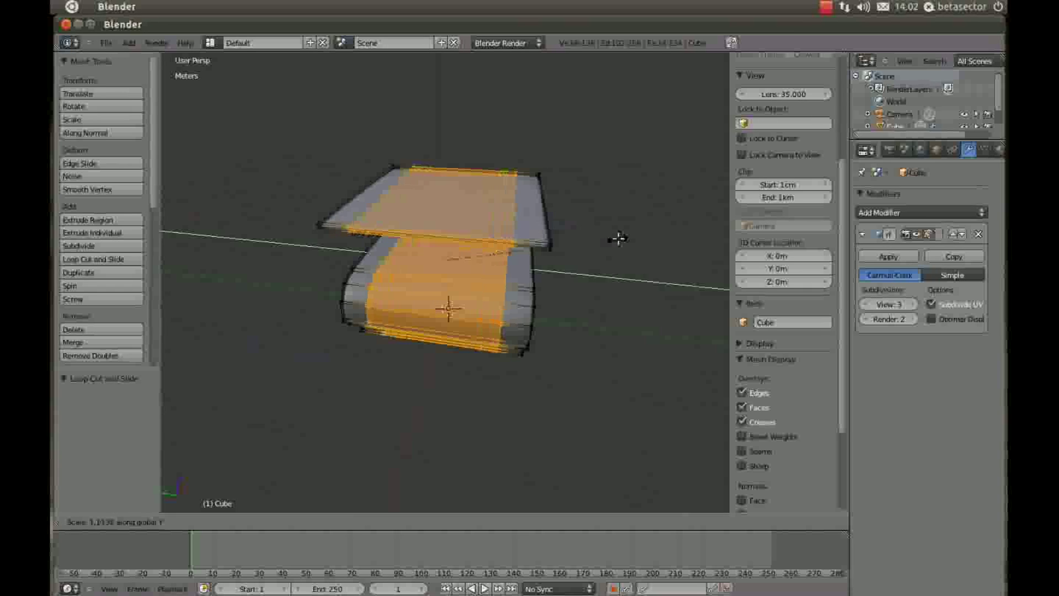
{"action": "left_click", "coordinate": [682, 258]}
{"action": "scroll", "coordinate": [538, 303], "scroll_direction": "up", "scroll_amount": 3}
{"action": "key", "text": "Tab"}
{"action": "mouse_move", "coordinate": [477, 292]}
{"action": "middle_mouse_down"}
{"action": "mouse_move", "coordinate": [465, 264]}
{"action": "mouse_move", "coordinate": [409, 266]}
{"action": "mouse_move", "coordinate": [370, 234]}
{"action": "mouse_move", "coordinate": [431, 214]}
{"action": "mouse_move", "coordinate": [412, 276]}
{"action": "middle_mouse_up"}
Deselect the mesh in Edit Mode and select the edge loop along the curled end
{"action": "key", "text": "Tab"}
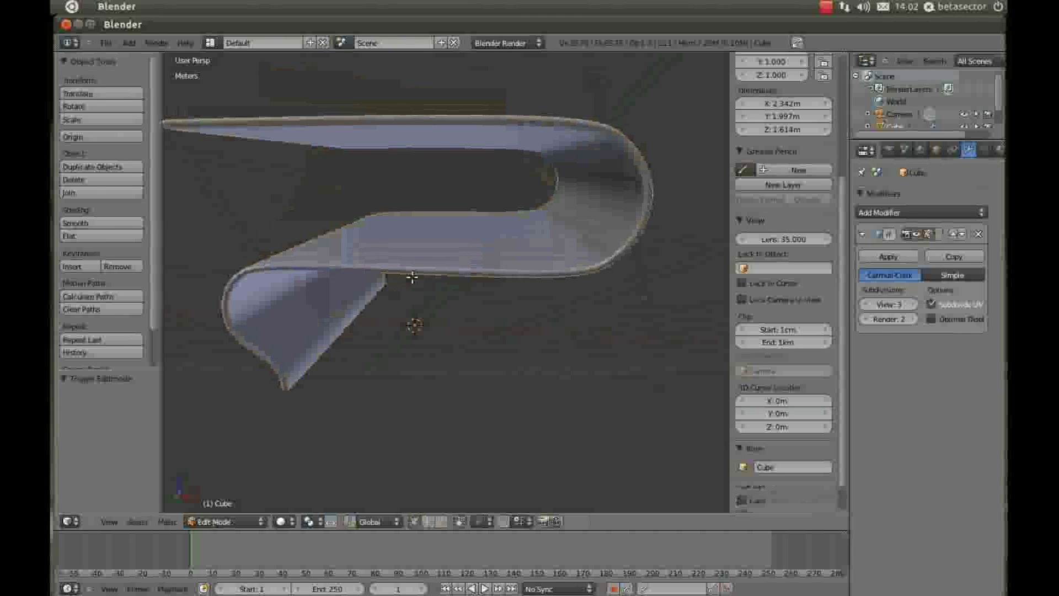
{"action": "key", "text": "a"}
{"action": "scroll", "coordinate": [349, 307], "scroll_direction": "up", "scroll_amount": 3}
{"action": "scroll", "coordinate": [315, 371], "scroll_direction": "up", "scroll_amount": 2}
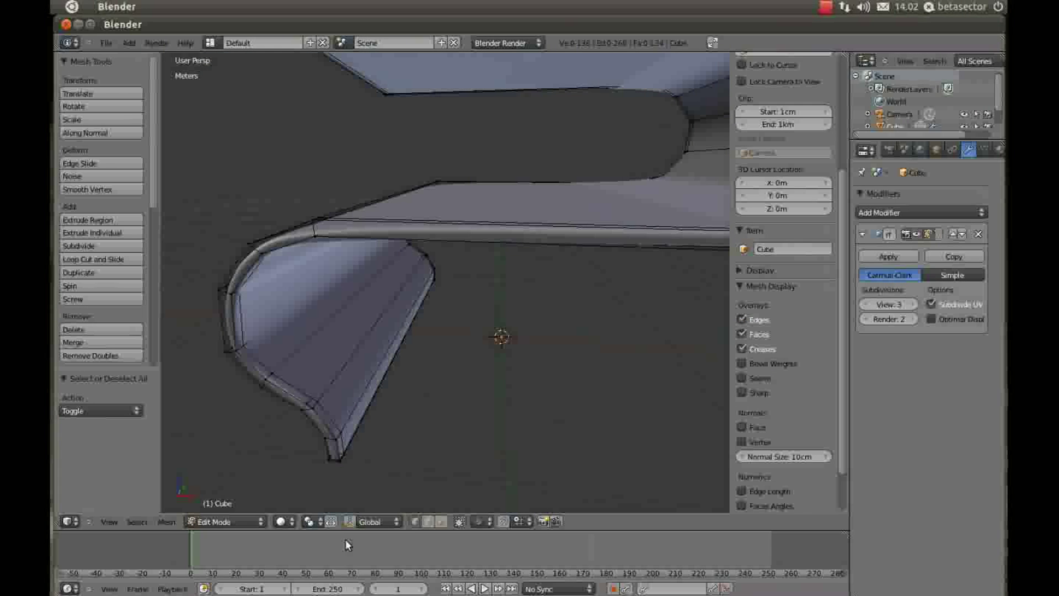
{"action": "right_click", "coordinate": [315, 228], "text": "alt"}
{"action": "middle_click_drag", "start_coordinate": [315, 229], "coordinate": [451, 363]}
{"action": "scroll", "coordinate": [451, 363], "scroll_direction": "down", "scroll_amount": 3}
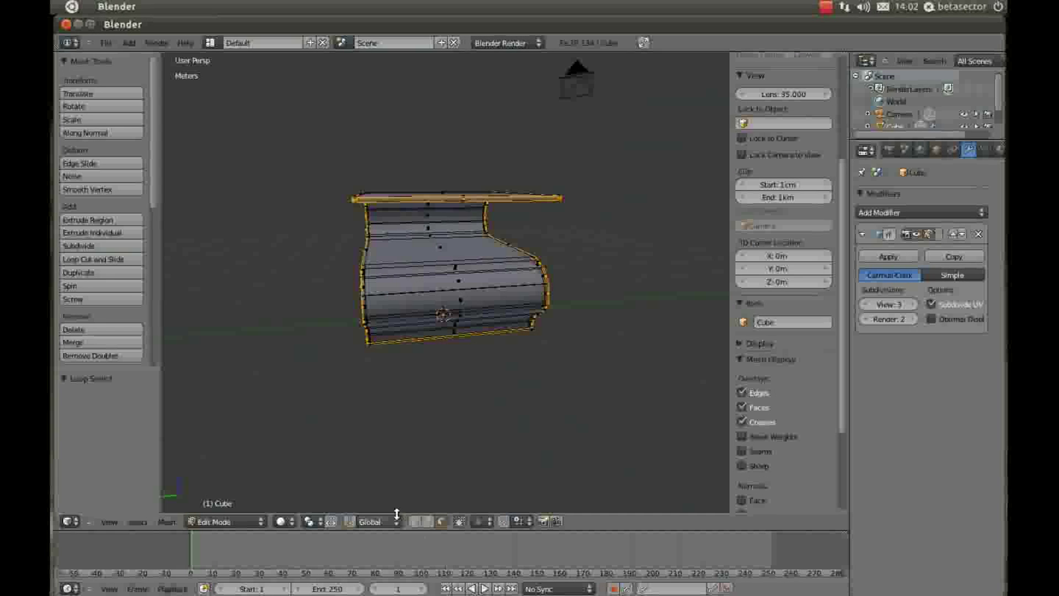
Select a vertex in vertex mode, then the face loop along the strip in face mode
{"action": "left_click", "coordinate": [415, 521]}
{"action": "mouse_move", "coordinate": [422, 397]}
{"action": "middle_mouse_down"}
{"action": "mouse_move", "coordinate": [426, 359]}
{"action": "mouse_move", "coordinate": [389, 373]}
{"action": "mouse_move", "coordinate": [381, 353]}
{"action": "middle_mouse_up"}
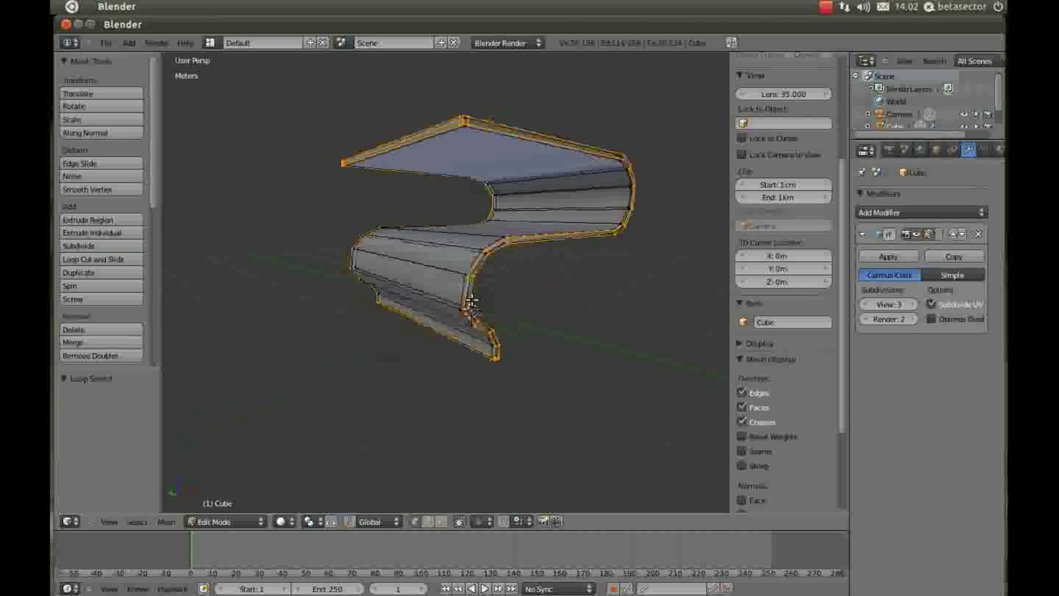
{"action": "scroll", "coordinate": [380, 353], "scroll_direction": "up", "scroll_amount": 5}
{"action": "mouse_move", "coordinate": [353, 418]}
{"action": "middle_mouse_down"}
{"action": "mouse_move", "coordinate": [380, 350]}
{"action": "mouse_move", "coordinate": [501, 402]}
{"action": "mouse_move", "coordinate": [473, 307]}
{"action": "mouse_move", "coordinate": [420, 337]}
{"action": "mouse_move", "coordinate": [474, 371]}
{"action": "middle_mouse_up"}
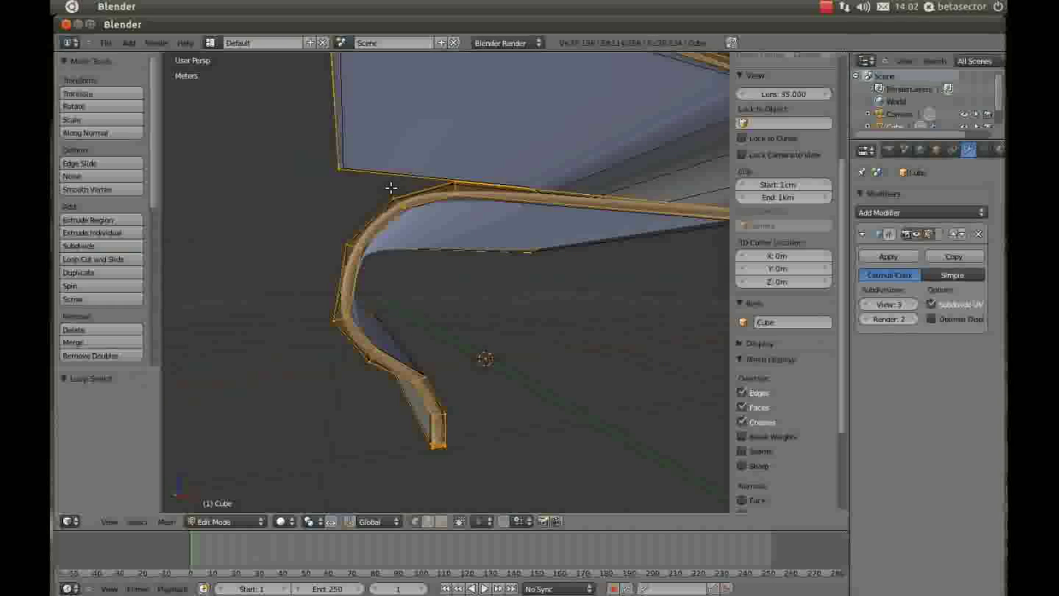
{"action": "right_click", "coordinate": [400, 204]}
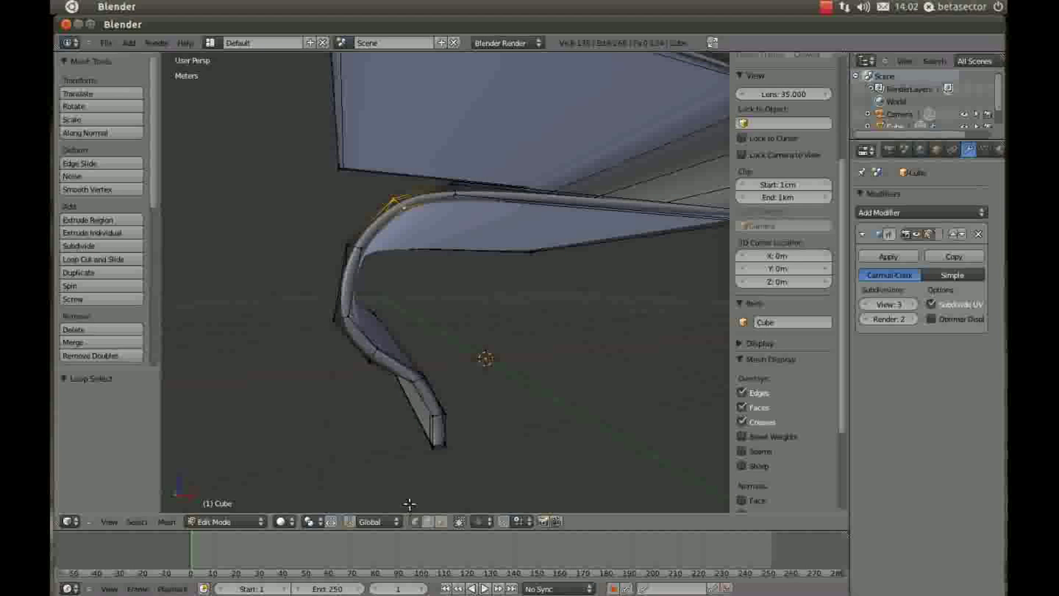
{"action": "left_click", "coordinate": [440, 522]}
{"action": "right_click", "coordinate": [413, 213]}
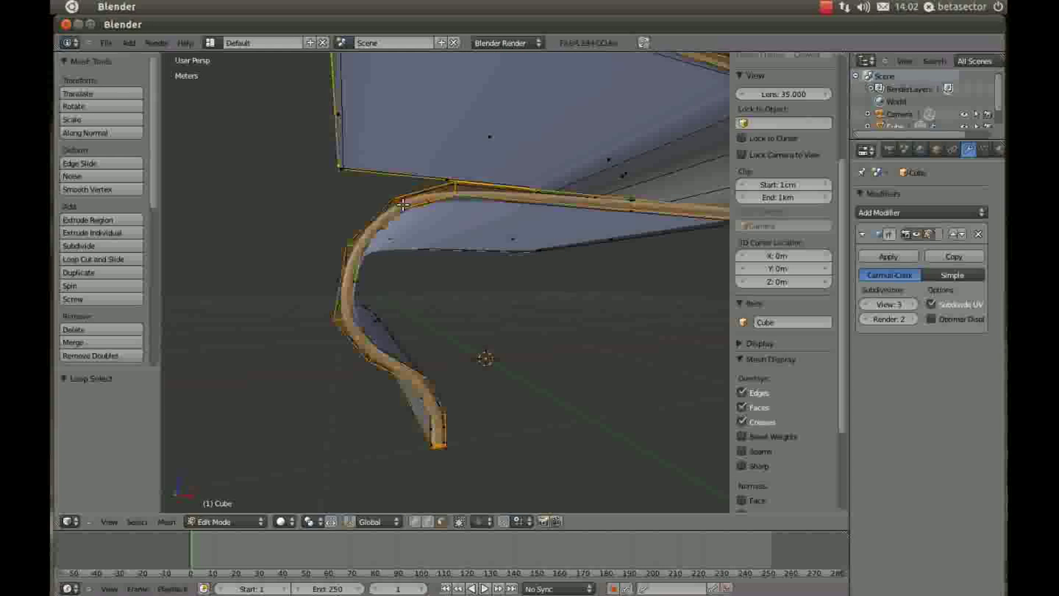
{"action": "scroll", "coordinate": [386, 221], "scroll_direction": "up", "scroll_amount": 2}
{"action": "scroll", "coordinate": [378, 231], "scroll_direction": "up", "scroll_amount": 2}
{"action": "middle_click_drag", "start_coordinate": [378, 230], "coordinate": [436, 337]}
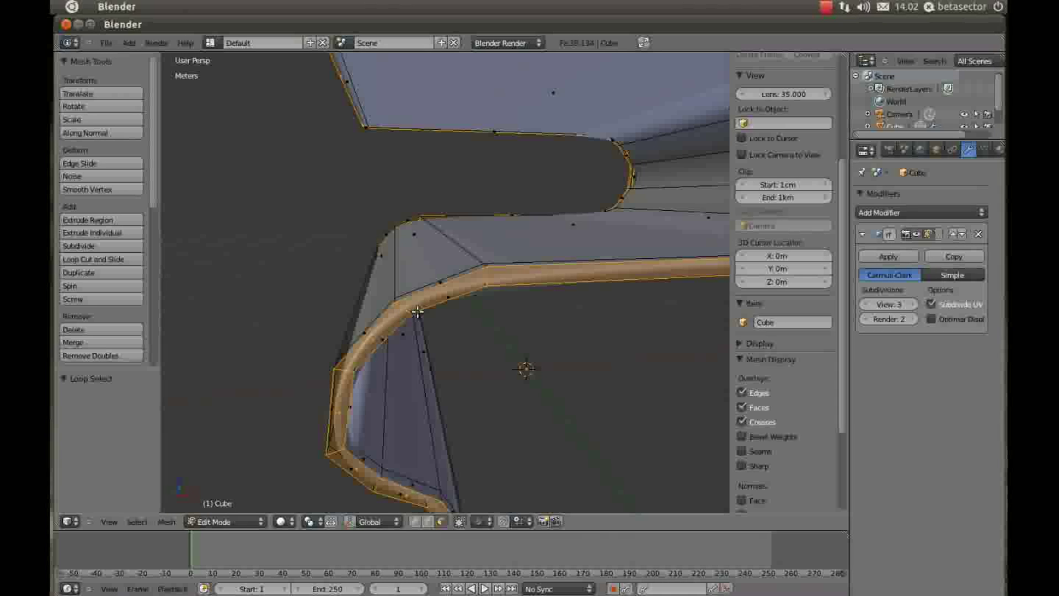
Select the corner face, then the edge loop along the curved strip's outer edge
{"action": "mouse_move", "coordinate": [421, 313]}
{"action": "middle_mouse_down"}
{"action": "mouse_move", "coordinate": [504, 359]}
{"action": "mouse_move", "coordinate": [556, 355]}
{"action": "mouse_move", "coordinate": [577, 392]}
{"action": "mouse_move", "coordinate": [574, 383]}
{"action": "middle_mouse_up"}
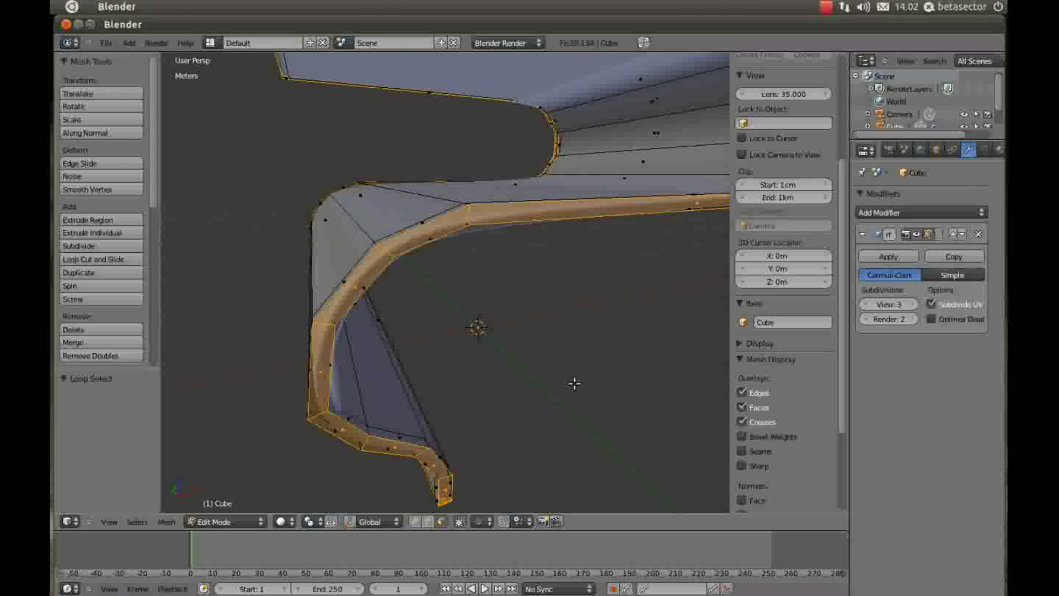
{"action": "right_click", "coordinate": [402, 231]}
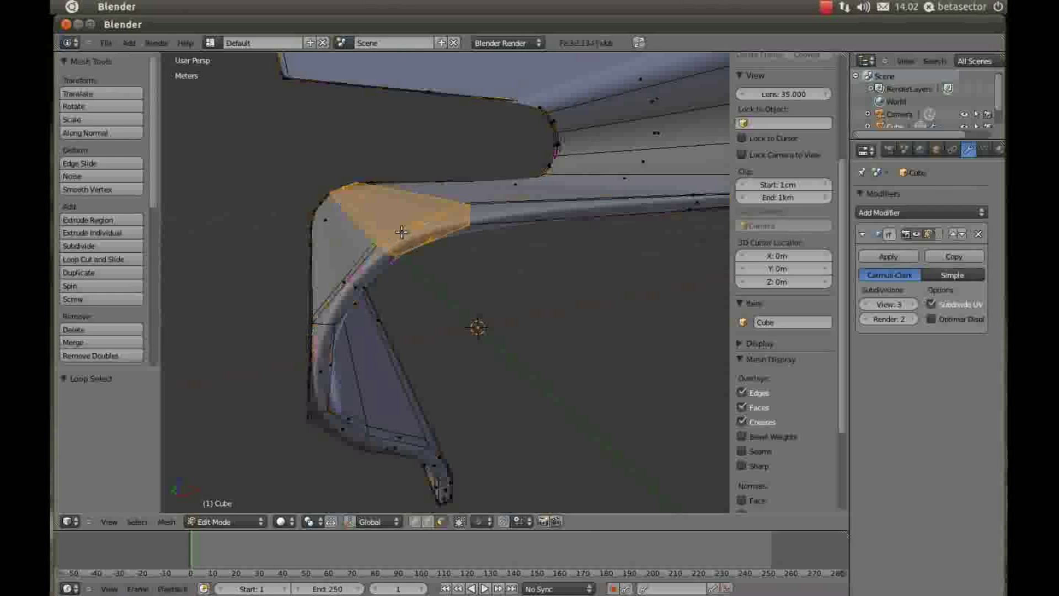
{"action": "right_click", "coordinate": [440, 232], "text": "alt"}
{"action": "mouse_move", "coordinate": [440, 231]}
{"action": "middle_mouse_down"}
{"action": "mouse_move", "coordinate": [551, 276]}
{"action": "mouse_move", "coordinate": [474, 221]}
{"action": "middle_mouse_up"}
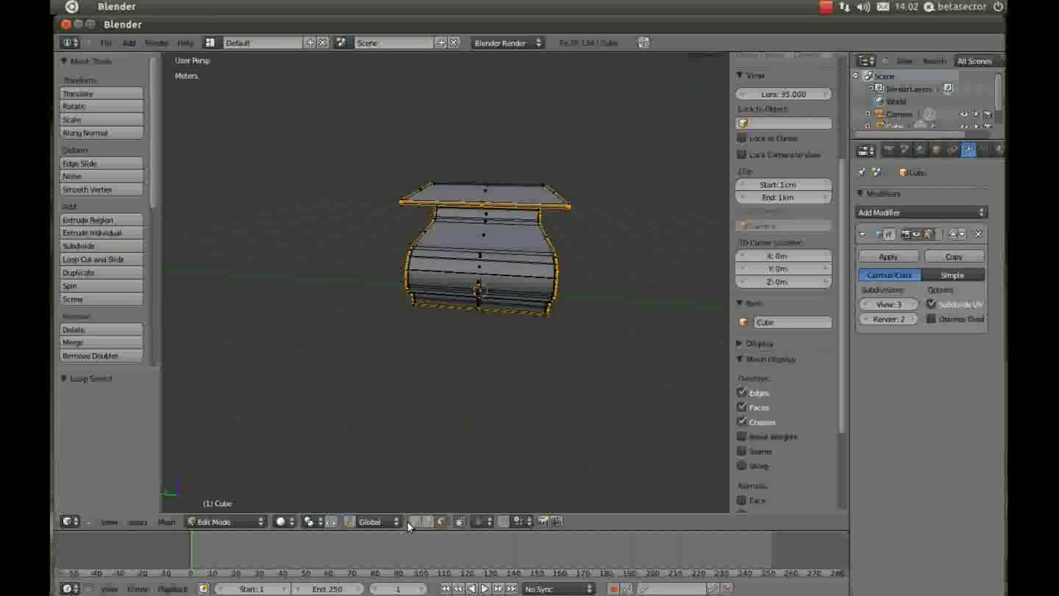
{"action": "mouse_move", "coordinate": [379, 283]}
{"action": "middle_mouse_down"}
{"action": "mouse_move", "coordinate": [478, 395]}
{"action": "mouse_move", "coordinate": [449, 307]}
{"action": "mouse_move", "coordinate": [431, 335]}
{"action": "mouse_move", "coordinate": [376, 349]}
{"action": "mouse_move", "coordinate": [375, 324]}
{"action": "mouse_move", "coordinate": [449, 225]}
{"action": "mouse_move", "coordinate": [466, 111]}
{"action": "mouse_move", "coordinate": [425, 123]}
{"action": "mouse_move", "coordinate": [369, 225]}
{"action": "mouse_move", "coordinate": [438, 323]}
{"action": "mouse_move", "coordinate": [447, 280]}
{"action": "mouse_move", "coordinate": [481, 242]}
{"action": "middle_mouse_up"}
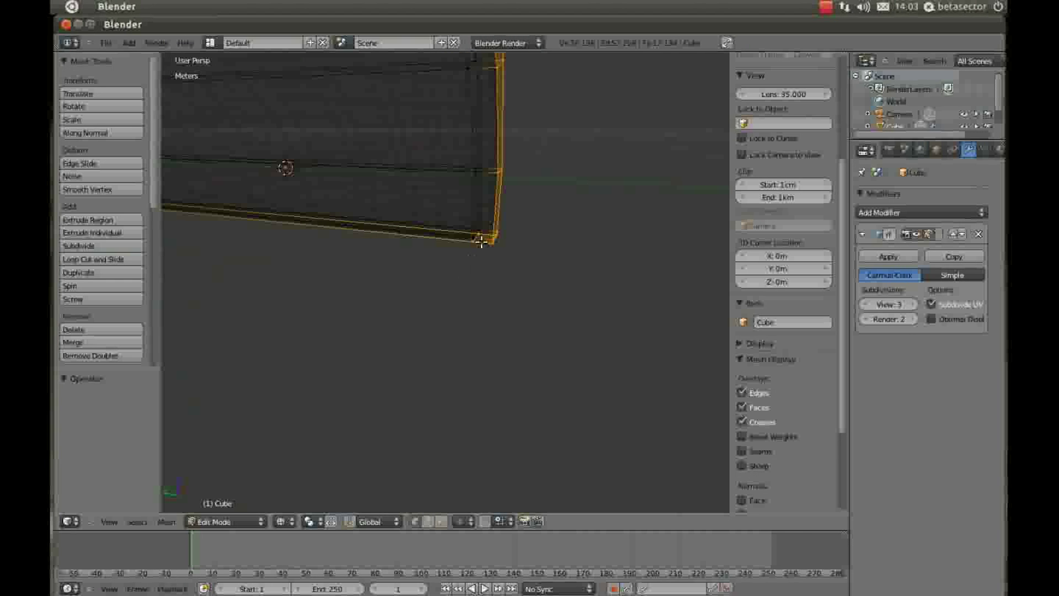
Duplicate the sheet's edge loop and separate it into a new Cube.001 object for editing
{"action": "mouse_move", "coordinate": [454, 297]}
{"action": "middle_mouse_down"}
{"action": "mouse_move", "coordinate": [491, 217]}
{"action": "mouse_move", "coordinate": [475, 226]}
{"action": "mouse_move", "coordinate": [484, 259]}
{"action": "mouse_move", "coordinate": [513, 284]}
{"action": "mouse_move", "coordinate": [525, 319]}
{"action": "middle_mouse_up"}
{"action": "scroll", "coordinate": [513, 283], "scroll_direction": "up", "scroll_amount": 3}
{"action": "key", "text": "e"}
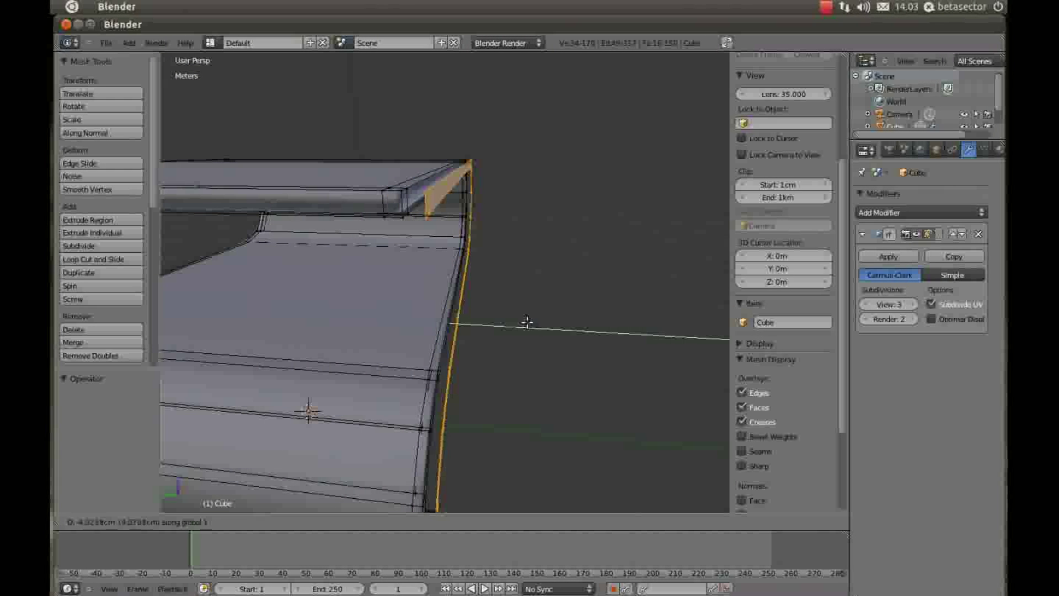
{"action": "left_click", "coordinate": [480, 338]}
{"action": "middle_click_drag", "start_coordinate": [480, 338], "coordinate": [485, 331]}
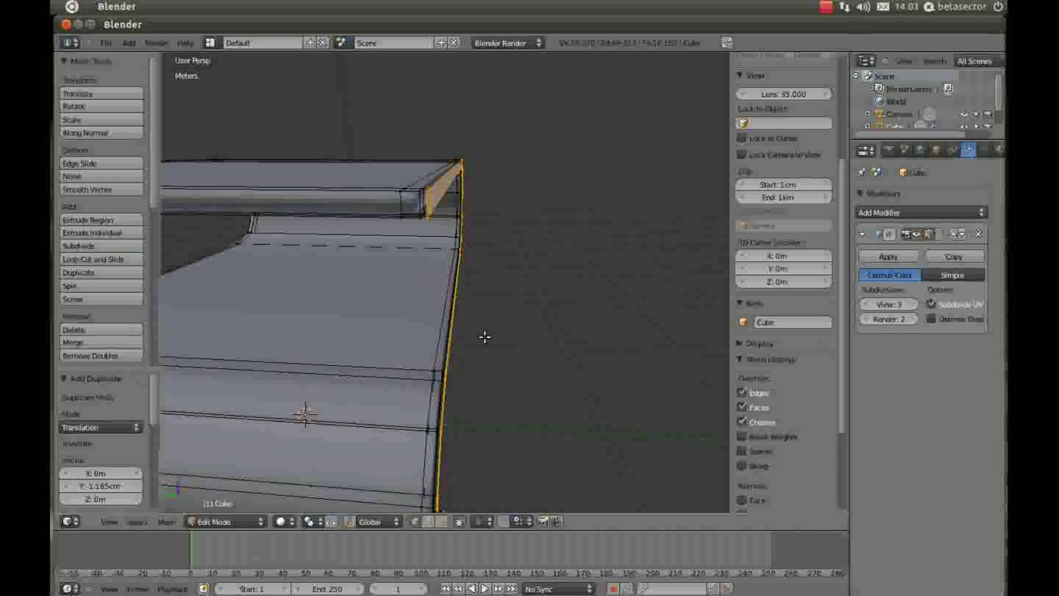
{"action": "key", "text": "p"}
{"action": "left_click", "coordinate": [486, 332]}
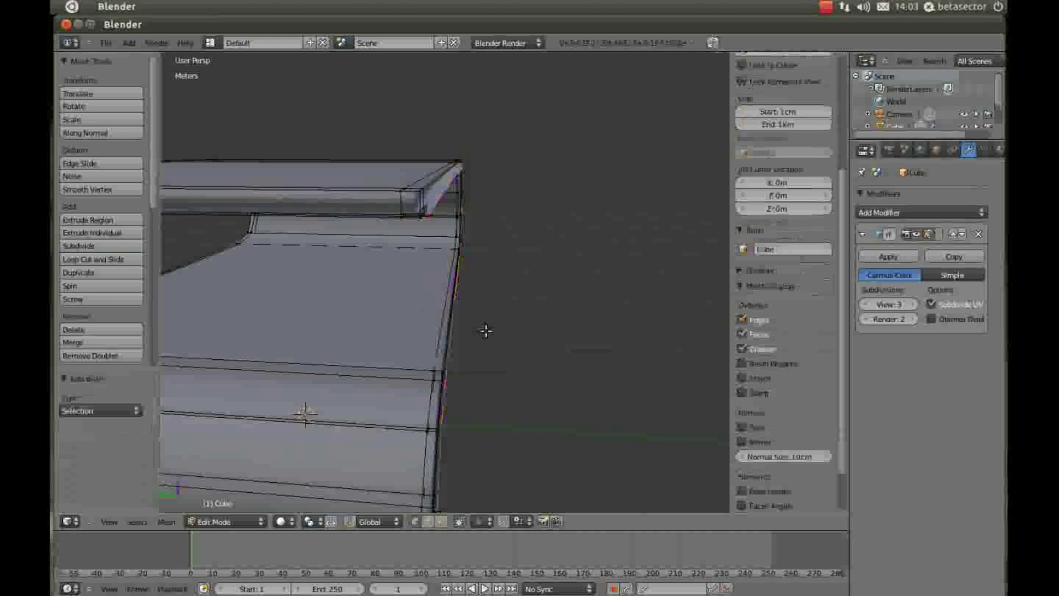
{"action": "key", "text": "Tab"}
{"action": "right_click", "coordinate": [436, 189]}
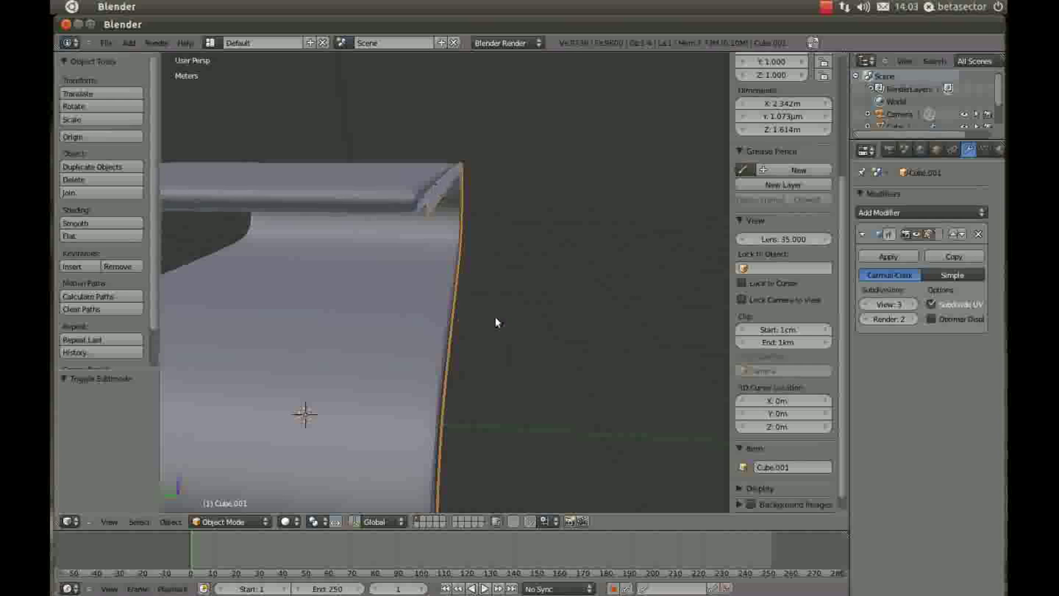
{"action": "key", "text": "Tab"}
Extrude the separated edge and move it along the Y axis
{"action": "middle_click_drag", "start_coordinate": [508, 331], "coordinate": [516, 324]}
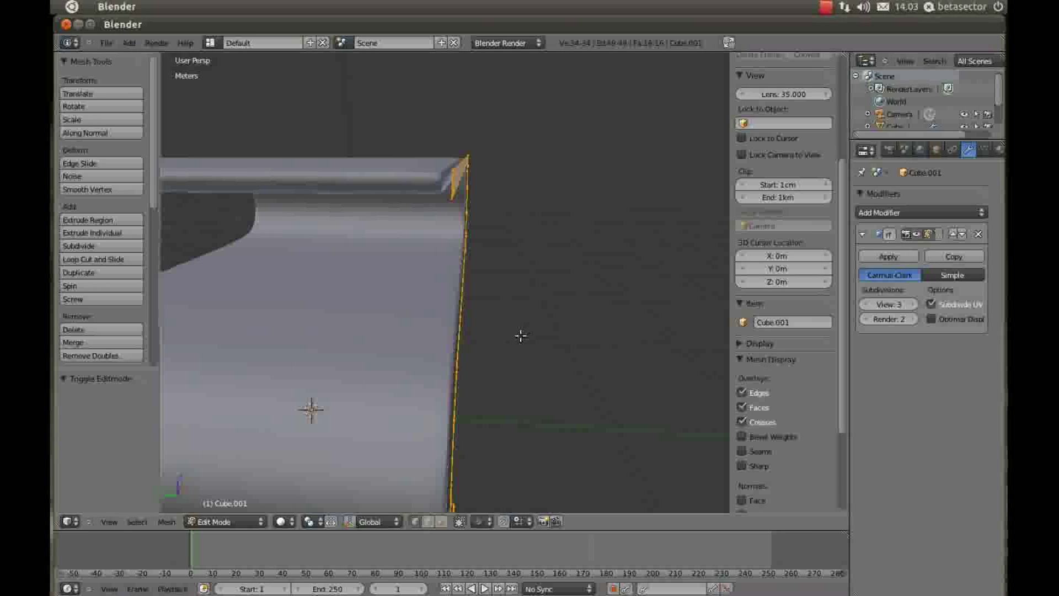
{"action": "key", "text": "e"}
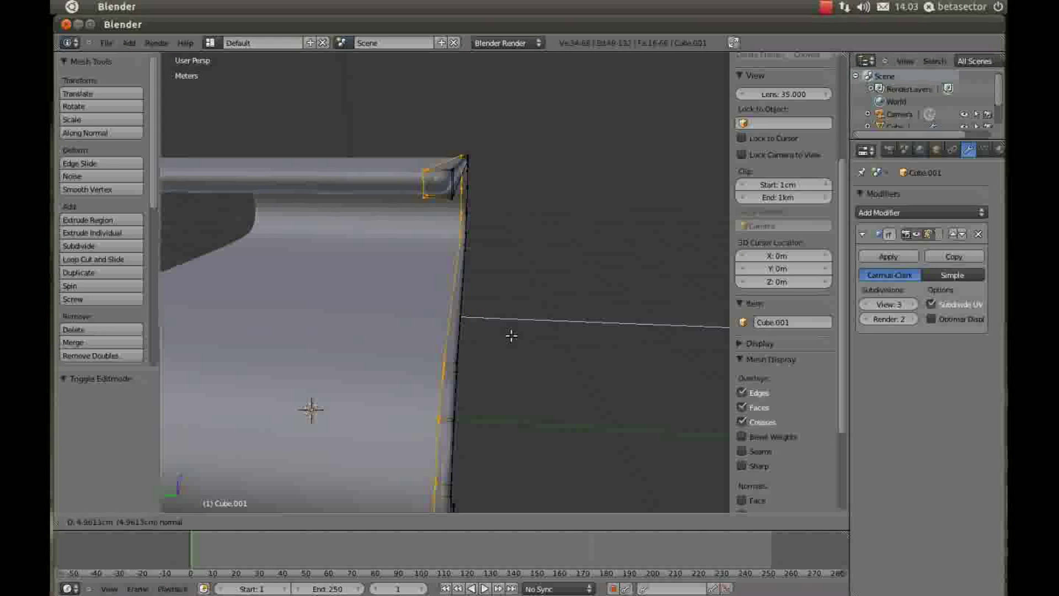
{"action": "left_click", "coordinate": [509, 335]}
{"action": "middle_click_drag", "start_coordinate": [501, 296], "coordinate": [499, 286]}
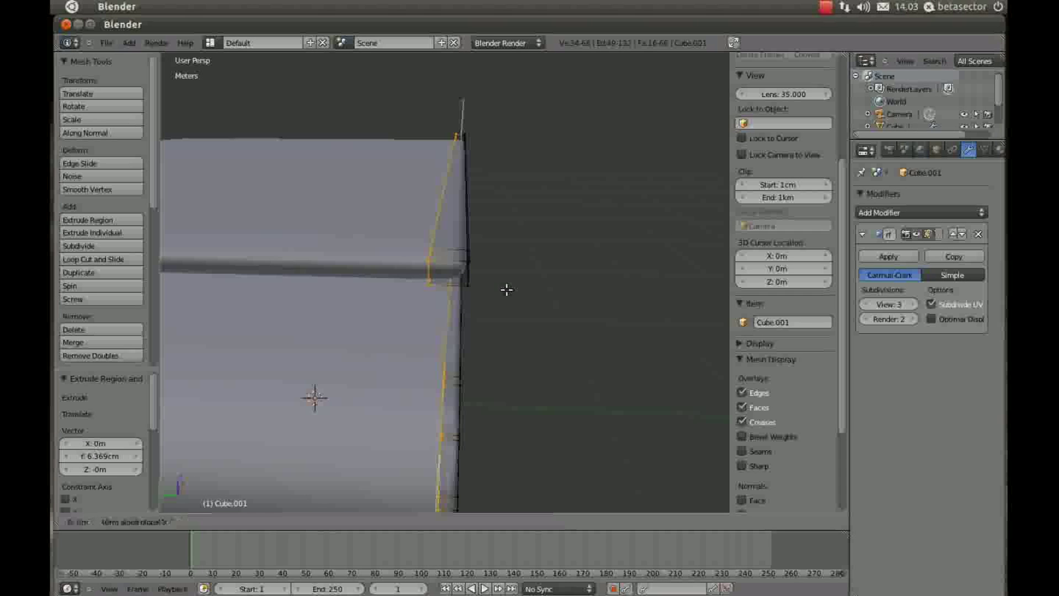
{"action": "key", "text": "y"}
{"action": "left_click", "coordinate": [508, 292]}
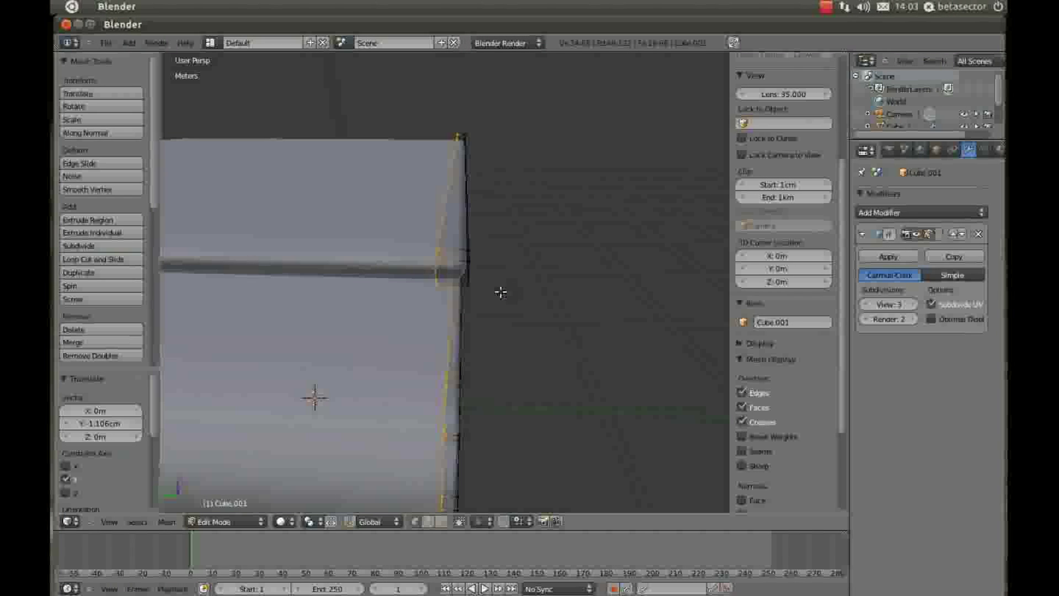
Add an edge loop to the strip and scale it 2.5 times along Y
{"action": "key", "text": "ctrl+r"}
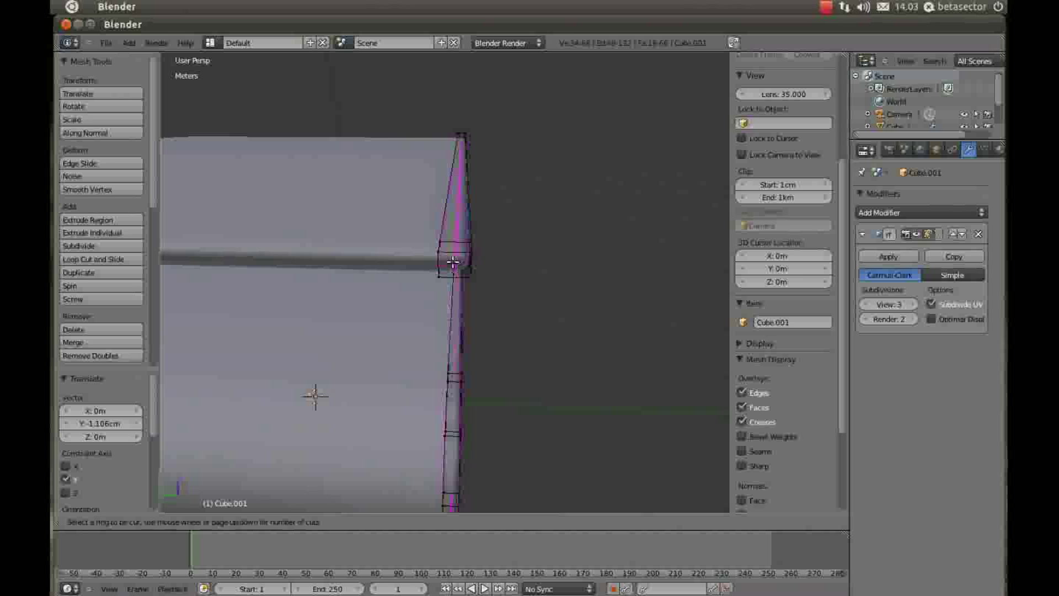
{"action": "left_click", "coordinate": [452, 262]}
{"action": "key", "text": "s"}
{"action": "key", "text": "y"}
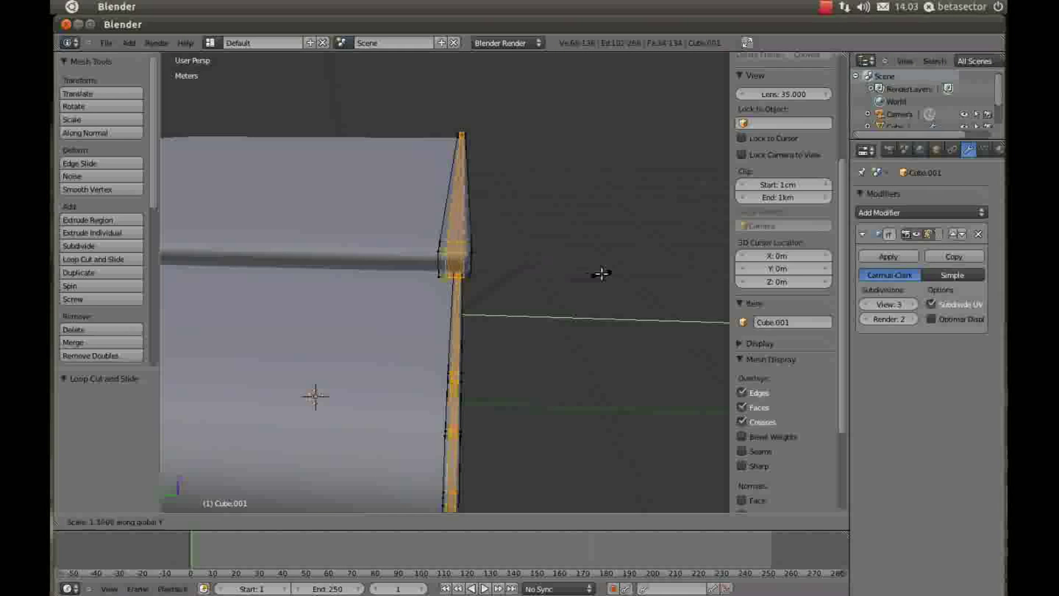
{"action": "left_click", "coordinate": [670, 283]}
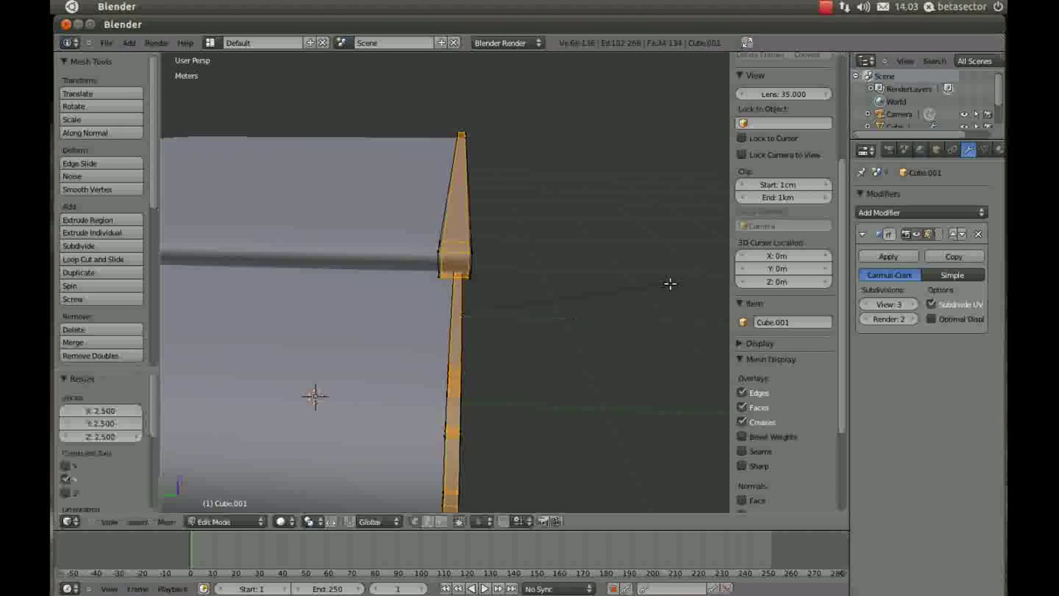
{"action": "key", "text": "Tab"}
{"action": "mouse_move", "coordinate": [468, 326]}
{"action": "middle_mouse_down"}
{"action": "mouse_move", "coordinate": [494, 333]}
{"action": "mouse_move", "coordinate": [402, 294]}
{"action": "mouse_move", "coordinate": [402, 253]}
{"action": "mouse_move", "coordinate": [333, 282]}
{"action": "mouse_move", "coordinate": [293, 324]}
{"action": "mouse_move", "coordinate": [495, 326]}
{"action": "mouse_move", "coordinate": [485, 314]}
{"action": "mouse_move", "coordinate": [367, 288]}
{"action": "mouse_move", "coordinate": [375, 306]}
{"action": "mouse_move", "coordinate": [311, 316]}
{"action": "mouse_move", "coordinate": [322, 310]}
{"action": "mouse_move", "coordinate": [259, 297]}
{"action": "mouse_move", "coordinate": [381, 335]}
{"action": "mouse_move", "coordinate": [364, 324]}
{"action": "mouse_move", "coordinate": [296, 336]}
{"action": "mouse_move", "coordinate": [296, 322]}
{"action": "mouse_move", "coordinate": [457, 382]}
{"action": "middle_mouse_up"}
Add a Mirror modifier to Cube.001, mirroring on Y instead of X, with vertex groups
{"action": "scroll", "coordinate": [318, 331], "scroll_direction": "up", "scroll_amount": 3}
{"action": "scroll", "coordinate": [319, 331], "scroll_direction": "down", "scroll_amount": 2}
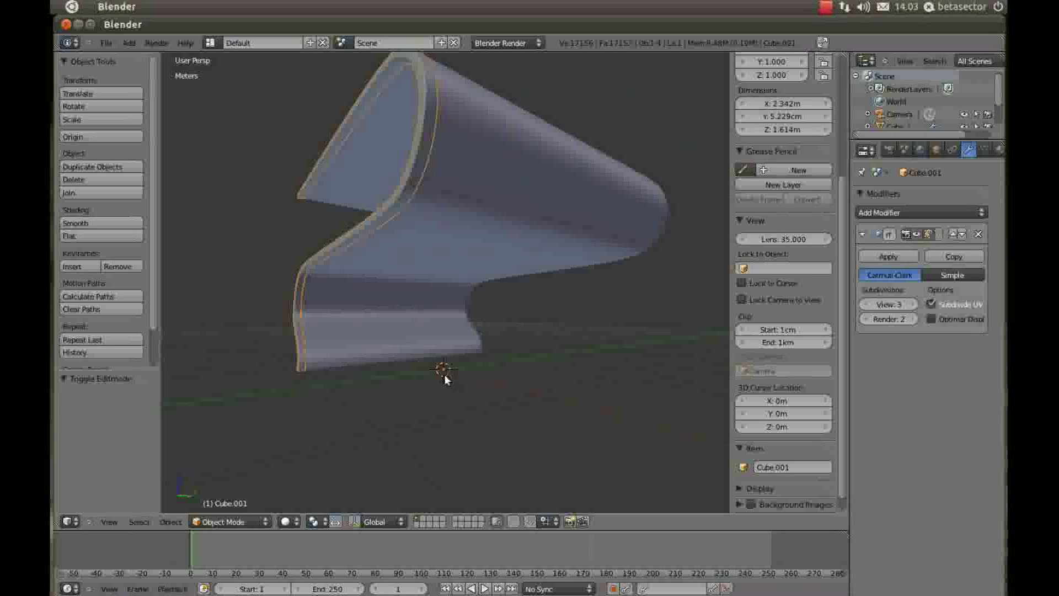
{"action": "key", "text": "ctrl+z"}
{"action": "key", "text": "ctrl+shift+z"}
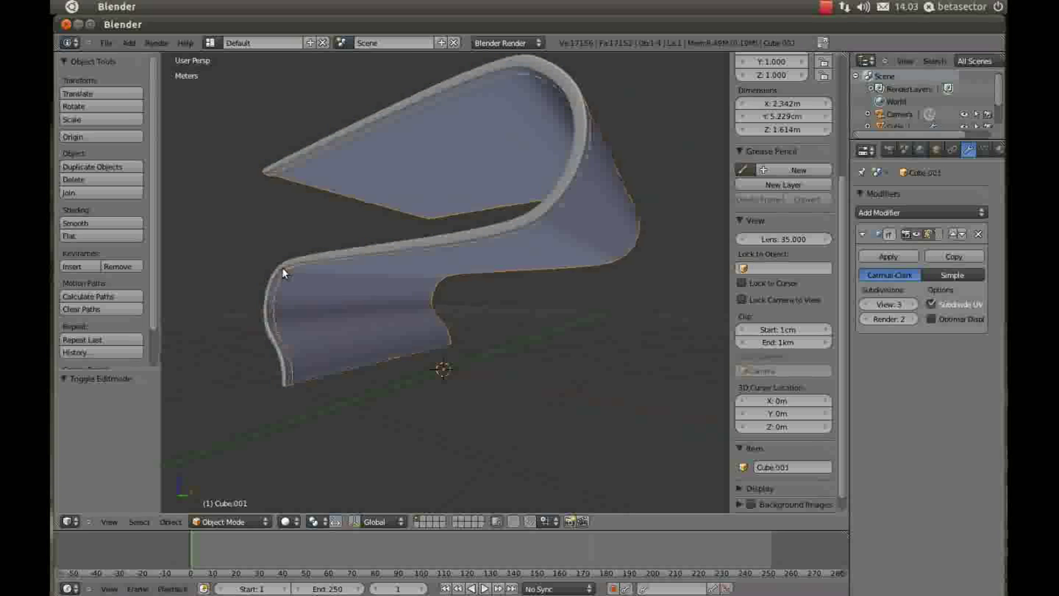
{"action": "left_click", "coordinate": [918, 213]}
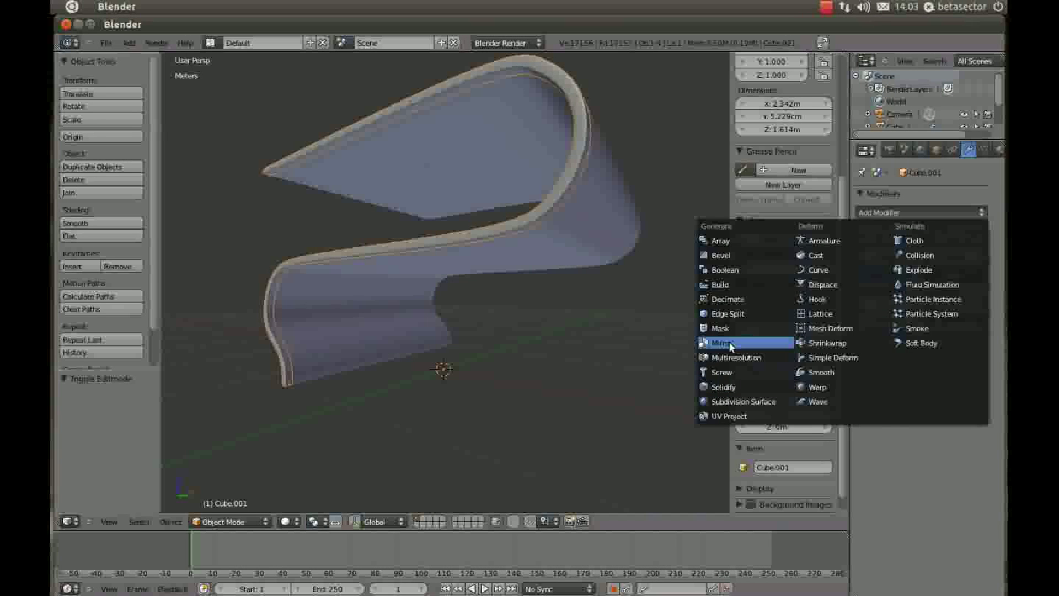
{"action": "left_click", "coordinate": [729, 342]}
{"action": "left_click", "coordinate": [876, 419]}
{"action": "left_click", "coordinate": [866, 403]}
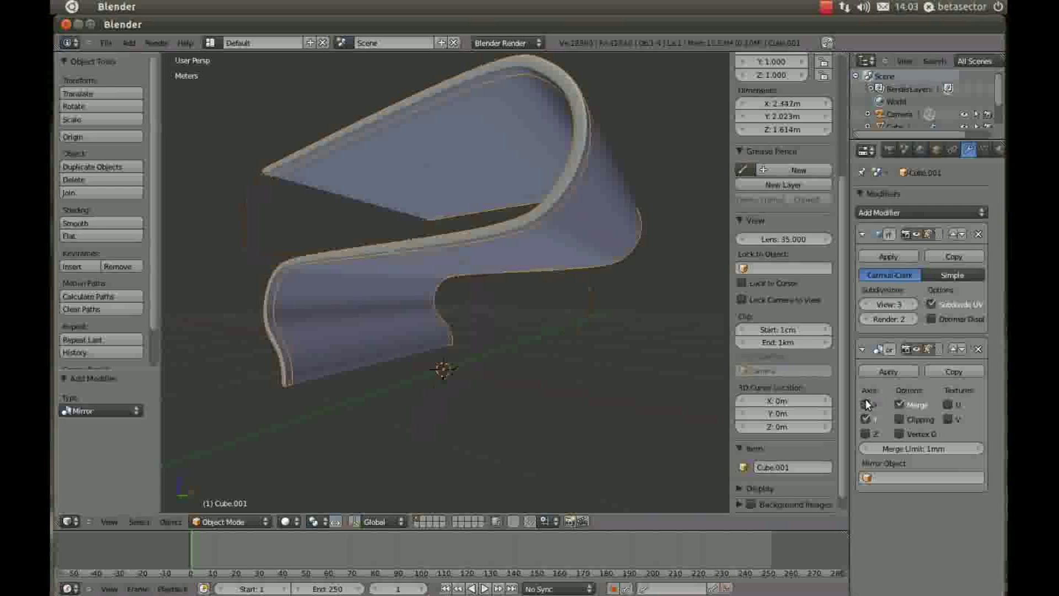
{"action": "left_click", "coordinate": [910, 434]}
{"action": "scroll", "coordinate": [557, 324], "scroll_direction": "up", "scroll_amount": 3}
{"action": "mouse_move", "coordinate": [520, 344]}
{"action": "middle_mouse_down"}
{"action": "mouse_move", "coordinate": [348, 344]}
{"action": "mouse_move", "coordinate": [472, 343]}
{"action": "middle_mouse_up"}
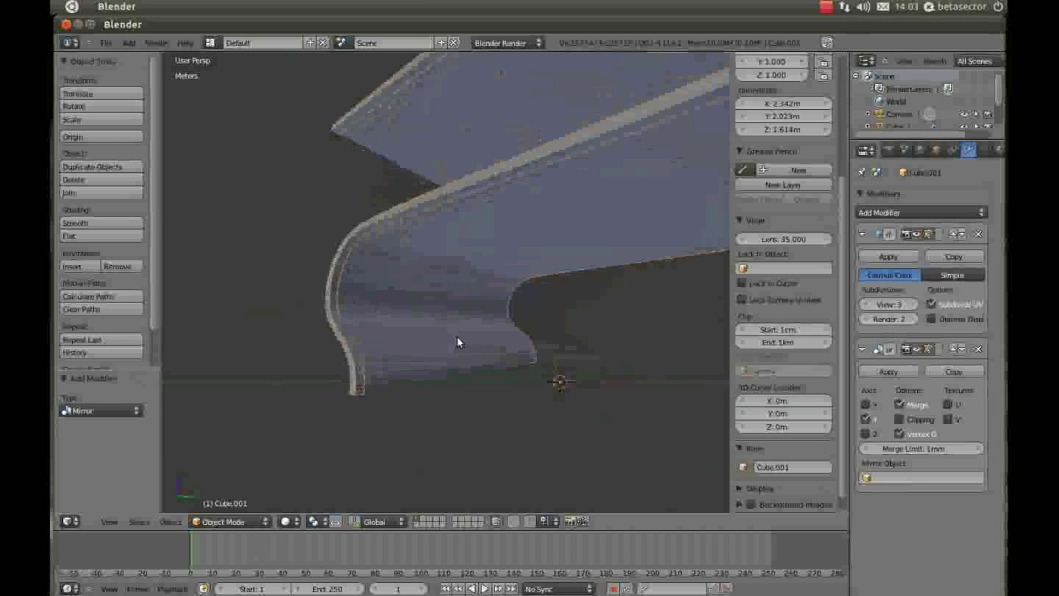
Reselect the thin rim piece Cube.001 and enter its Edit Mode
{"action": "right_click", "coordinate": [335, 325]}
{"action": "mouse_move", "coordinate": [335, 325]}
{"action": "middle_mouse_down"}
{"action": "mouse_move", "coordinate": [305, 336]}
{"action": "mouse_move", "coordinate": [319, 337]}
{"action": "mouse_move", "coordinate": [267, 204]}
{"action": "middle_mouse_up"}
{"action": "scroll", "coordinate": [318, 338], "scroll_direction": "up", "scroll_amount": 1}
{"action": "scroll", "coordinate": [316, 339], "scroll_direction": "up", "scroll_amount": 1}
{"action": "right_click", "coordinate": [315, 335]}
{"action": "key", "text": "Tab"}
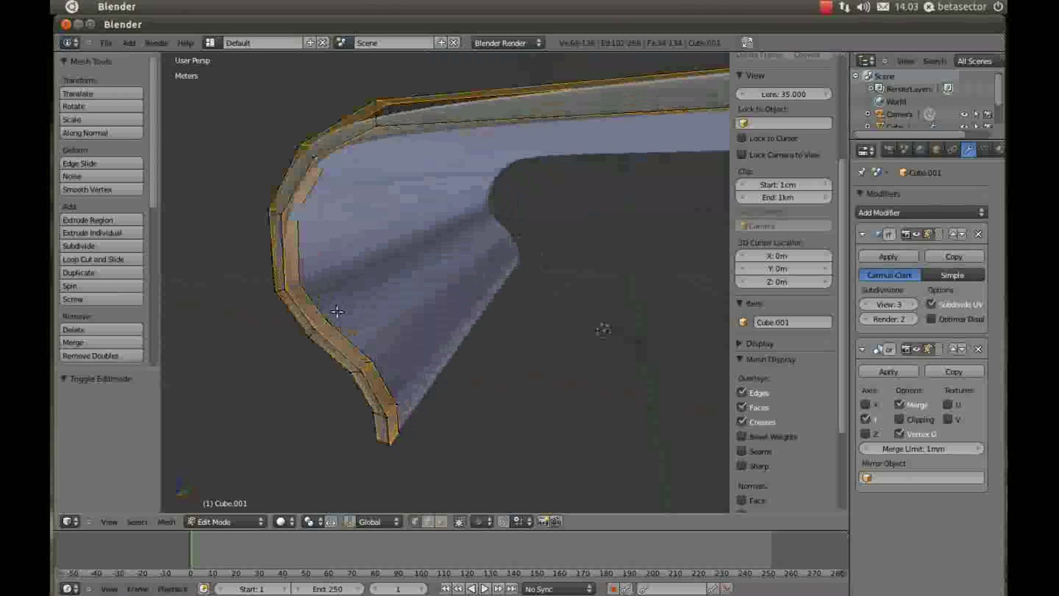
Select all linked rim geometry and frame it in the view
{"action": "key", "text": "ctrl+l"}
{"action": "scroll", "coordinate": [367, 255], "scroll_direction": "down", "scroll_amount": 2}
{"action": "scroll", "coordinate": [378, 265], "scroll_direction": "up", "scroll_amount": 1}
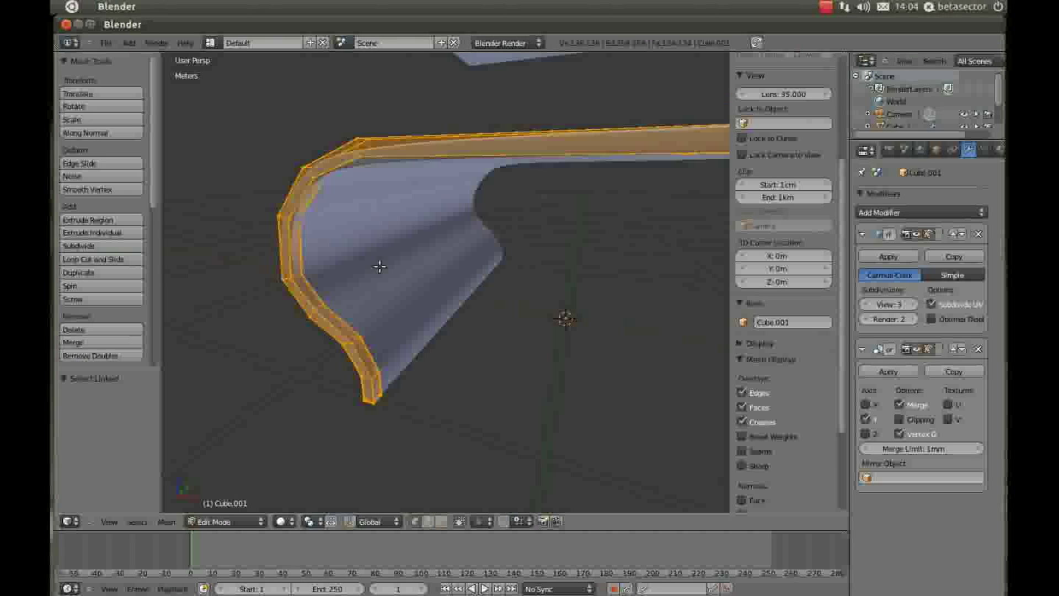
{"action": "scroll", "coordinate": [374, 288], "scroll_direction": "up", "scroll_amount": 1}
{"action": "mouse_move", "coordinate": [374, 288]}
{"action": "middle_mouse_down"}
{"action": "mouse_move", "coordinate": [338, 221]}
{"action": "mouse_move", "coordinate": [421, 270]}
{"action": "middle_mouse_up"}
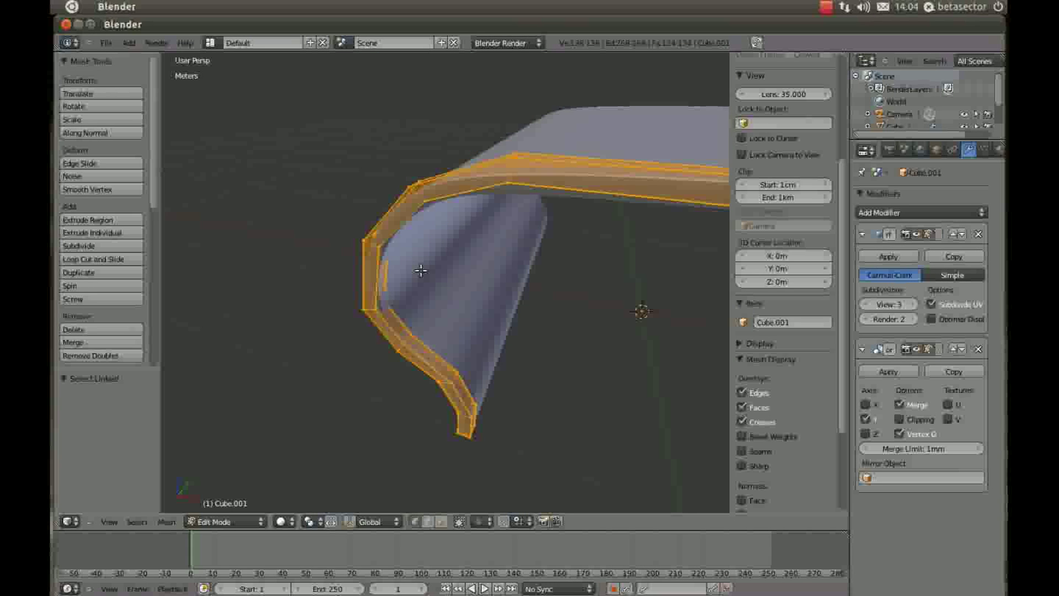
{"action": "mouse_move", "coordinate": [473, 341]}
{"action": "middle_mouse_down"}
{"action": "mouse_move", "coordinate": [445, 330]}
{"action": "mouse_move", "coordinate": [502, 310]}
{"action": "mouse_move", "coordinate": [483, 282]}
{"action": "middle_mouse_up"}
Shrink/fatten the rim by 0.014 and return to Object Mode
{"action": "key", "text": "alt+s"}
{"action": "right_click", "coordinate": [503, 329]}
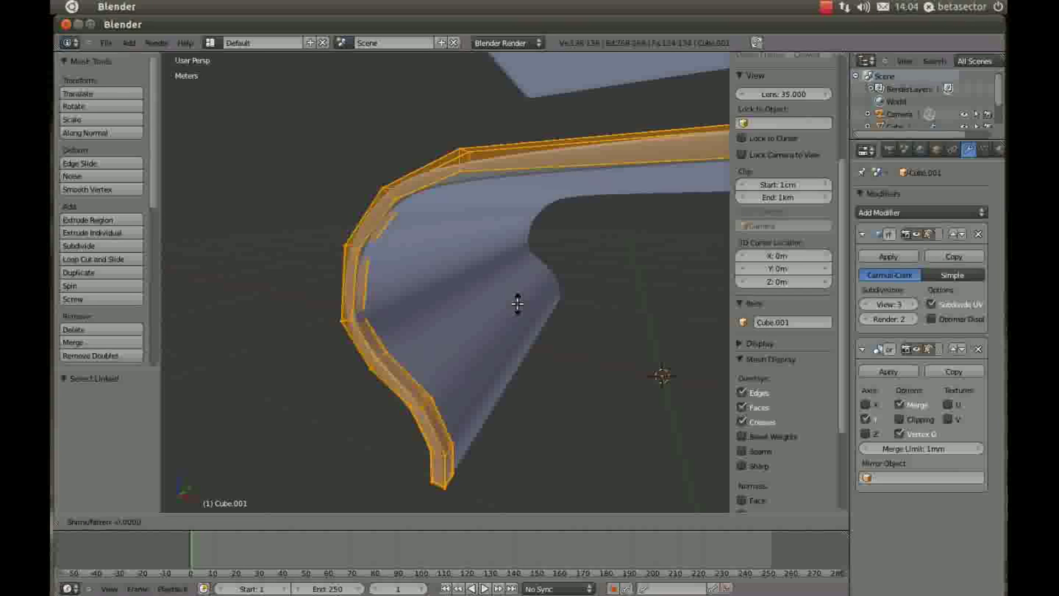
{"action": "left_click", "coordinate": [516, 307]}
{"action": "mouse_move", "coordinate": [516, 307]}
{"action": "middle_mouse_down"}
{"action": "mouse_move", "coordinate": [378, 310]}
{"action": "mouse_move", "coordinate": [371, 411]}
{"action": "mouse_move", "coordinate": [596, 293]}
{"action": "mouse_move", "coordinate": [515, 324]}
{"action": "mouse_move", "coordinate": [296, 347]}
{"action": "mouse_move", "coordinate": [449, 371]}
{"action": "mouse_move", "coordinate": [484, 393]}
{"action": "mouse_move", "coordinate": [504, 352]}
{"action": "mouse_move", "coordinate": [493, 378]}
{"action": "middle_mouse_up"}
{"action": "key", "text": "Tab"}
{"action": "scroll", "coordinate": [378, 309], "scroll_direction": "down", "scroll_amount": 2}
{"action": "scroll", "coordinate": [380, 332], "scroll_direction": "down", "scroll_amount": 4}
{"action": "scroll", "coordinate": [375, 331], "scroll_direction": "down", "scroll_amount": 5}
{"action": "scroll", "coordinate": [395, 402], "scroll_direction": "up", "scroll_amount": 4}
{"action": "scroll", "coordinate": [498, 323], "scroll_direction": "up", "scroll_amount": 4}
{"action": "scroll", "coordinate": [296, 347], "scroll_direction": "down", "scroll_amount": 4}
Hide the side panel and save the scene as Table1.blend in the Scifi furnishes folder
{"action": "key", "text": "n"}
{"action": "left_click", "coordinate": [106, 43]}
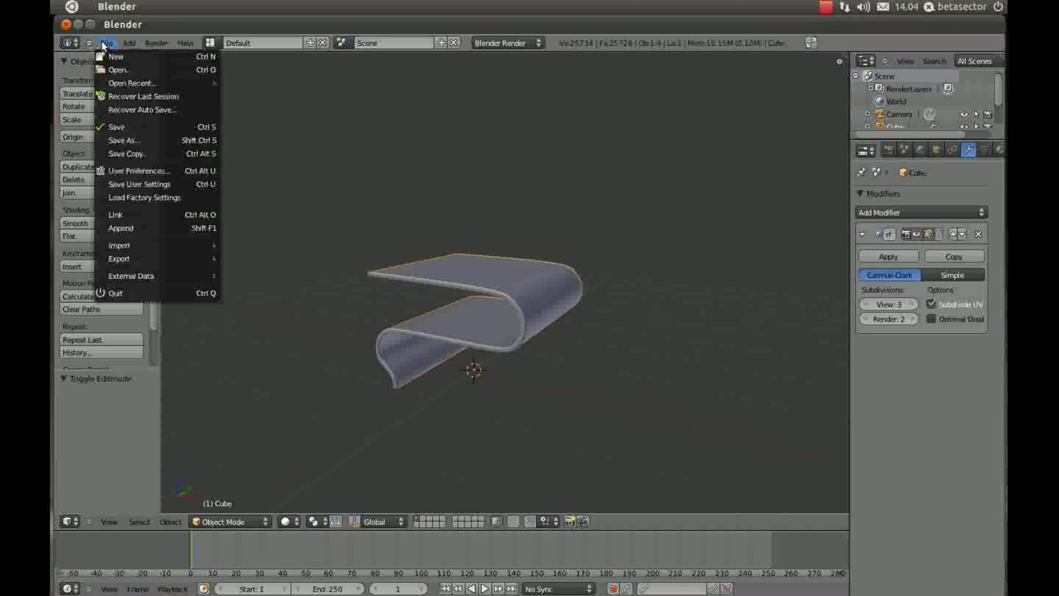
{"action": "left_click", "coordinate": [105, 43]}
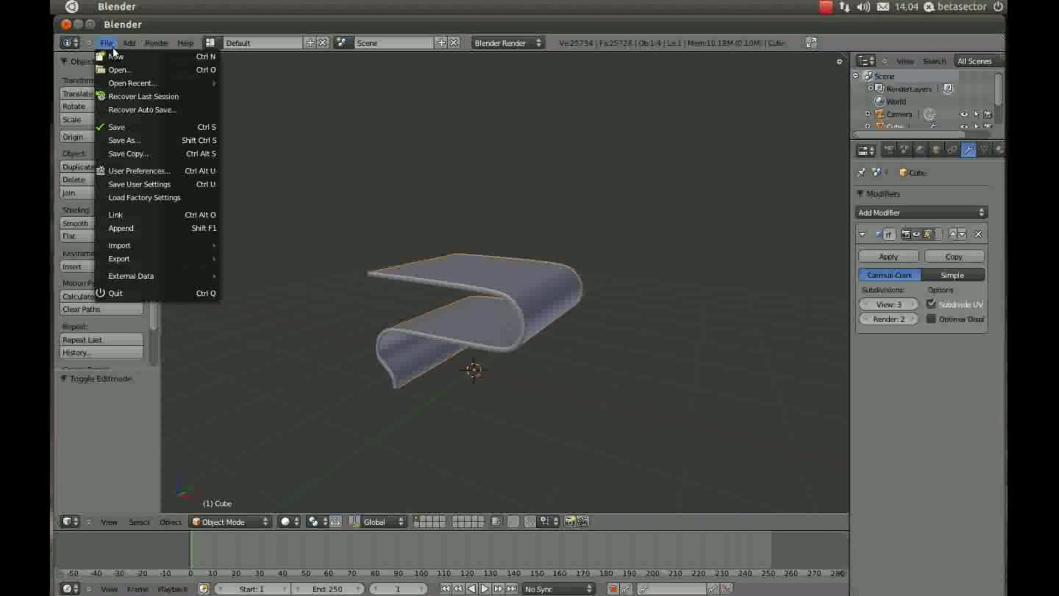
{"action": "mouse_move", "coordinate": [492, 277]}
{"action": "middle_mouse_down"}
{"action": "mouse_move", "coordinate": [455, 327]}
{"action": "mouse_move", "coordinate": [528, 422]}
{"action": "mouse_move", "coordinate": [470, 366]}
{"action": "mouse_move", "coordinate": [418, 373]}
{"action": "mouse_move", "coordinate": [430, 364]}
{"action": "middle_mouse_up"}
{"action": "scroll", "coordinate": [528, 422], "scroll_direction": "up", "scroll_amount": 4}
{"action": "scroll", "coordinate": [529, 422], "scroll_direction": "down", "scroll_amount": 5}
{"action": "key", "text": "ctrl+s"}
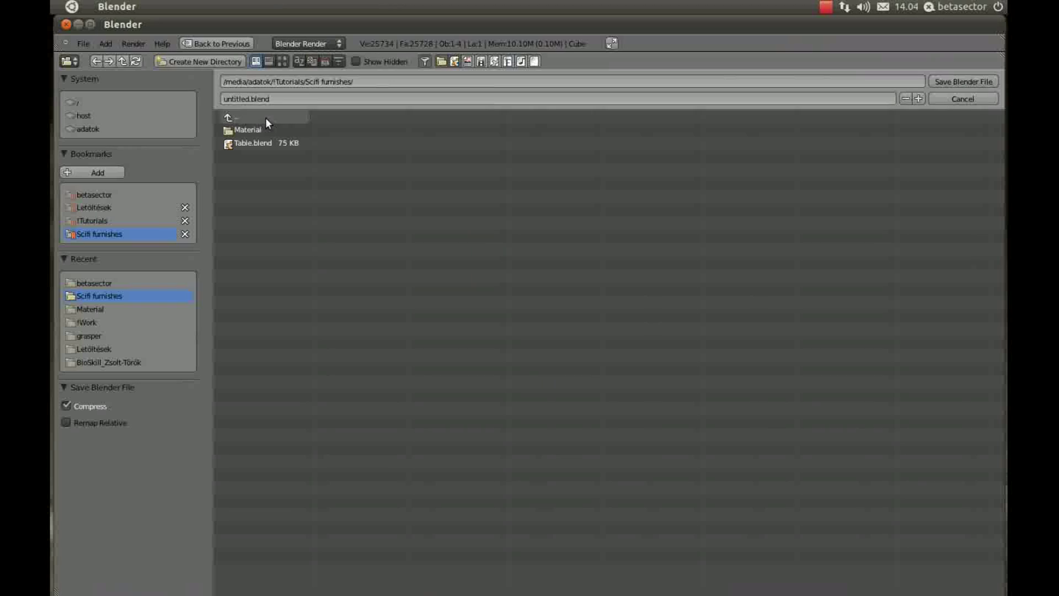
{"action": "left_click", "coordinate": [259, 144]}
{"action": "key", "text": "KP_Add"}
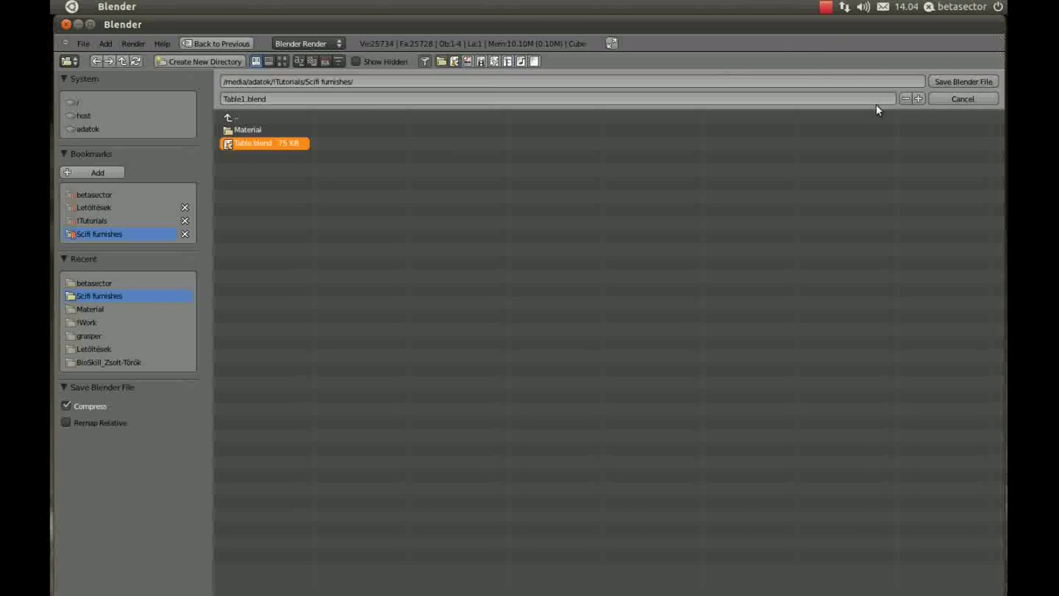
{"action": "left_click", "coordinate": [982, 81]}
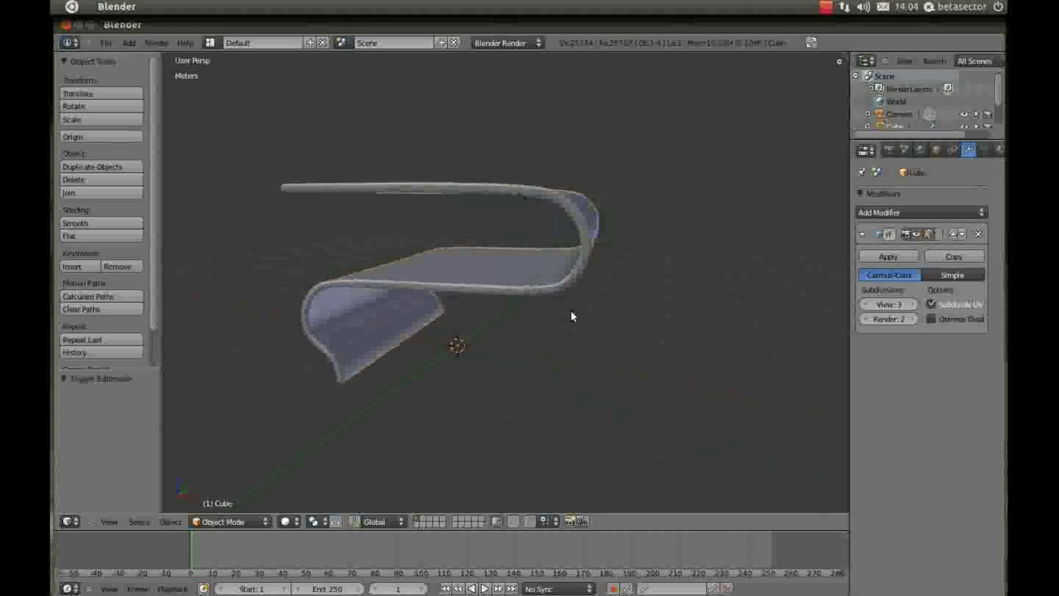
Duplicate a rim section, tilt it 75° and position it as a slanted leg
{"action": "key", "text": "Tab"}
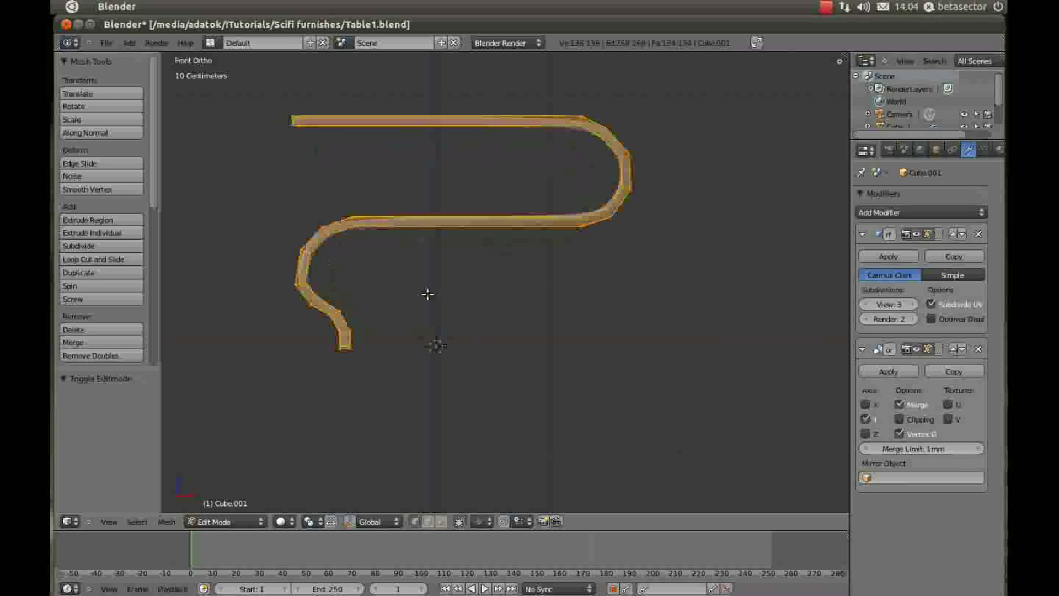
{"action": "key", "text": "a"}
{"action": "scroll", "coordinate": [314, 218], "scroll_direction": "up", "scroll_amount": 2}
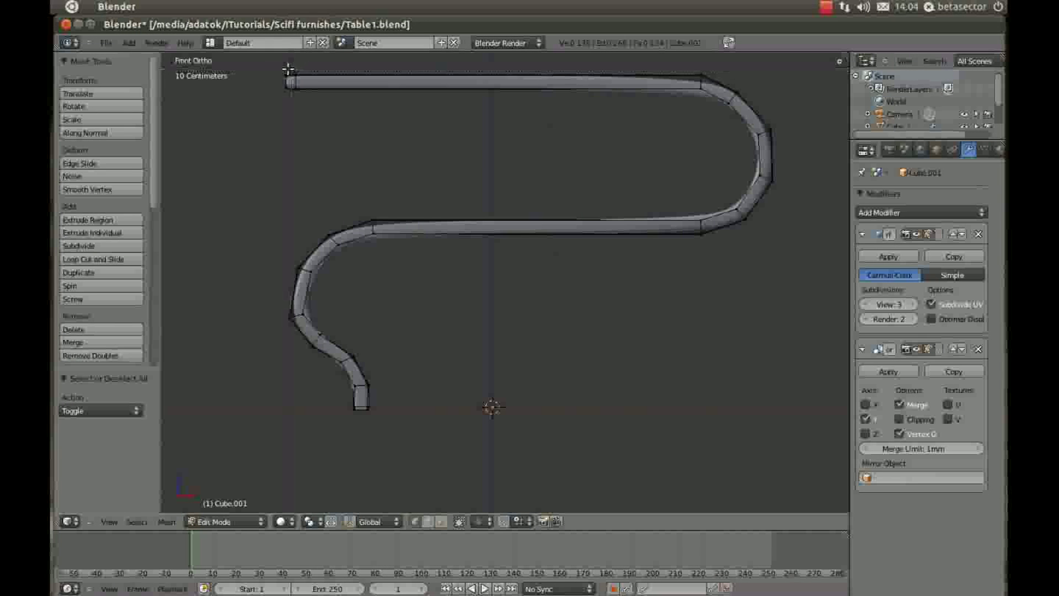
{"action": "left_click", "coordinate": [577, 254]}
{"action": "middle_click_drag", "start_coordinate": [673, 250], "coordinate": [600, 288], "text": "shift"}
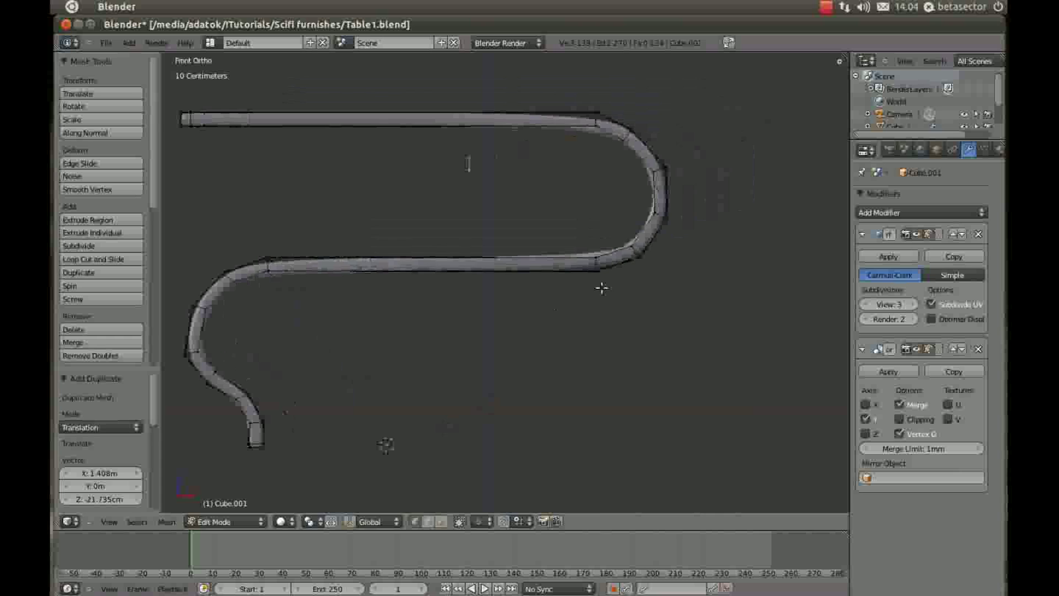
{"action": "key", "text": "Return"}
{"action": "key", "text": "g"}
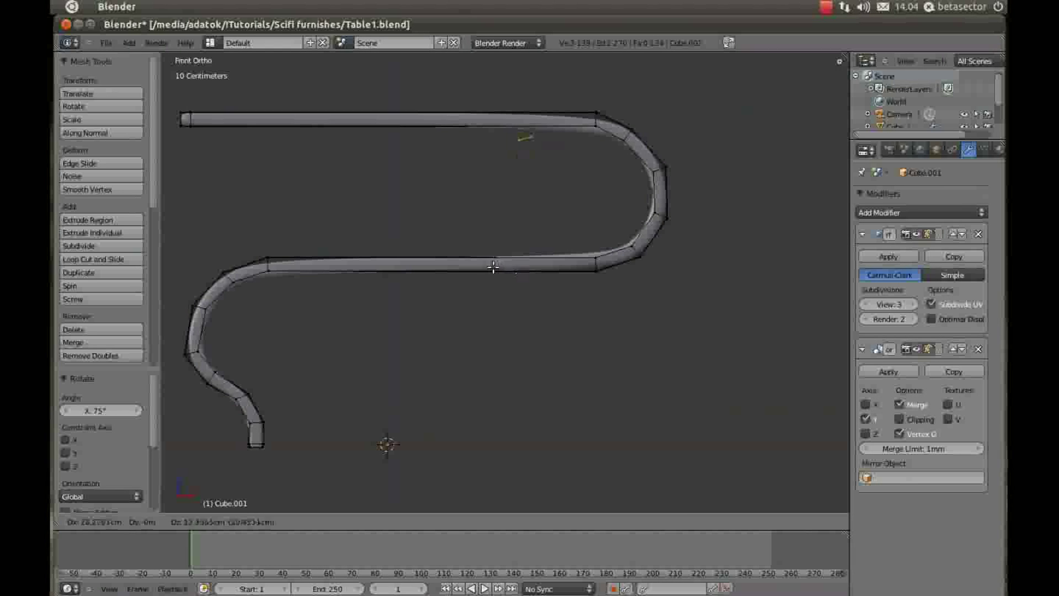
{"action": "left_click", "coordinate": [415, 250]}
{"action": "key", "text": "r"}
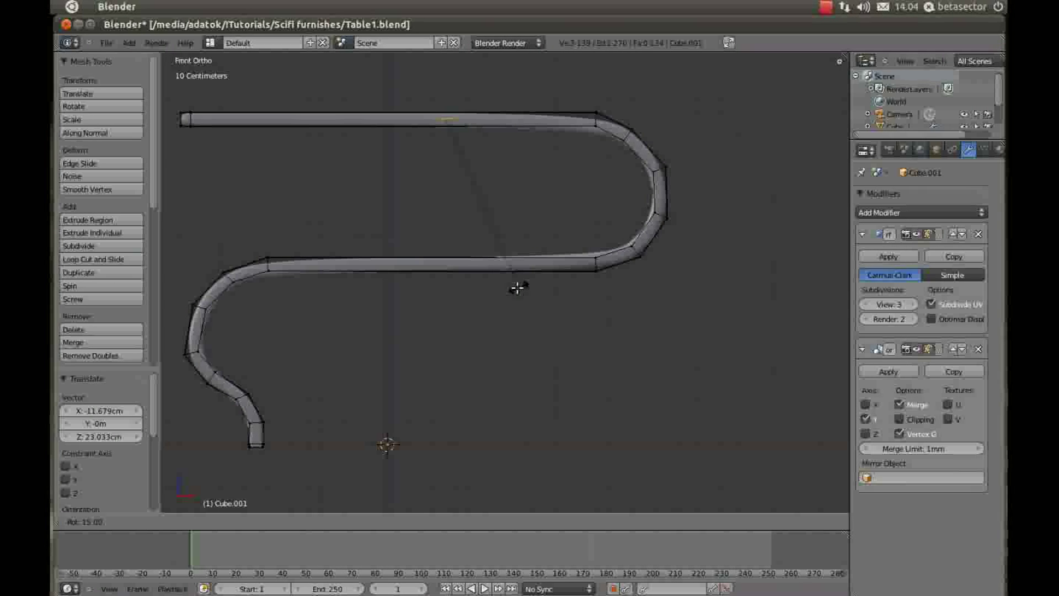
{"action": "left_click", "coordinate": [521, 281]}
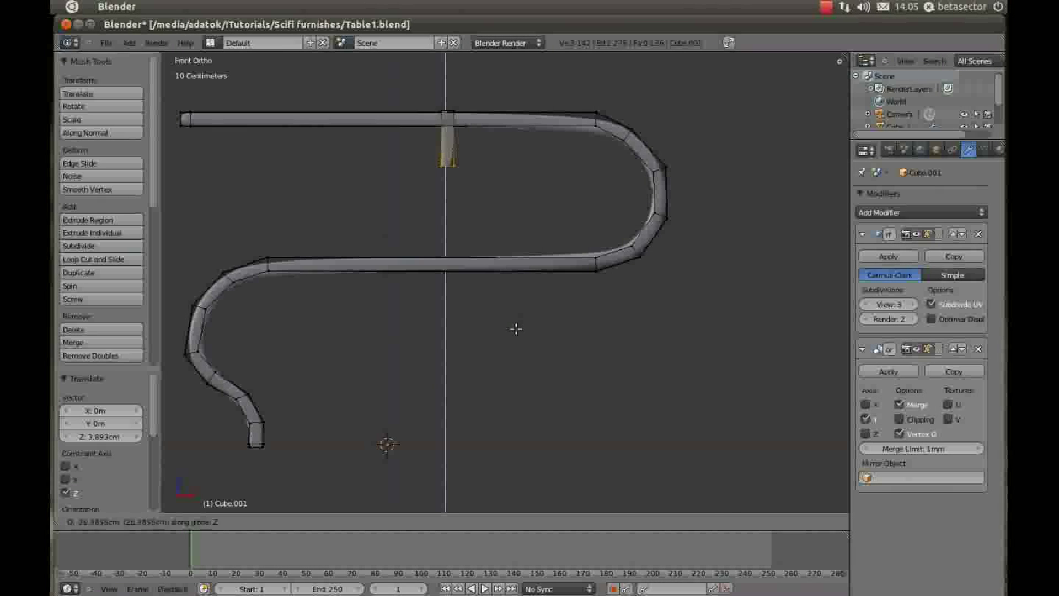
Extend the leg down past the lower curve and flatten its foot to zero height
{"action": "left_click", "coordinate": [508, 383]}
{"action": "key", "text": "g"}
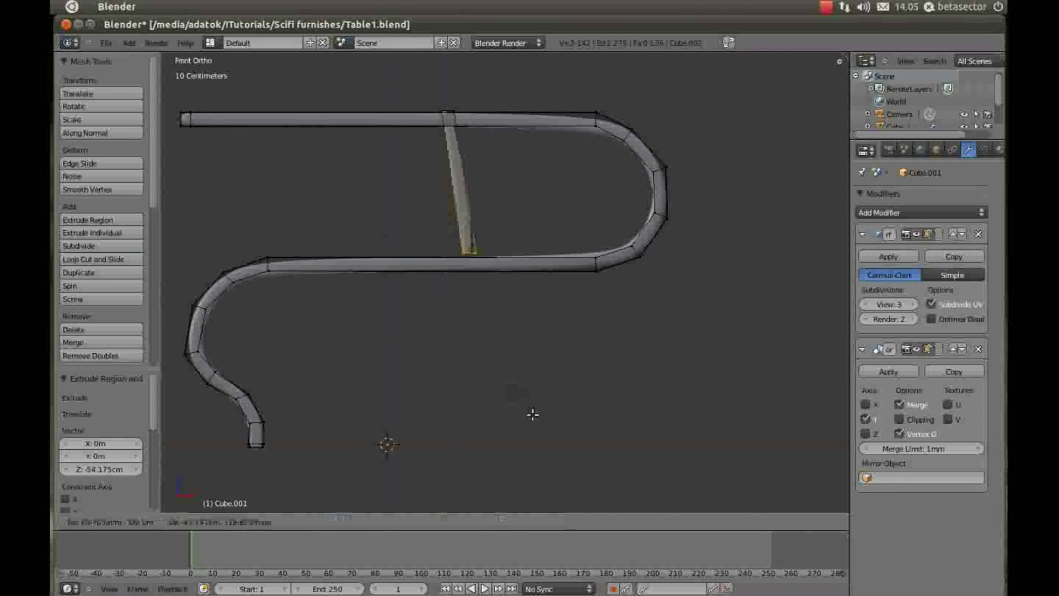
{"action": "left_click", "coordinate": [584, 457]}
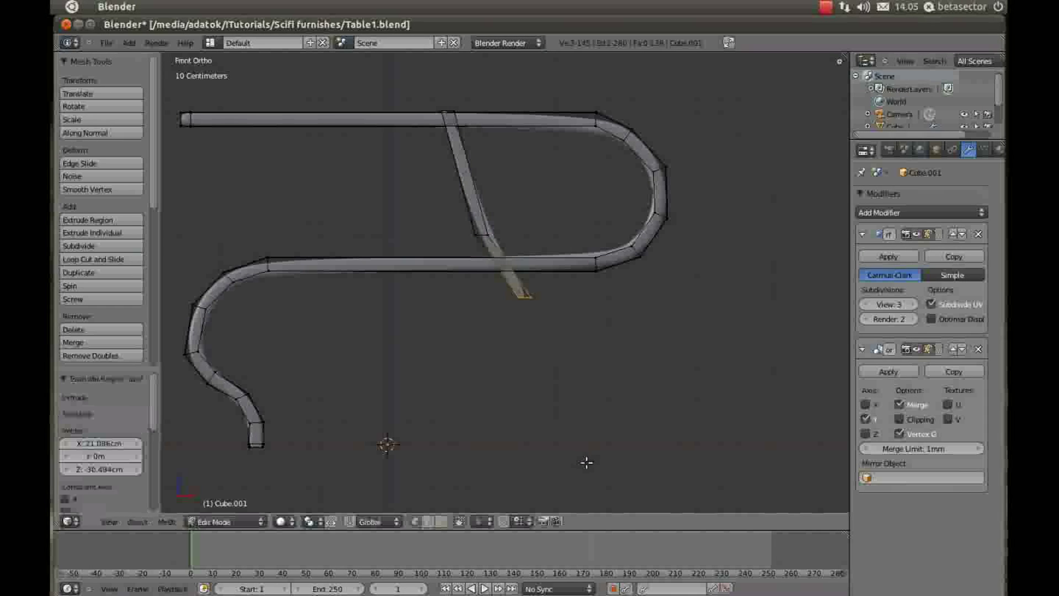
{"action": "middle_click_drag", "start_coordinate": [591, 396], "coordinate": [548, 321], "text": "shift"}
{"action": "key", "text": "e"}
{"action": "key", "text": "e"}
{"action": "left_click_drag", "start_coordinate": [204, 371], "coordinate": [715, 439]}
{"action": "key", "text": "s"}
{"action": "key", "text": "z"}
{"action": "key", "text": "0"}
{"action": "key", "text": "Return"}
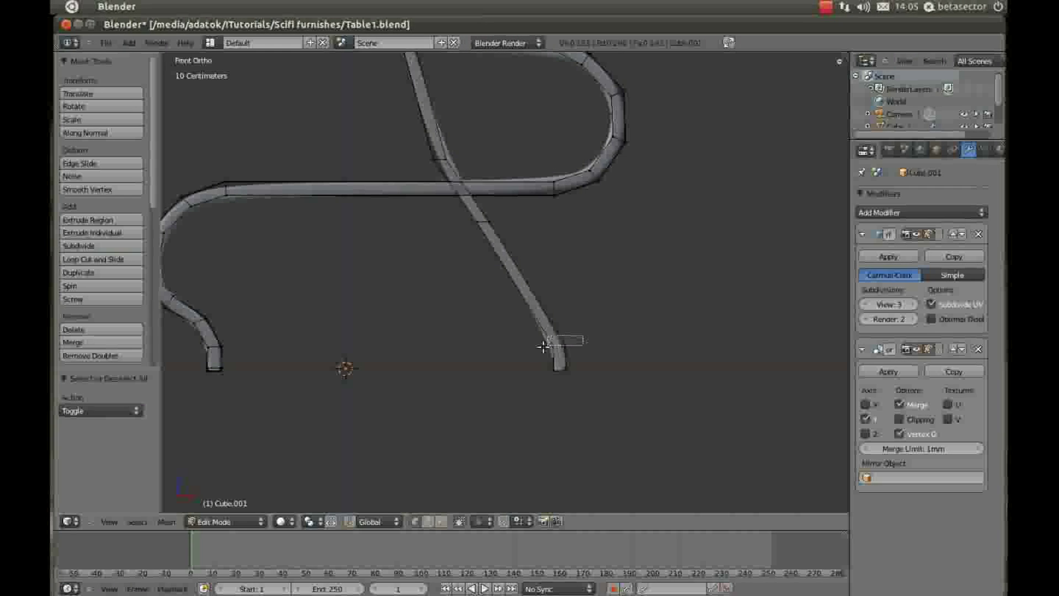
{"action": "scroll", "coordinate": [538, 349], "scroll_direction": "down", "scroll_amount": 2}
{"action": "scroll", "coordinate": [533, 350], "scroll_direction": "down", "scroll_amount": 1}
{"action": "scroll", "coordinate": [458, 206], "scroll_direction": "up", "scroll_amount": 1}
Enlarge the leg's top edge slightly and extrude it up 4.693 cm
{"action": "key", "text": "a"}
{"action": "right_click", "coordinate": [428, 100]}
{"action": "scroll", "coordinate": [442, 165], "scroll_direction": "up", "scroll_amount": 1}
{"action": "scroll", "coordinate": [455, 202], "scroll_direction": "up", "scroll_amount": 1}
{"action": "key", "text": "s"}
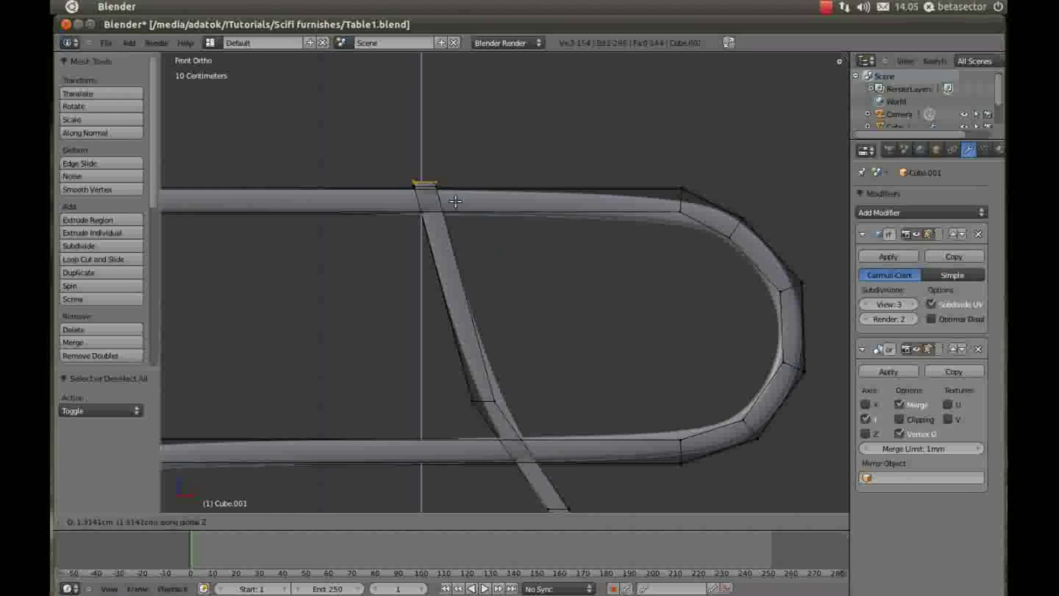
{"action": "left_click", "coordinate": [451, 199]}
{"action": "scroll", "coordinate": [456, 198], "scroll_direction": "up", "scroll_amount": 2}
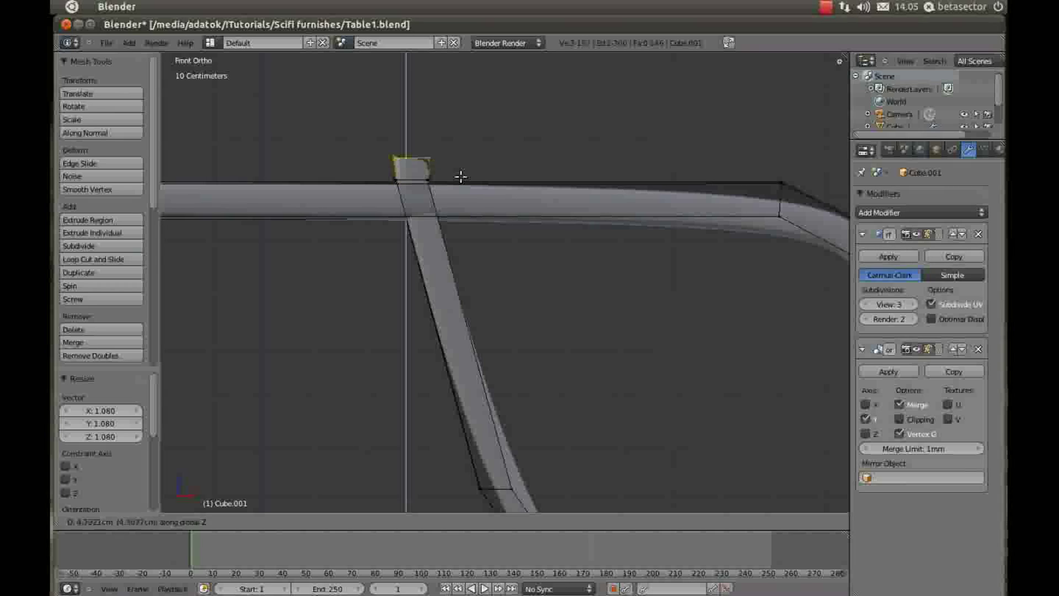
{"action": "left_click", "coordinate": [460, 176]}
{"action": "middle_click_drag", "start_coordinate": [458, 175], "coordinate": [407, 232]}
{"action": "scroll", "coordinate": [407, 232], "scroll_direction": "down", "scroll_amount": 4}
{"action": "mouse_move", "coordinate": [450, 367]}
{"action": "middle_mouse_down"}
{"action": "mouse_move", "coordinate": [419, 253]}
{"action": "mouse_move", "coordinate": [386, 237]}
{"action": "middle_mouse_up"}
Delete the slanted leg's linked vertices from the Cube.001 rim mesh
{"action": "key", "text": "l"}
{"action": "key", "text": "x"}
{"action": "left_click", "coordinate": [320, 189]}
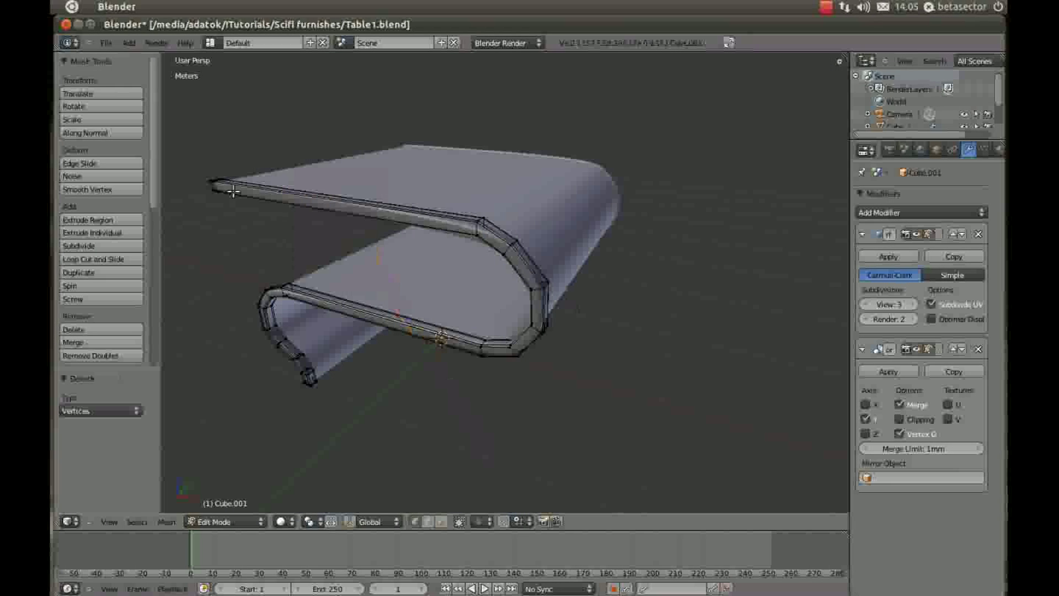
{"action": "key", "text": "KP_1"}
{"action": "scroll", "coordinate": [579, 217], "scroll_direction": "up", "scroll_amount": 3}
{"action": "scroll", "coordinate": [432, 255], "scroll_direction": "up", "scroll_amount": 3}
{"action": "scroll", "coordinate": [494, 241], "scroll_direction": "up", "scroll_amount": 3}
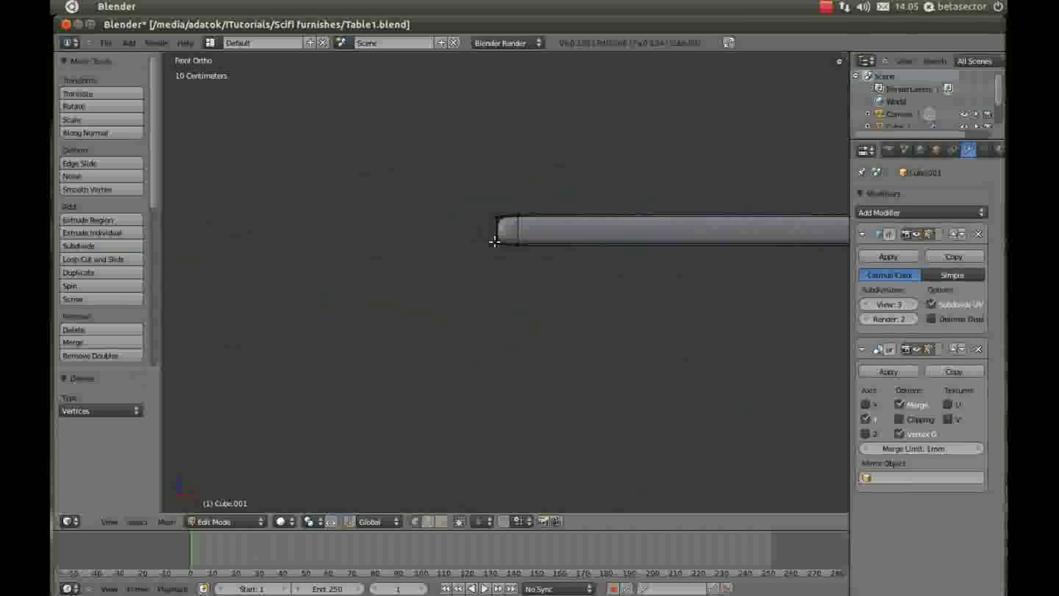
{"action": "middle_click_drag", "start_coordinate": [494, 241], "coordinate": [457, 545]}
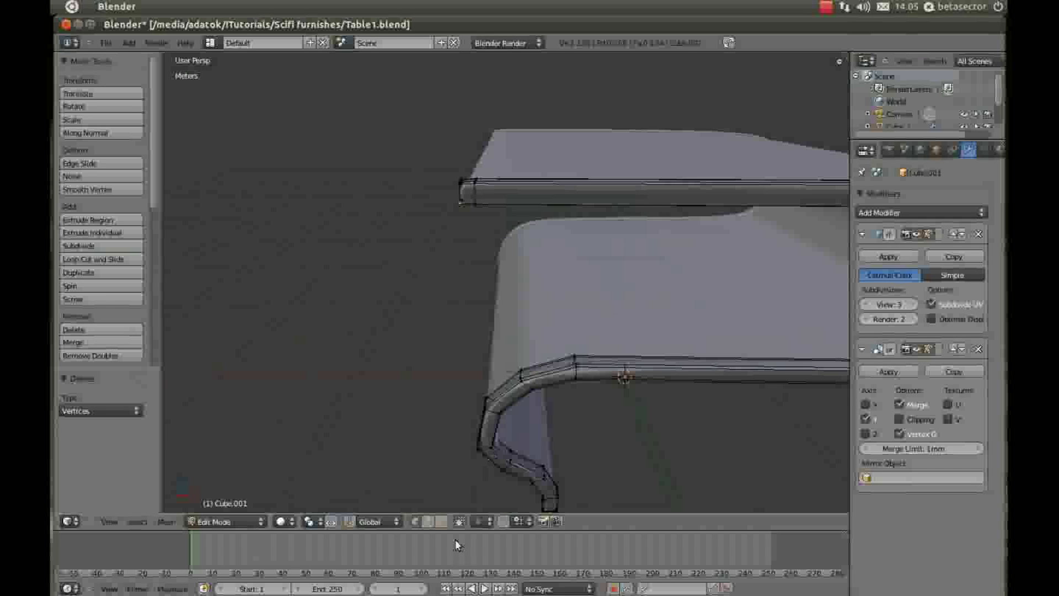
{"action": "scroll", "coordinate": [456, 224], "scroll_direction": "up", "scroll_amount": 2}
{"action": "scroll", "coordinate": [468, 272], "scroll_direction": "up", "scroll_amount": 2}
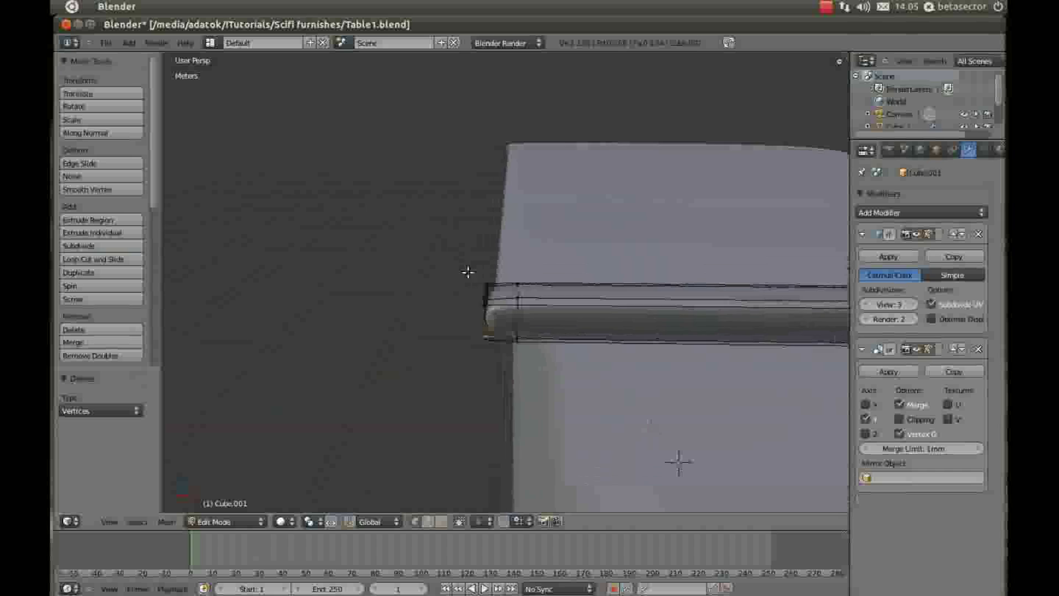
{"action": "middle_click_drag", "start_coordinate": [492, 312], "coordinate": [451, 297]}
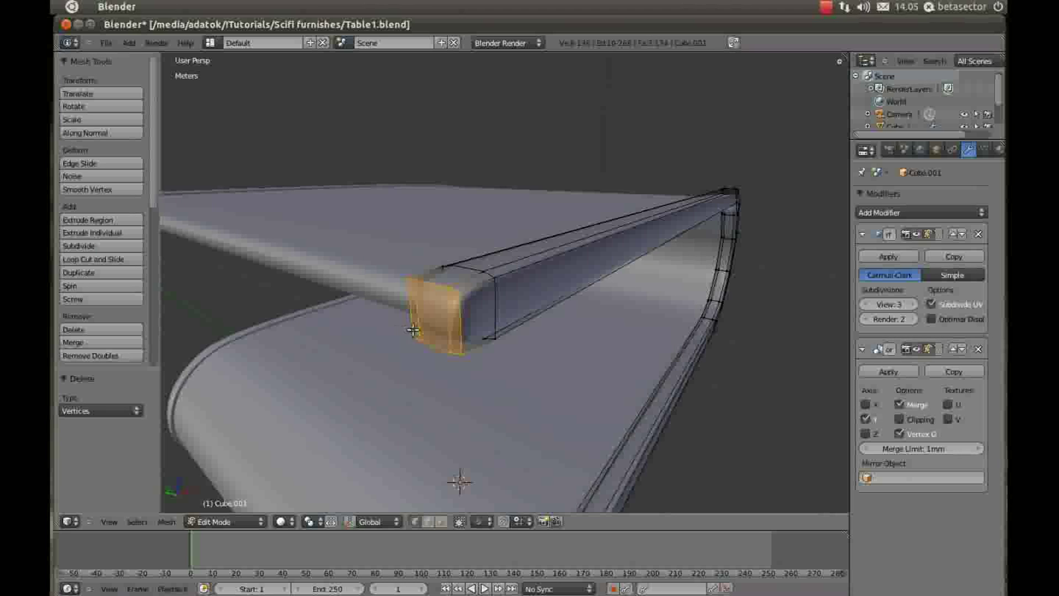
Switch to front view with wireframe display and undo the leg deletion
{"action": "key", "text": "KP_1"}
{"action": "middle_click_drag", "start_coordinate": [464, 329], "coordinate": [428, 312], "text": "shift"}
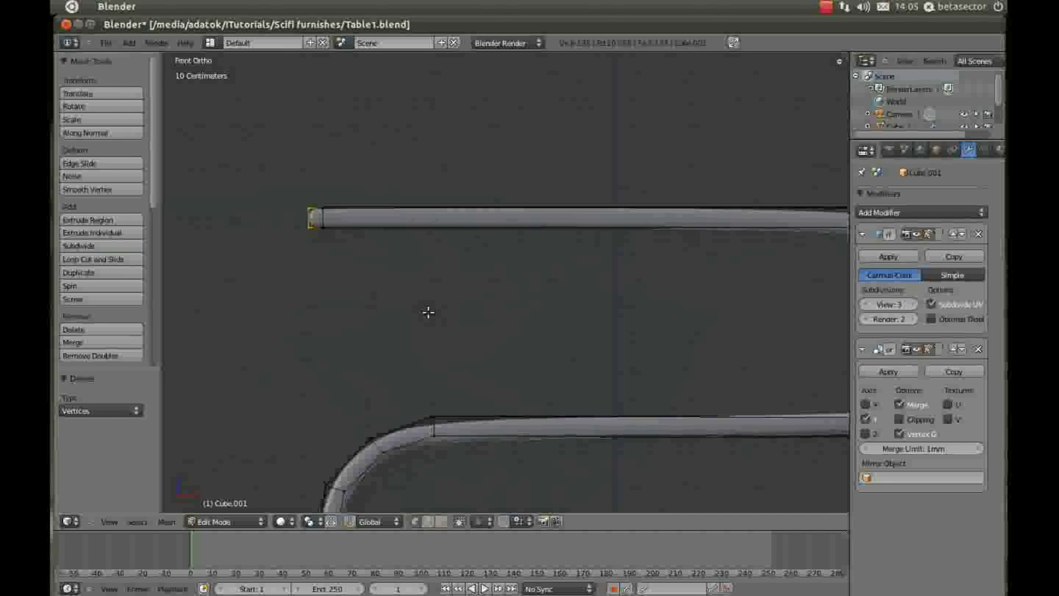
{"action": "key", "text": "z"}
{"action": "scroll", "coordinate": [383, 281], "scroll_direction": "up", "scroll_amount": 1}
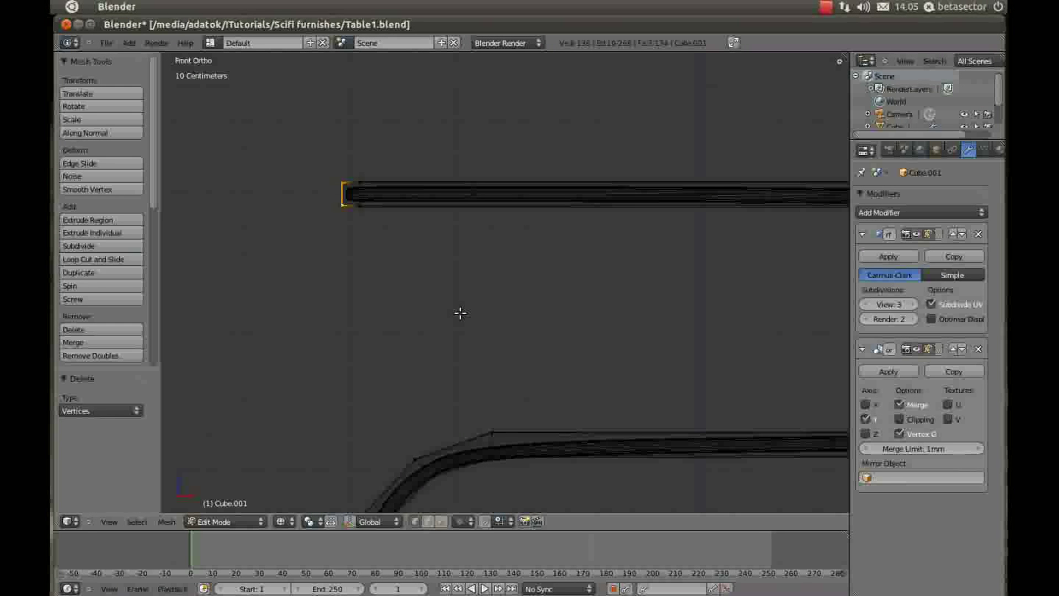
{"action": "key", "text": "ctrl+z"}
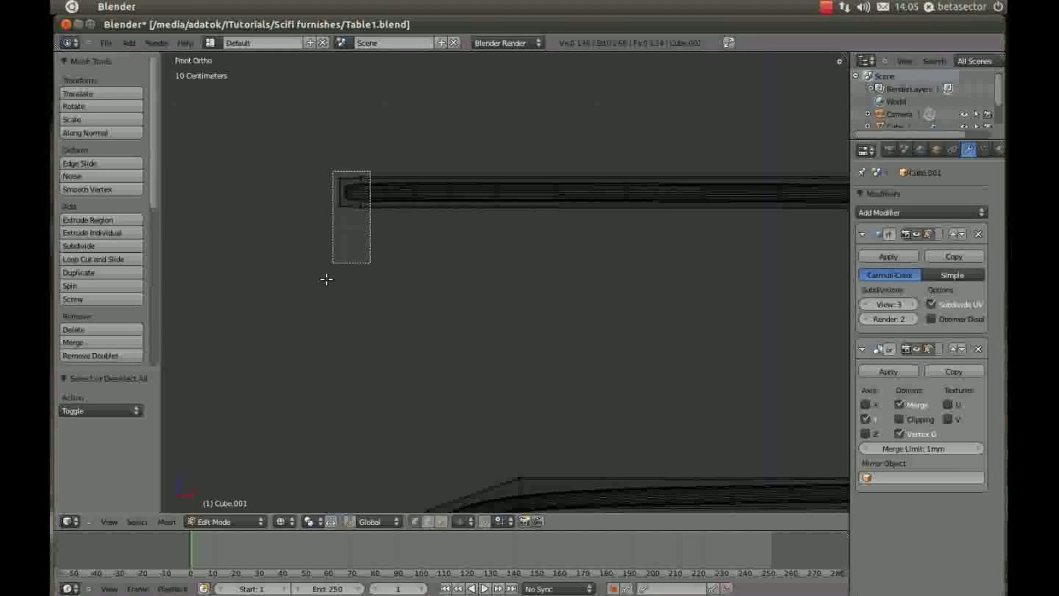
Toggle wireframe while orbiting, then box-zoom in front view onto the upper bar's end
{"action": "mouse_move", "coordinate": [370, 209]}
{"action": "middle_mouse_down"}
{"action": "mouse_move", "coordinate": [354, 264]}
{"action": "mouse_move", "coordinate": [414, 252]}
{"action": "mouse_move", "coordinate": [403, 302]}
{"action": "mouse_move", "coordinate": [495, 372]}
{"action": "middle_mouse_up"}
{"action": "scroll", "coordinate": [494, 373], "scroll_direction": "up", "scroll_amount": 5}
{"action": "mouse_move", "coordinate": [350, 272]}
{"action": "middle_mouse_down"}
{"action": "mouse_move", "coordinate": [445, 314]}
{"action": "mouse_move", "coordinate": [497, 267]}
{"action": "mouse_move", "coordinate": [394, 288]}
{"action": "mouse_move", "coordinate": [419, 312]}
{"action": "mouse_move", "coordinate": [355, 229]}
{"action": "middle_mouse_up"}
{"action": "key", "text": "z"}
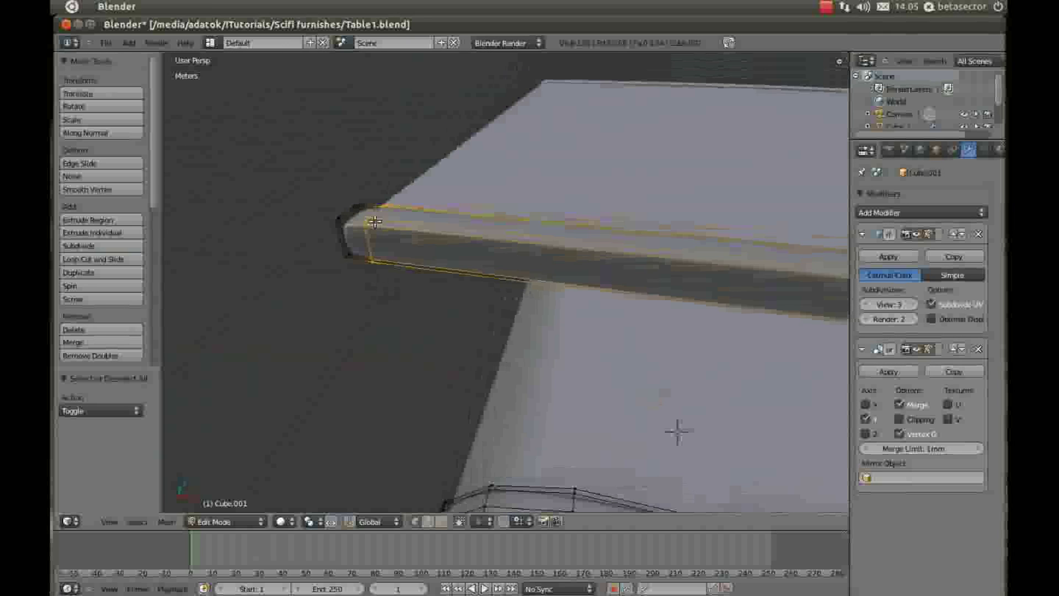
{"action": "key", "text": "z"}
{"action": "key", "text": "z"}
{"action": "key", "text": "z"}
{"action": "mouse_move", "coordinate": [372, 237]}
{"action": "middle_mouse_down"}
{"action": "mouse_move", "coordinate": [402, 248]}
{"action": "mouse_move", "coordinate": [383, 243]}
{"action": "mouse_move", "coordinate": [386, 230]}
{"action": "mouse_move", "coordinate": [364, 231]}
{"action": "mouse_move", "coordinate": [414, 234]}
{"action": "mouse_move", "coordinate": [416, 257]}
{"action": "mouse_move", "coordinate": [456, 246]}
{"action": "mouse_move", "coordinate": [477, 259]}
{"action": "middle_mouse_up"}
{"action": "key", "text": "z"}
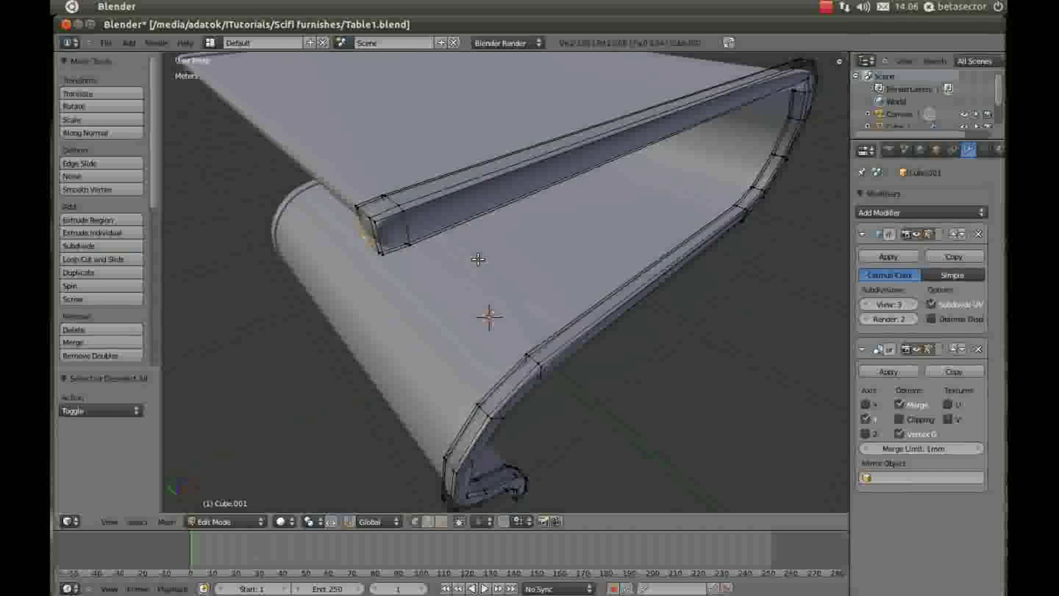
{"action": "middle_click_drag", "start_coordinate": [398, 213], "coordinate": [362, 230]}
{"action": "key", "text": "z"}
{"action": "key", "text": "KP_1"}
{"action": "key", "text": "shift+b"}
{"action": "left_click_drag", "start_coordinate": [378, 201], "coordinate": [279, 326]}
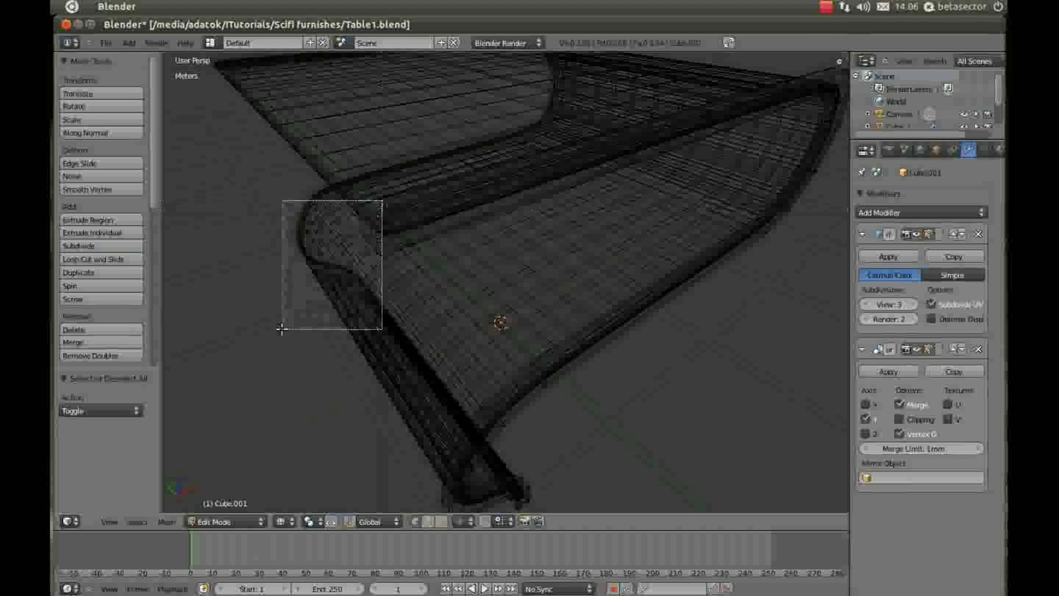
Duplicate the end edge onto the upper bar and rotate it 90° about X to lie flat
{"action": "key", "text": "g"}
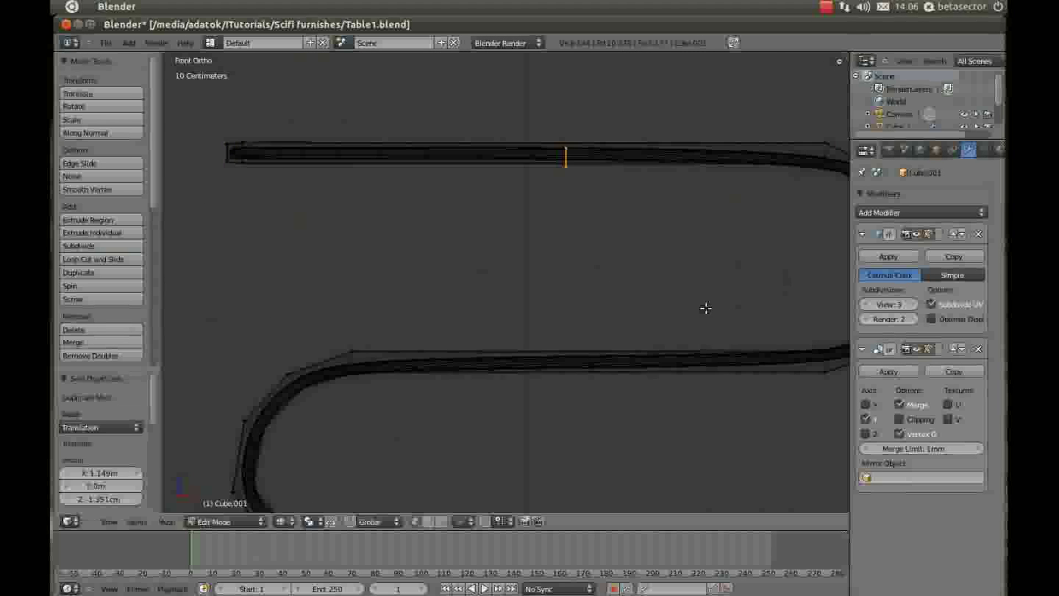
{"action": "left_click", "coordinate": [386, 333]}
{"action": "key", "text": "e"}
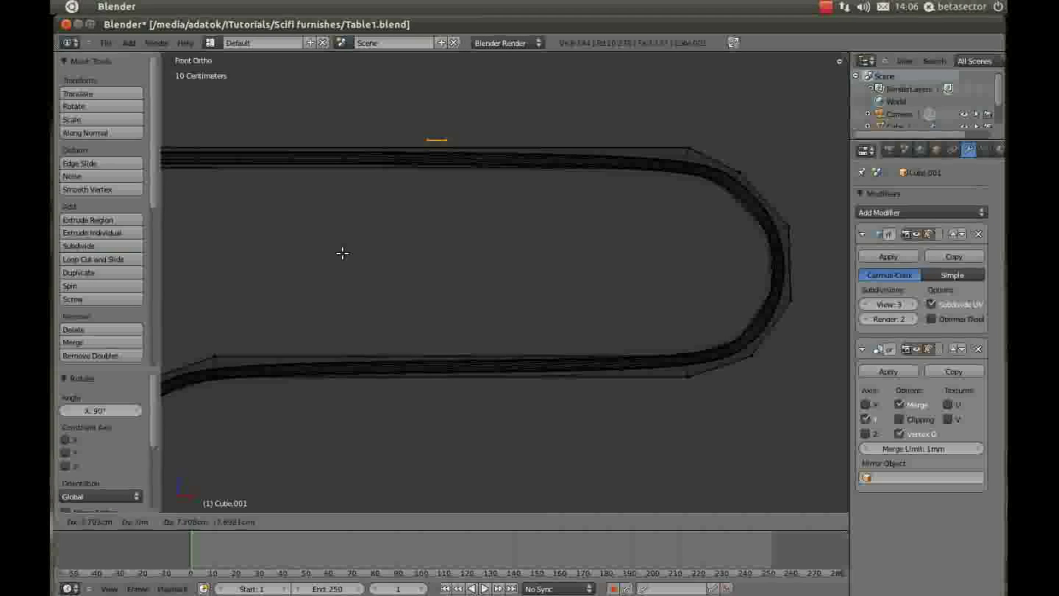
{"action": "left_click", "coordinate": [547, 385]}
Extrude the copied edge straight down along Z twice to form the leg
{"action": "middle_click_drag", "start_coordinate": [548, 384], "coordinate": [465, 343], "text": "shift"}
{"action": "key", "text": "e"}
{"action": "key", "text": "z"}
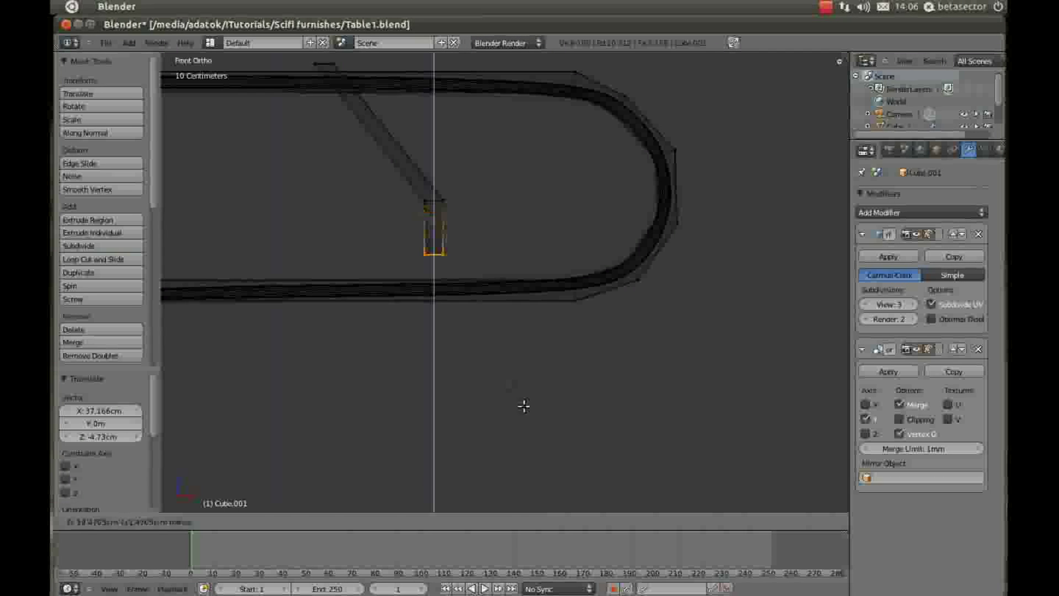
{"action": "left_click", "coordinate": [522, 426]}
{"action": "left_click", "coordinate": [505, 361]}
{"action": "scroll", "coordinate": [518, 342], "scroll_direction": "down", "scroll_amount": 3}
{"action": "key", "text": "e"}
{"action": "key", "text": "z"}
{"action": "left_click", "coordinate": [530, 417]}
Slant the leg by moving its bottom edge right, then extrude a short vertical foot
{"action": "middle_click_drag", "start_coordinate": [525, 397], "coordinate": [541, 276], "text": "shift"}
{"action": "key", "text": "g"}
{"action": "left_click", "coordinate": [567, 278]}
{"action": "scroll", "coordinate": [567, 279], "scroll_direction": "up", "scroll_amount": 1}
{"action": "key", "text": "e"}
{"action": "key", "text": "z"}
{"action": "left_click", "coordinate": [556, 303]}
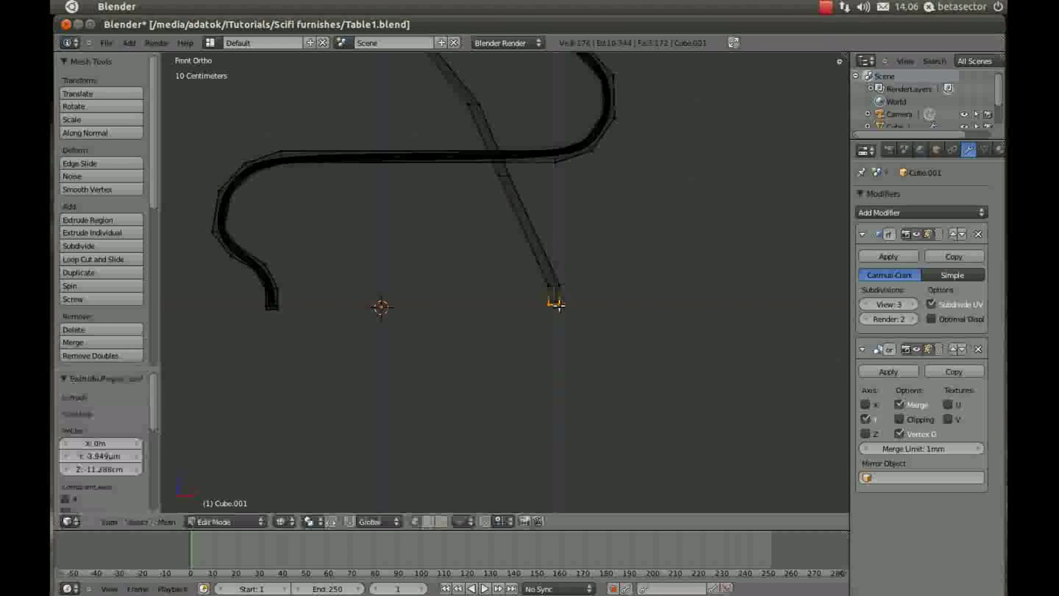
Move the foot's end edge along Z to level it with the curved leg's foot
{"action": "scroll", "coordinate": [555, 303], "scroll_direction": "up", "scroll_amount": 4}
{"action": "middle_click_drag", "start_coordinate": [558, 308], "coordinate": [664, 300], "text": "shift"}
{"action": "key", "text": "g"}
{"action": "key", "text": "z"}
{"action": "left_click", "coordinate": [663, 303]}
{"action": "scroll", "coordinate": [342, 310], "scroll_direction": "down", "scroll_amount": 3}
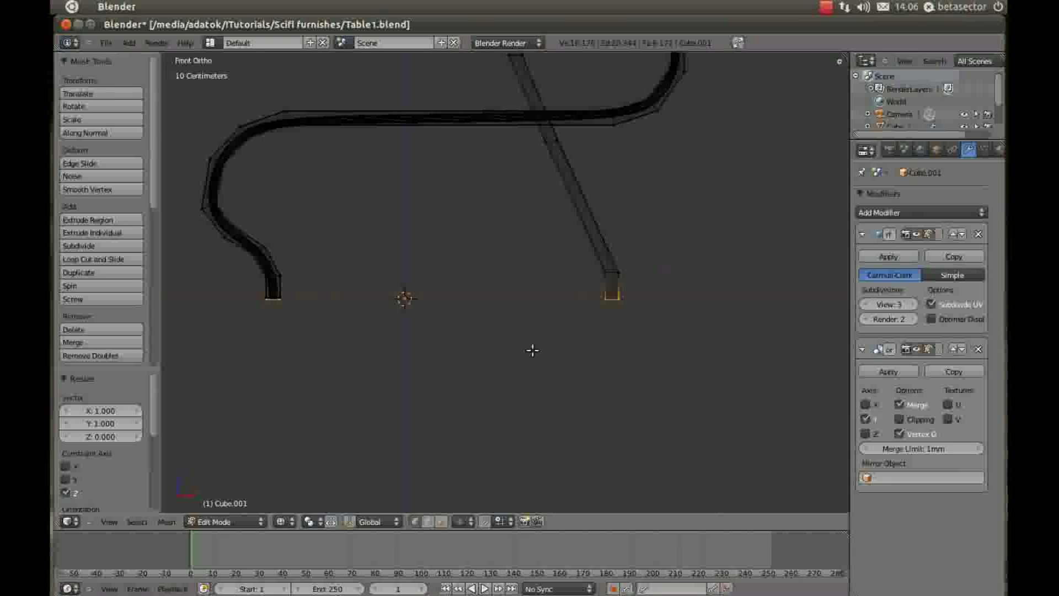
{"action": "scroll", "coordinate": [296, 310], "scroll_direction": "up", "scroll_amount": 2}
{"action": "scroll", "coordinate": [449, 293], "scroll_direction": "up", "scroll_amount": 4}
{"action": "right_click", "coordinate": [377, 255]}
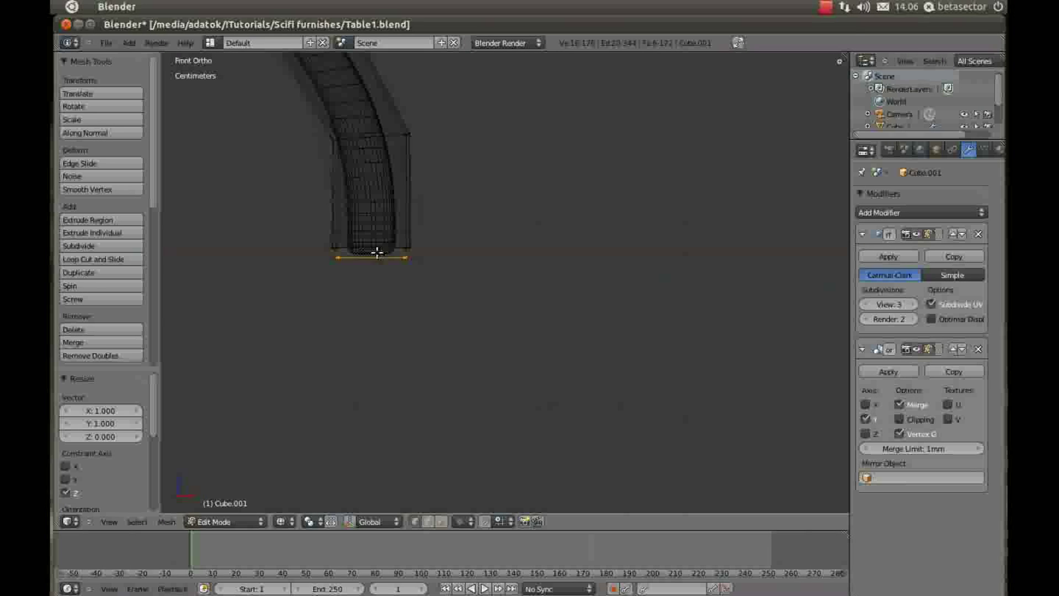
Finish nudging the leg bottom and add a support loop cut near the foot
{"action": "left_click", "coordinate": [401, 235]}
{"action": "scroll", "coordinate": [430, 237], "scroll_direction": "down", "scroll_amount": 5}
{"action": "scroll", "coordinate": [788, 305], "scroll_direction": "up", "scroll_amount": 2}
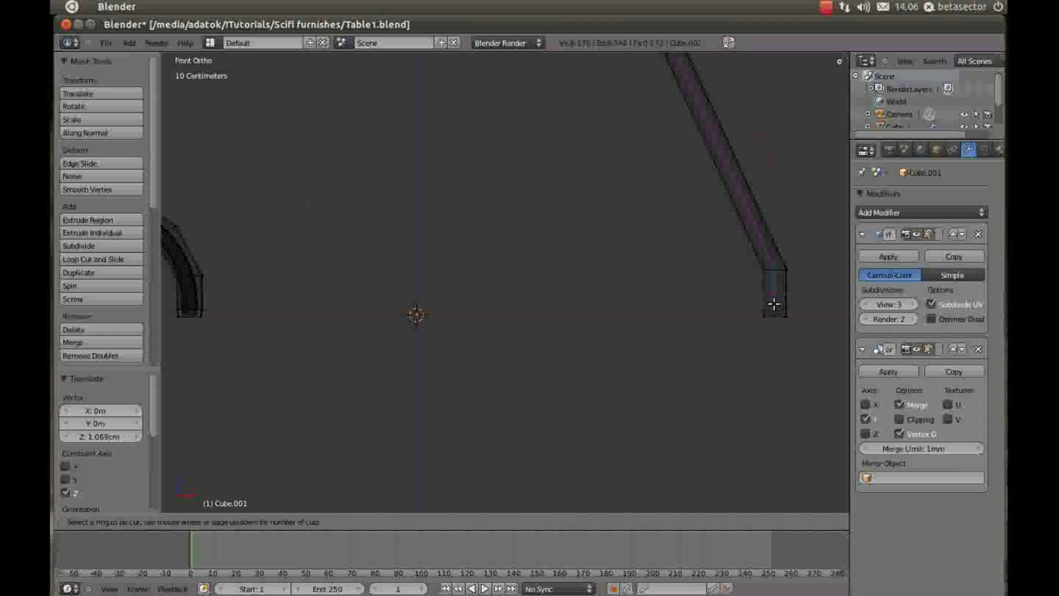
{"action": "left_click", "coordinate": [776, 316]}
{"action": "scroll", "coordinate": [621, 315], "scroll_direction": "up", "scroll_amount": 2, "text": "ctrl"}
{"action": "scroll", "coordinate": [622, 314], "scroll_direction": "up", "scroll_amount": 2, "text": "ctrl"}
Box-select both leg bottoms and scale them to 0 on Z so they sit level
{"action": "key", "text": "b"}
{"action": "left_click_drag", "start_coordinate": [368, 277], "coordinate": [326, 303]}
{"action": "key", "text": "b"}
{"action": "middle_click_drag", "start_coordinate": [722, 280], "coordinate": [556, 269], "text": "shift"}
{"action": "scroll", "coordinate": [556, 269], "scroll_direction": "down", "scroll_amount": 1}
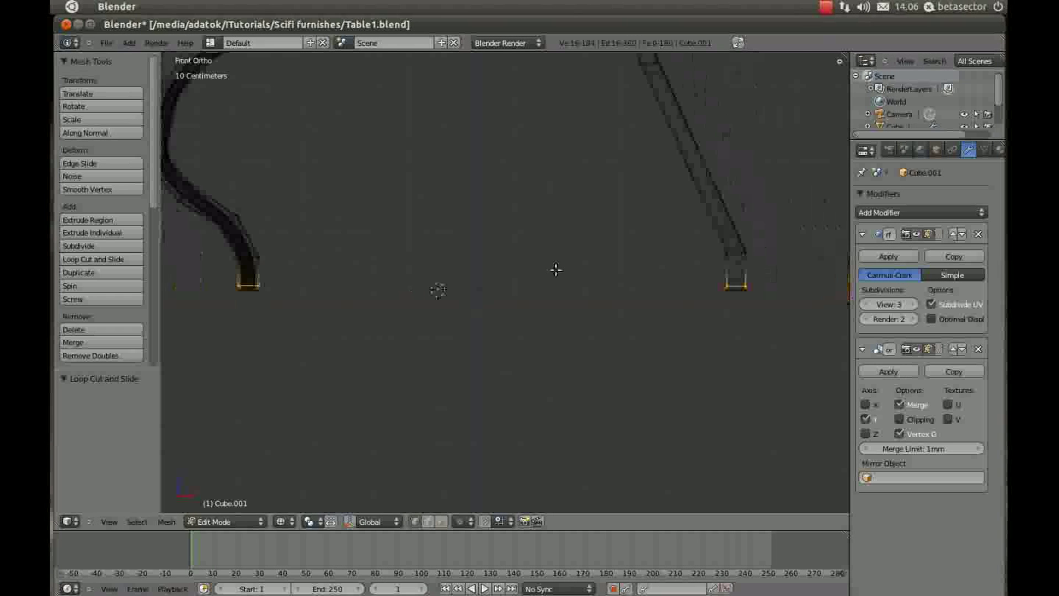
{"action": "key", "text": "0"}
{"action": "key", "text": "Return"}
Clear the selection and select the diagonal leg's top edge
{"action": "scroll", "coordinate": [562, 298], "scroll_direction": "up", "scroll_amount": 4, "text": "shift"}
{"action": "scroll", "coordinate": [513, 295], "scroll_direction": "up", "scroll_amount": 3}
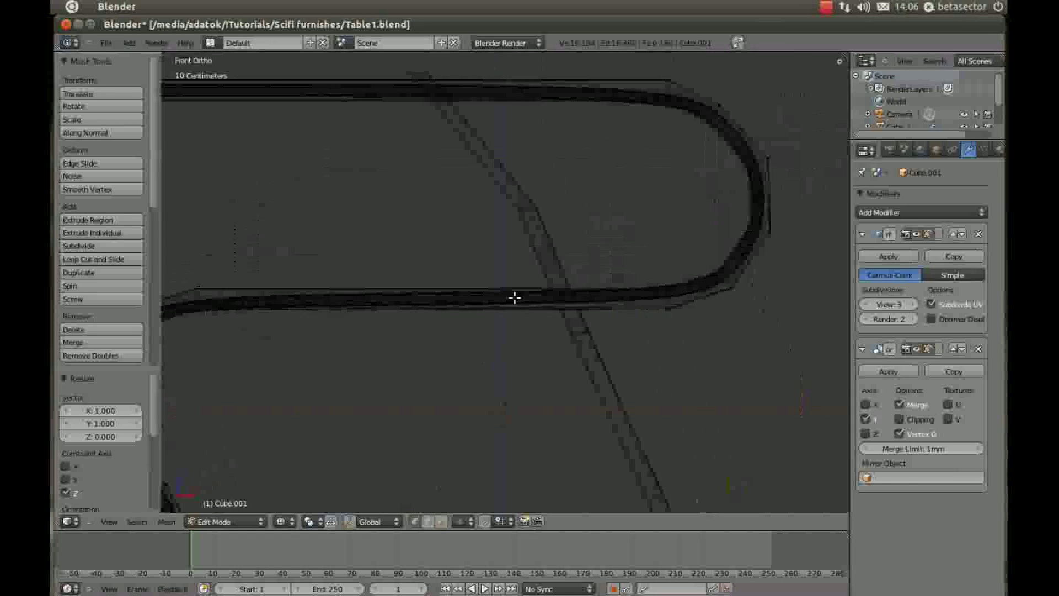
{"action": "scroll", "coordinate": [546, 341], "scroll_direction": "up", "scroll_amount": 2}
{"action": "key", "text": "a"}
{"action": "scroll", "coordinate": [524, 276], "scroll_direction": "up", "scroll_amount": 1}
{"action": "right_click", "coordinate": [510, 250]}
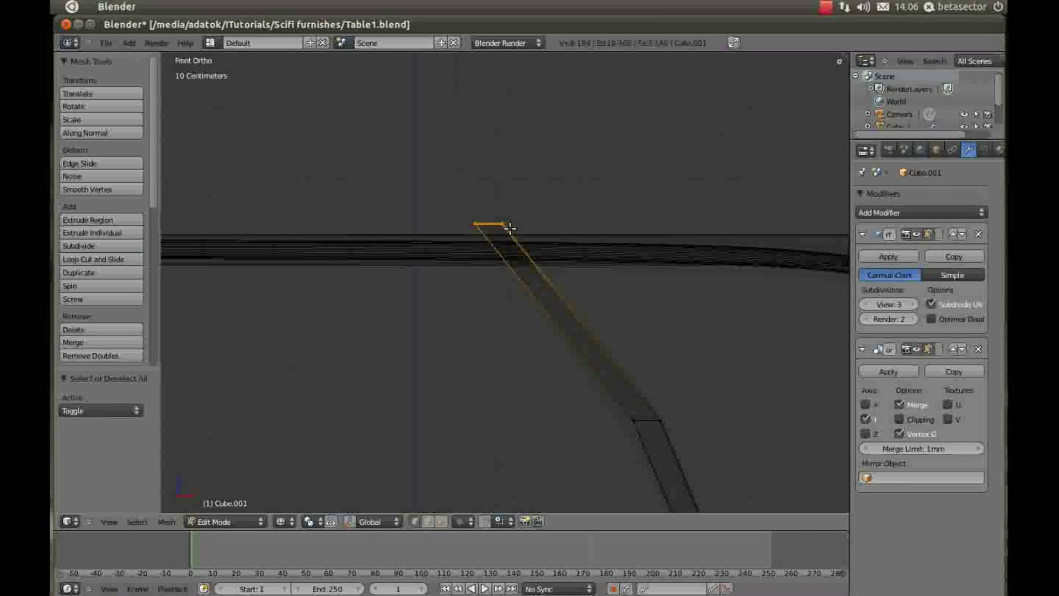
Sink the leg's top edge into the upper bar, extrude it up through the bar, and widen it by 1.281
{"action": "left_click_drag", "start_coordinate": [518, 207], "coordinate": [437, 234]}
{"action": "key", "text": "g"}
{"action": "key", "text": "z"}
{"action": "left_click", "coordinate": [450, 264]}
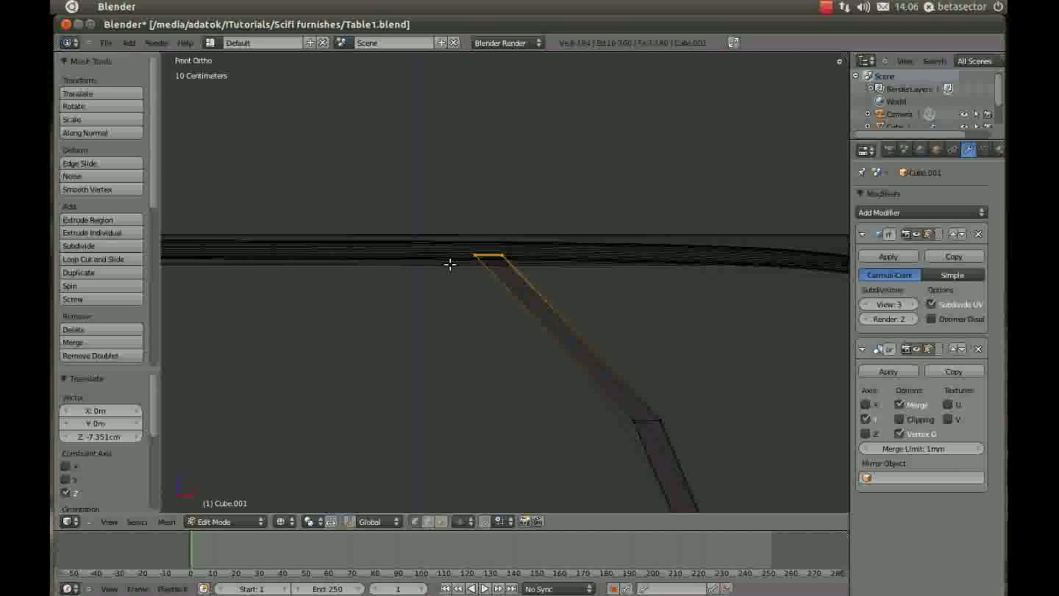
{"action": "left_click", "coordinate": [458, 242]}
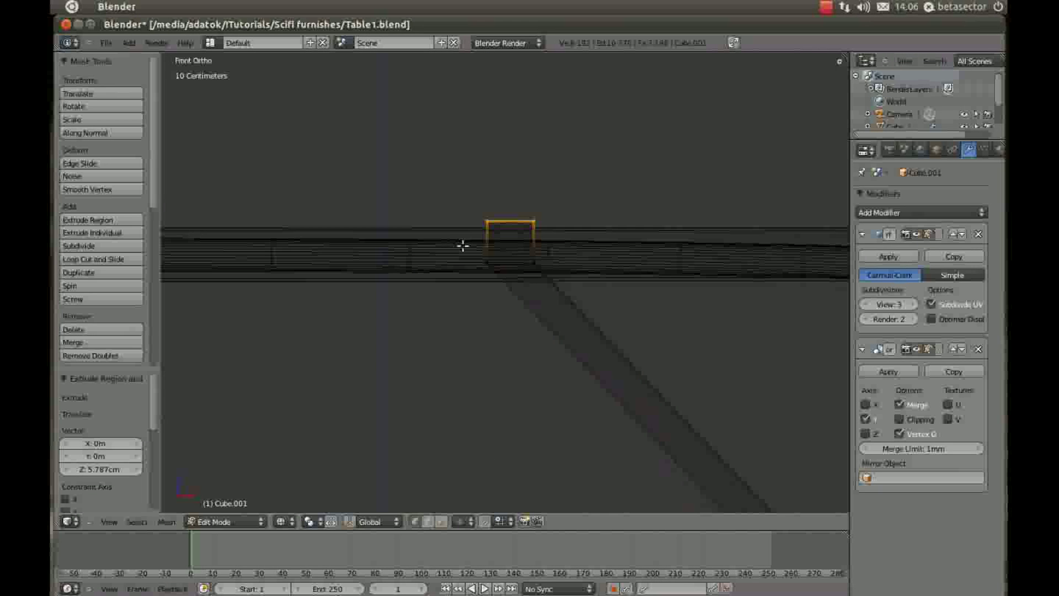
{"action": "scroll", "coordinate": [589, 243], "scroll_direction": "up", "scroll_amount": 2}
{"action": "key", "text": "e"}
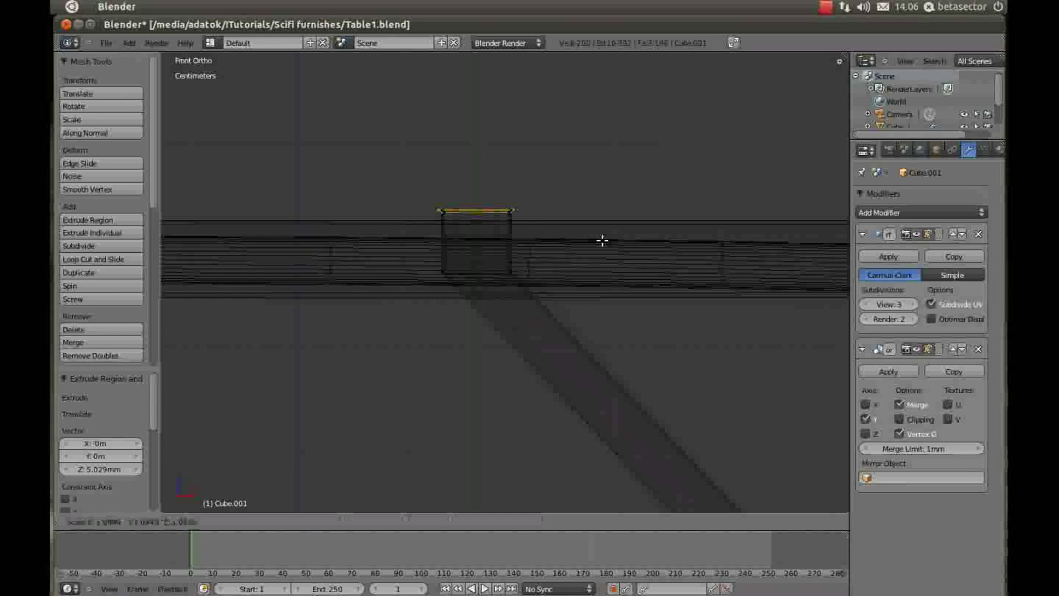
{"action": "left_click", "coordinate": [621, 239]}
Extrude the top block upward, add a loop cut, and shift the linked block 9.241 cm along Y
{"action": "key", "text": "e"}
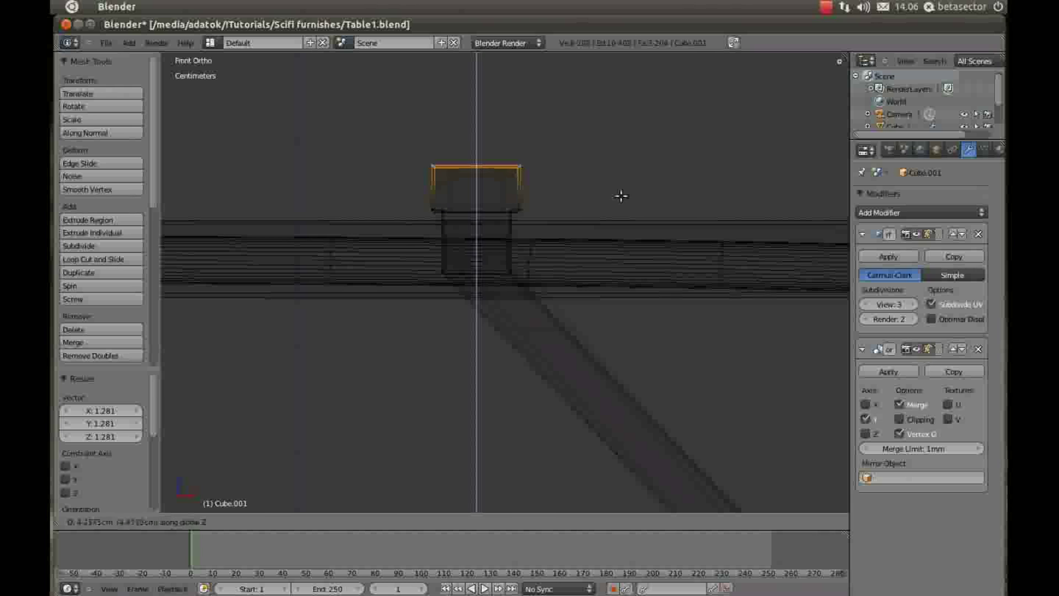
{"action": "left_click", "coordinate": [621, 196]}
{"action": "key", "text": "ctrl+r"}
{"action": "key", "text": "z"}
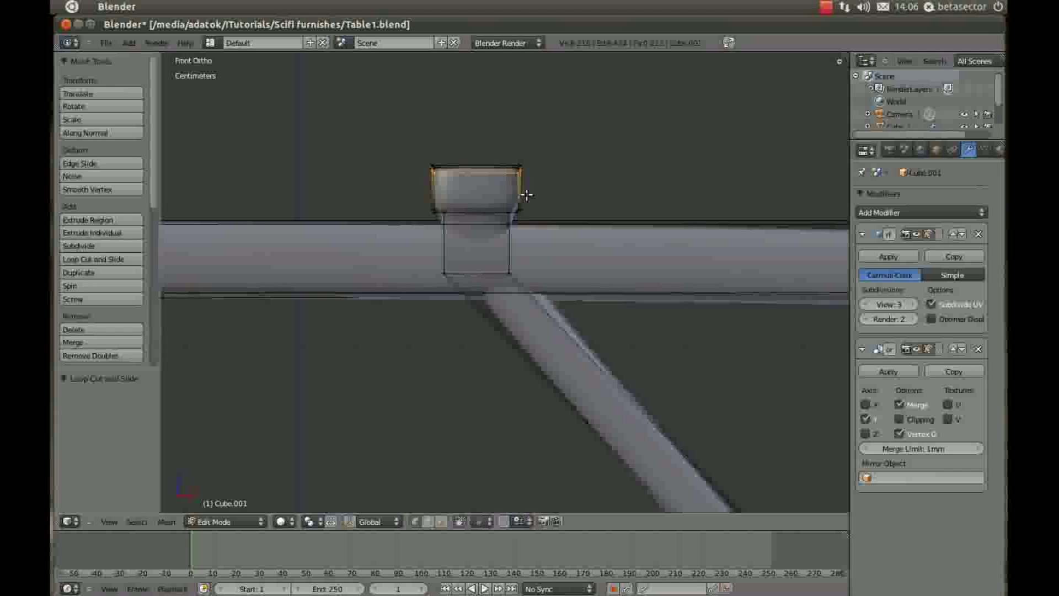
{"action": "mouse_move", "coordinate": [524, 194]}
{"action": "middle_mouse_down"}
{"action": "mouse_move", "coordinate": [465, 224]}
{"action": "mouse_move", "coordinate": [464, 210]}
{"action": "mouse_move", "coordinate": [419, 246]}
{"action": "mouse_move", "coordinate": [444, 275]}
{"action": "mouse_move", "coordinate": [408, 255]}
{"action": "middle_mouse_up"}
{"action": "key", "text": "l"}
{"action": "key", "text": "g"}
{"action": "key", "text": "y"}
{"action": "left_click", "coordinate": [521, 209]}
Delete an extra edge loop from the leg's top block
{"action": "key", "text": "a"}
{"action": "key", "text": "x"}
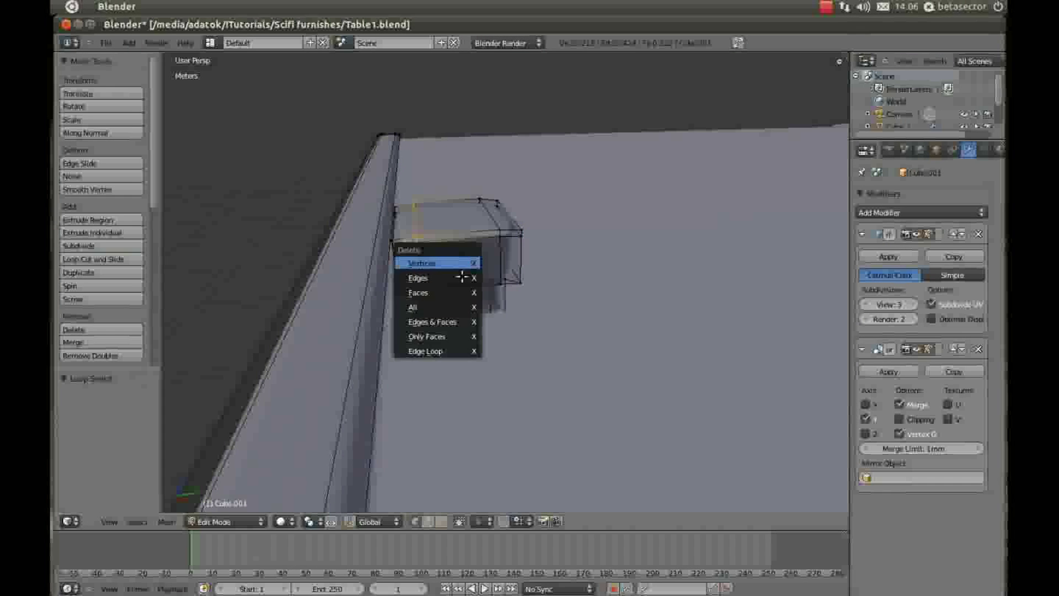
{"action": "left_click", "coordinate": [441, 350]}
{"action": "key", "text": "ctrl+z"}
{"action": "left_click", "coordinate": [501, 239], "text": "alt"}
{"action": "key", "text": "x"}
{"action": "key", "text": "Tab"}
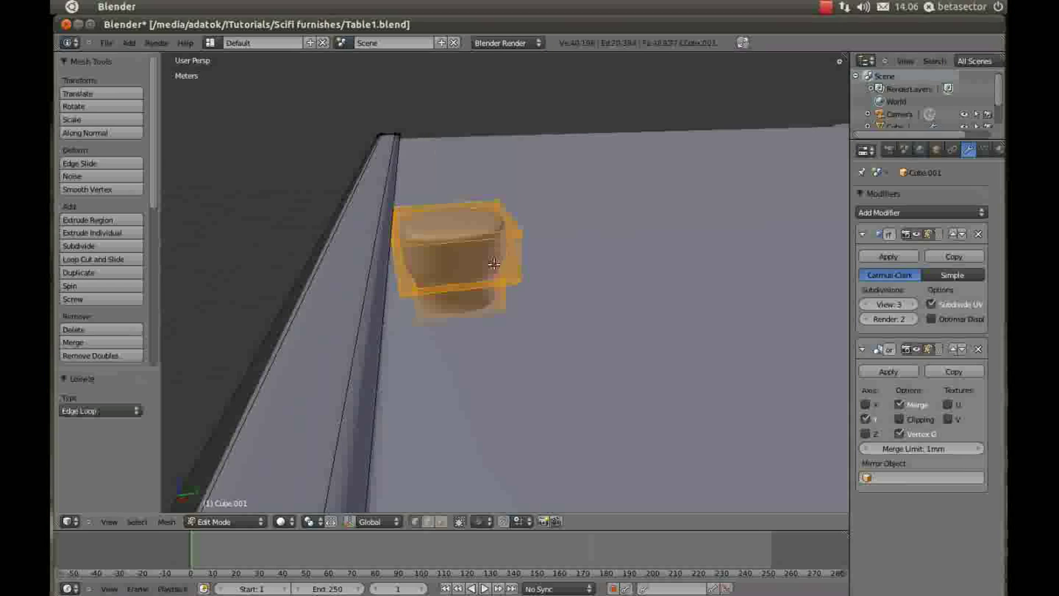
In front wireframe view, box-select the block's upper part and lower it about 1.8 cm along Z
{"action": "scroll", "coordinate": [501, 240], "scroll_direction": "down", "scroll_amount": 4}
{"action": "middle_click_drag", "start_coordinate": [500, 239], "coordinate": [586, 285]}
{"action": "key", "text": "KP_1"}
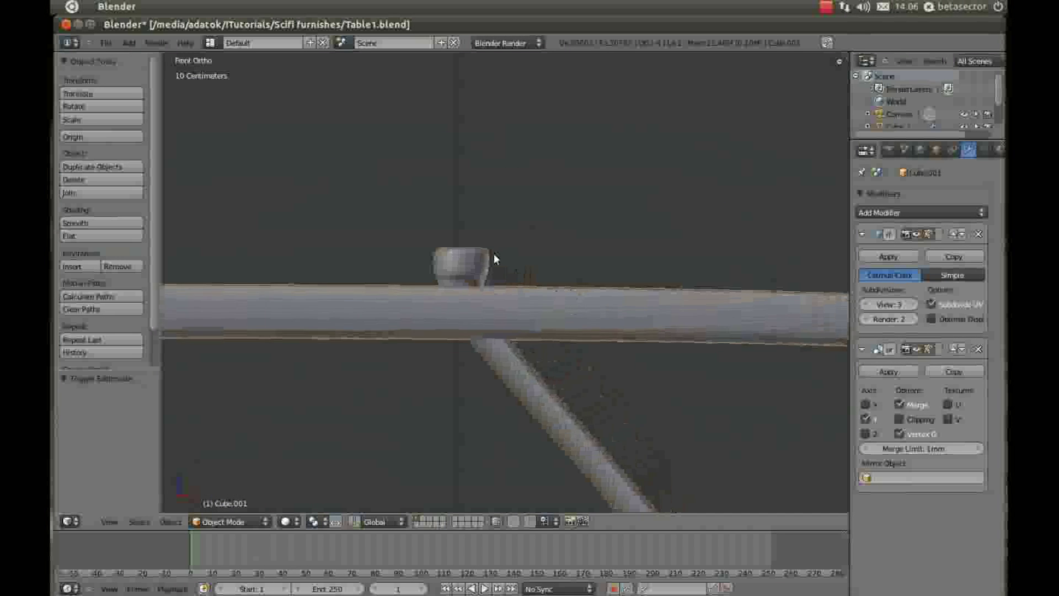
{"action": "scroll", "coordinate": [494, 253], "scroll_direction": "up", "scroll_amount": 3}
{"action": "key", "text": "Tab"}
{"action": "key", "text": "z"}
{"action": "key", "text": "a"}
{"action": "key", "text": "b"}
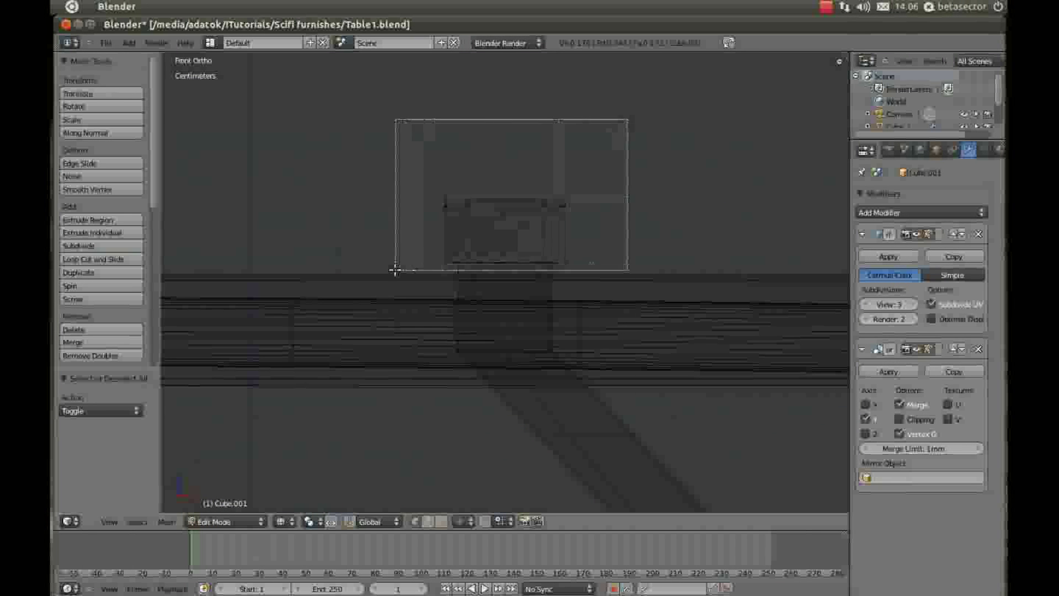
{"action": "left_click_drag", "start_coordinate": [628, 120], "coordinate": [396, 270]}
{"action": "key", "text": "g"}
{"action": "key", "text": "z"}
{"action": "left_click", "coordinate": [398, 298]}
Lower the leg's top cap about 1.1 cm along Z onto the bar
{"action": "key", "text": "z"}
{"action": "mouse_move", "coordinate": [498, 286]}
{"action": "middle_mouse_down"}
{"action": "mouse_move", "coordinate": [454, 333]}
{"action": "mouse_move", "coordinate": [394, 301]}
{"action": "middle_mouse_up"}
{"action": "scroll", "coordinate": [453, 332], "scroll_direction": "down", "scroll_amount": 5}
{"action": "key", "text": "g"}
{"action": "key", "text": "z"}
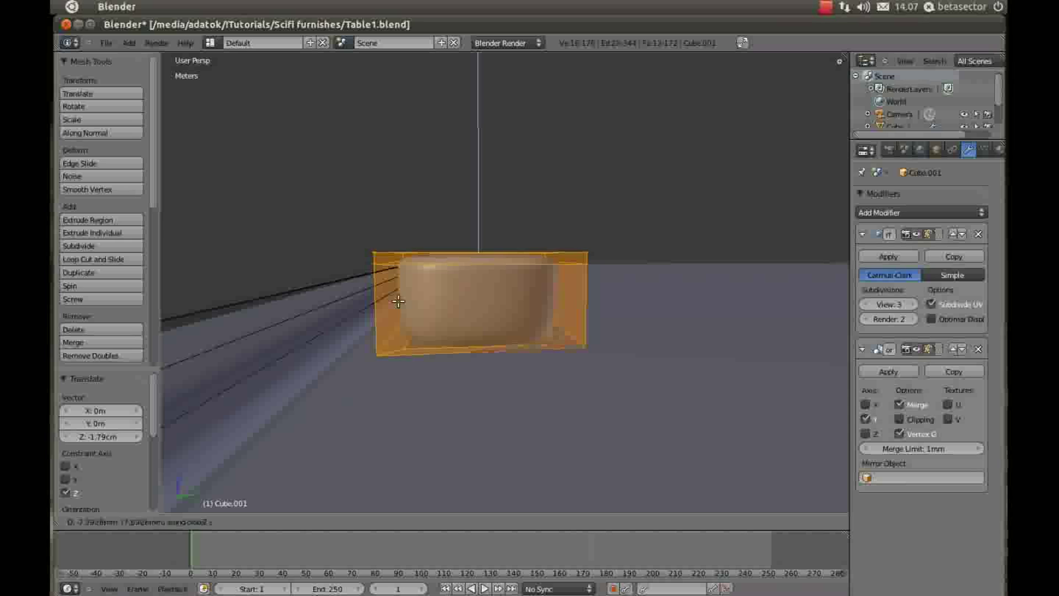
{"action": "scroll", "coordinate": [418, 319], "scroll_direction": "down", "scroll_amount": 6}
{"action": "middle_click_drag", "start_coordinate": [432, 333], "coordinate": [444, 354]}
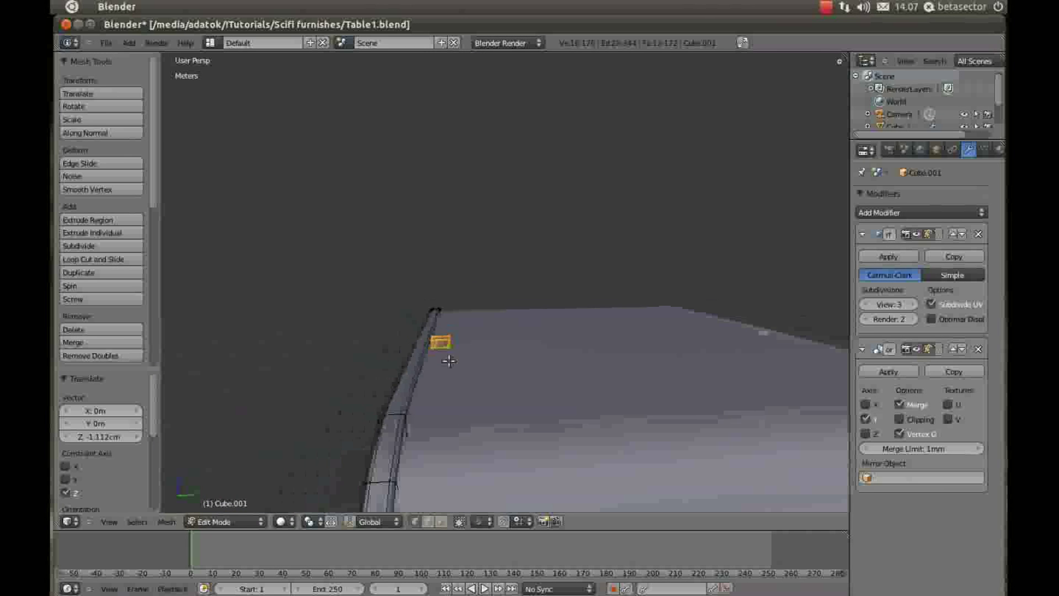
Return to Object Mode and orbit to view the table from underneath
{"action": "key", "text": "Tab"}
{"action": "scroll", "coordinate": [423, 248], "scroll_direction": "up", "scroll_amount": 8}
{"action": "scroll", "coordinate": [424, 248], "scroll_direction": "down", "scroll_amount": 8}
{"action": "mouse_move", "coordinate": [532, 292]}
{"action": "middle_mouse_down"}
{"action": "mouse_move", "coordinate": [553, 314]}
{"action": "mouse_move", "coordinate": [523, 267]}
{"action": "middle_mouse_up"}
{"action": "scroll", "coordinate": [571, 300], "scroll_direction": "up", "scroll_amount": 8}
{"action": "scroll", "coordinate": [571, 301], "scroll_direction": "down", "scroll_amount": 8}
{"action": "middle_click_drag", "start_coordinate": [464, 305], "coordinate": [520, 292]}
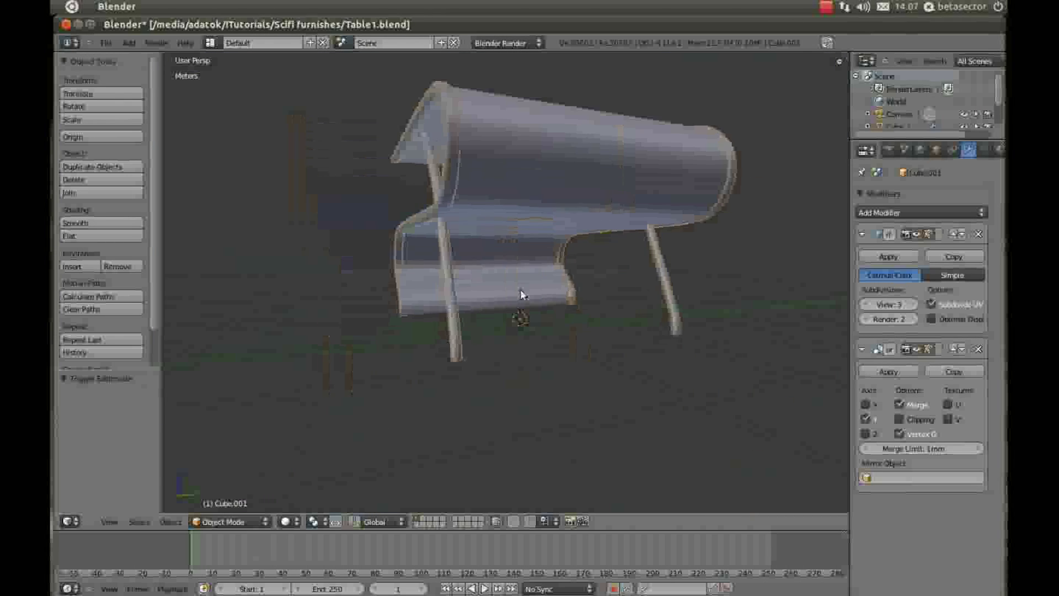
{"action": "mouse_move", "coordinate": [449, 307]}
{"action": "middle_mouse_down"}
{"action": "mouse_move", "coordinate": [477, 336]}
{"action": "mouse_move", "coordinate": [529, 283]}
{"action": "mouse_move", "coordinate": [529, 260]}
{"action": "middle_mouse_up"}
{"action": "key", "text": "Tab"}
{"action": "scroll", "coordinate": [522, 243], "scroll_direction": "up", "scroll_amount": 4}
{"action": "scroll", "coordinate": [511, 233], "scroll_direction": "up", "scroll_amount": 3}
{"action": "scroll", "coordinate": [511, 233], "scroll_direction": "down", "scroll_amount": 4}
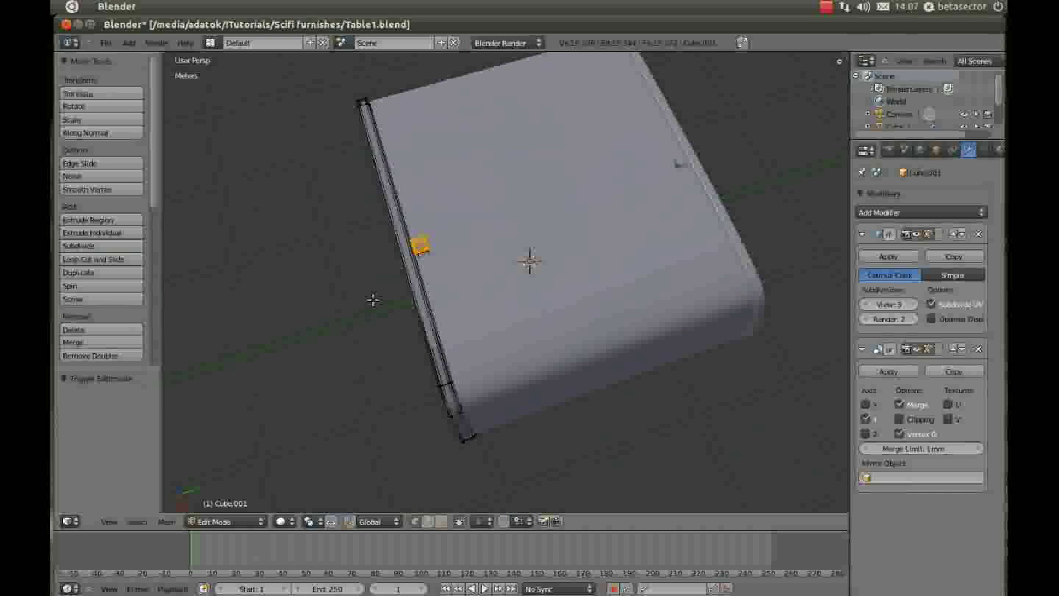
{"action": "scroll", "coordinate": [547, 390], "scroll_direction": "up", "scroll_amount": 3}
{"action": "scroll", "coordinate": [447, 200], "scroll_direction": "up", "scroll_amount": 3}
{"action": "mouse_move", "coordinate": [446, 200]}
{"action": "middle_mouse_down"}
{"action": "mouse_move", "coordinate": [544, 390]}
{"action": "mouse_move", "coordinate": [550, 430]}
{"action": "mouse_move", "coordinate": [397, 441]}
{"action": "mouse_move", "coordinate": [501, 324]}
{"action": "middle_mouse_up"}
{"action": "key", "text": "KP_1"}
{"action": "key", "text": "Tab"}
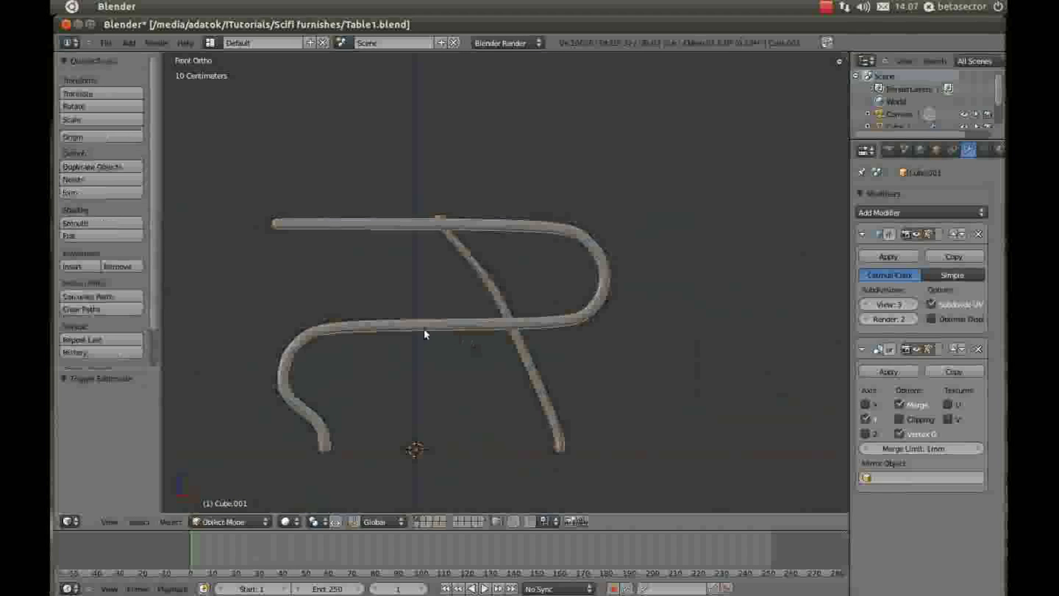
{"action": "right_click", "coordinate": [393, 330]}
{"action": "mouse_move", "coordinate": [393, 331]}
{"action": "middle_mouse_down"}
{"action": "mouse_move", "coordinate": [482, 363]}
{"action": "mouse_move", "coordinate": [602, 324]}
{"action": "mouse_move", "coordinate": [449, 347]}
{"action": "mouse_move", "coordinate": [458, 361]}
{"action": "mouse_move", "coordinate": [505, 293]}
{"action": "mouse_move", "coordinate": [532, 289]}
{"action": "mouse_move", "coordinate": [567, 310]}
{"action": "middle_mouse_up"}
{"action": "scroll", "coordinate": [398, 329], "scroll_direction": "up", "scroll_amount": 3}
{"action": "mouse_move", "coordinate": [609, 353]}
{"action": "middle_mouse_down"}
{"action": "mouse_move", "coordinate": [537, 349]}
{"action": "mouse_move", "coordinate": [507, 365]}
{"action": "mouse_move", "coordinate": [531, 414]}
{"action": "mouse_move", "coordinate": [480, 392]}
{"action": "mouse_move", "coordinate": [639, 359]}
{"action": "mouse_move", "coordinate": [560, 341]}
{"action": "mouse_move", "coordinate": [598, 369]}
{"action": "mouse_move", "coordinate": [563, 377]}
{"action": "mouse_move", "coordinate": [539, 331]}
{"action": "mouse_move", "coordinate": [579, 343]}
{"action": "mouse_move", "coordinate": [548, 354]}
{"action": "mouse_move", "coordinate": [557, 337]}
{"action": "middle_mouse_up"}
{"action": "scroll", "coordinate": [558, 352], "scroll_direction": "up", "scroll_amount": 2}
{"action": "middle_click_drag", "start_coordinate": [552, 338], "coordinate": [533, 337]}
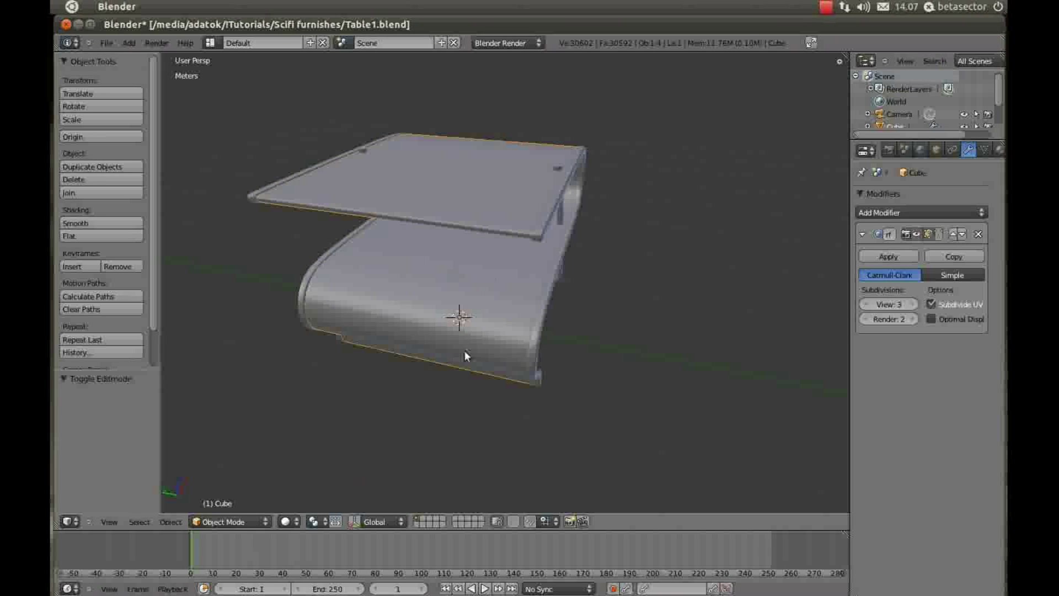
{"action": "mouse_move", "coordinate": [455, 461]}
{"action": "middle_mouse_down"}
{"action": "mouse_move", "coordinate": [385, 294]}
{"action": "mouse_move", "coordinate": [419, 299]}
{"action": "mouse_move", "coordinate": [387, 273]}
{"action": "mouse_move", "coordinate": [463, 293]}
{"action": "mouse_move", "coordinate": [479, 263]}
{"action": "mouse_move", "coordinate": [451, 277]}
{"action": "mouse_move", "coordinate": [504, 359]}
{"action": "middle_mouse_up"}
{"action": "scroll", "coordinate": [395, 292], "scroll_direction": "down", "scroll_amount": 3}
{"action": "scroll", "coordinate": [469, 290], "scroll_direction": "up", "scroll_amount": 3}
Select the whole diagonal leg piece in Edit Mode, inspect it closely, then return to Object Mode
{"action": "key", "text": "KP_1"}
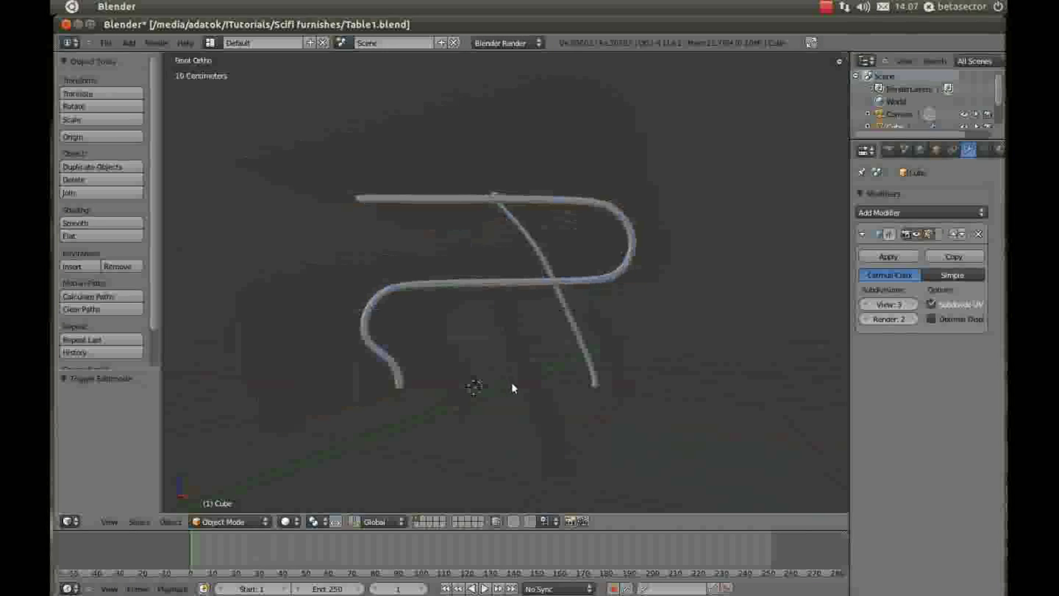
{"action": "right_click", "coordinate": [539, 221]}
{"action": "key", "text": "Tab"}
{"action": "key", "text": "l"}
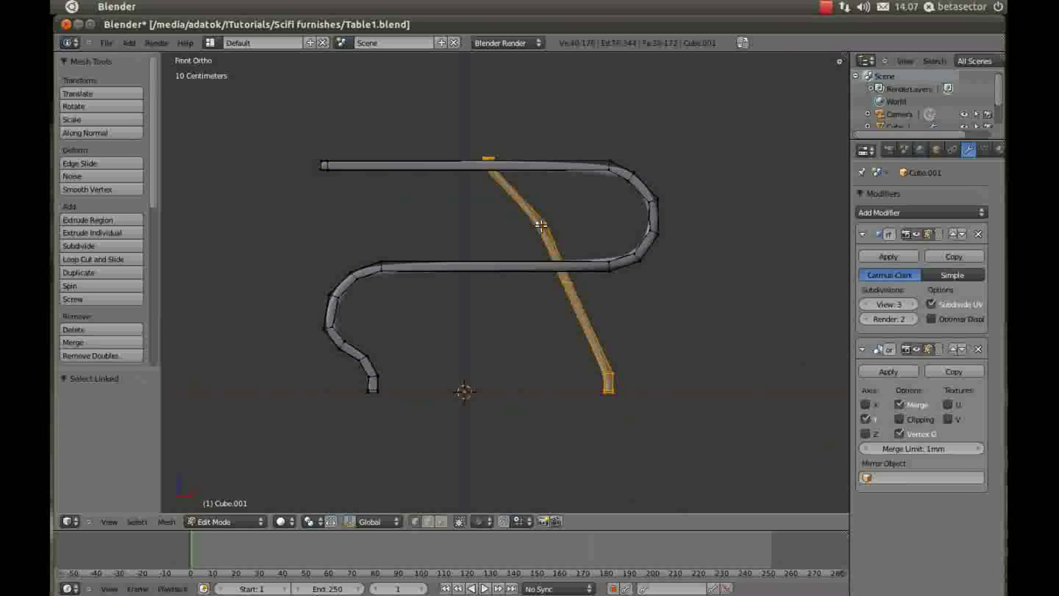
{"action": "mouse_move", "coordinate": [573, 213]}
{"action": "middle_mouse_down"}
{"action": "mouse_move", "coordinate": [520, 224]}
{"action": "mouse_move", "coordinate": [496, 248]}
{"action": "middle_mouse_up"}
{"action": "scroll", "coordinate": [502, 270], "scroll_direction": "up", "scroll_amount": 3}
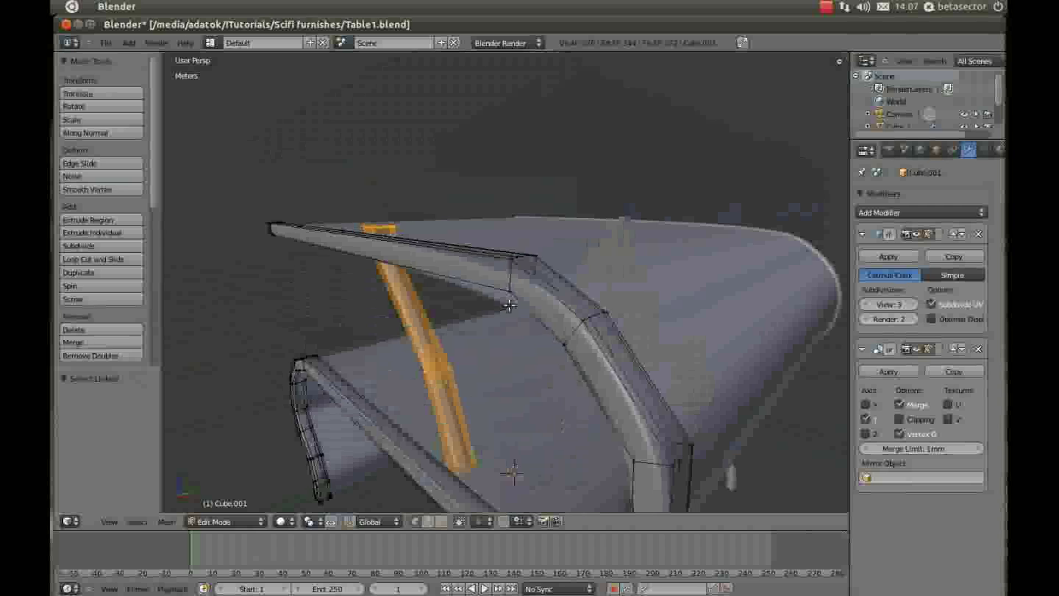
{"action": "key", "text": "Tab"}
{"action": "scroll", "coordinate": [499, 323], "scroll_direction": "down", "scroll_amount": 5}
{"action": "mouse_move", "coordinate": [500, 327]}
{"action": "middle_mouse_down"}
{"action": "mouse_move", "coordinate": [548, 357]}
{"action": "mouse_move", "coordinate": [555, 277]}
{"action": "mouse_move", "coordinate": [549, 320]}
{"action": "mouse_move", "coordinate": [578, 348]}
{"action": "mouse_move", "coordinate": [545, 328]}
{"action": "middle_mouse_up"}
Save the table file over its existing copy and bring up the File menu
{"action": "key", "text": "ctrl+s"}
{"action": "left_click", "coordinate": [554, 280]}
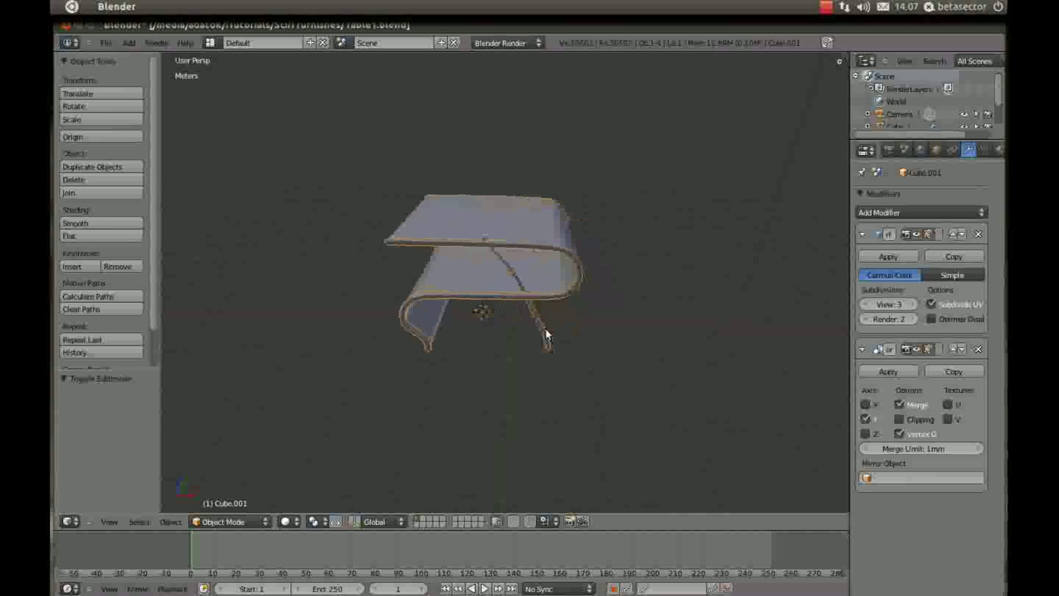
{"action": "left_click", "coordinate": [106, 43]}
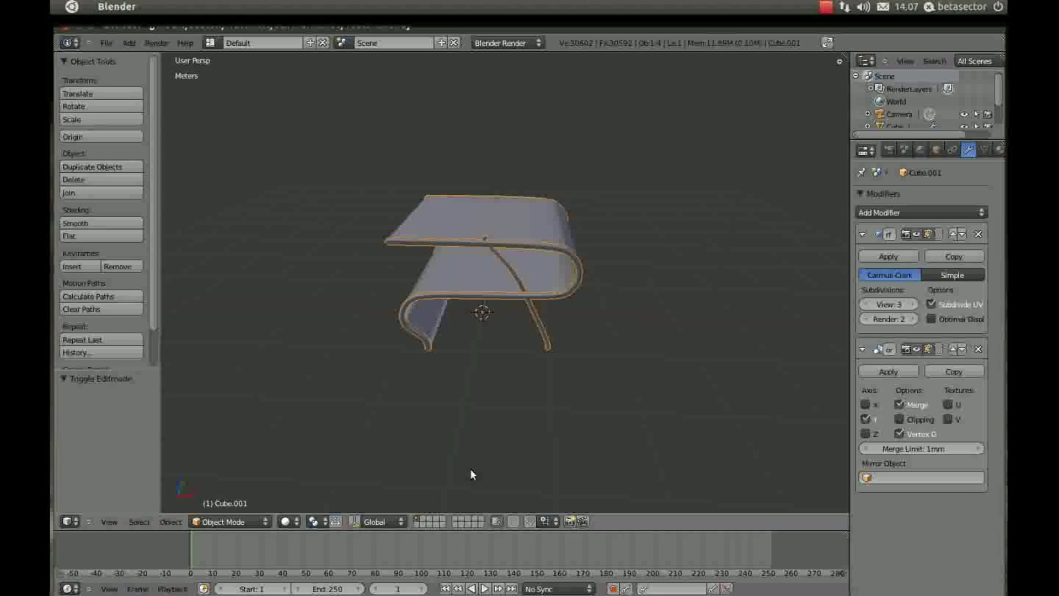
{"action": "left_click", "coordinate": [105, 42]}
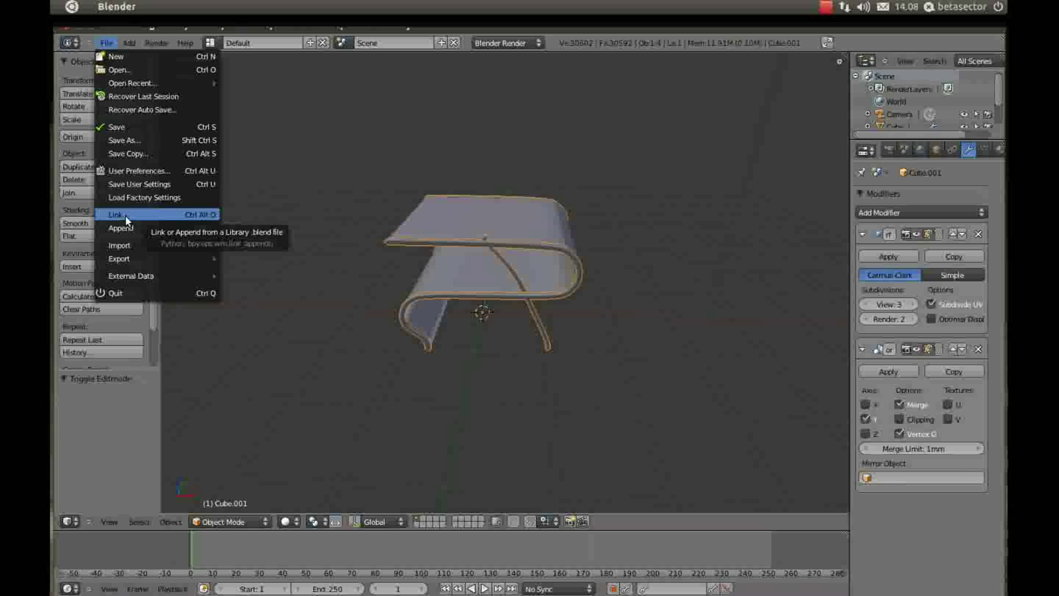
Browse to Scifi furnishes/Material/material.blend/Material and link the Floor Shadow material
{"action": "left_click", "coordinate": [125, 215]}
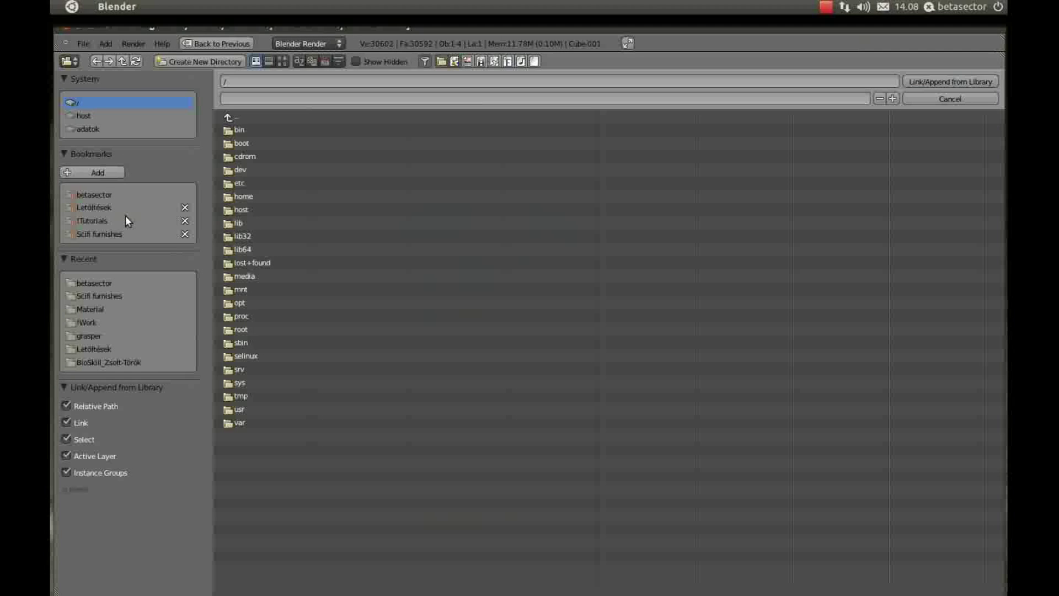
{"action": "left_click", "coordinate": [91, 116]}
{"action": "left_click", "coordinate": [80, 129]}
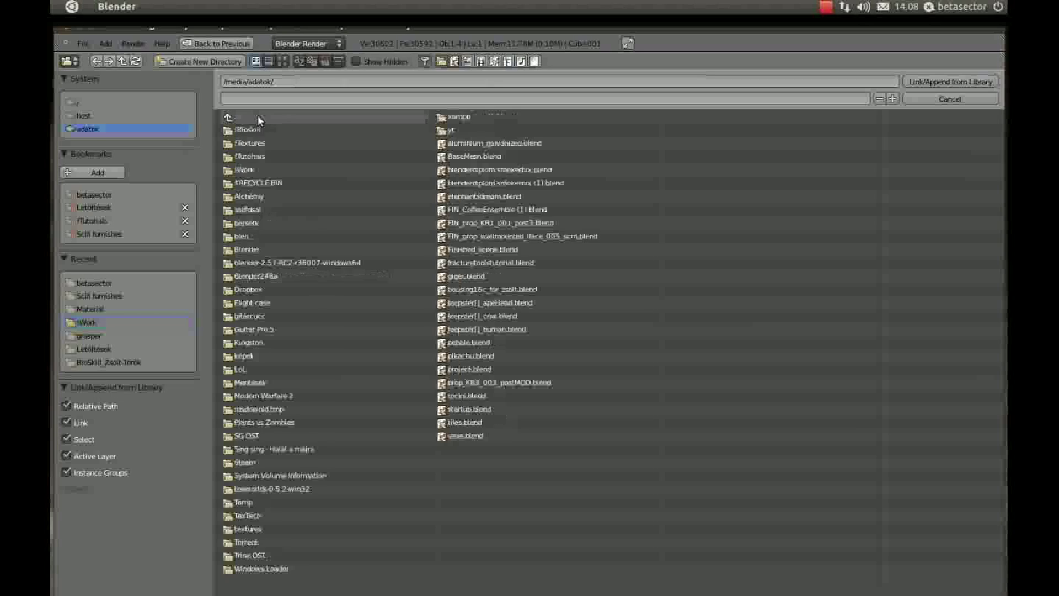
{"action": "left_click", "coordinate": [259, 152]}
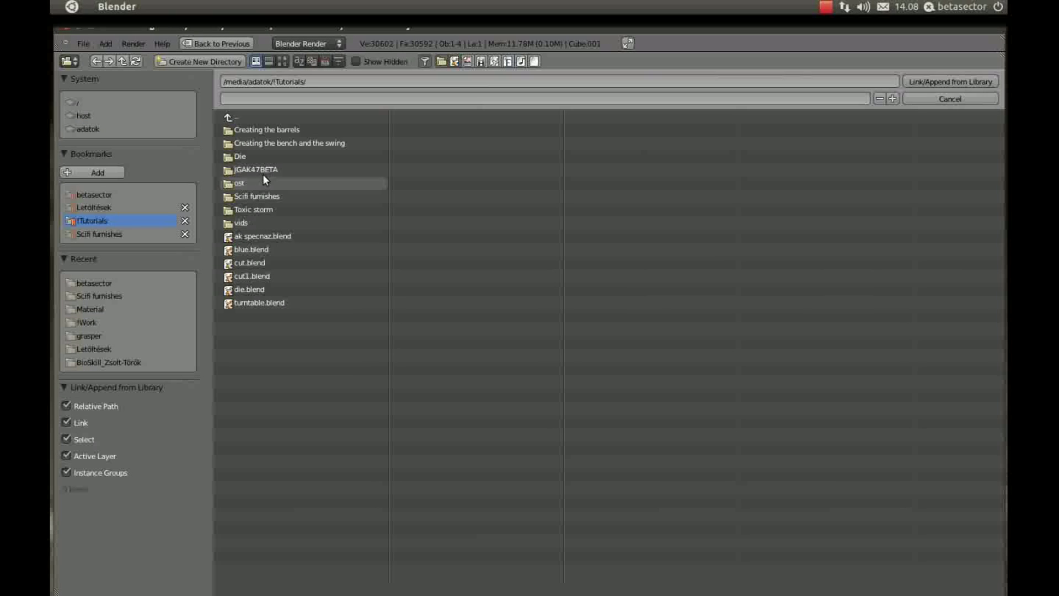
{"action": "left_click", "coordinate": [264, 195]}
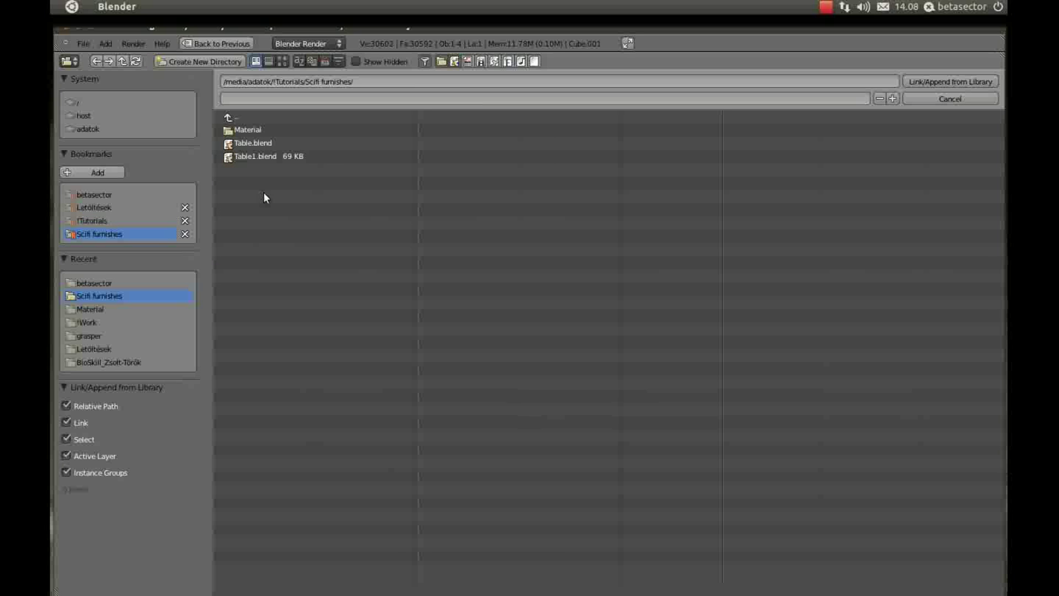
{"action": "left_click", "coordinate": [258, 131]}
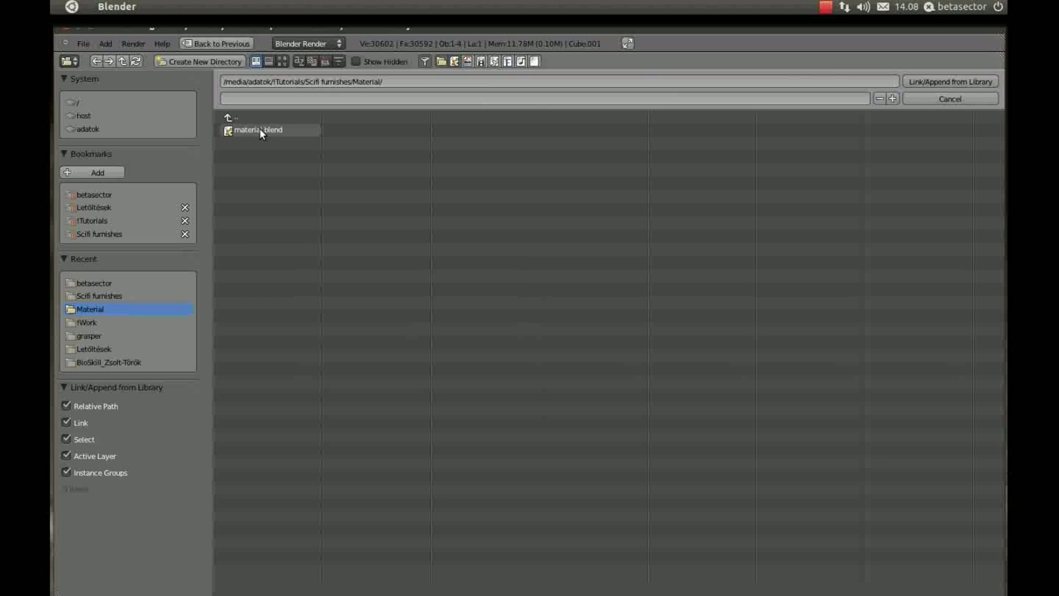
{"action": "left_click", "coordinate": [259, 130]}
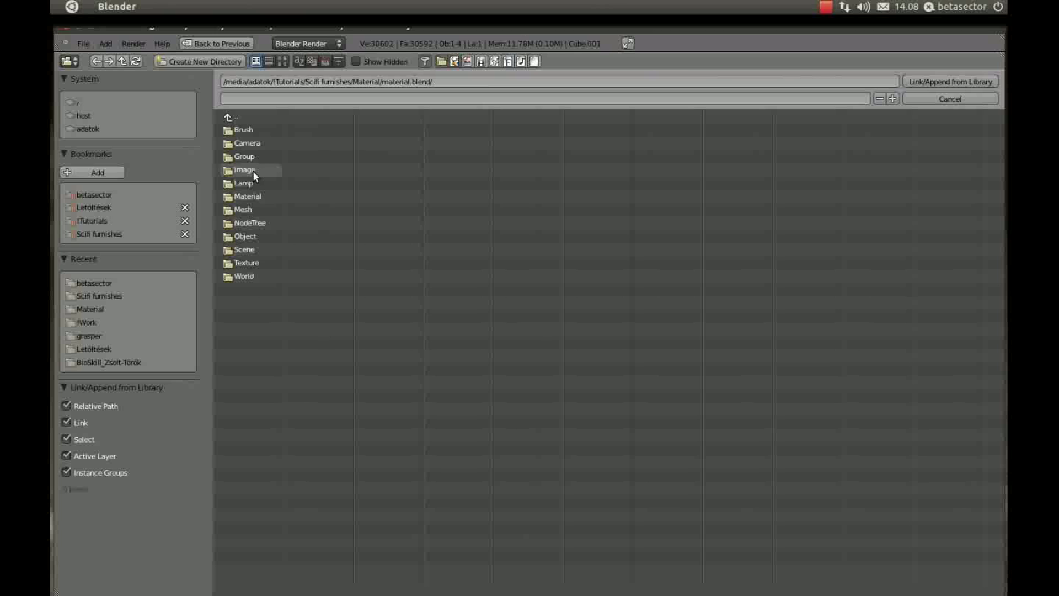
{"action": "left_click", "coordinate": [254, 197]}
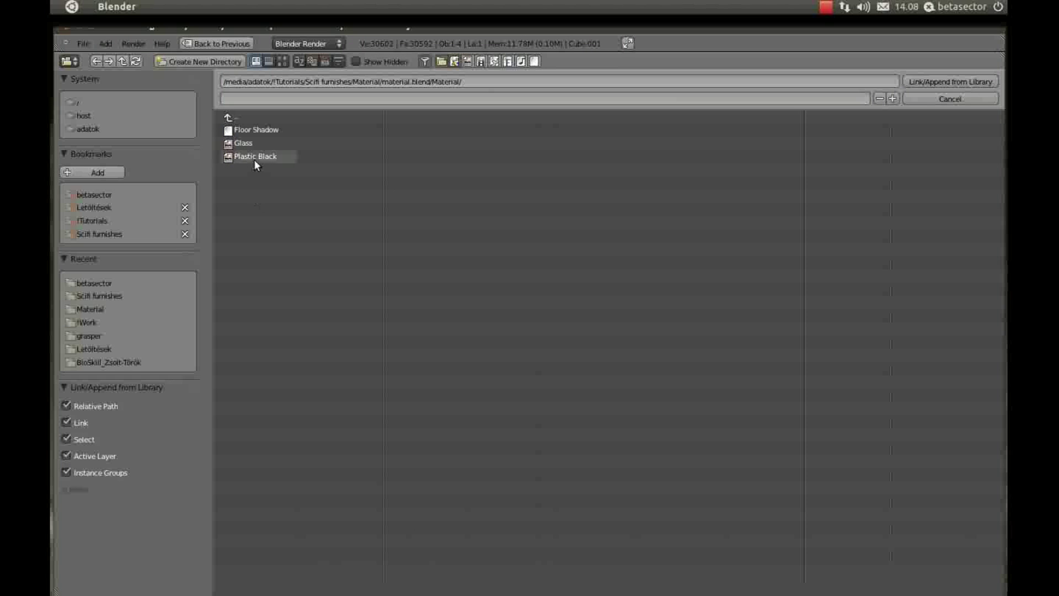
{"action": "double_click", "coordinate": [258, 131]}
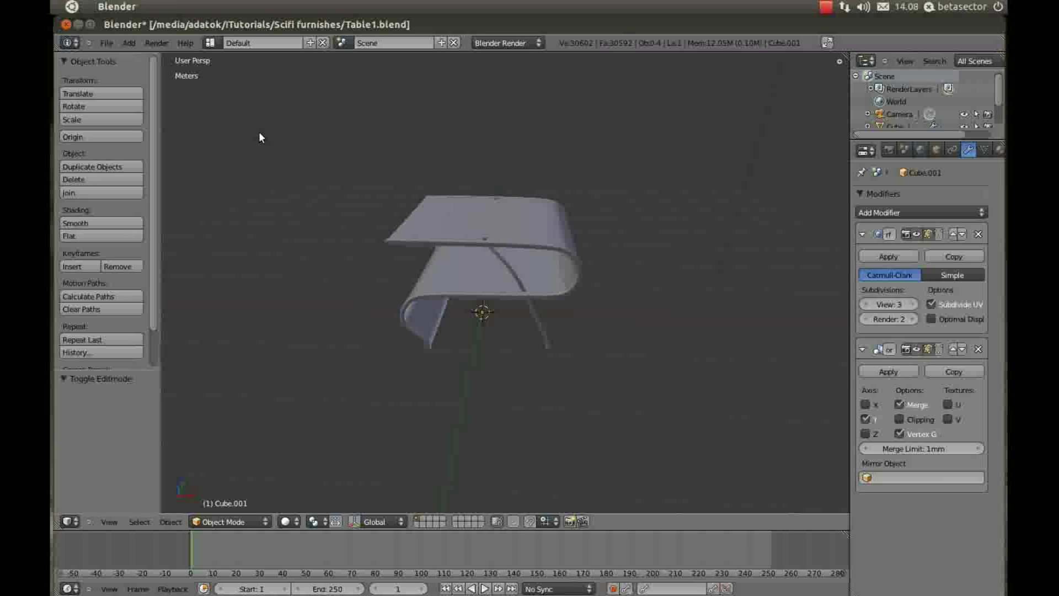
Link the Glass and Plastic Black materials from the same material.blend
{"action": "left_click", "coordinate": [105, 43]}
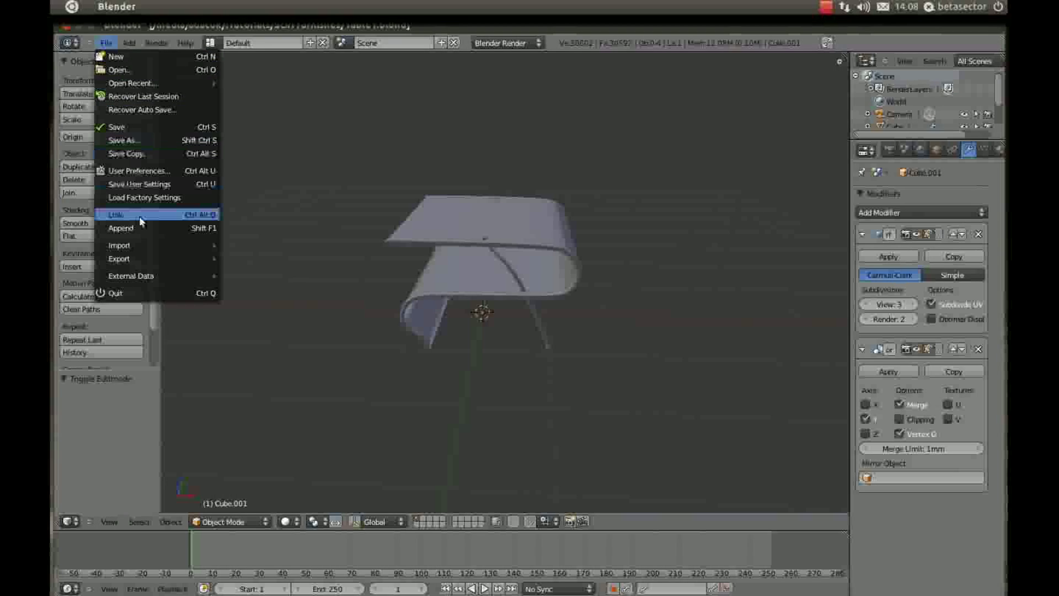
{"action": "left_click", "coordinate": [139, 215]}
{"action": "double_click", "coordinate": [245, 142]}
{"action": "left_click", "coordinate": [106, 43]}
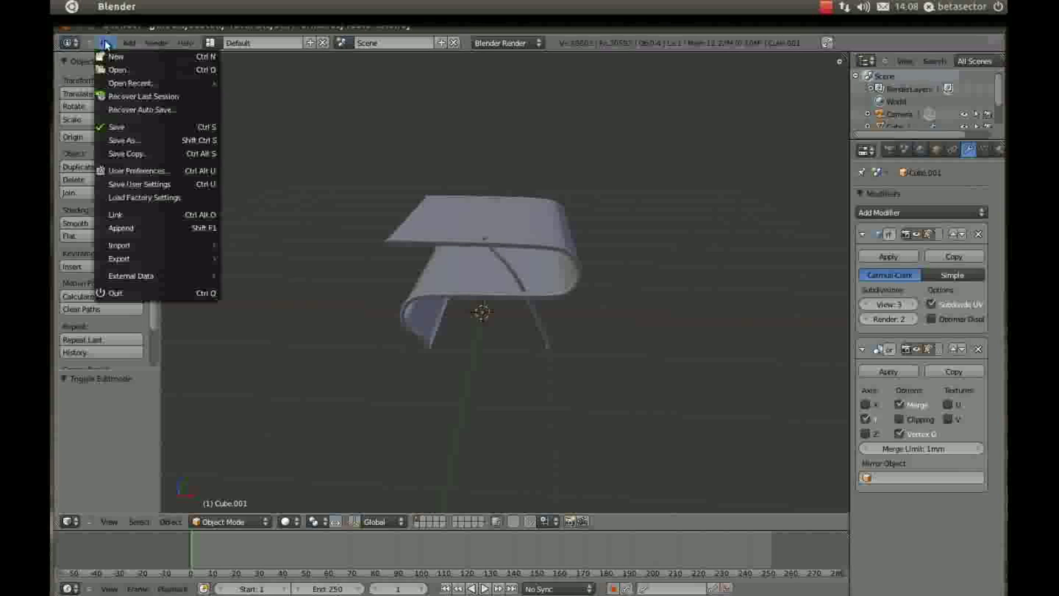
{"action": "left_click", "coordinate": [141, 215]}
{"action": "left_click_drag", "start_coordinate": [269, 135], "coordinate": [273, 130]}
{"action": "left_click", "coordinate": [267, 130]}
{"action": "left_click", "coordinate": [257, 156]}
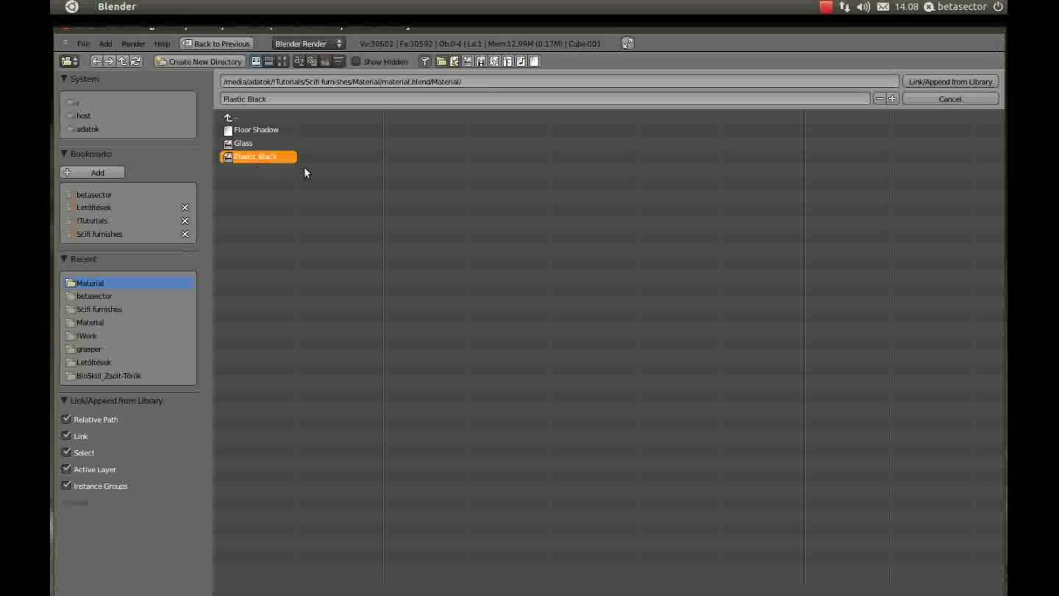
{"action": "left_click_drag", "start_coordinate": [339, 171], "coordinate": [249, 123]}
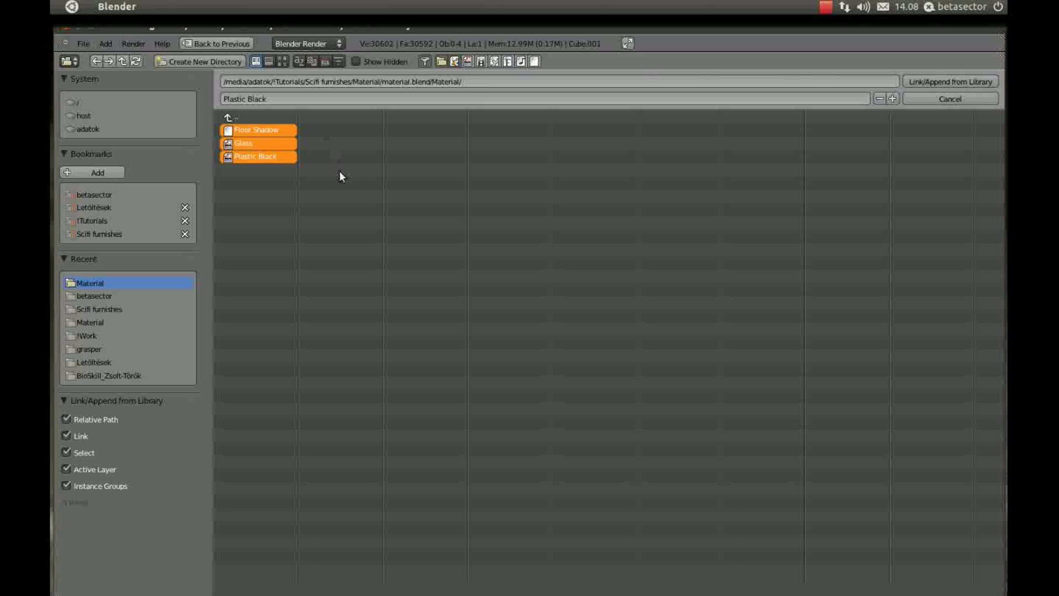
{"action": "double_click", "coordinate": [268, 156]}
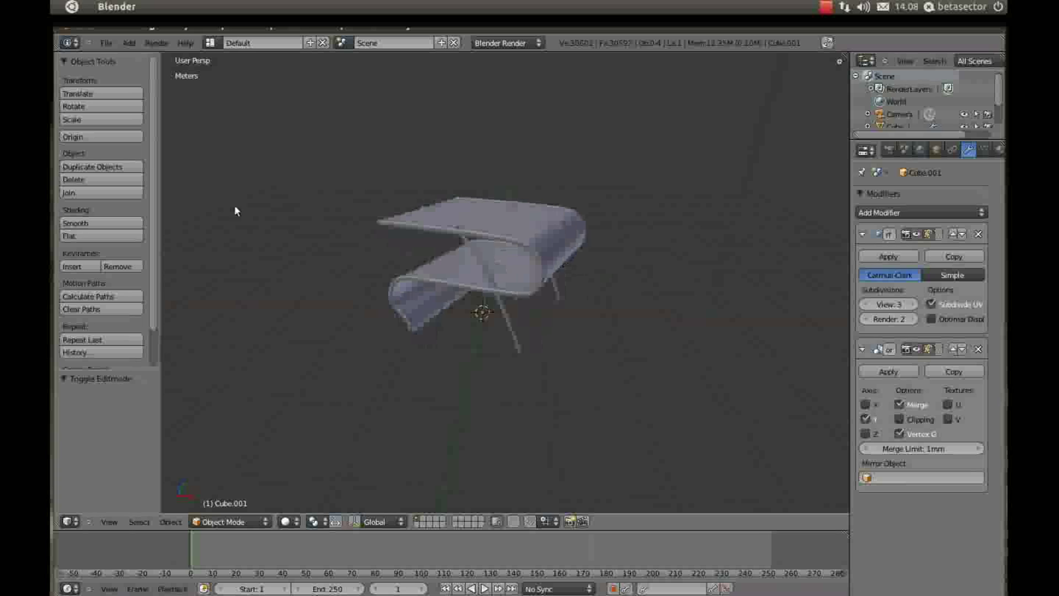
Link the Studio lamp setup group from material.blend into the scene
{"action": "left_click", "coordinate": [106, 43]}
{"action": "left_click", "coordinate": [124, 68]}
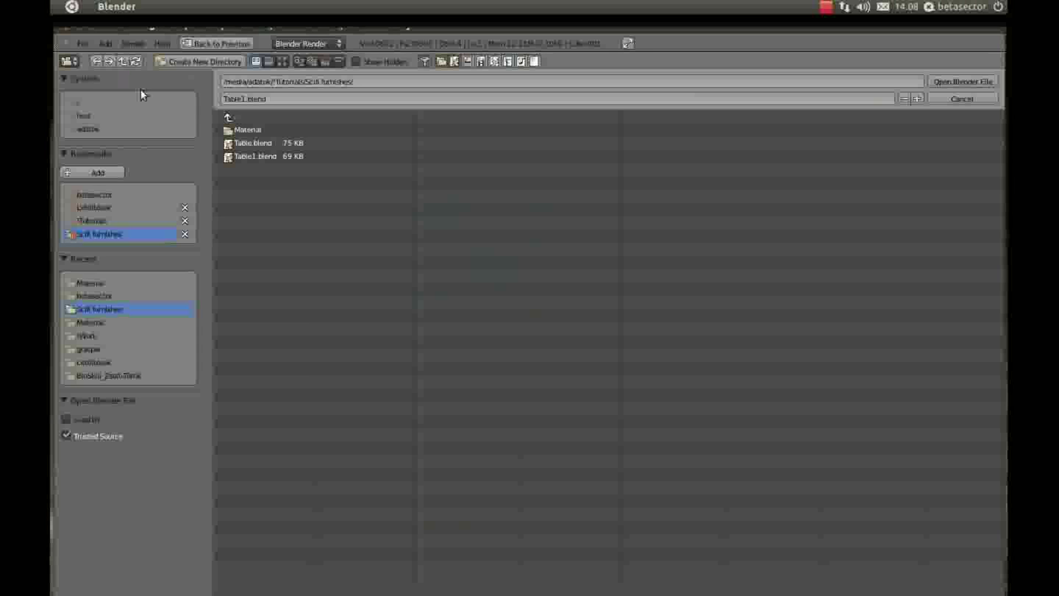
{"action": "left_click", "coordinate": [956, 91]}
{"action": "left_click", "coordinate": [106, 43]}
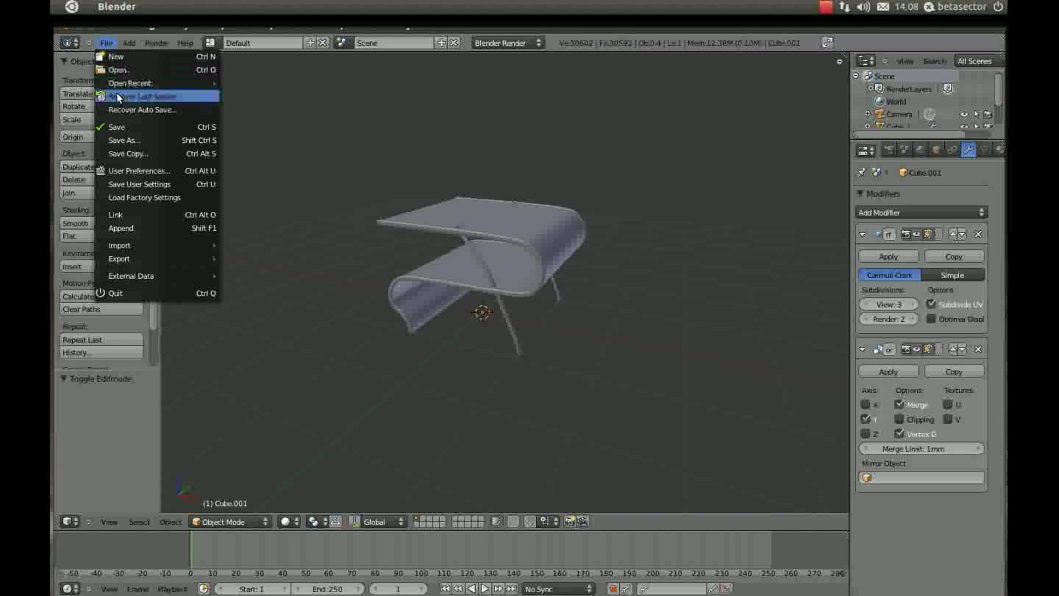
{"action": "left_click", "coordinate": [135, 215]}
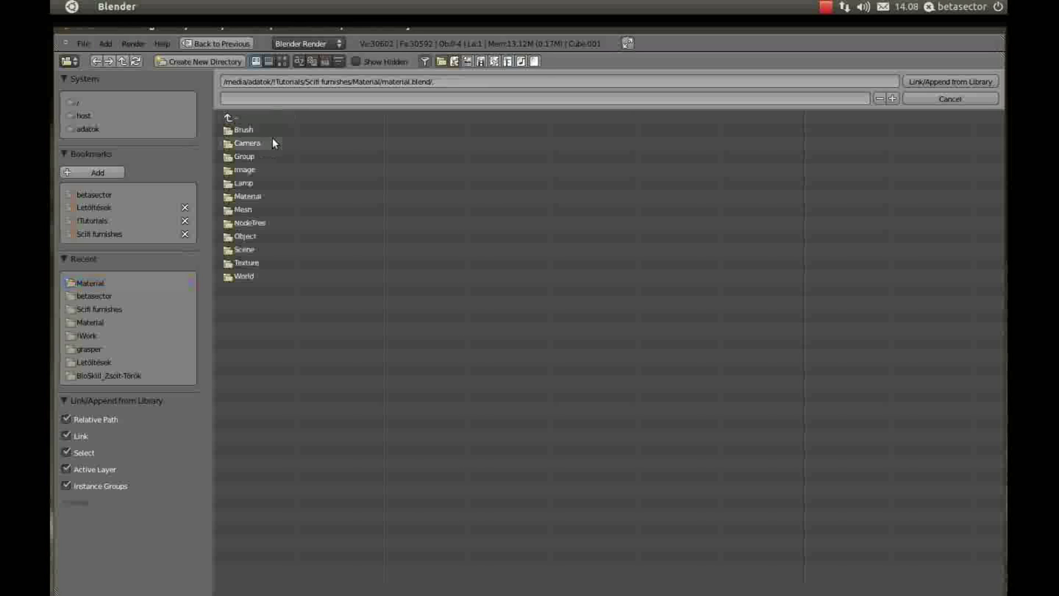
{"action": "left_click", "coordinate": [254, 156]}
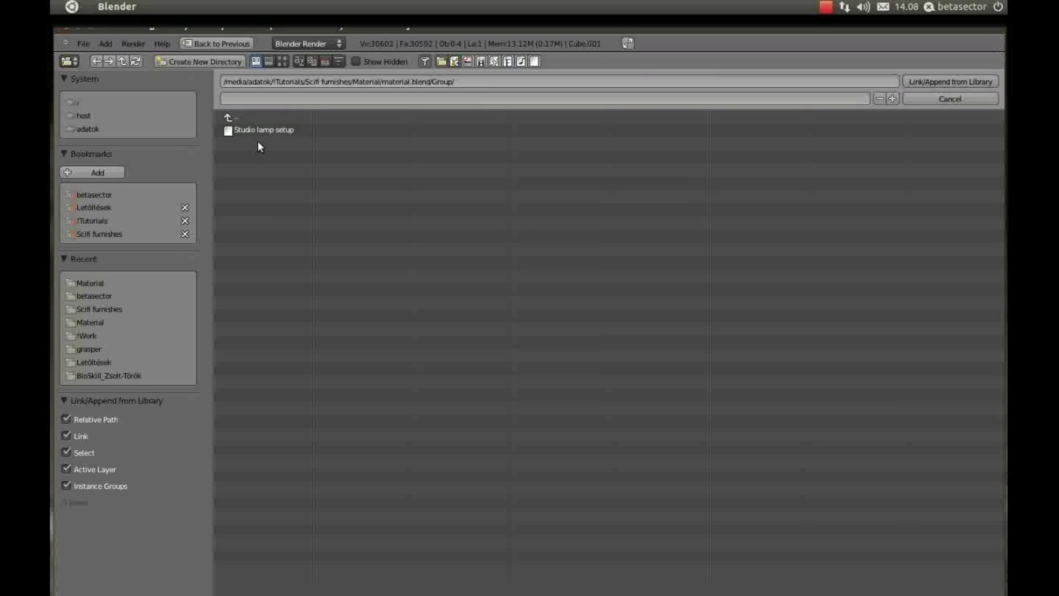
{"action": "left_click", "coordinate": [258, 132]}
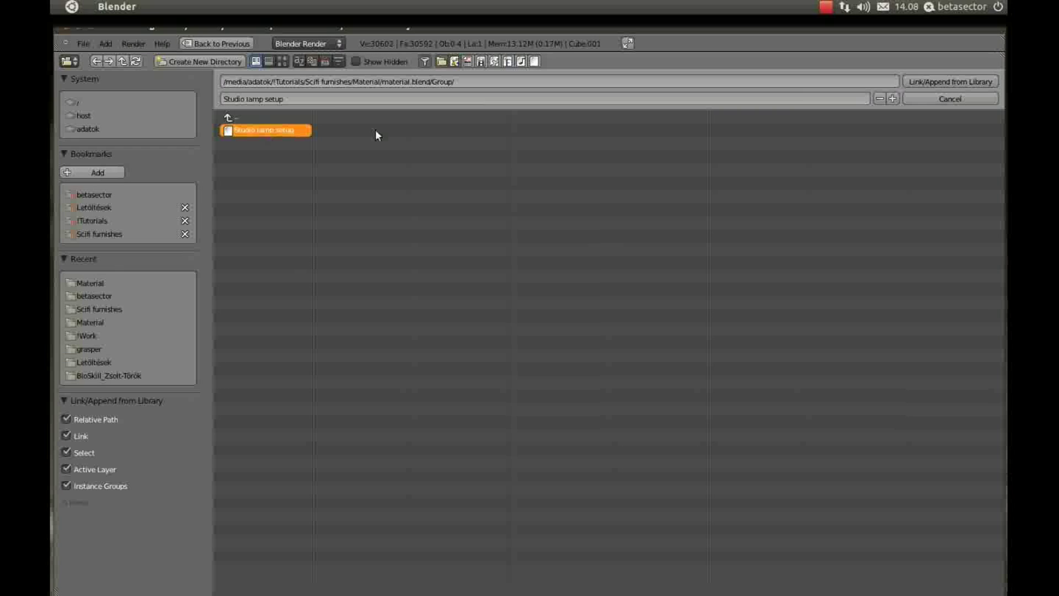
{"action": "left_click", "coordinate": [936, 81]}
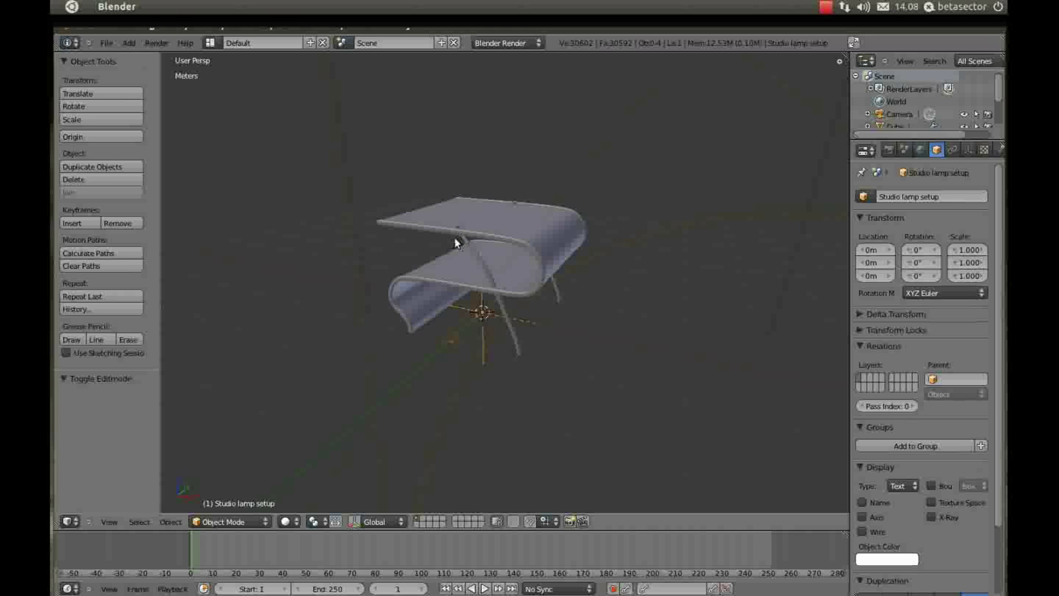
Browse material.blend for linking, checking its Lamp folder and returning to the data categories
{"action": "left_click", "coordinate": [106, 43]}
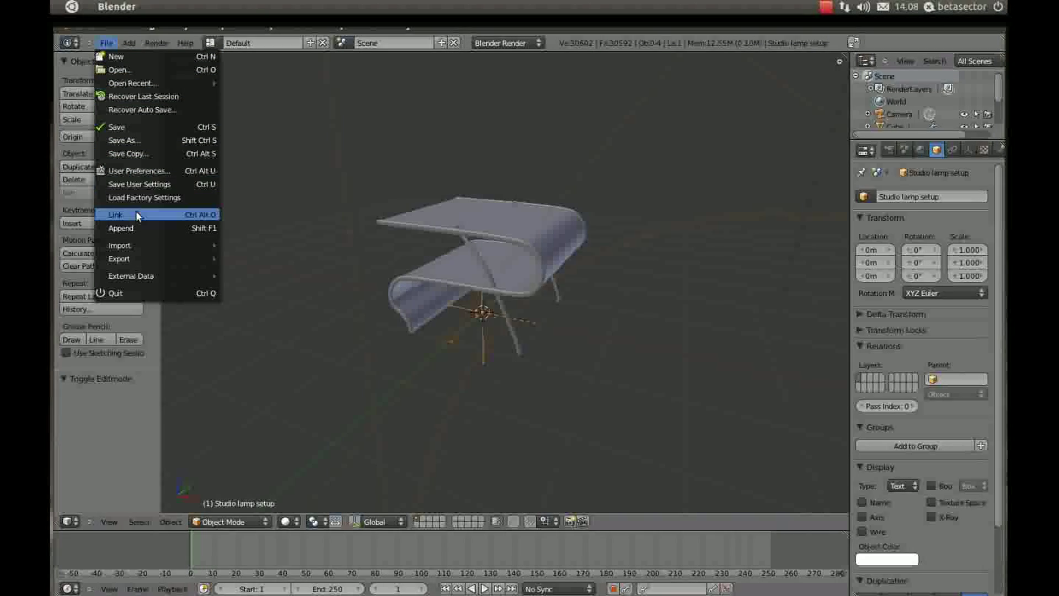
{"action": "left_click", "coordinate": [138, 214]}
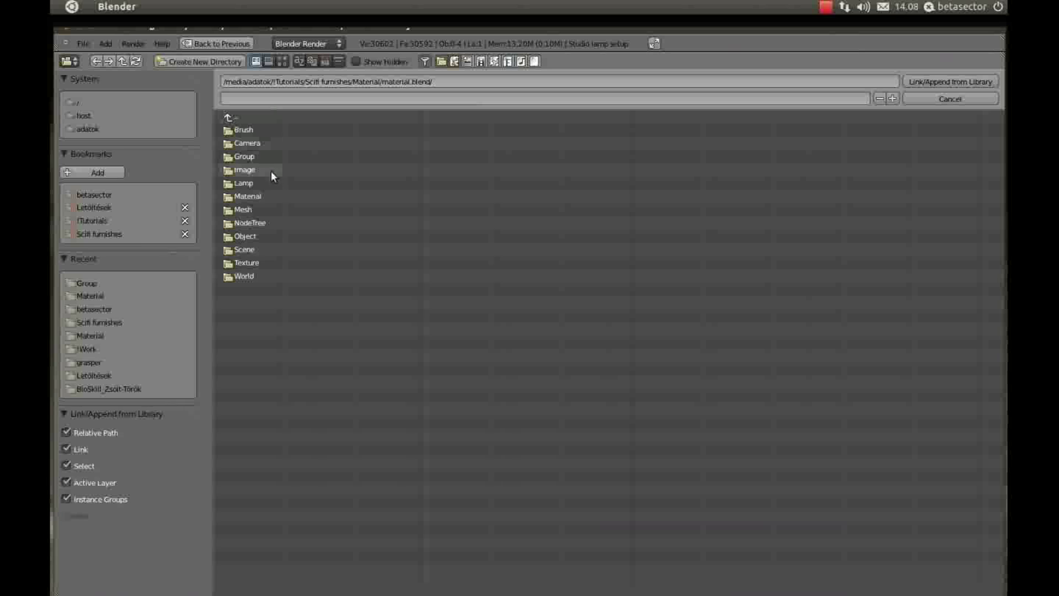
{"action": "left_click", "coordinate": [260, 183]}
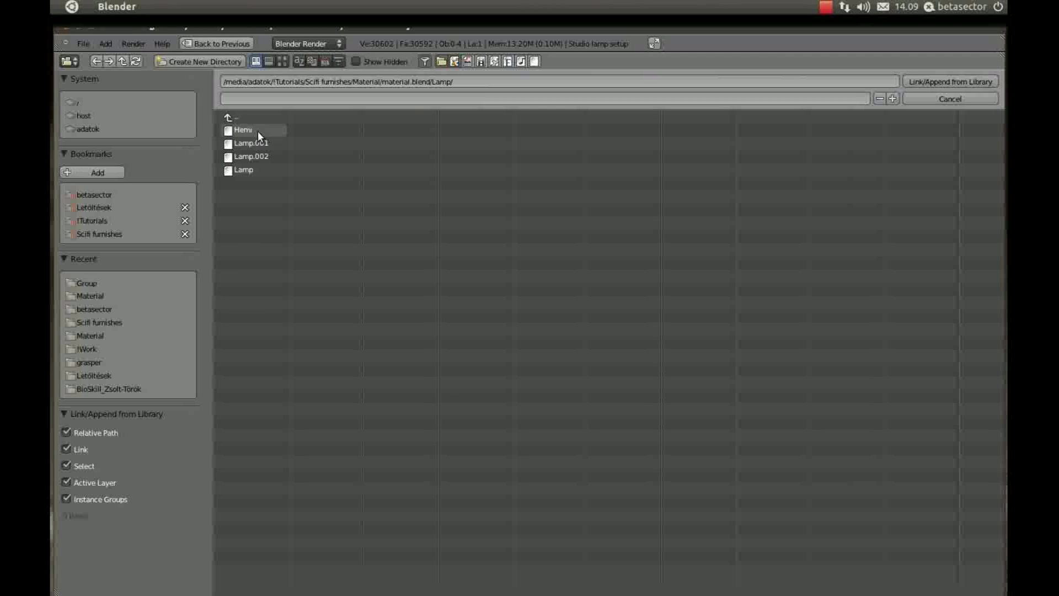
{"action": "left_click", "coordinate": [248, 116]}
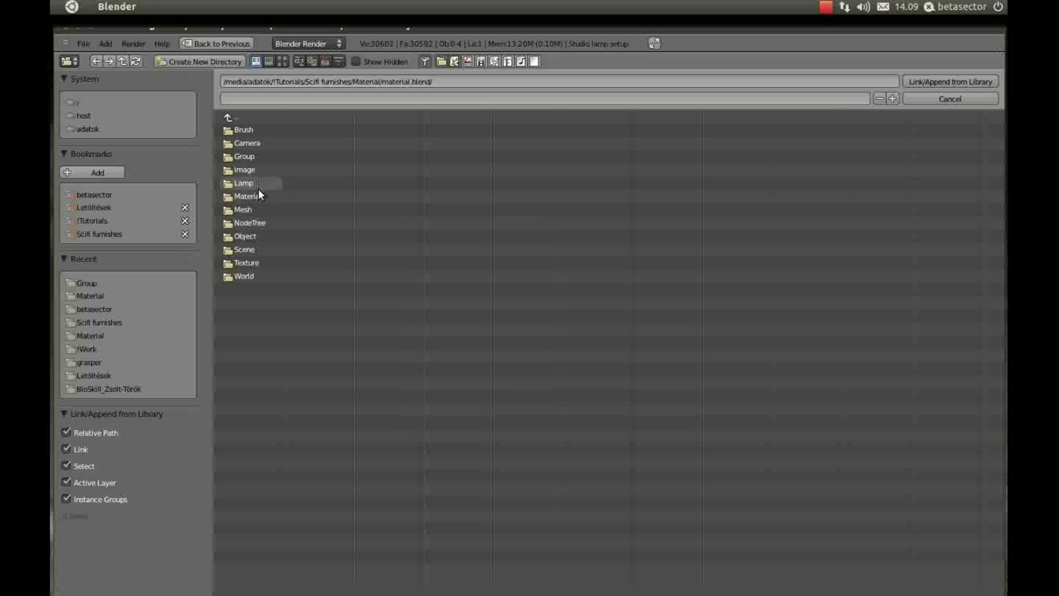
Link the chosen library item and select the table's Cube.001 frame
{"action": "double_click", "coordinate": [245, 135]}
{"action": "mouse_move", "coordinate": [432, 174]}
{"action": "middle_mouse_down"}
{"action": "mouse_move", "coordinate": [614, 243]}
{"action": "mouse_move", "coordinate": [504, 268]}
{"action": "mouse_move", "coordinate": [720, 297]}
{"action": "middle_mouse_up"}
{"action": "right_click", "coordinate": [504, 268]}
{"action": "scroll", "coordinate": [454, 310], "scroll_direction": "up", "scroll_amount": 3}
{"action": "scroll", "coordinate": [549, 305], "scroll_direction": "down", "scroll_amount": 2}
{"action": "mouse_move", "coordinate": [550, 299]}
{"action": "middle_mouse_down"}
{"action": "mouse_move", "coordinate": [429, 317]}
{"action": "mouse_move", "coordinate": [456, 167]}
{"action": "mouse_move", "coordinate": [401, 171]}
{"action": "middle_mouse_up"}
{"action": "right_click", "coordinate": [474, 308]}
{"action": "right_click", "coordinate": [477, 175]}
{"action": "key", "text": "g"}
{"action": "right_click", "coordinate": [558, 180]}
{"action": "mouse_move", "coordinate": [638, 279]}
{"action": "middle_mouse_down"}
{"action": "mouse_move", "coordinate": [640, 295]}
{"action": "mouse_move", "coordinate": [603, 309]}
{"action": "middle_mouse_up"}
Scale Cube.001 down until the table sits at 0.672 scale
{"action": "key", "text": "s"}
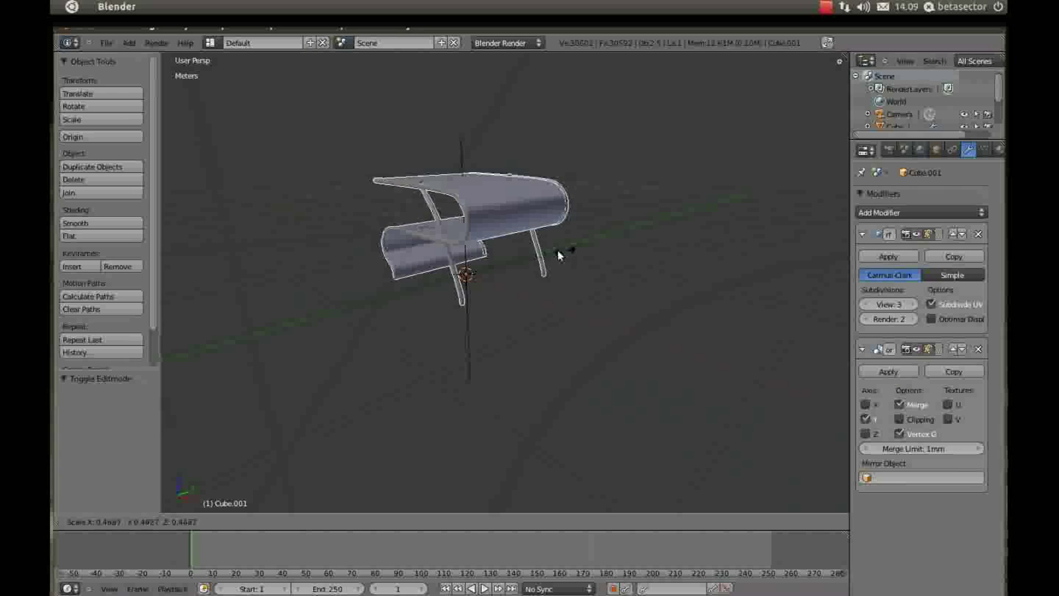
{"action": "left_click", "coordinate": [533, 257]}
{"action": "key", "text": "KP_1"}
{"action": "scroll", "coordinate": [516, 265], "scroll_direction": "up", "scroll_amount": 2}
{"action": "key", "text": "s"}
{"action": "left_click", "coordinate": [538, 263]}
{"action": "mouse_move", "coordinate": [537, 262]}
{"action": "middle_mouse_down"}
{"action": "mouse_move", "coordinate": [481, 273]}
{"action": "mouse_move", "coordinate": [502, 287]}
{"action": "mouse_move", "coordinate": [575, 286]}
{"action": "mouse_move", "coordinate": [518, 292]}
{"action": "middle_mouse_up"}
{"action": "key", "text": "s"}
{"action": "left_click", "coordinate": [652, 290]}
{"action": "key", "text": "s"}
{"action": "left_click", "coordinate": [581, 282]}
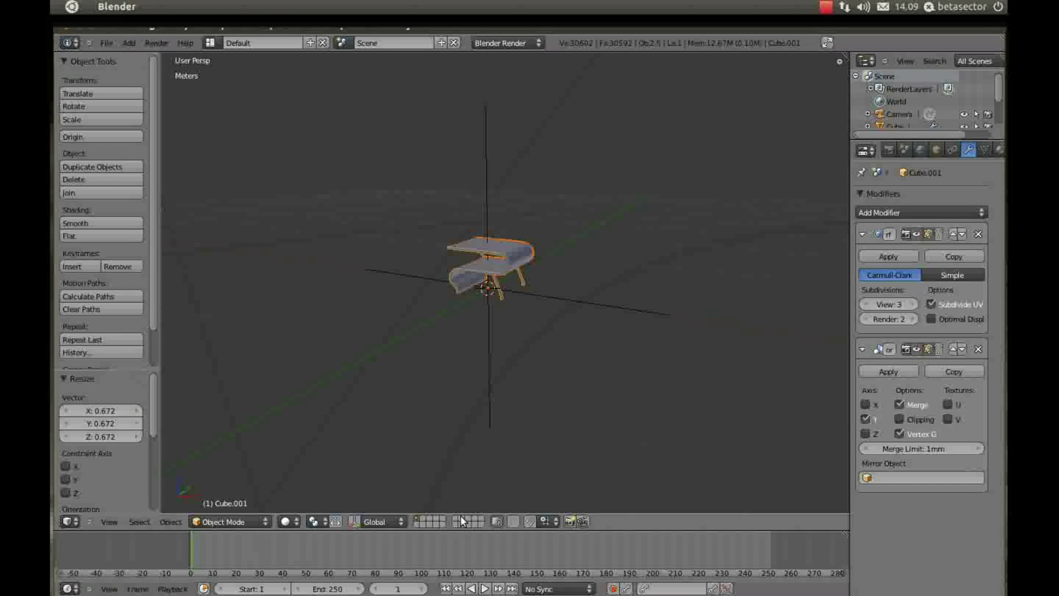
{"action": "middle_click_drag", "start_coordinate": [465, 501], "coordinate": [527, 421]}
Select the camera, then orbit and zoom the view to frame the whole table
{"action": "middle_click_drag", "start_coordinate": [601, 396], "coordinate": [605, 364]}
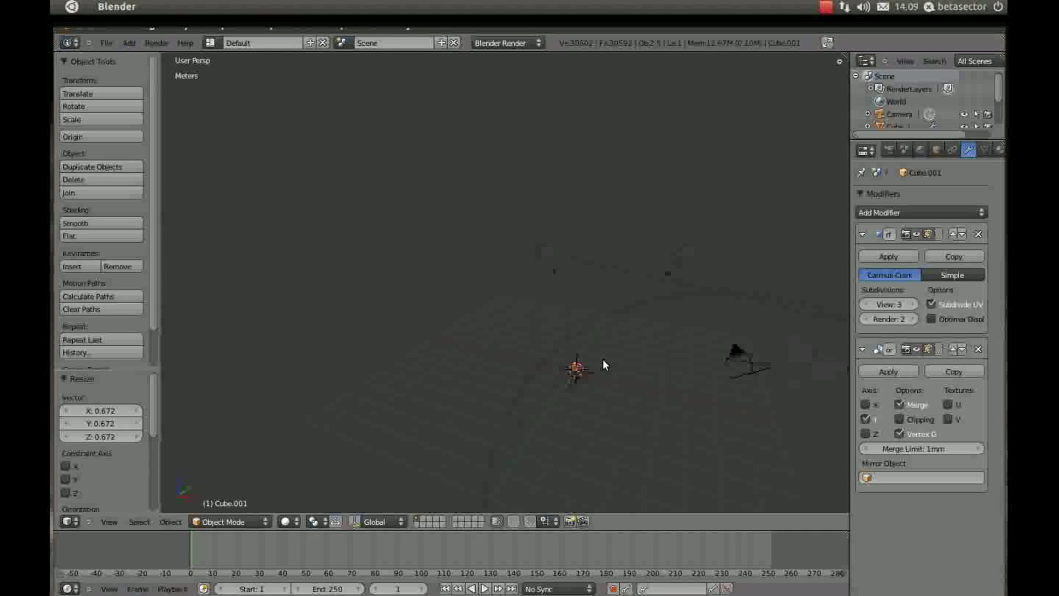
{"action": "right_click", "coordinate": [705, 360]}
{"action": "key", "text": "KP_Decimal"}
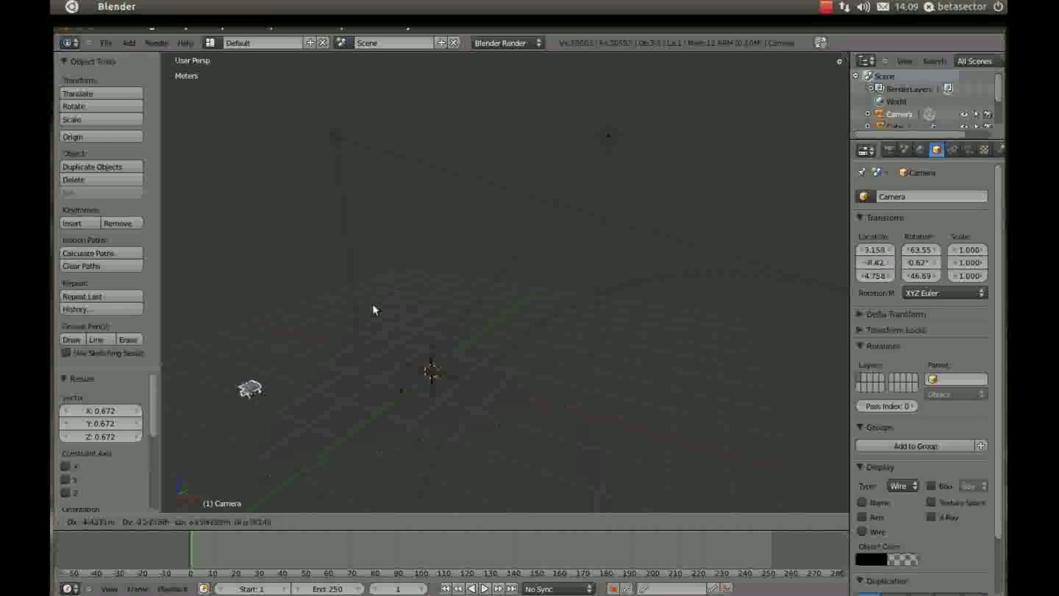
{"action": "middle_click_drag", "start_coordinate": [671, 359], "coordinate": [516, 366]}
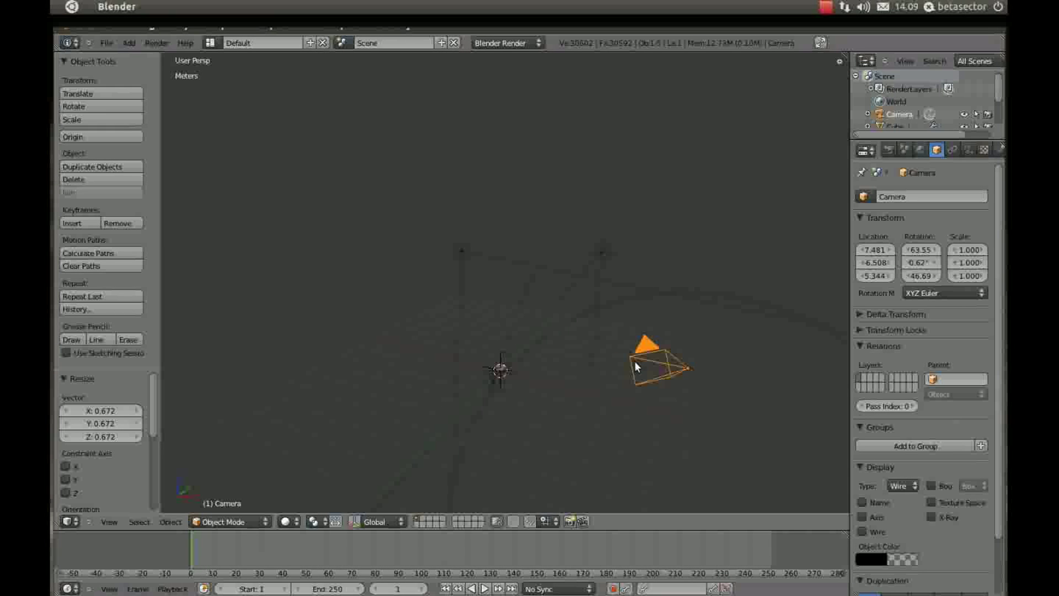
{"action": "right_click", "coordinate": [515, 366]}
{"action": "scroll", "coordinate": [578, 362], "scroll_direction": "up", "scroll_amount": 3}
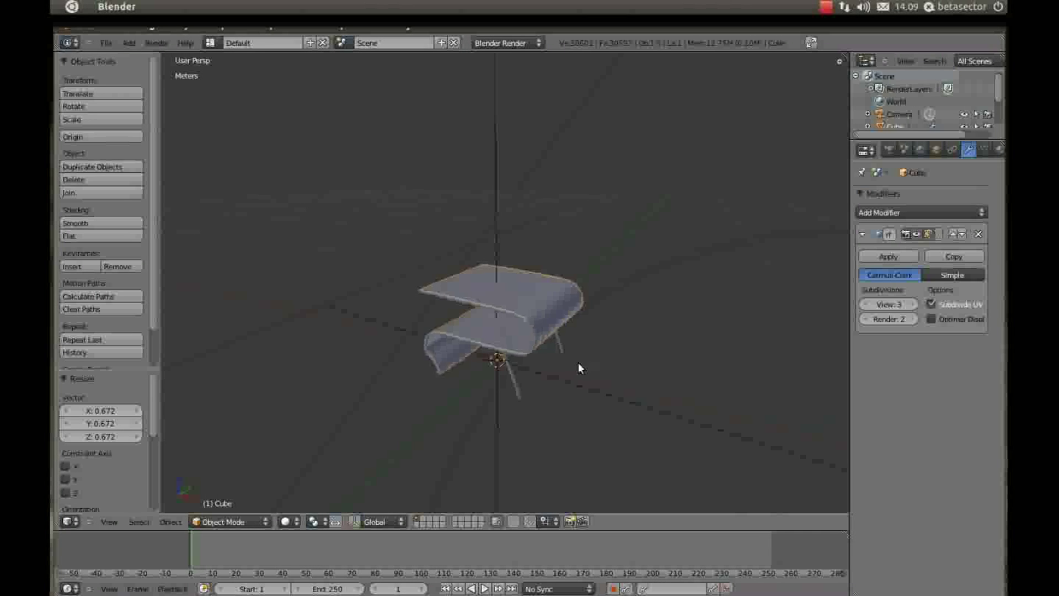
{"action": "scroll", "coordinate": [571, 372], "scroll_direction": "up", "scroll_amount": 2}
{"action": "scroll", "coordinate": [603, 370], "scroll_direction": "up", "scroll_amount": 2}
{"action": "scroll", "coordinate": [603, 372], "scroll_direction": "down", "scroll_amount": 3}
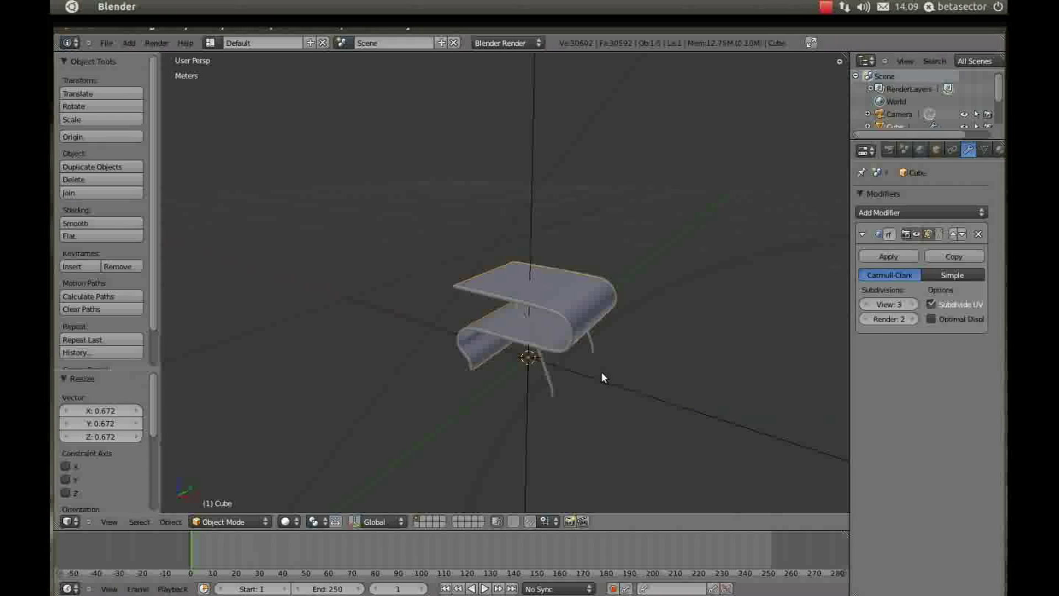
Align the camera to the view and nudge it to about (65.18, -92.95, 49.36)
{"action": "key", "text": "ctrl+alt+KP_0"}
{"action": "right_click", "coordinate": [583, 389]}
{"action": "key", "text": "g"}
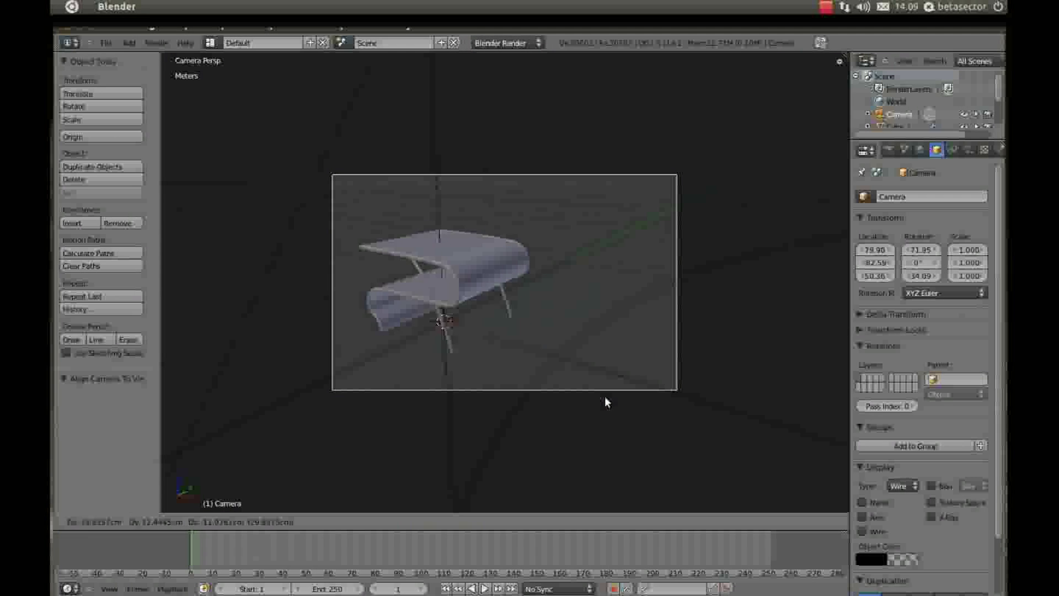
{"action": "left_click", "coordinate": [592, 395]}
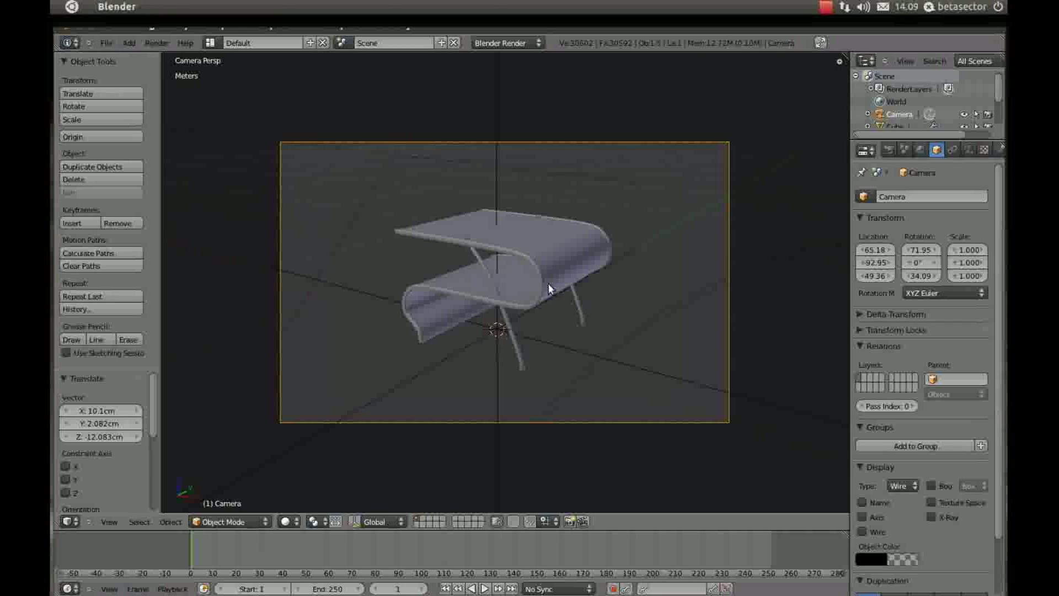
{"action": "mouse_move", "coordinate": [548, 283]}
{"action": "middle_mouse_down"}
{"action": "mouse_move", "coordinate": [573, 245]}
{"action": "mouse_move", "coordinate": [486, 273]}
{"action": "mouse_move", "coordinate": [473, 296]}
{"action": "mouse_move", "coordinate": [513, 286]}
{"action": "middle_mouse_up"}
{"action": "scroll", "coordinate": [572, 246], "scroll_direction": "down", "scroll_amount": 2}
{"action": "right_click", "coordinate": [486, 273]}
{"action": "scroll", "coordinate": [467, 283], "scroll_direction": "up", "scroll_amount": 3}
{"action": "scroll", "coordinate": [523, 288], "scroll_direction": "up", "scroll_amount": 2}
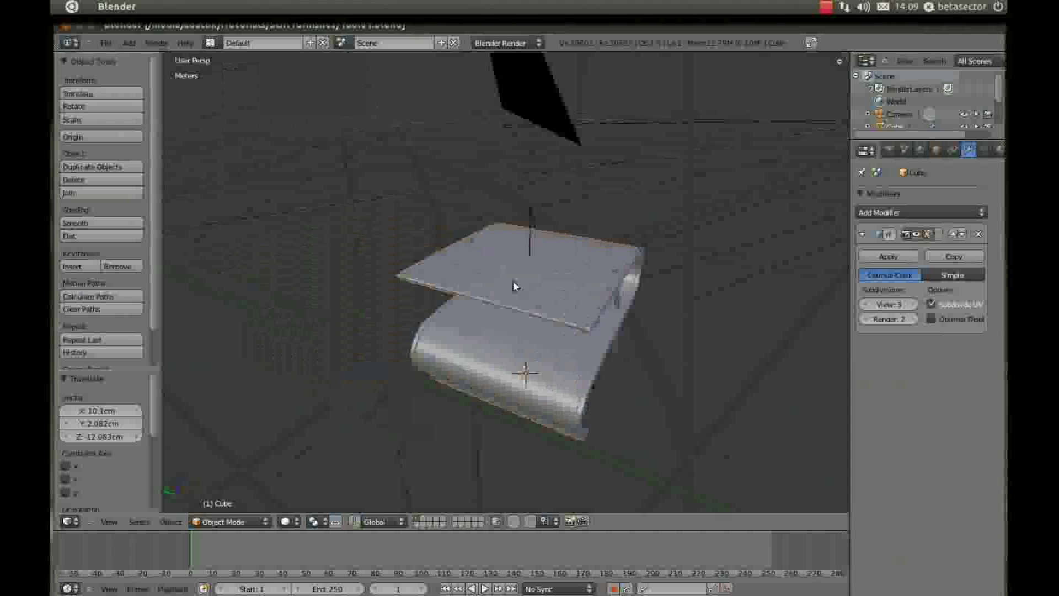
Assign the L0 Glass material to the table's Cube body
{"action": "left_click", "coordinate": [1000, 151]}
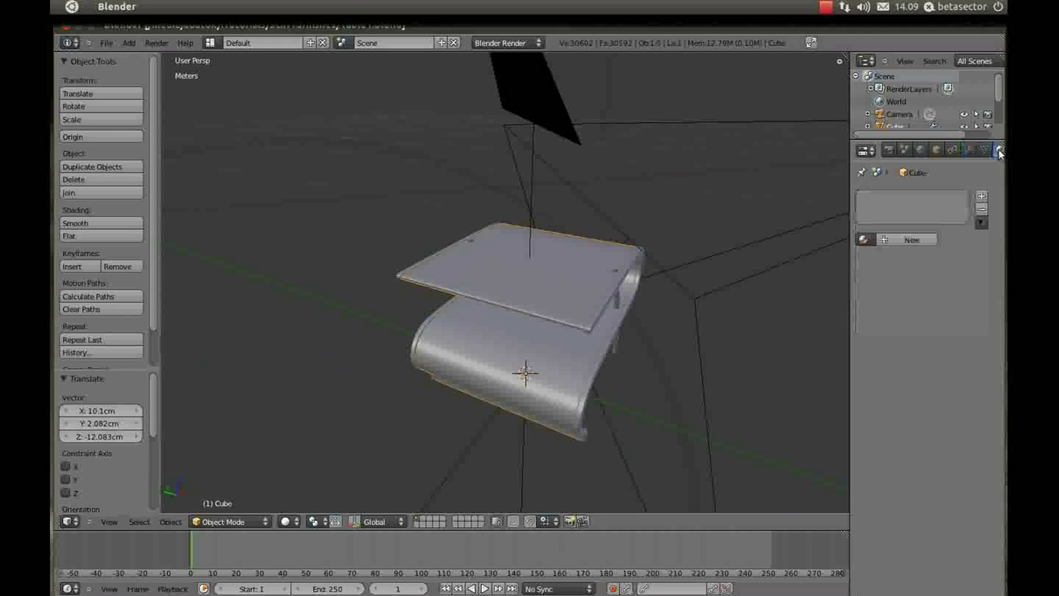
{"action": "left_click", "coordinate": [863, 239]}
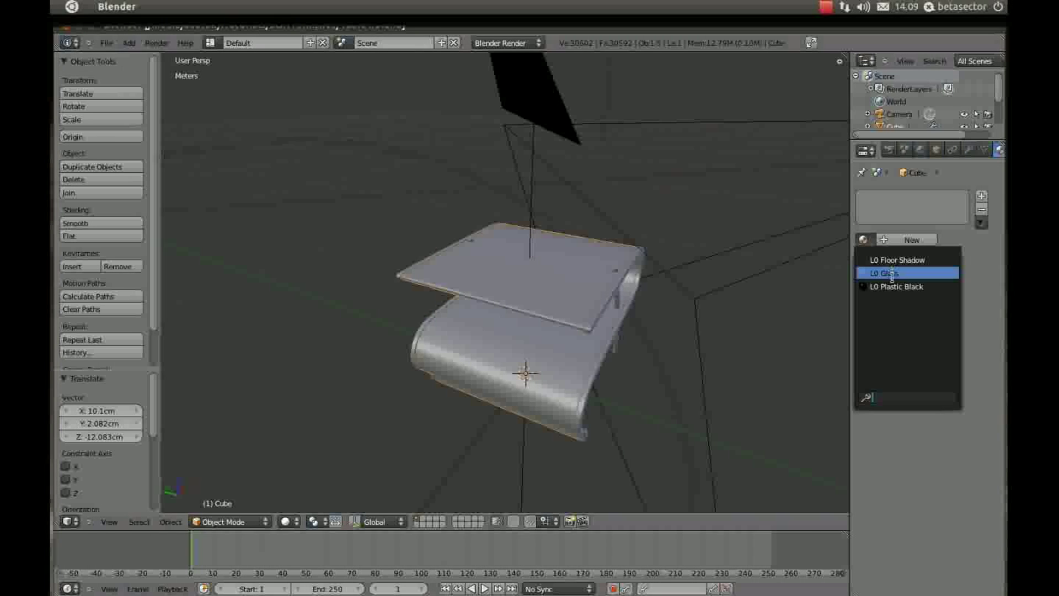
{"action": "left_click", "coordinate": [887, 273]}
{"action": "scroll", "coordinate": [560, 286], "scroll_direction": "up", "scroll_amount": 3}
Assign the L0 Plastic Black material to the Cube.001 legs and rim
{"action": "right_click", "coordinate": [544, 288]}
{"action": "left_click", "coordinate": [862, 239]}
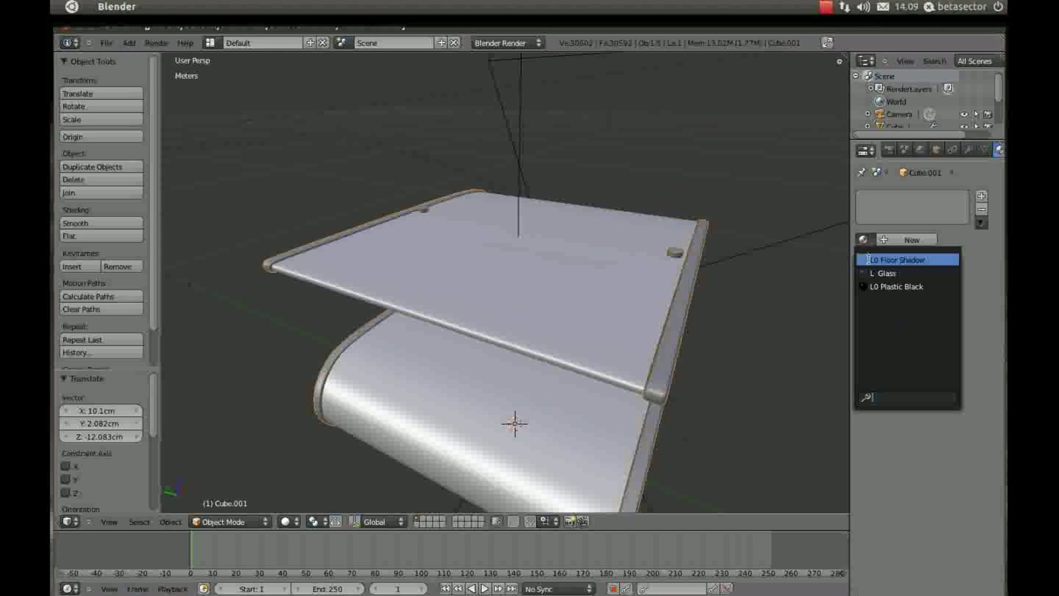
{"action": "left_click", "coordinate": [890, 285]}
{"action": "scroll", "coordinate": [617, 292], "scroll_direction": "down", "scroll_amount": 5}
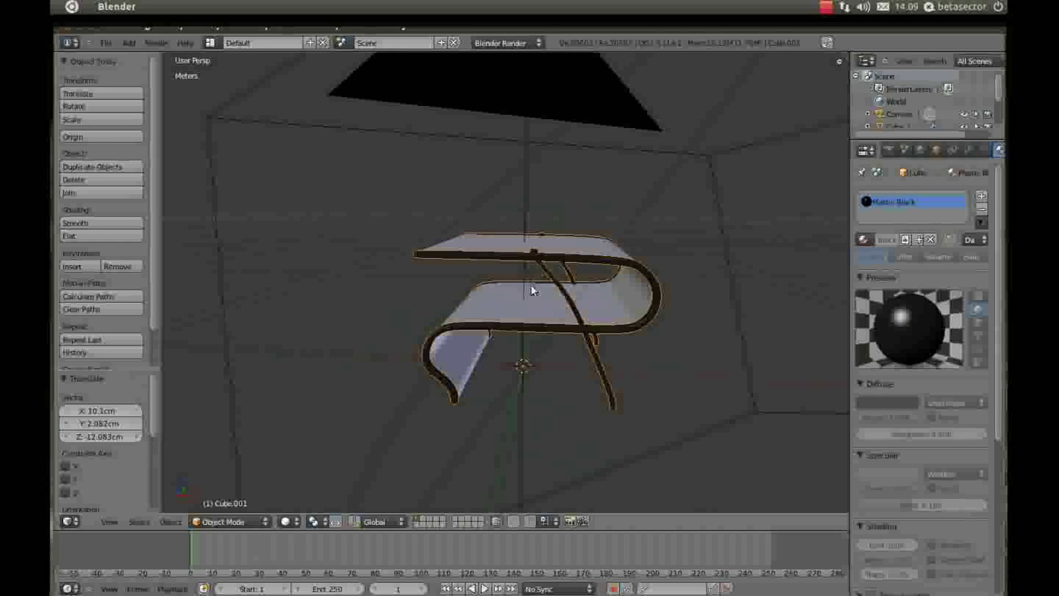
Add a floor plane scaled by 1.915 with the Floor Shadow material
{"action": "key", "text": "shift+a"}
{"action": "left_click", "coordinate": [573, 289]}
{"action": "key", "text": "s"}
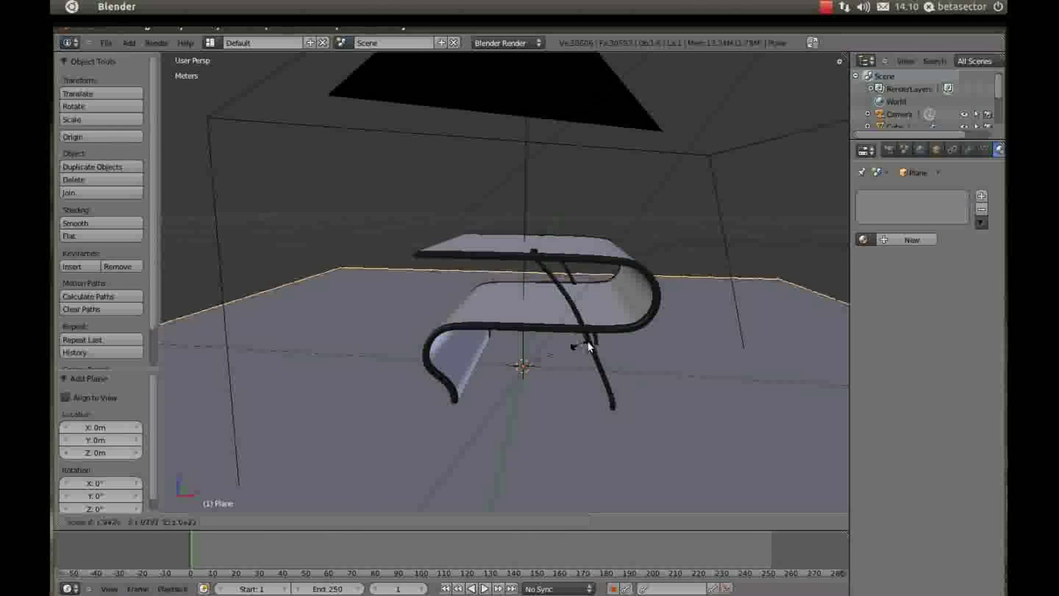
{"action": "left_click", "coordinate": [631, 343]}
{"action": "left_click", "coordinate": [862, 240]}
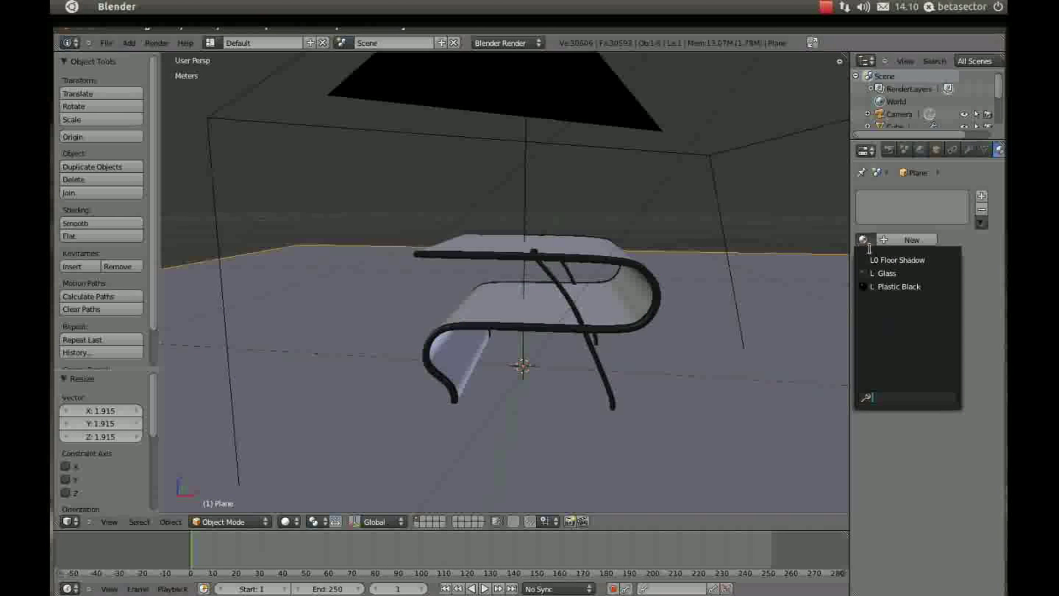
{"action": "left_click", "coordinate": [883, 259]}
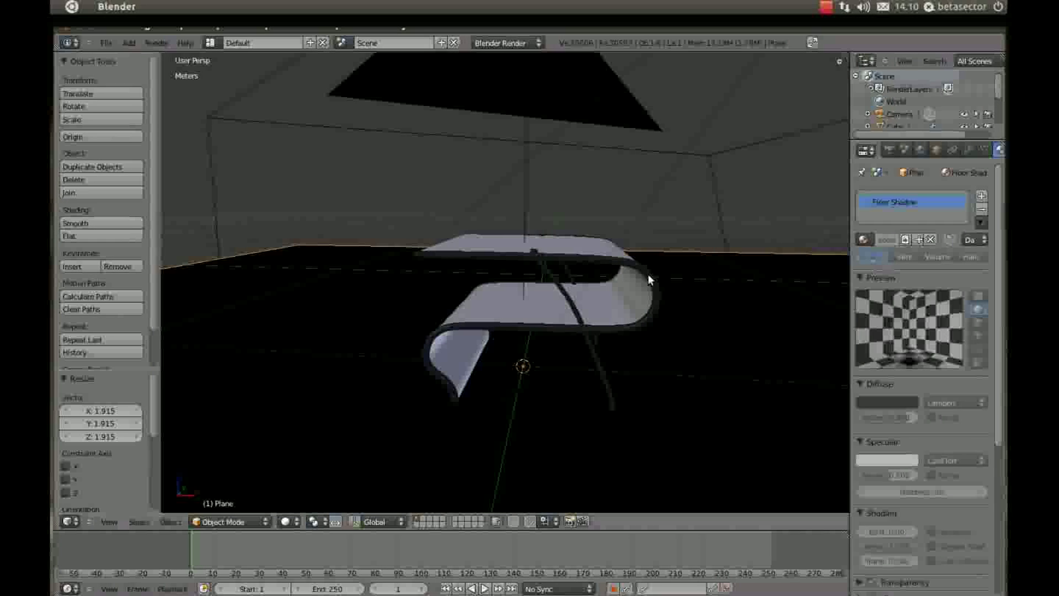
{"action": "scroll", "coordinate": [649, 280], "scroll_direction": "down", "scroll_amount": 5}
Orbit and zoom the view to look down on the floor and table
{"action": "middle_click_drag", "start_coordinate": [544, 296], "coordinate": [801, 397]}
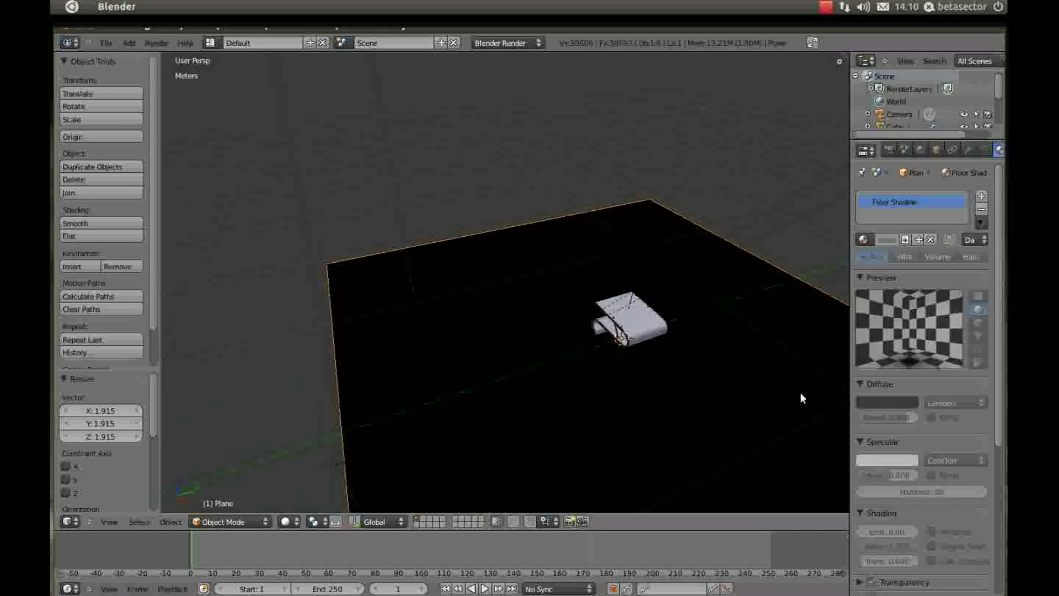
{"action": "scroll", "coordinate": [945, 366], "scroll_direction": "down", "scroll_amount": 4}
{"action": "scroll", "coordinate": [950, 344], "scroll_direction": "down", "scroll_amount": 6}
{"action": "scroll", "coordinate": [949, 344], "scroll_direction": "up", "scroll_amount": 5}
{"action": "scroll", "coordinate": [936, 368], "scroll_direction": "up", "scroll_amount": 3}
{"action": "scroll", "coordinate": [902, 249], "scroll_direction": "down", "scroll_amount": 3}
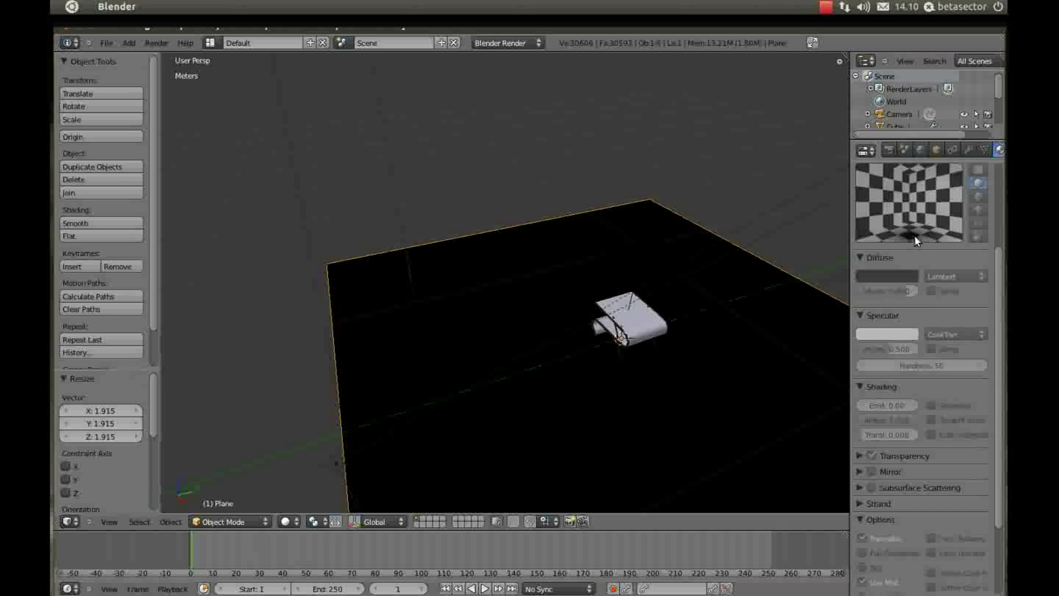
{"action": "scroll", "coordinate": [927, 331], "scroll_direction": "down", "scroll_amount": 3}
{"action": "mouse_move", "coordinate": [635, 375]}
{"action": "middle_mouse_down"}
{"action": "mouse_move", "coordinate": [645, 331]}
{"action": "mouse_move", "coordinate": [617, 355]}
{"action": "middle_mouse_up"}
{"action": "scroll", "coordinate": [646, 353], "scroll_direction": "up", "scroll_amount": 4}
{"action": "scroll", "coordinate": [618, 356], "scroll_direction": "down", "scroll_amount": 3}
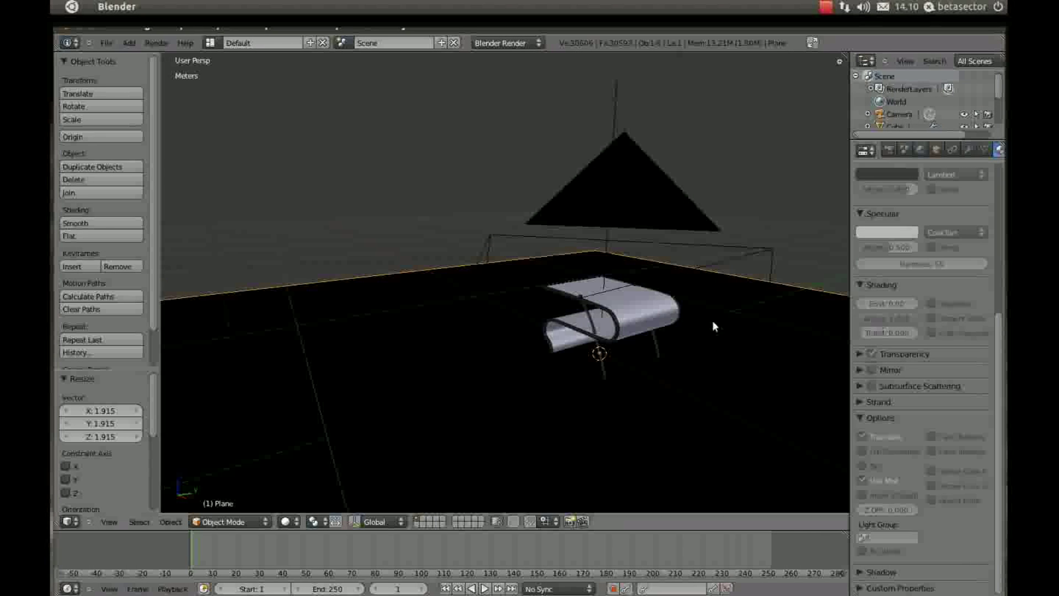
{"action": "middle_click_drag", "start_coordinate": [689, 353], "coordinate": [706, 368]}
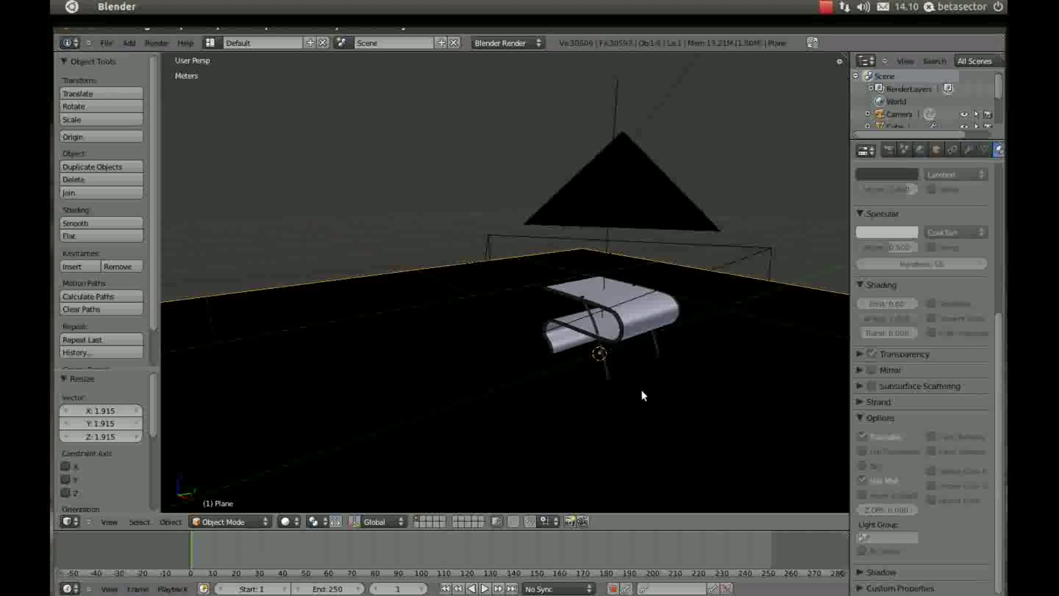
{"action": "middle_click_drag", "start_coordinate": [641, 391], "coordinate": [674, 407]}
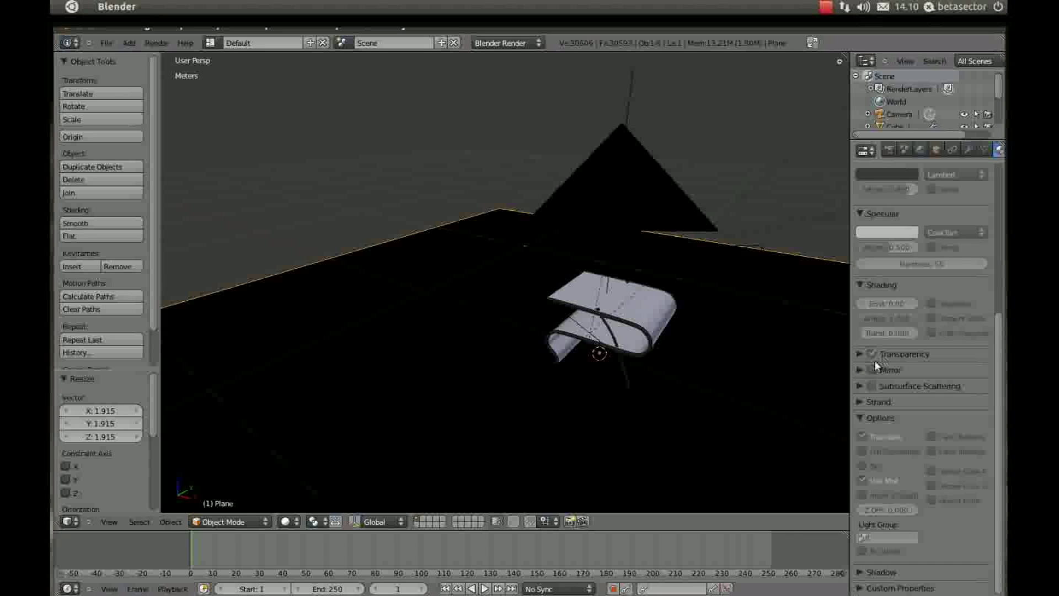
Expand and review the Floor Shadow material's shadow settings
{"action": "left_click", "coordinate": [878, 572]}
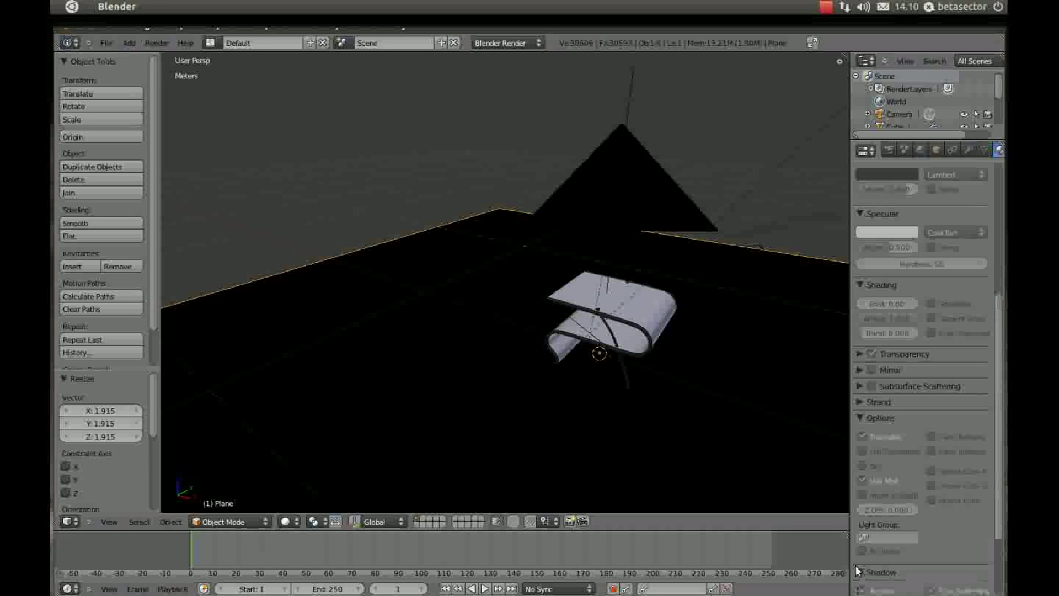
{"action": "scroll", "coordinate": [880, 524], "scroll_direction": "down", "scroll_amount": 1}
{"action": "scroll", "coordinate": [880, 497], "scroll_direction": "down", "scroll_amount": 4}
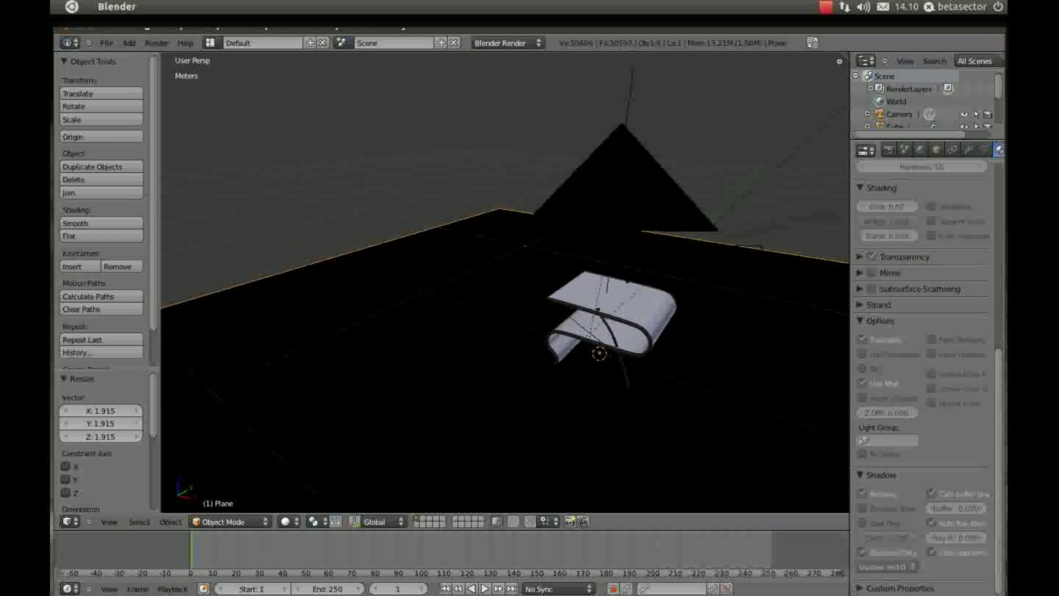
{"action": "scroll", "coordinate": [894, 430], "scroll_direction": "up", "scroll_amount": 5}
{"action": "scroll", "coordinate": [883, 429], "scroll_direction": "up", "scroll_amount": 8}
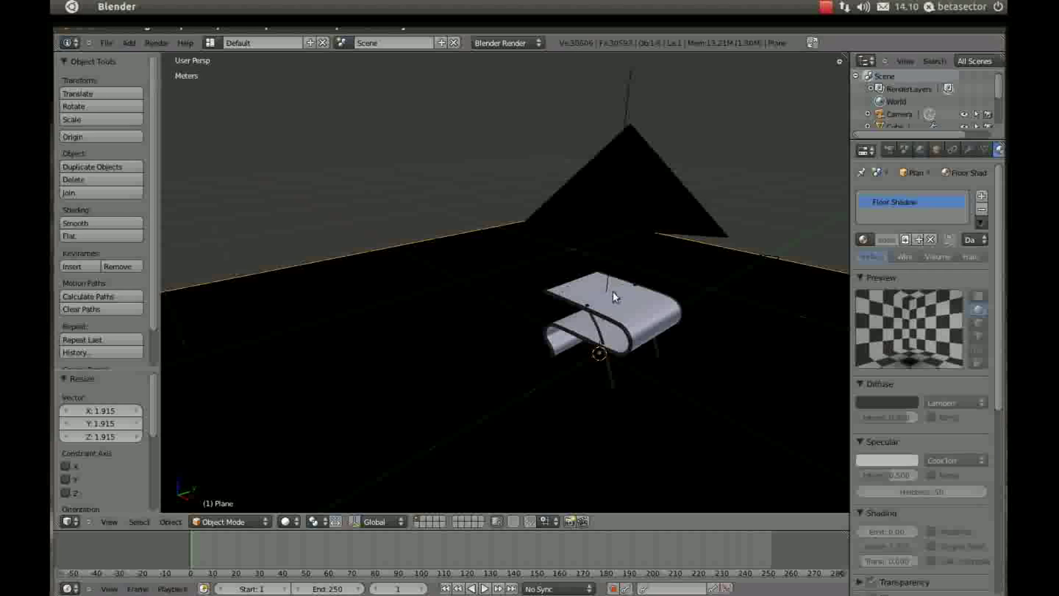
Select the table top and scroll through its Glass material settings
{"action": "mouse_move", "coordinate": [634, 248]}
{"action": "middle_mouse_down"}
{"action": "mouse_move", "coordinate": [697, 276]}
{"action": "mouse_move", "coordinate": [646, 267]}
{"action": "middle_mouse_up"}
{"action": "scroll", "coordinate": [644, 265], "scroll_direction": "up", "scroll_amount": 5}
{"action": "middle_click_drag", "start_coordinate": [714, 272], "coordinate": [555, 331]}
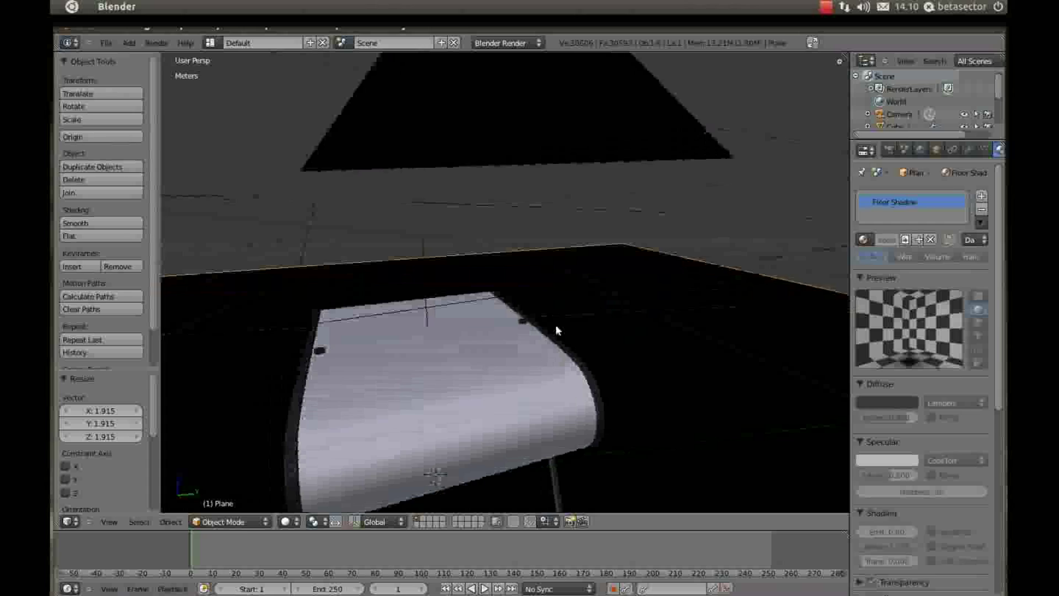
{"action": "right_click", "coordinate": [555, 326]}
{"action": "scroll", "coordinate": [925, 276], "scroll_direction": "down", "scroll_amount": 2}
{"action": "scroll", "coordinate": [911, 322], "scroll_direction": "down", "scroll_amount": 5}
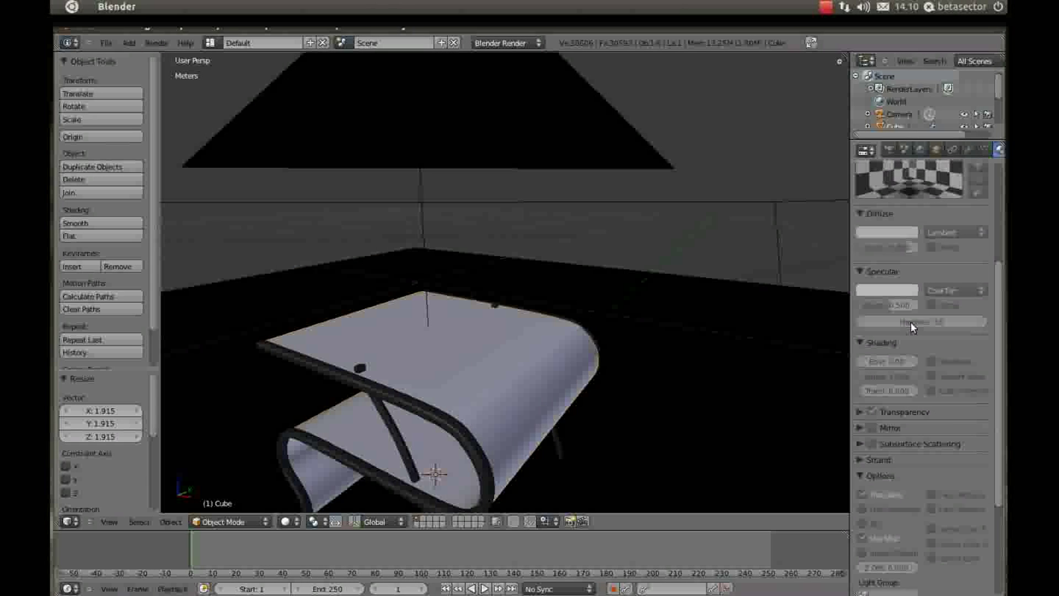
{"action": "scroll", "coordinate": [917, 302], "scroll_direction": "down", "scroll_amount": 3}
{"action": "scroll", "coordinate": [918, 303], "scroll_direction": "down", "scroll_amount": 1}
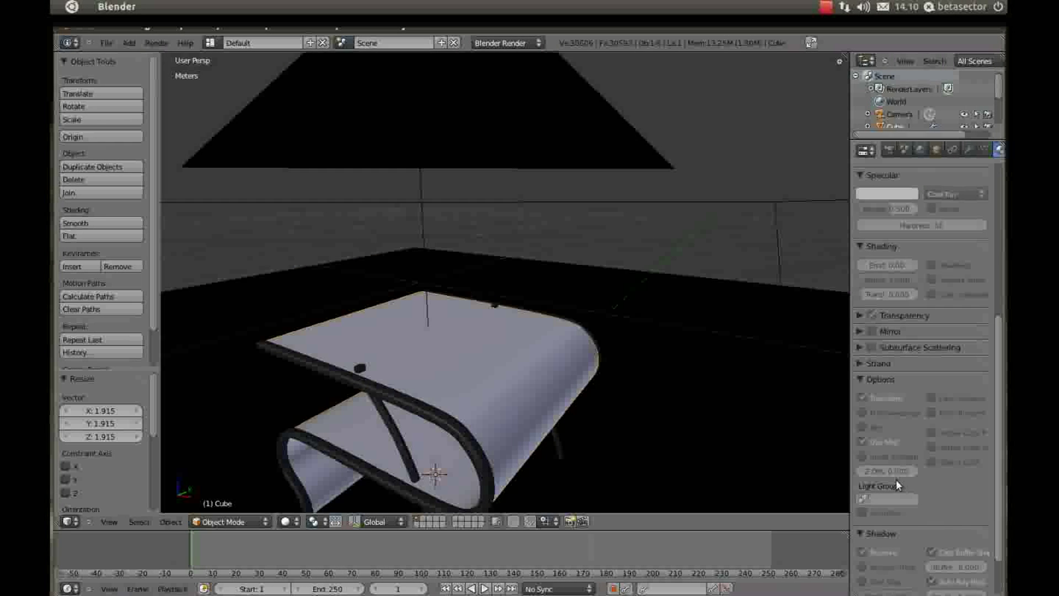
{"action": "scroll", "coordinate": [901, 439], "scroll_direction": "up", "scroll_amount": 6}
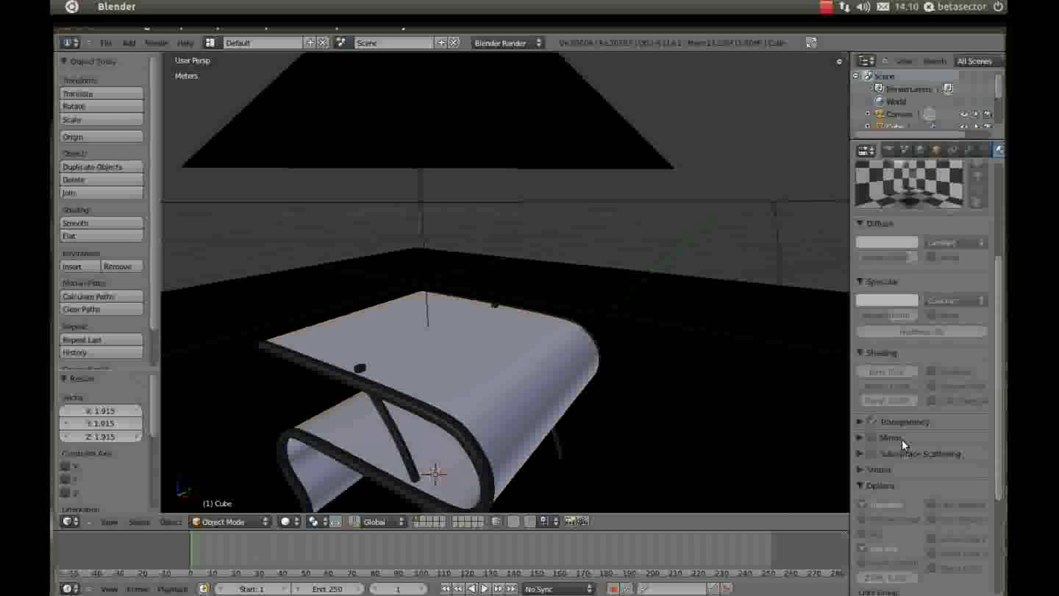
{"action": "scroll", "coordinate": [901, 439], "scroll_direction": "up", "scroll_amount": 6}
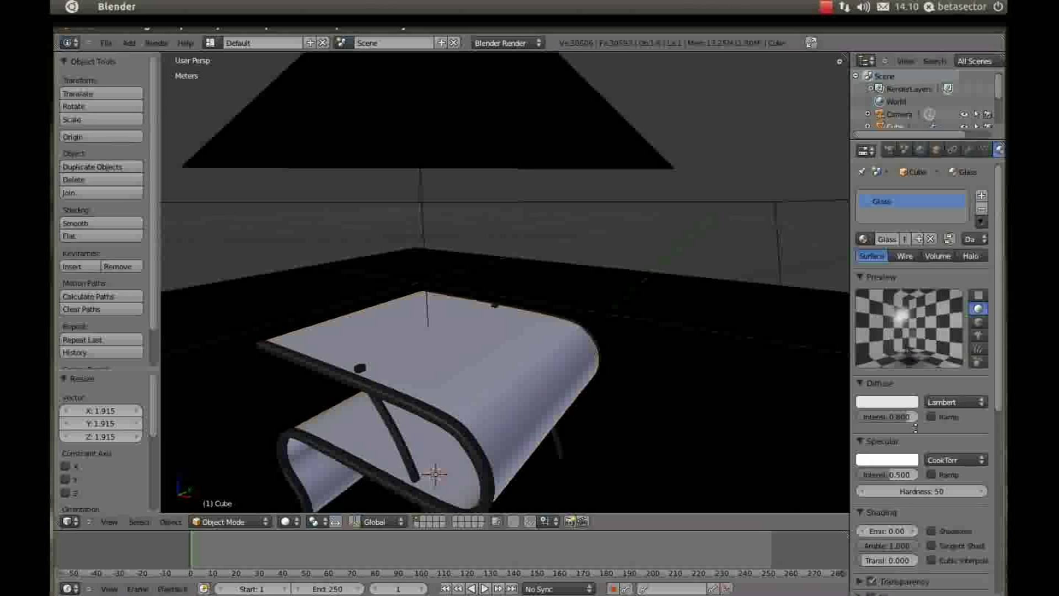
{"action": "scroll", "coordinate": [913, 447], "scroll_direction": "down", "scroll_amount": 10}
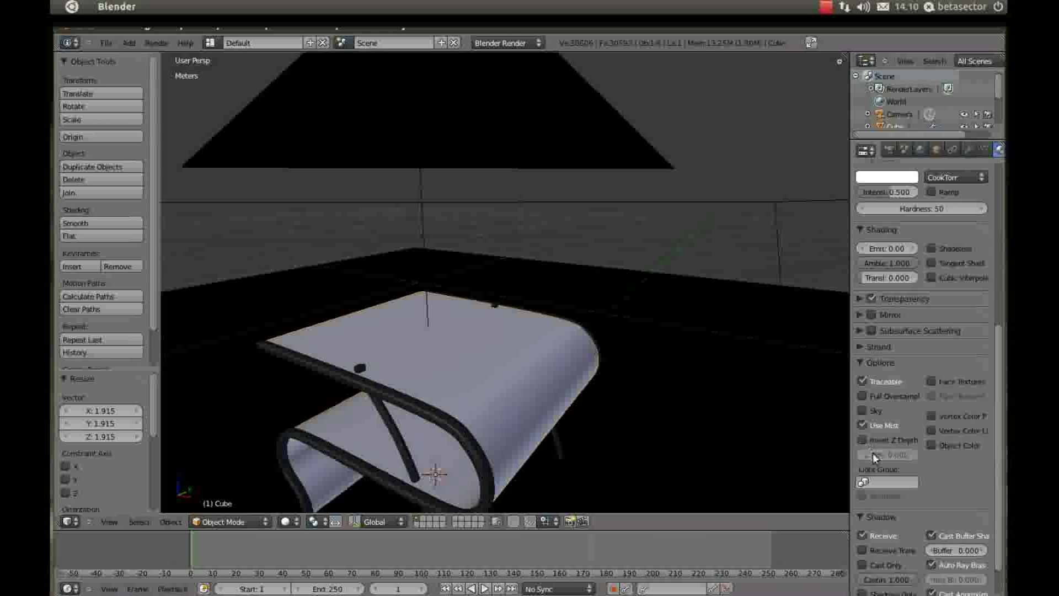
Save the table over the existing blend file from a higher viewpoint
{"action": "scroll", "coordinate": [880, 461], "scroll_direction": "up", "scroll_amount": 1}
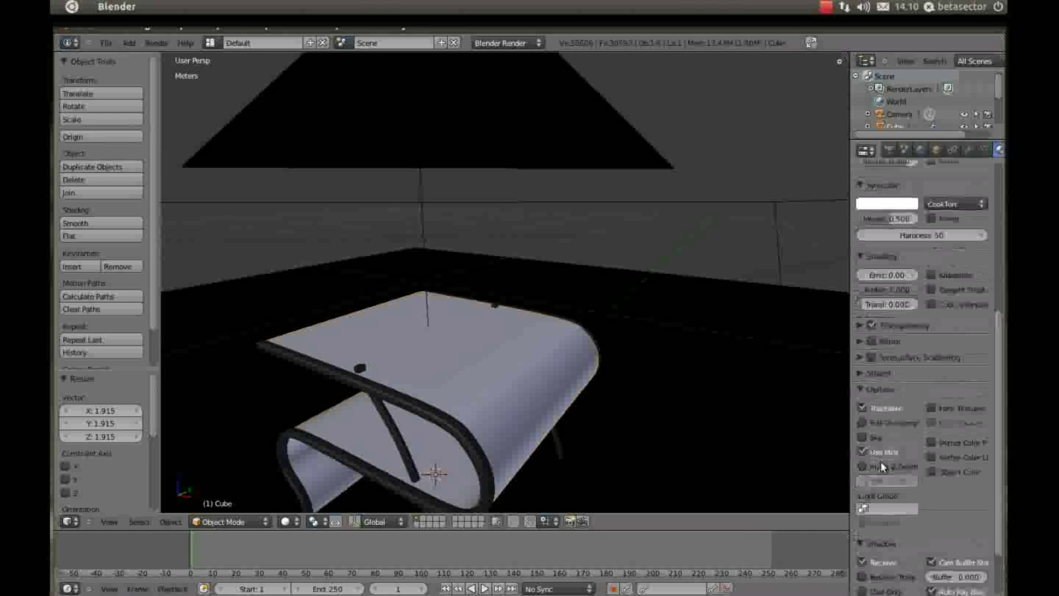
{"action": "scroll", "coordinate": [899, 419], "scroll_direction": "down", "scroll_amount": 2}
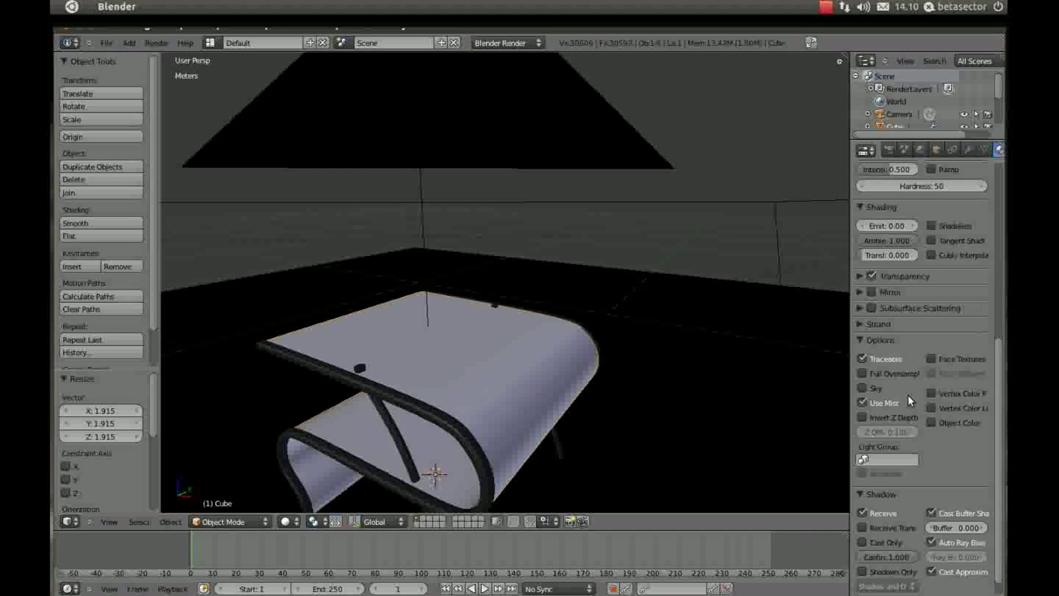
{"action": "mouse_move", "coordinate": [583, 339]}
{"action": "middle_mouse_down"}
{"action": "mouse_move", "coordinate": [644, 403]}
{"action": "mouse_move", "coordinate": [690, 303]}
{"action": "mouse_move", "coordinate": [650, 319]}
{"action": "mouse_move", "coordinate": [647, 295]}
{"action": "mouse_move", "coordinate": [681, 267]}
{"action": "mouse_move", "coordinate": [647, 284]}
{"action": "middle_mouse_up"}
{"action": "key", "text": "ctrl+s"}
{"action": "left_click", "coordinate": [599, 314]}
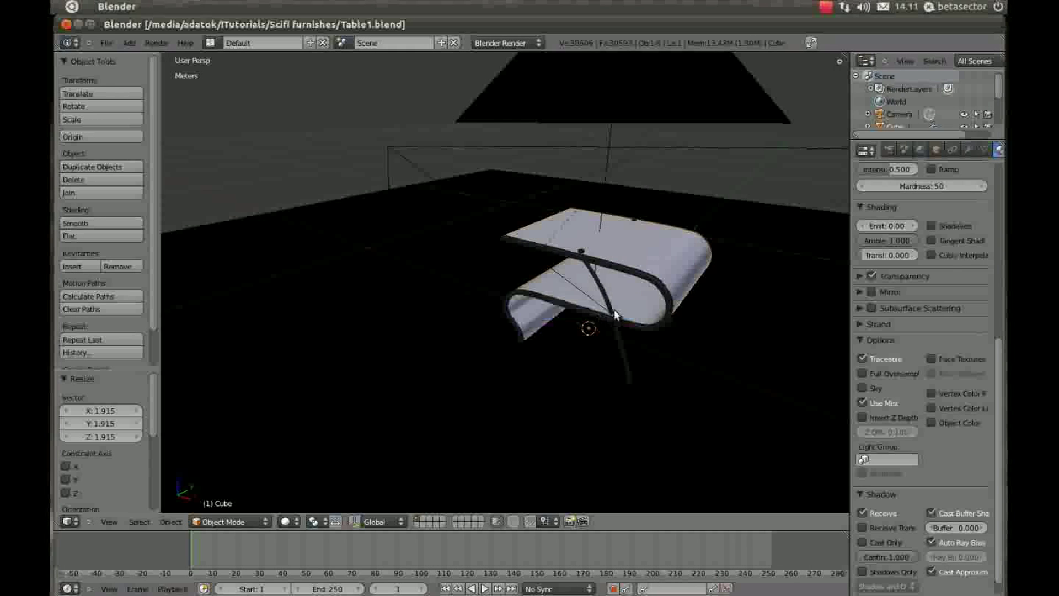
Render the scene with F12 and close the finished render
{"action": "key", "text": "F12"}
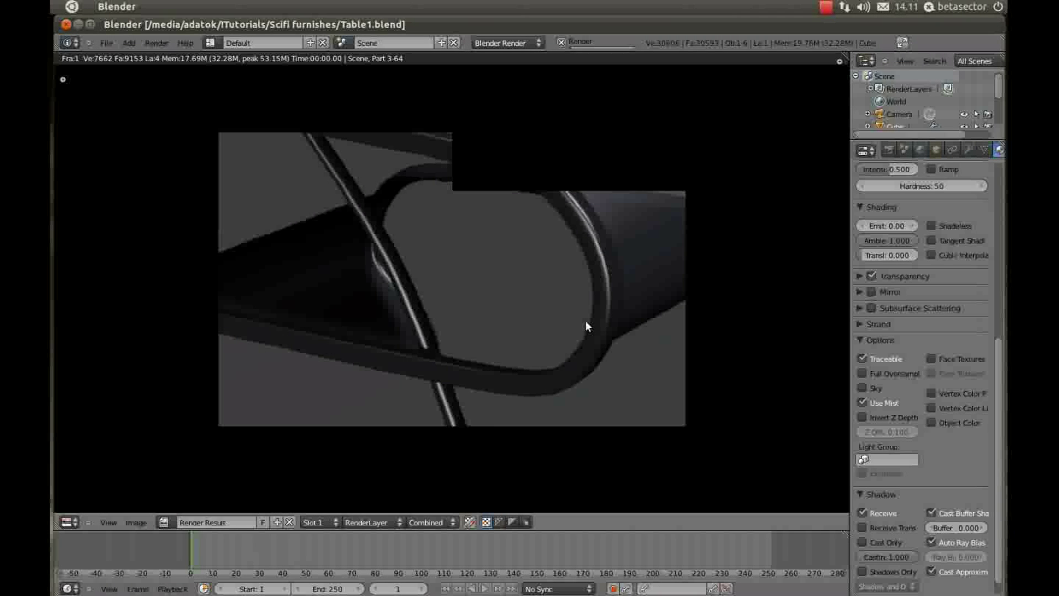
{"action": "scroll", "coordinate": [586, 326], "scroll_direction": "down", "scroll_amount": 2}
{"action": "scroll", "coordinate": [586, 326], "scroll_direction": "down", "scroll_amount": 2}
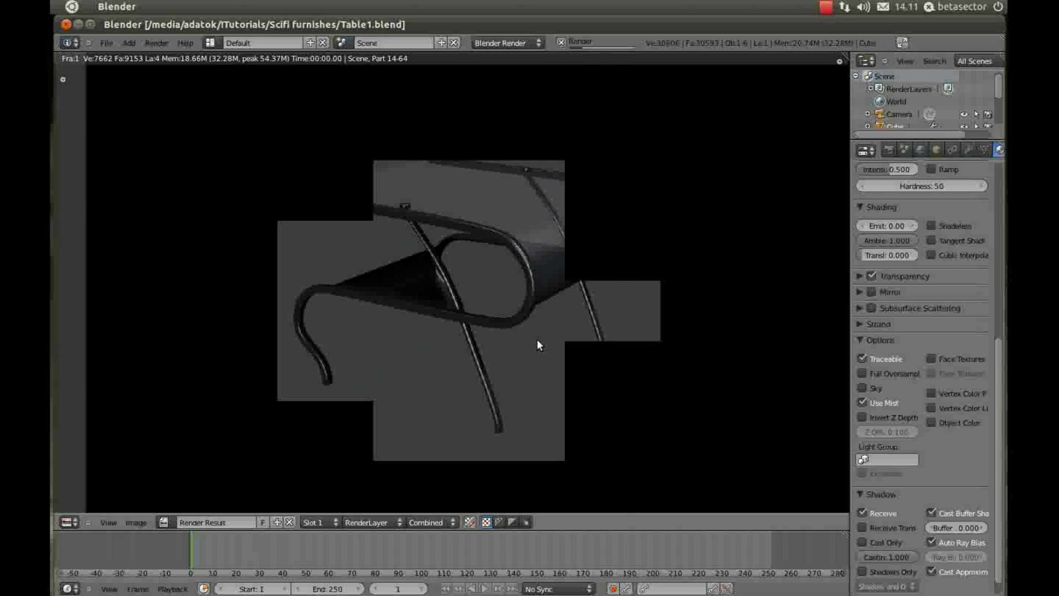
{"action": "scroll", "coordinate": [539, 344], "scroll_direction": "up", "scroll_amount": 2}
{"action": "scroll", "coordinate": [538, 341], "scroll_direction": "up", "scroll_amount": 1}
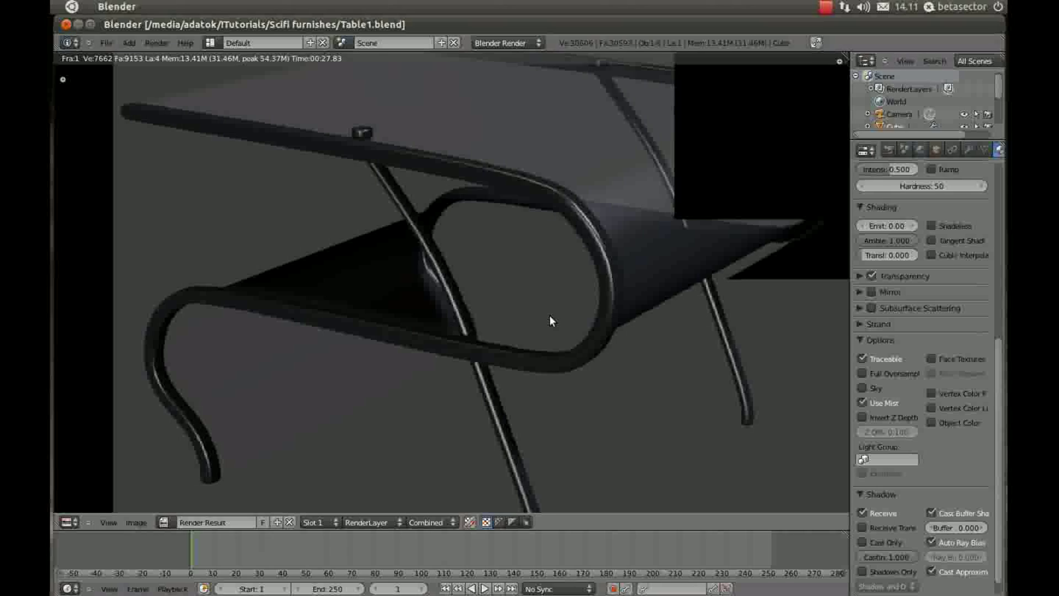
{"action": "key", "text": "Escape"}
Set the Glass material's raytrace transparency Depth to 4 and Falloff to 0.700
{"action": "middle_click_drag", "start_coordinate": [656, 263], "coordinate": [612, 264]}
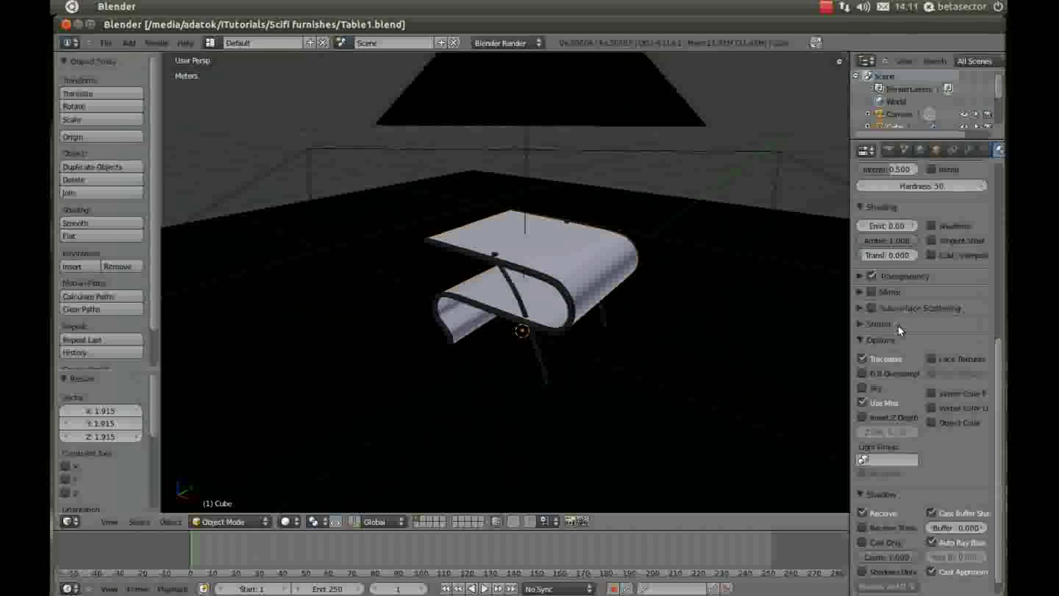
{"action": "scroll", "coordinate": [902, 468], "scroll_direction": "up", "scroll_amount": 2}
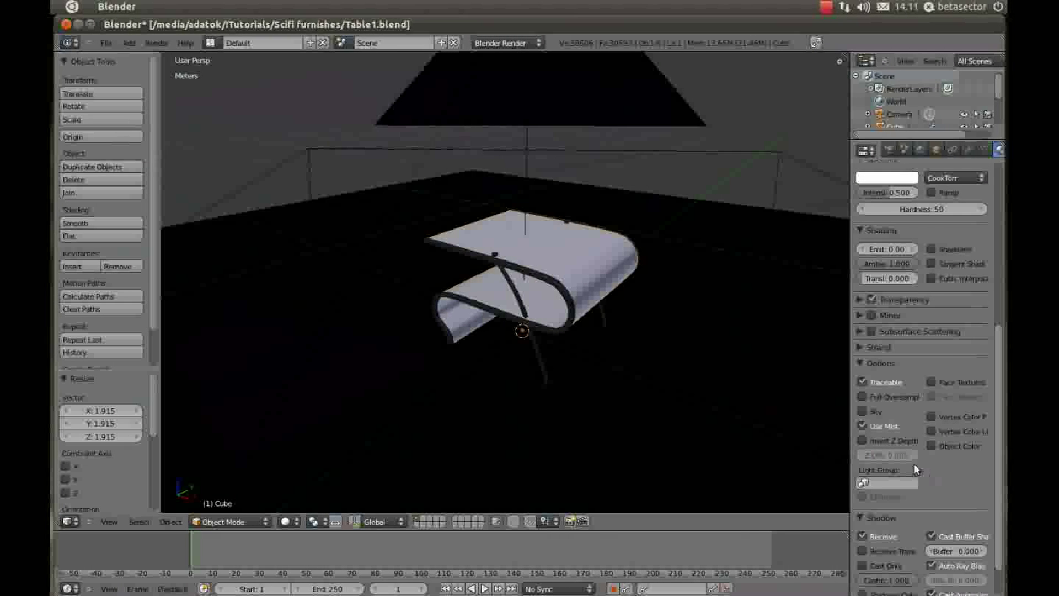
{"action": "scroll", "coordinate": [894, 419], "scroll_direction": "up", "scroll_amount": 1}
{"action": "left_click", "coordinate": [861, 370]}
{"action": "left_click", "coordinate": [859, 311]}
{"action": "scroll", "coordinate": [883, 331], "scroll_direction": "down", "scroll_amount": 3}
{"action": "left_click", "coordinate": [914, 390]}
{"action": "left_click", "coordinate": [914, 391]}
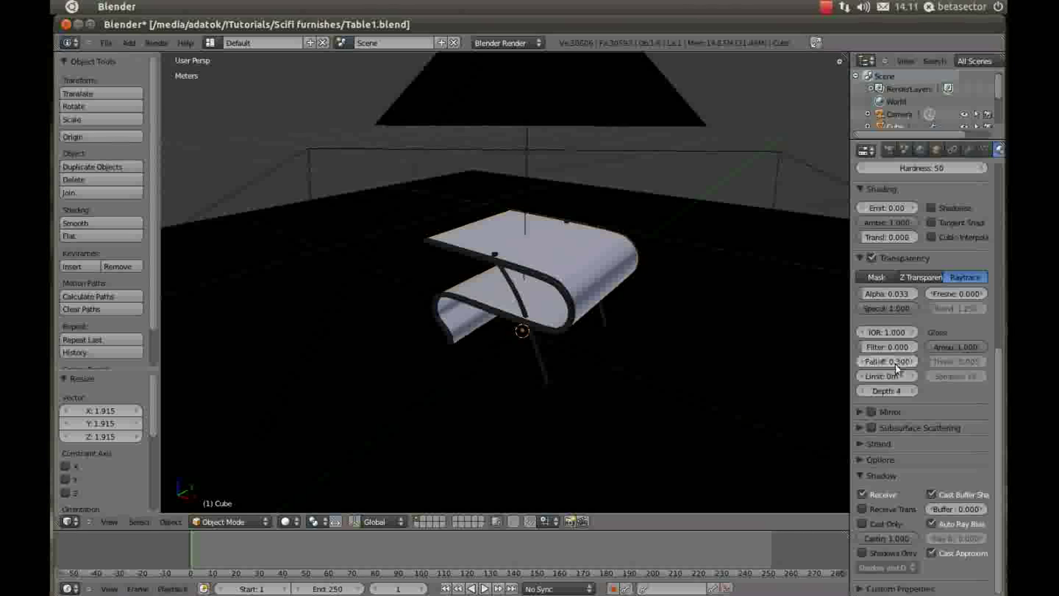
{"action": "left_click_drag", "start_coordinate": [895, 363], "coordinate": [917, 397]}
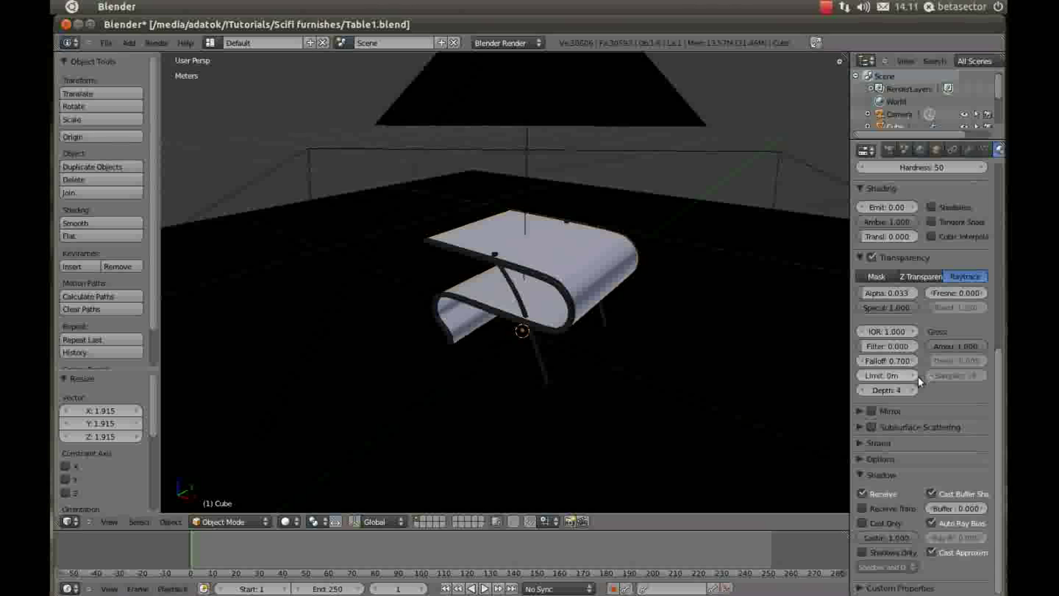
Review the Glass material options, then orbit the view around the table
{"action": "scroll", "coordinate": [920, 377], "scroll_direction": "up", "scroll_amount": 2}
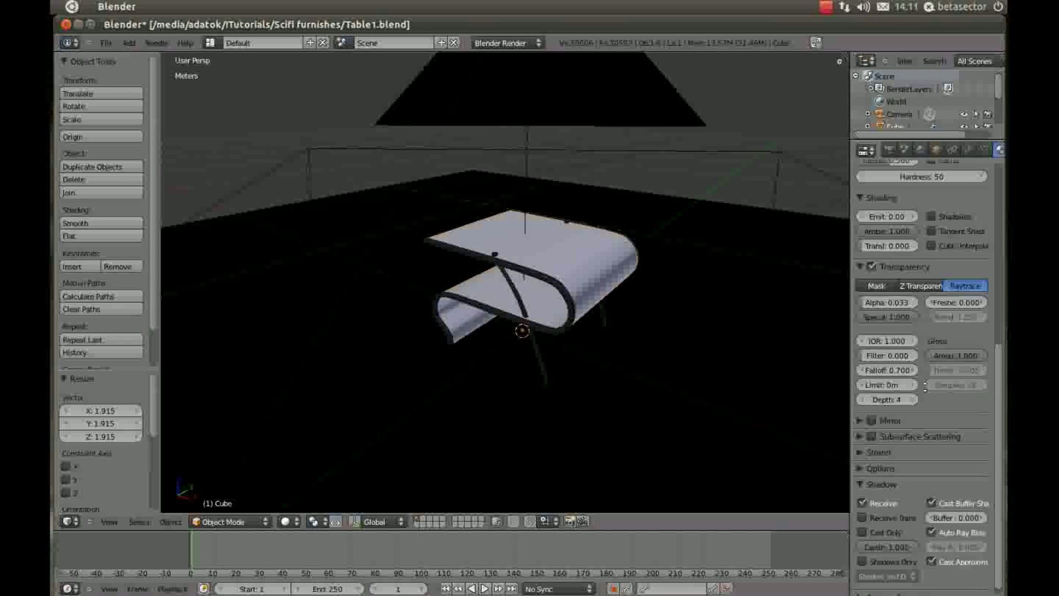
{"action": "scroll", "coordinate": [927, 380], "scroll_direction": "down", "scroll_amount": 2}
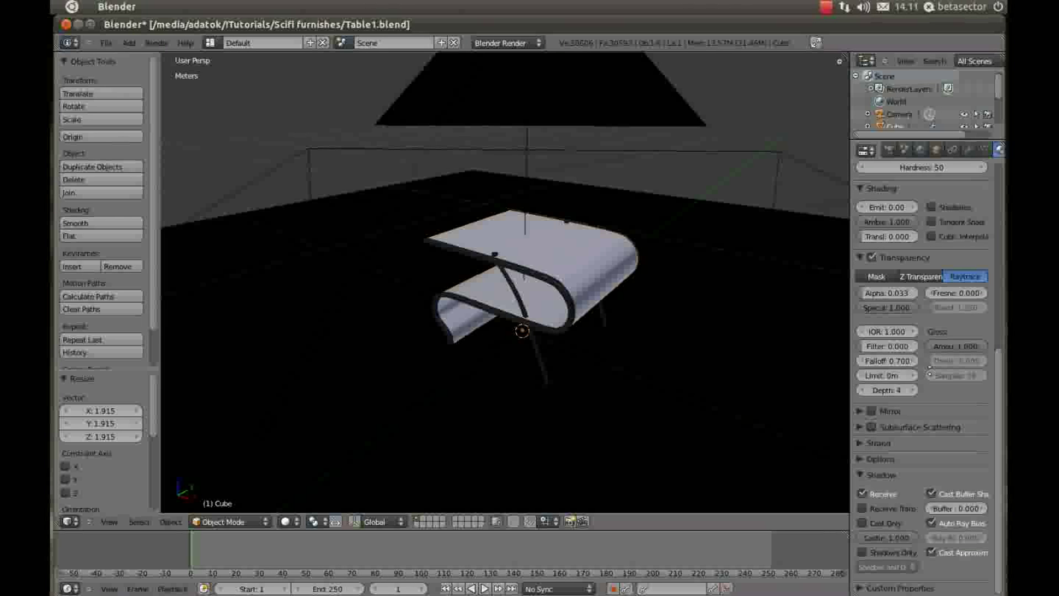
{"action": "left_click", "coordinate": [879, 459]}
{"action": "scroll", "coordinate": [895, 435], "scroll_direction": "down", "scroll_amount": 5}
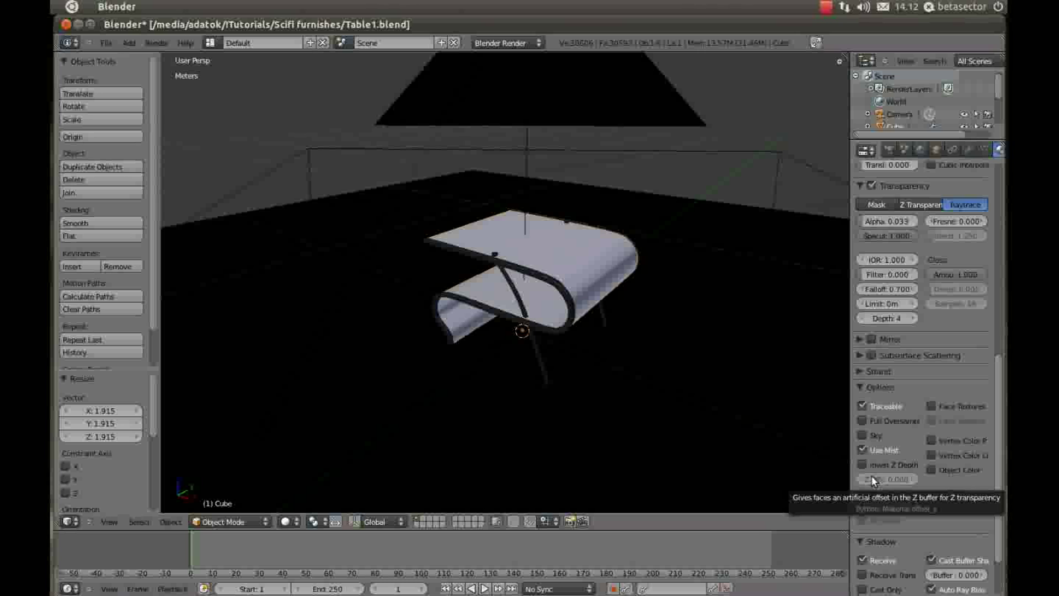
{"action": "left_click", "coordinate": [860, 382]}
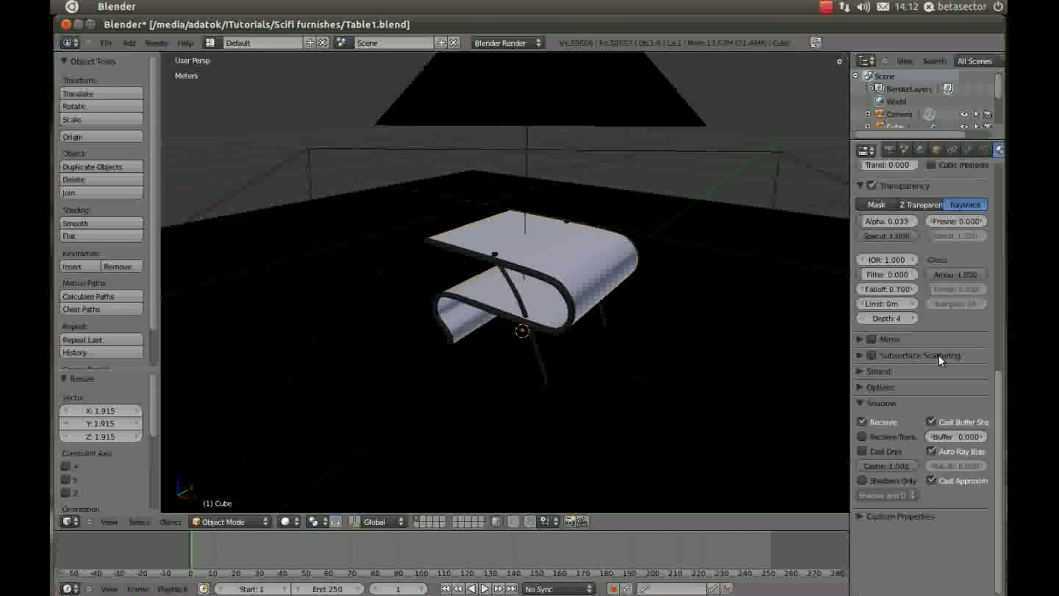
{"action": "scroll", "coordinate": [921, 331], "scroll_direction": "up", "scroll_amount": 4}
{"action": "scroll", "coordinate": [919, 316], "scroll_direction": "down", "scroll_amount": 1}
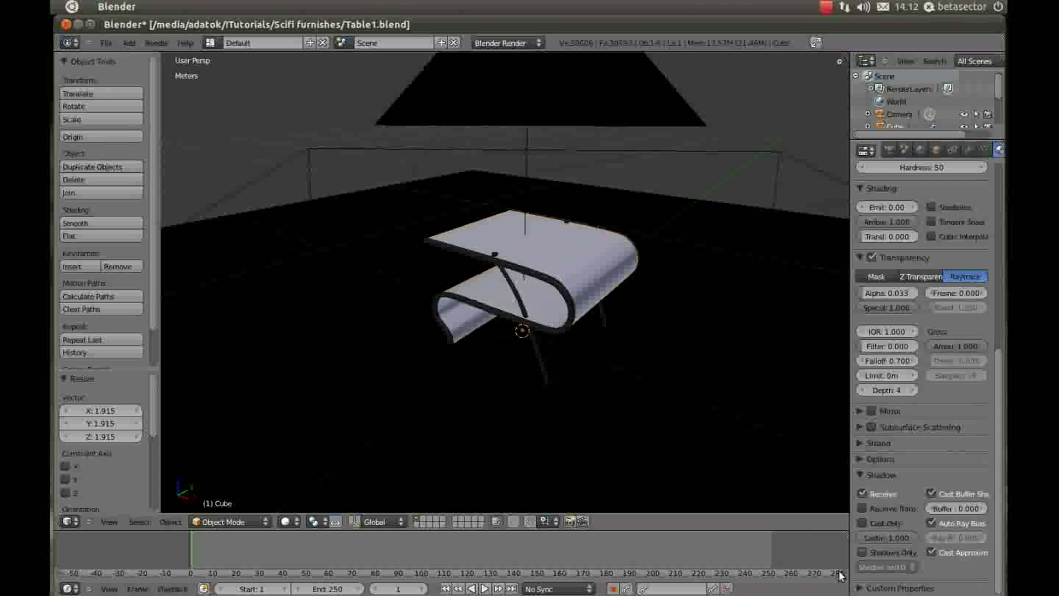
{"action": "scroll", "coordinate": [860, 513], "scroll_direction": "up", "scroll_amount": 5}
{"action": "scroll", "coordinate": [958, 411], "scroll_direction": "up", "scroll_amount": 1}
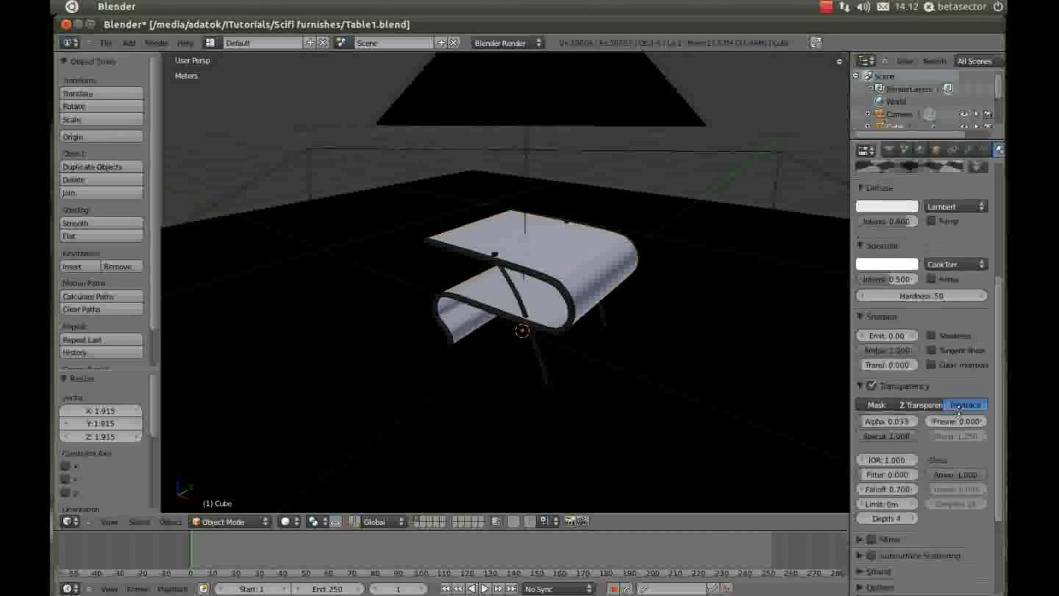
{"action": "scroll", "coordinate": [937, 387], "scroll_direction": "up", "scroll_amount": 4}
{"action": "scroll", "coordinate": [937, 386], "scroll_direction": "up", "scroll_amount": 4}
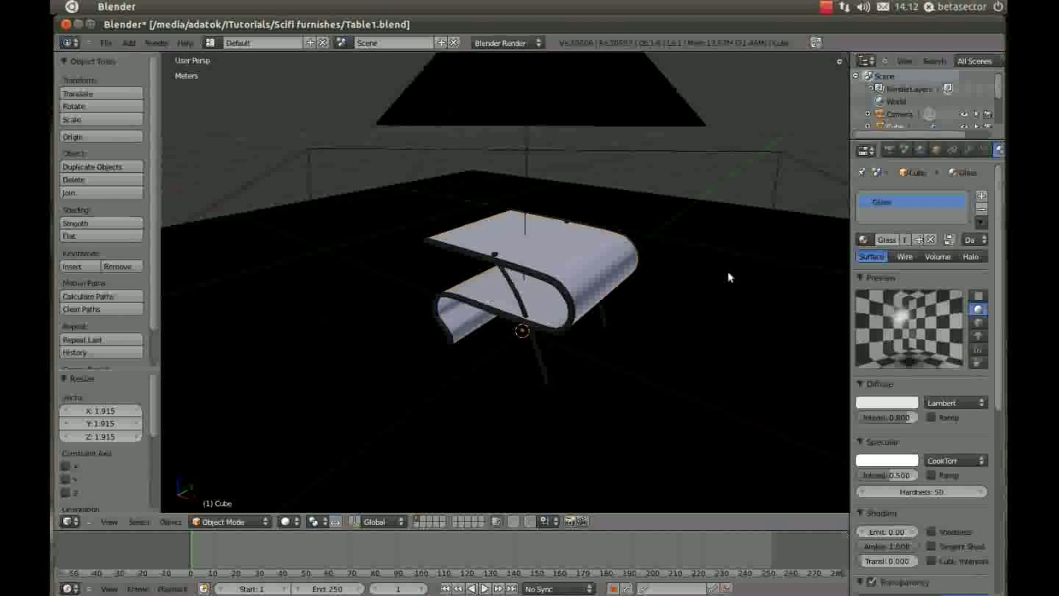
{"action": "mouse_move", "coordinate": [565, 324]}
{"action": "middle_mouse_down"}
{"action": "mouse_move", "coordinate": [613, 293]}
{"action": "mouse_move", "coordinate": [576, 304]}
{"action": "middle_mouse_up"}
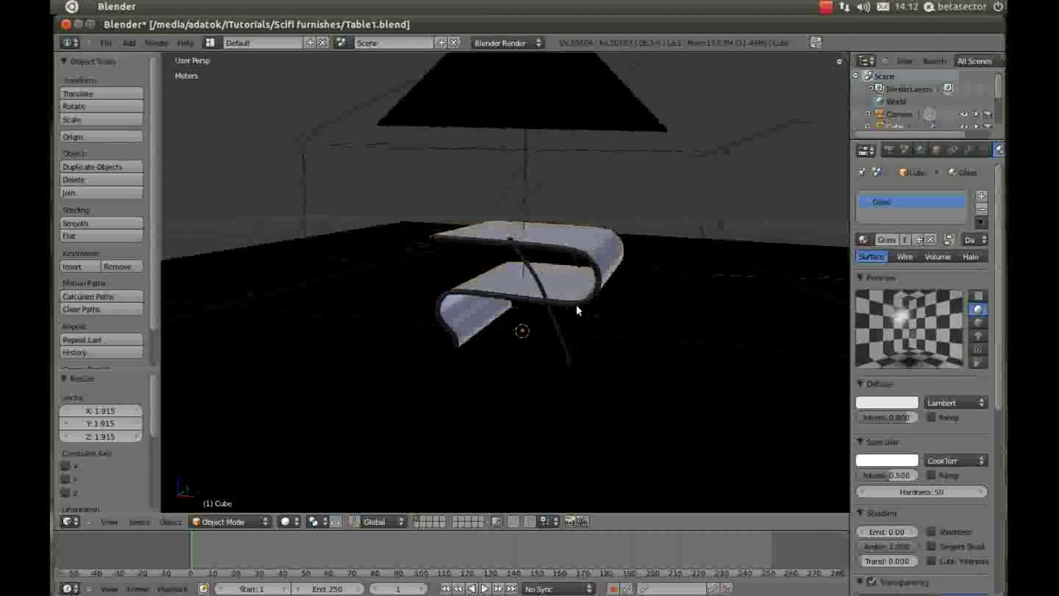
Turn on ambient occlusion and environment lighting in the World settings
{"action": "scroll", "coordinate": [571, 306], "scroll_direction": "up", "scroll_amount": 2}
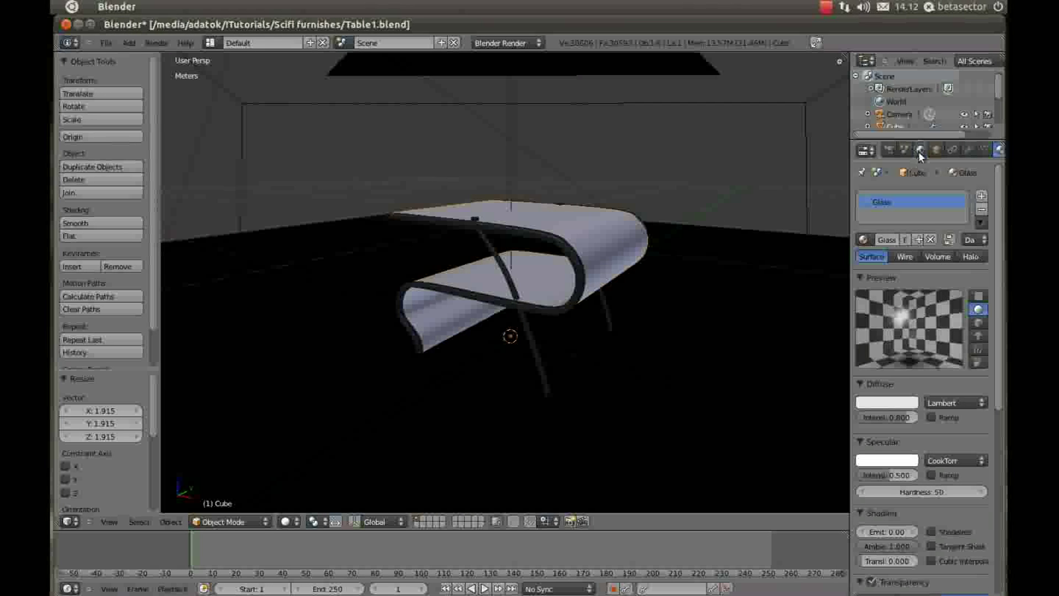
{"action": "left_click", "coordinate": [919, 151]}
{"action": "scroll", "coordinate": [907, 252], "scroll_direction": "down", "scroll_amount": 3}
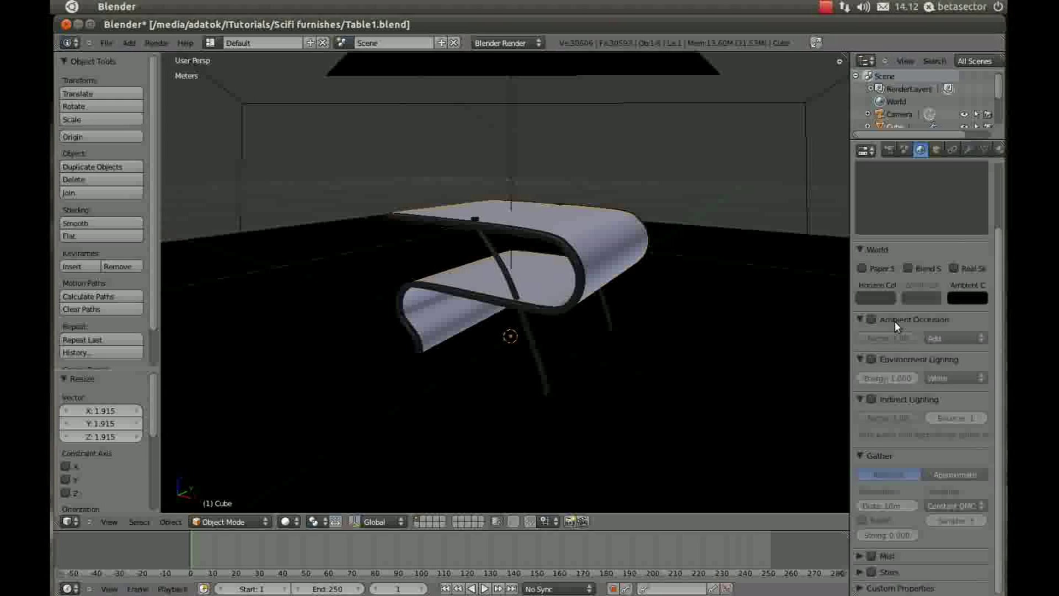
{"action": "left_click", "coordinate": [869, 320]}
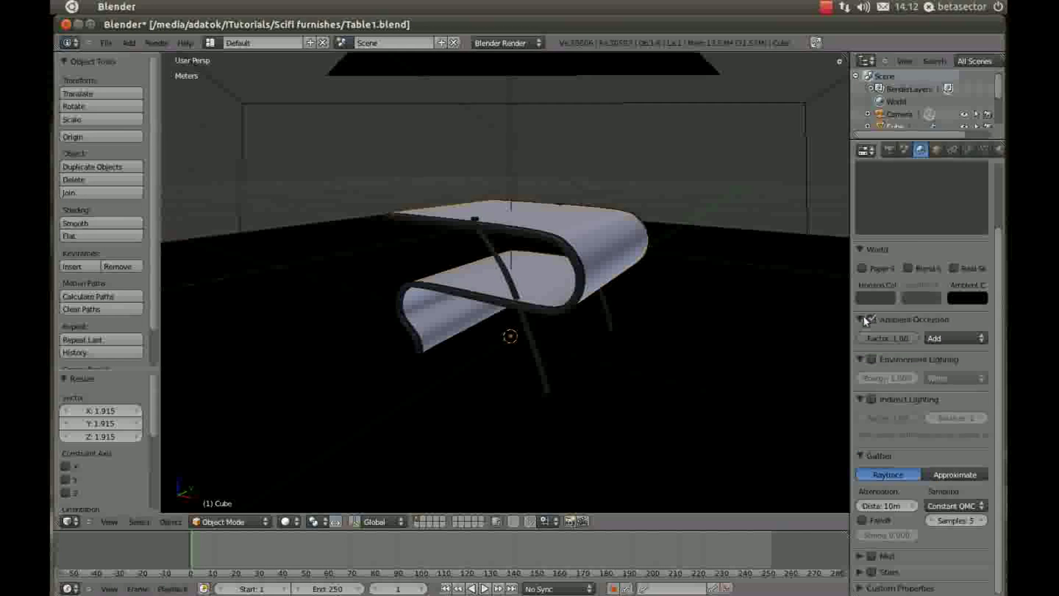
{"action": "left_click", "coordinate": [872, 359]}
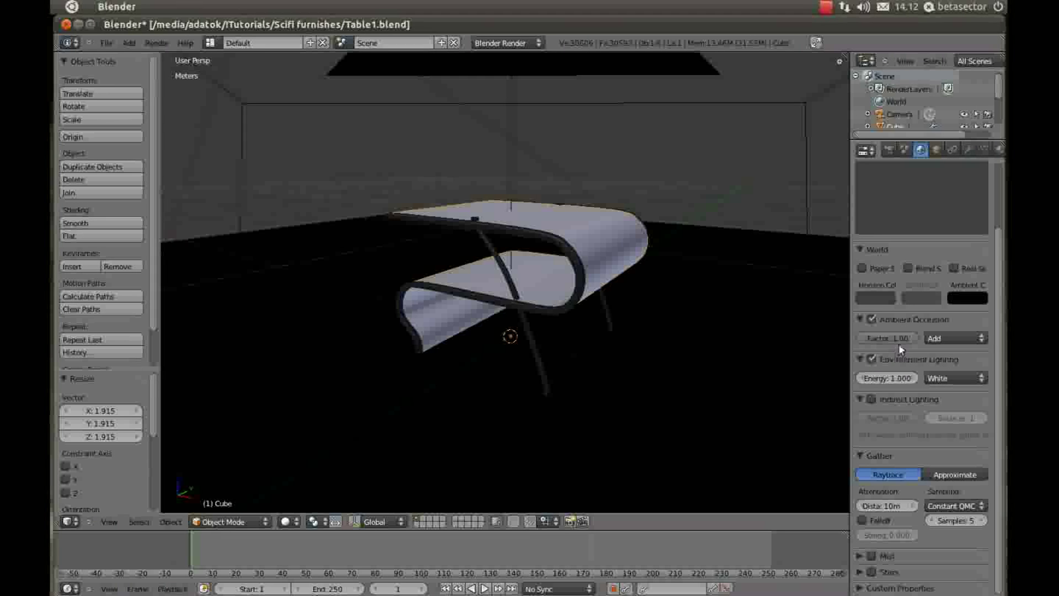
Set the ambient occlusion factor to 0.70 and environment lighting energy to 0.750
{"action": "scroll", "coordinate": [899, 359], "scroll_direction": "up", "scroll_amount": 1}
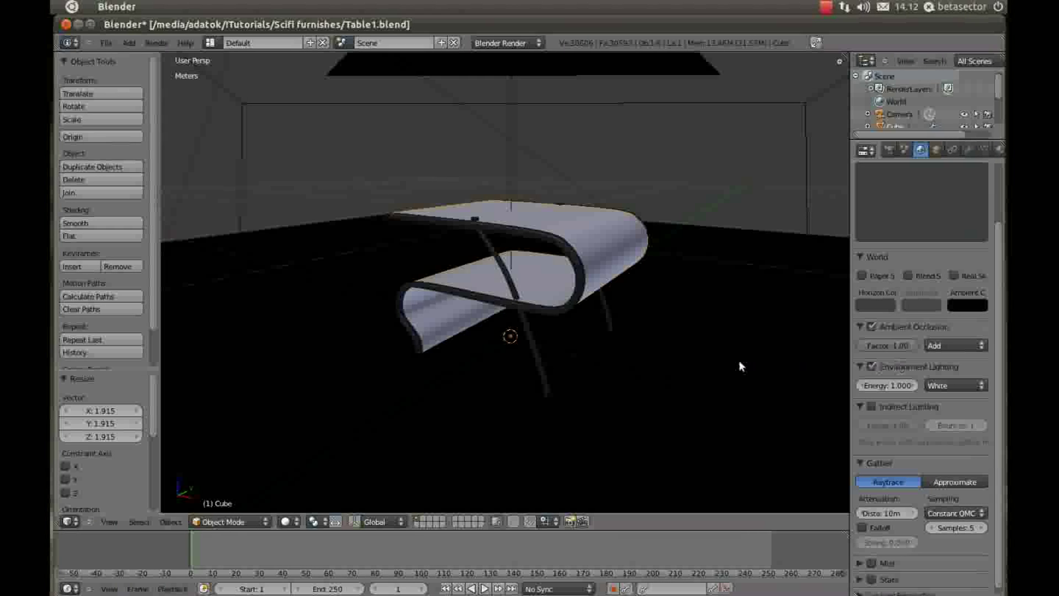
{"action": "left_click", "coordinate": [889, 345]}
{"action": "key", "text": "Return"}
{"action": "left_click", "coordinate": [884, 385]}
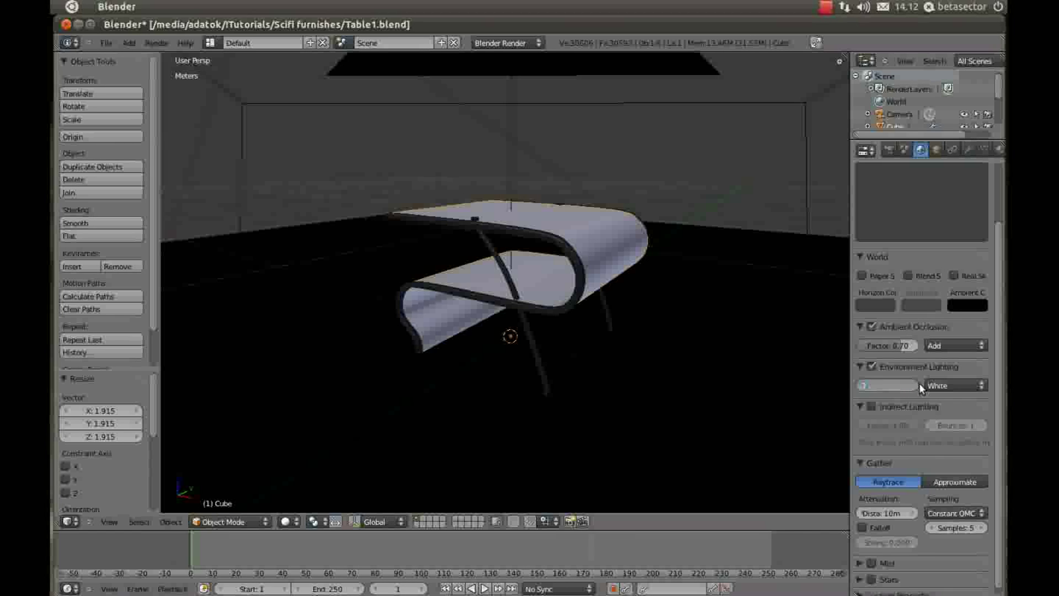
{"action": "key", "text": "Return"}
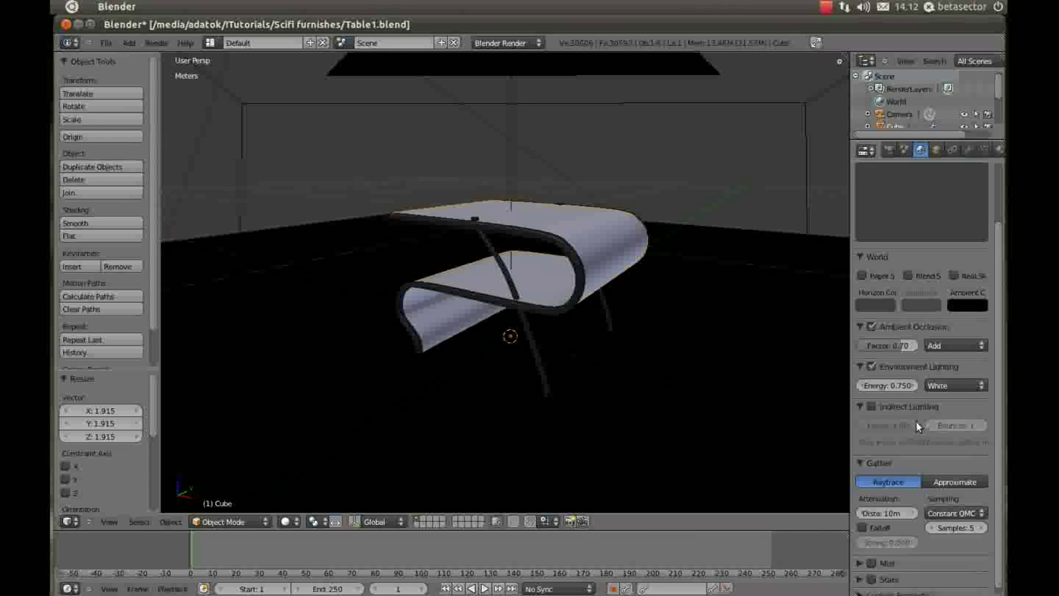
Raise the raytraced gather samples from 5 to 10
{"action": "scroll", "coordinate": [924, 474], "scroll_direction": "down", "scroll_amount": 1}
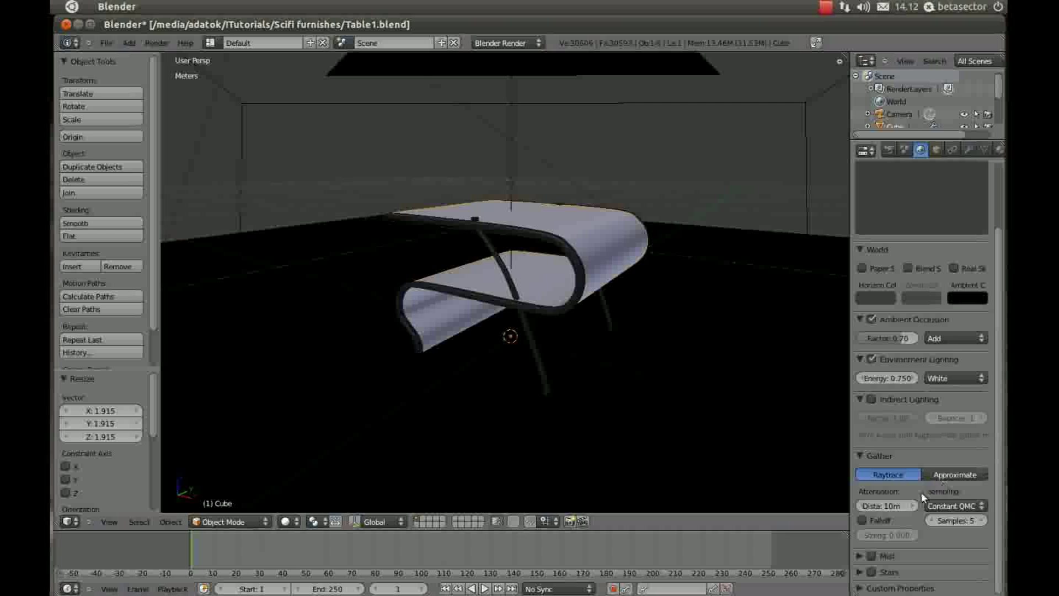
{"action": "left_click", "coordinate": [953, 518]}
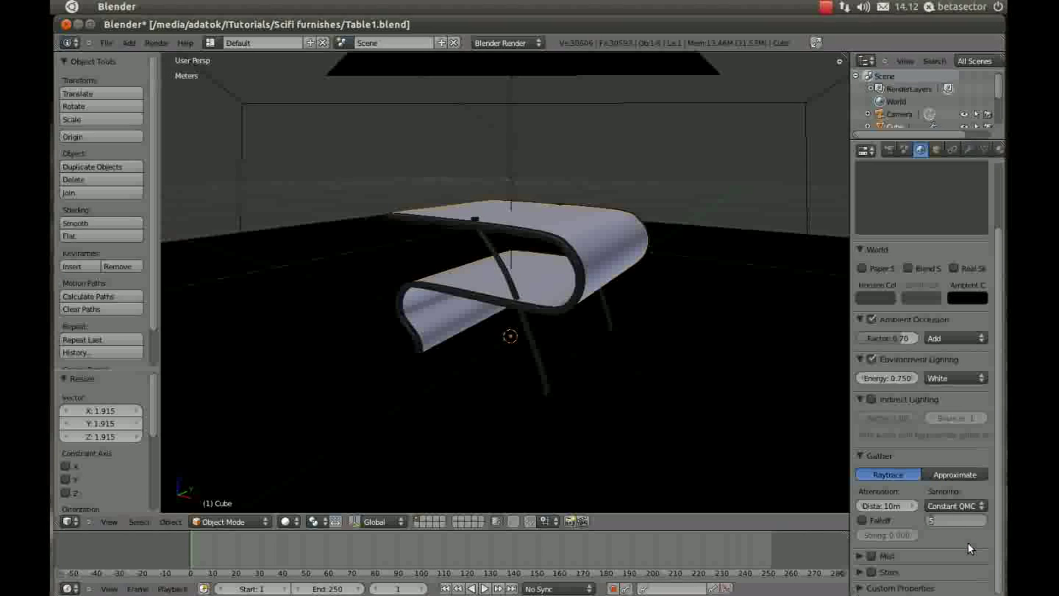
{"action": "type", "text": "10"}
{"action": "key", "text": "Return"}
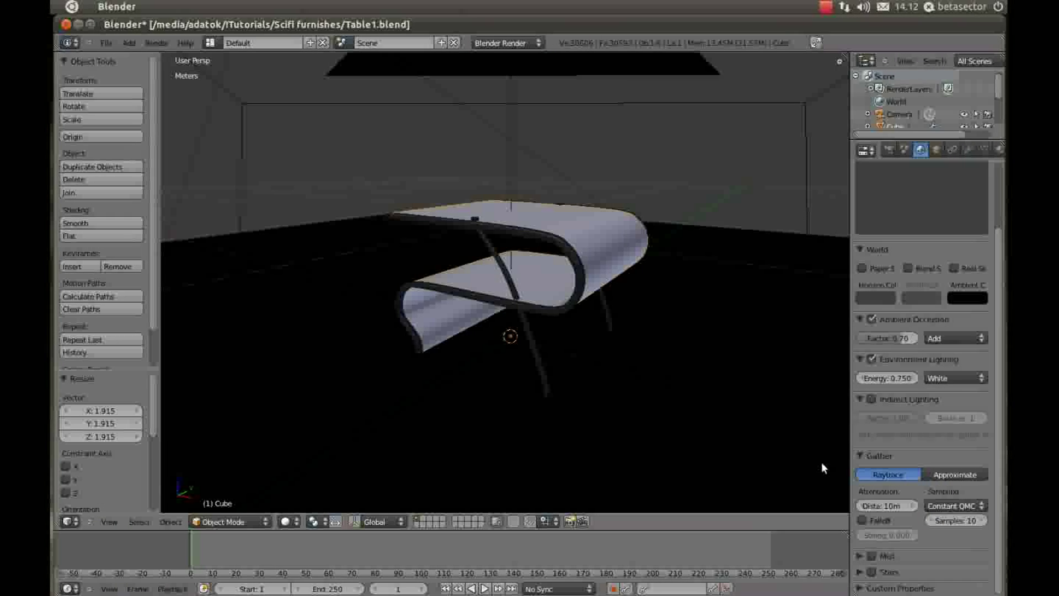
{"action": "scroll", "coordinate": [911, 525], "scroll_direction": "up", "scroll_amount": 5}
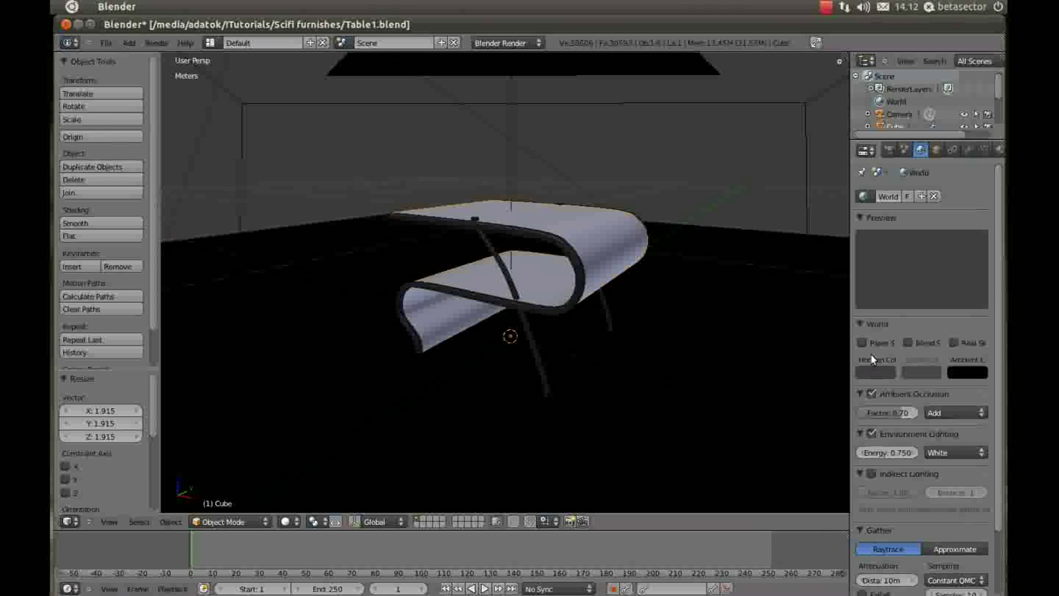
After a test render, set the render resolution to 1000 × 1000 at 80%
{"action": "key", "text": "F12"}
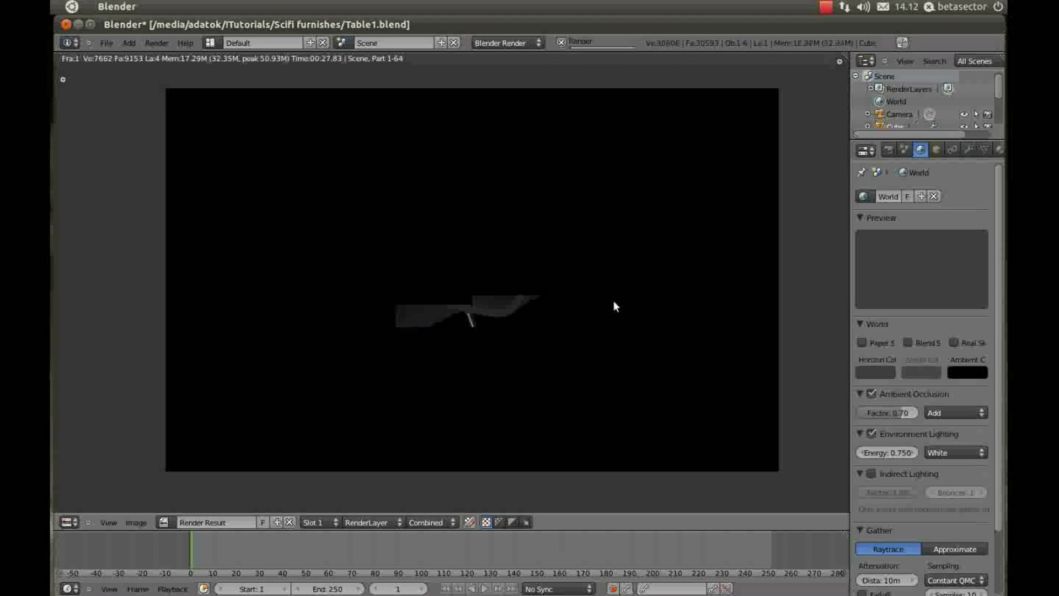
{"action": "left_click", "coordinate": [888, 151]}
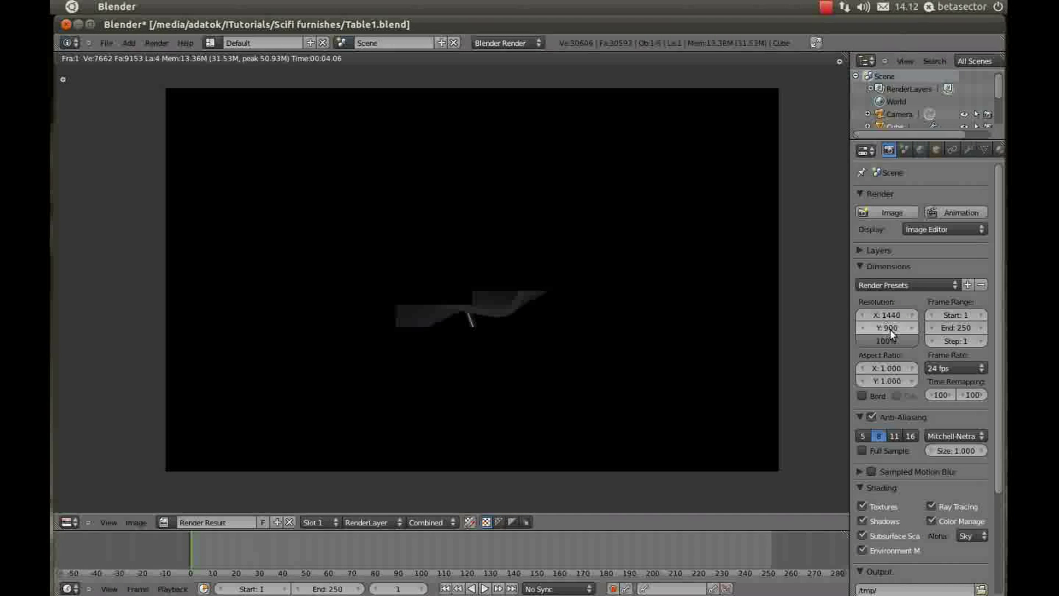
{"action": "type", "text": "00"}
{"action": "key", "text": "Return"}
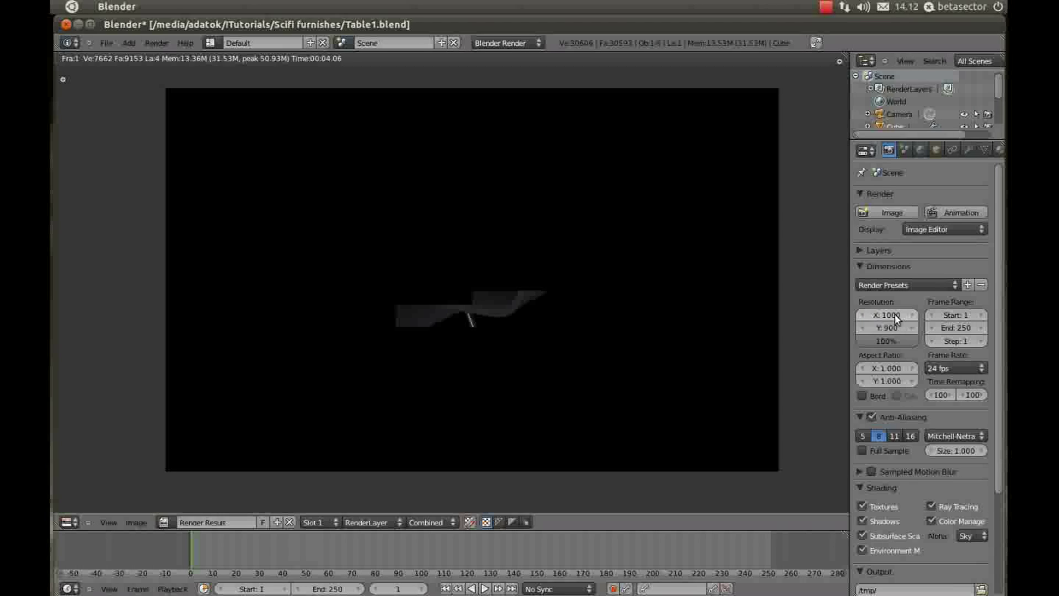
{"action": "type", "text": "100"}
{"action": "key", "text": "Return"}
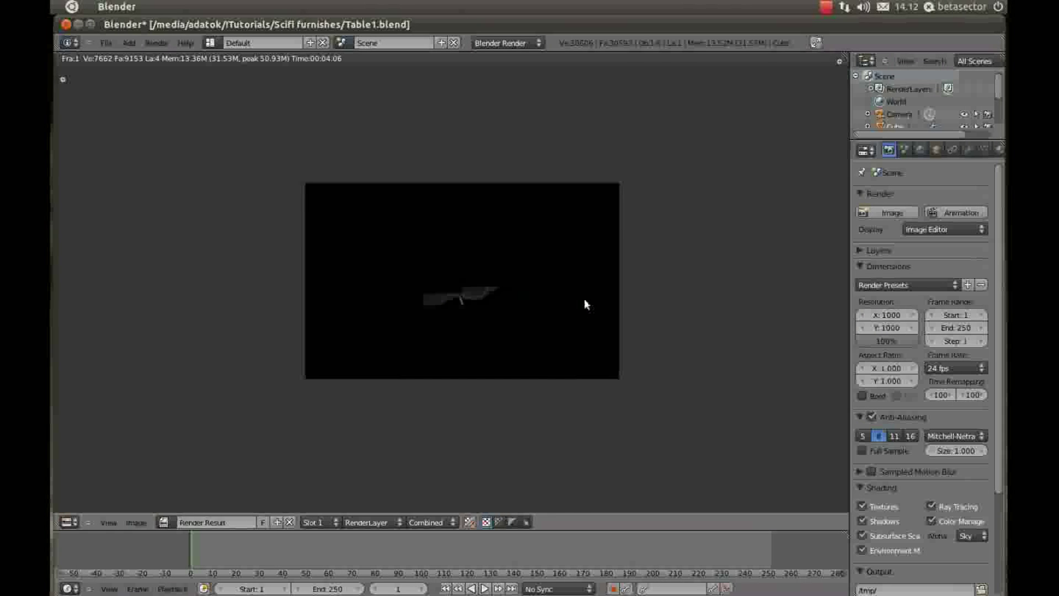
{"action": "key", "text": "Escape"}
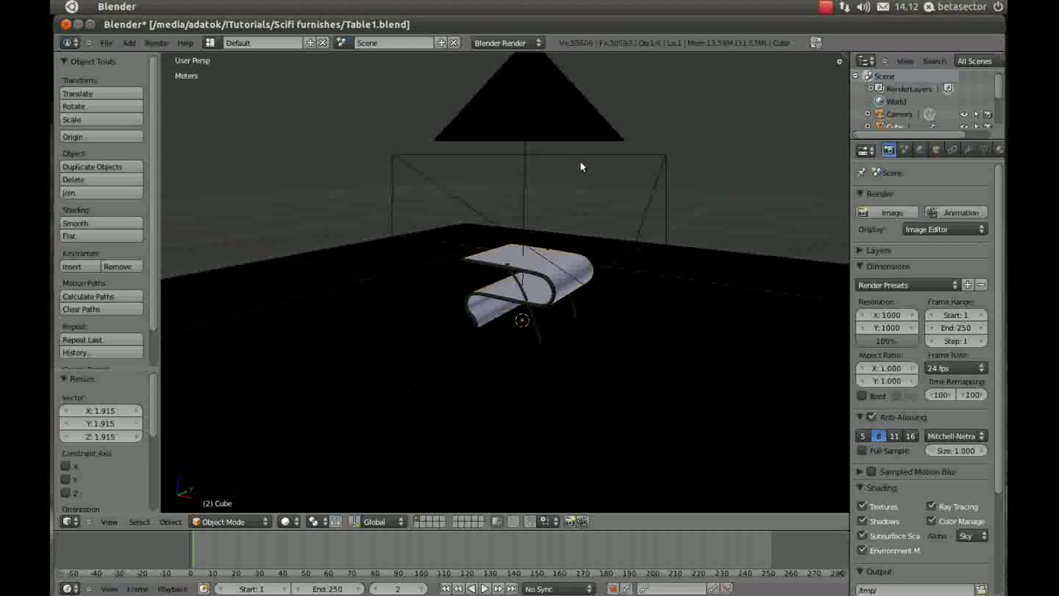
Move the camera sideways along X and lower it slightly along Z, viewing through it
{"action": "right_click", "coordinate": [580, 157]}
{"action": "scroll", "coordinate": [582, 189], "scroll_direction": "up", "scroll_amount": 2}
{"action": "key", "text": "KP_0"}
{"action": "key", "text": "g"}
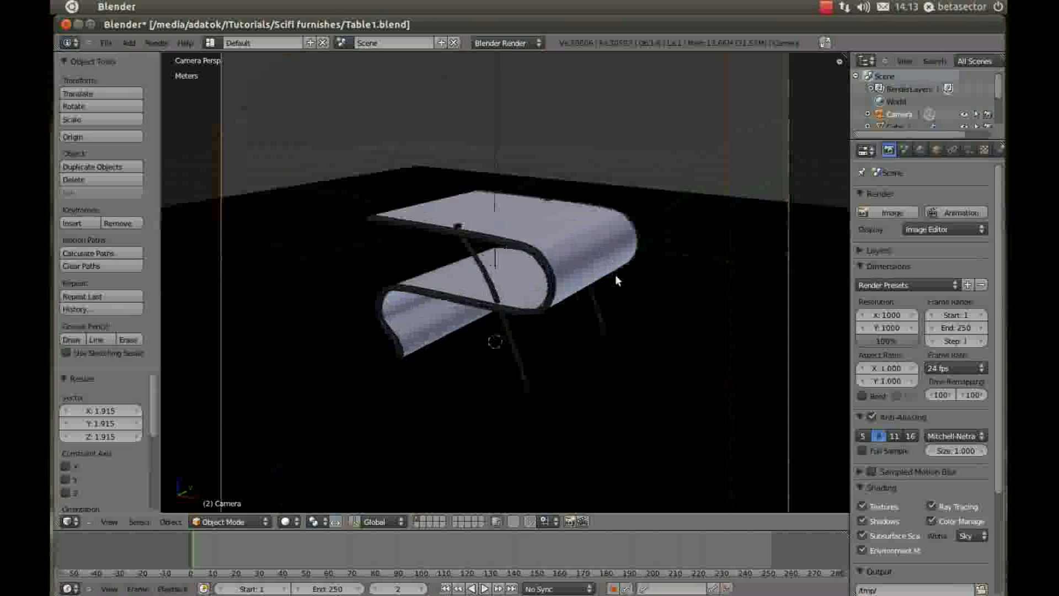
{"action": "key", "text": "x"}
{"action": "left_click", "coordinate": [607, 282]}
{"action": "left_click_drag", "start_coordinate": [888, 341], "coordinate": [861, 345]}
Render a new test image and inspect the table and legs in the result
{"action": "key", "text": "F12"}
{"action": "scroll", "coordinate": [549, 248], "scroll_direction": "up", "scroll_amount": 3}
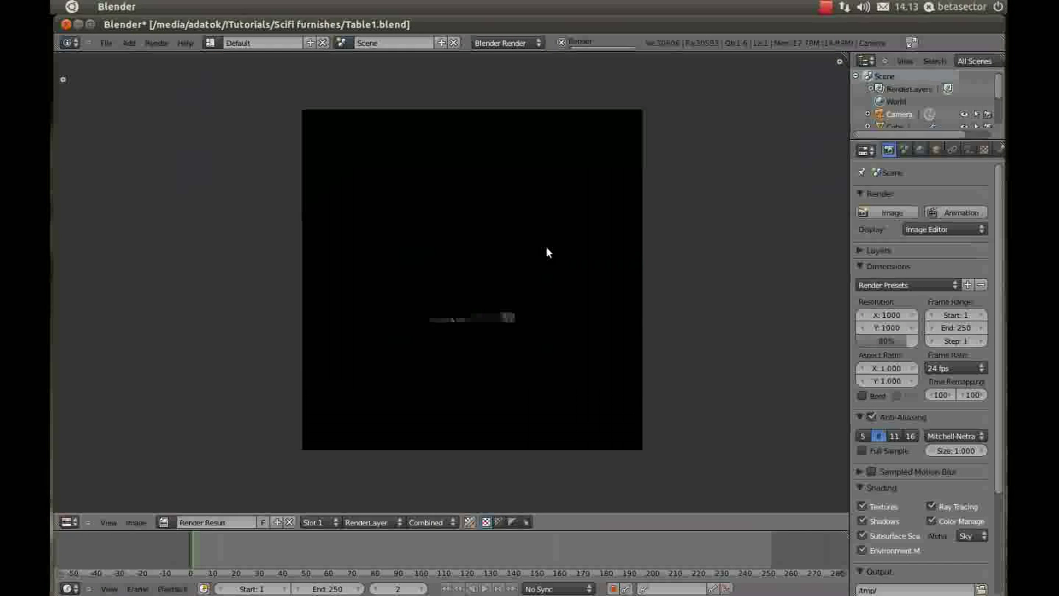
{"action": "scroll", "coordinate": [548, 248], "scroll_direction": "up", "scroll_amount": 1}
{"action": "scroll", "coordinate": [547, 251], "scroll_direction": "up", "scroll_amount": 2}
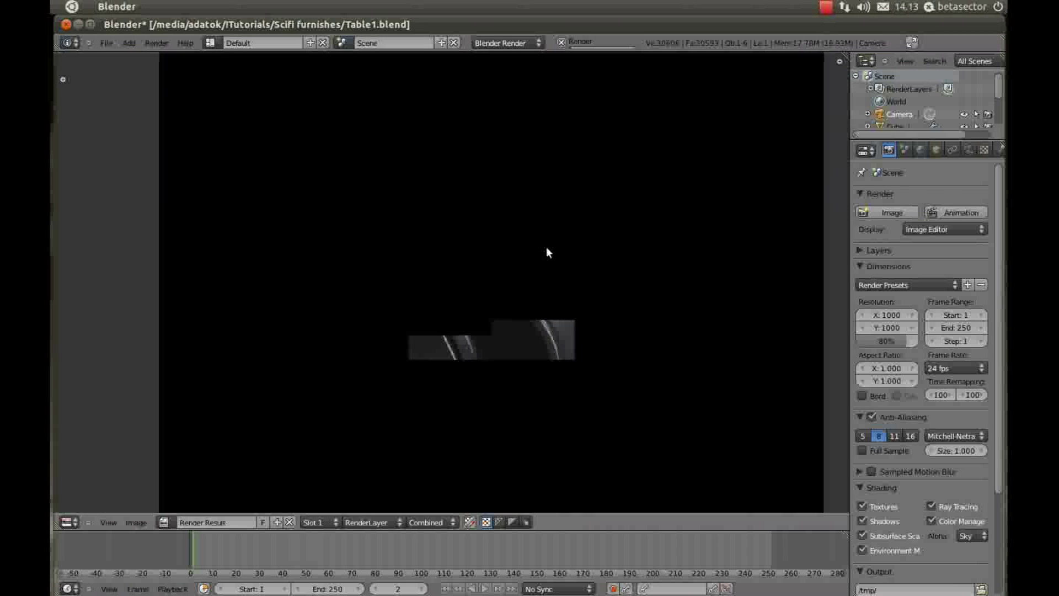
{"action": "scroll", "coordinate": [555, 284], "scroll_direction": "up", "scroll_amount": 2}
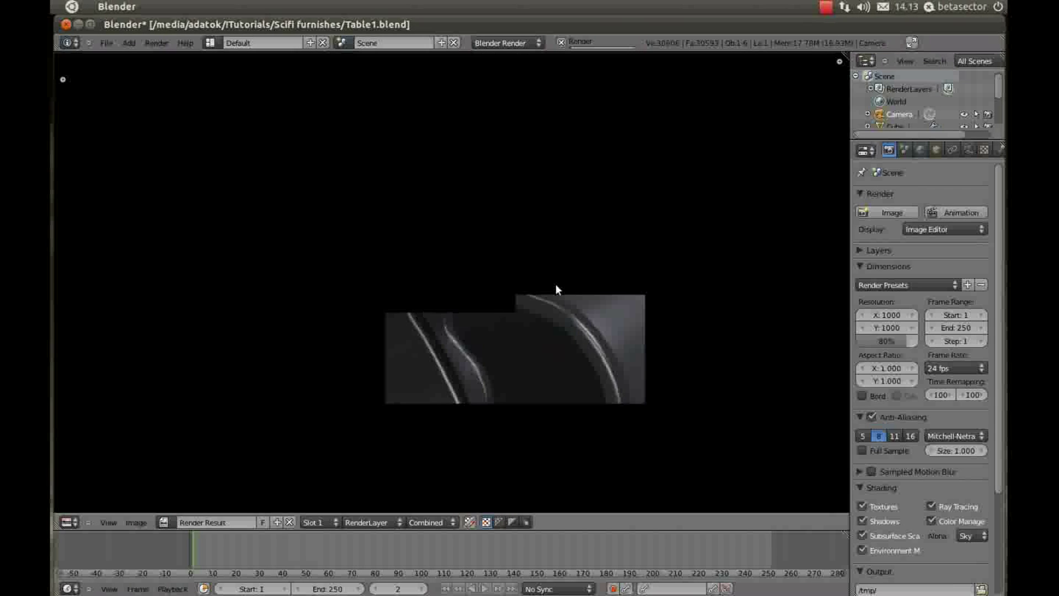
{"action": "scroll", "coordinate": [584, 306], "scroll_direction": "up", "scroll_amount": 2}
{"action": "middle_click_drag", "start_coordinate": [582, 306], "coordinate": [583, 305]}
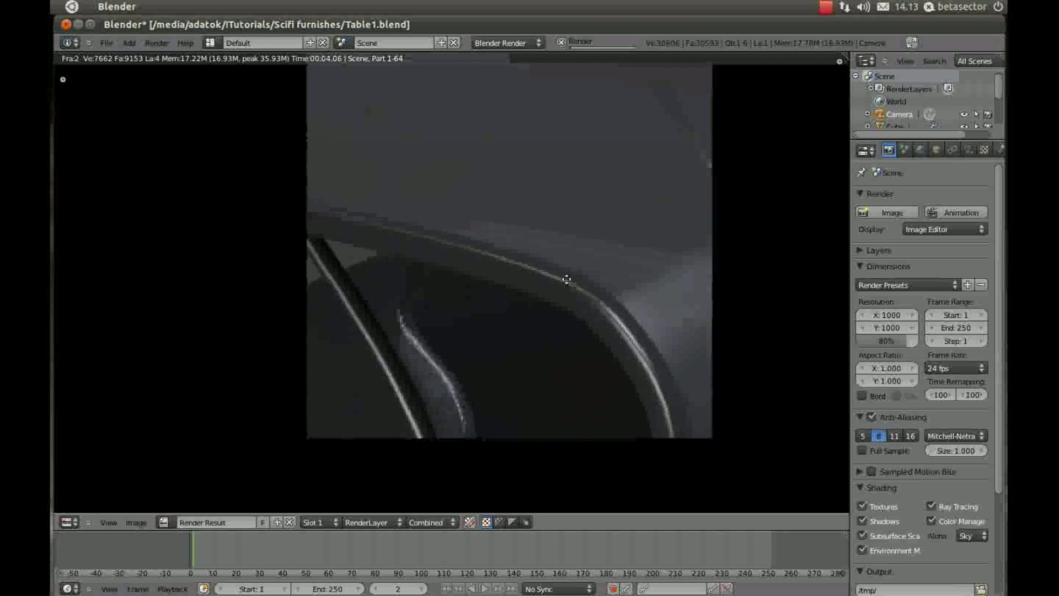
{"action": "middle_click_drag", "start_coordinate": [583, 305], "coordinate": [531, 204]}
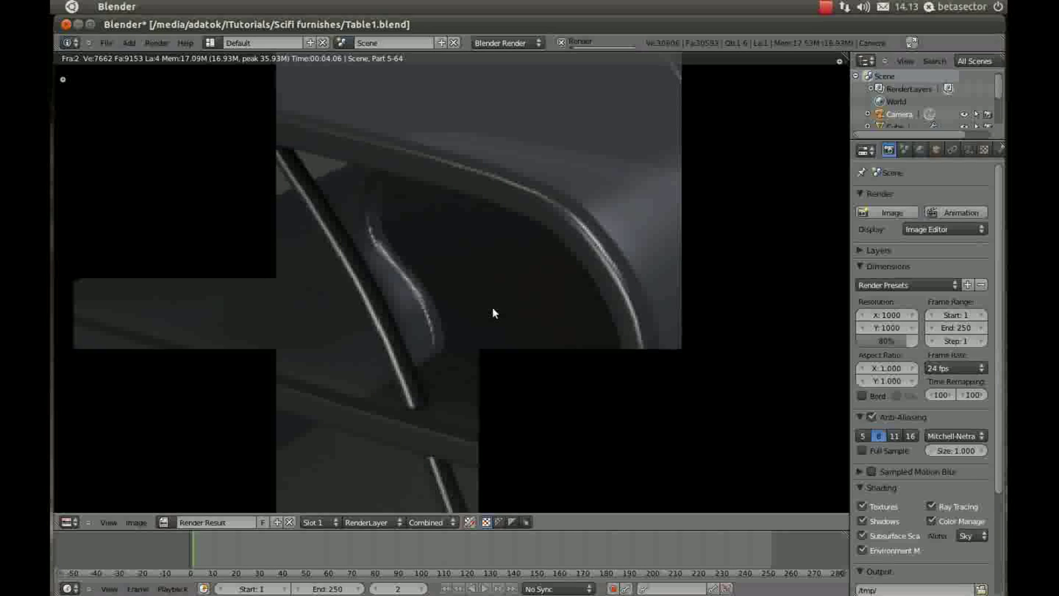
{"action": "middle_click_drag", "start_coordinate": [495, 302], "coordinate": [543, 243]}
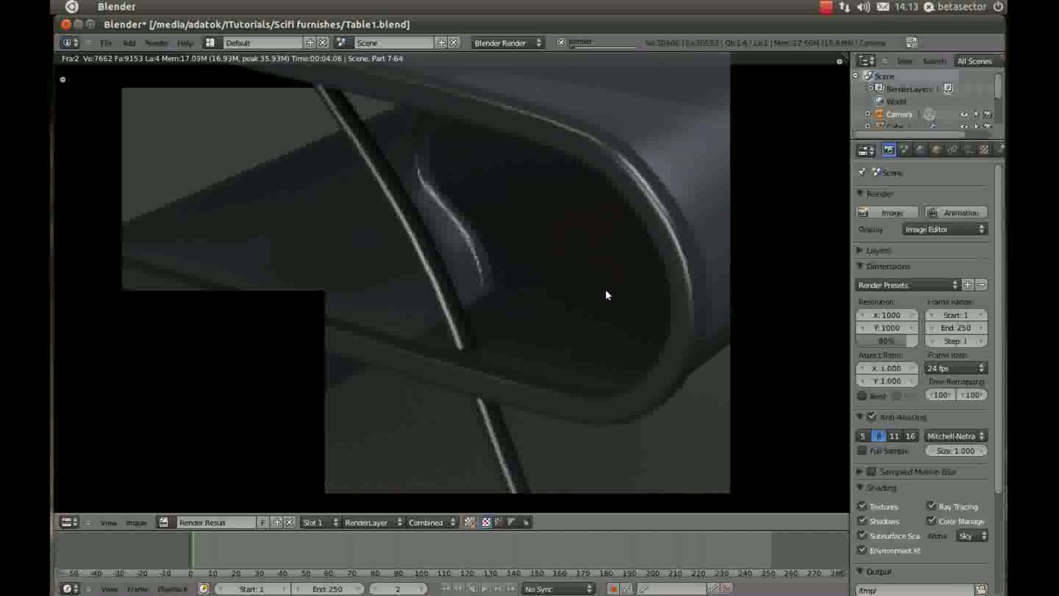
{"action": "middle_click_drag", "start_coordinate": [414, 261], "coordinate": [454, 275]}
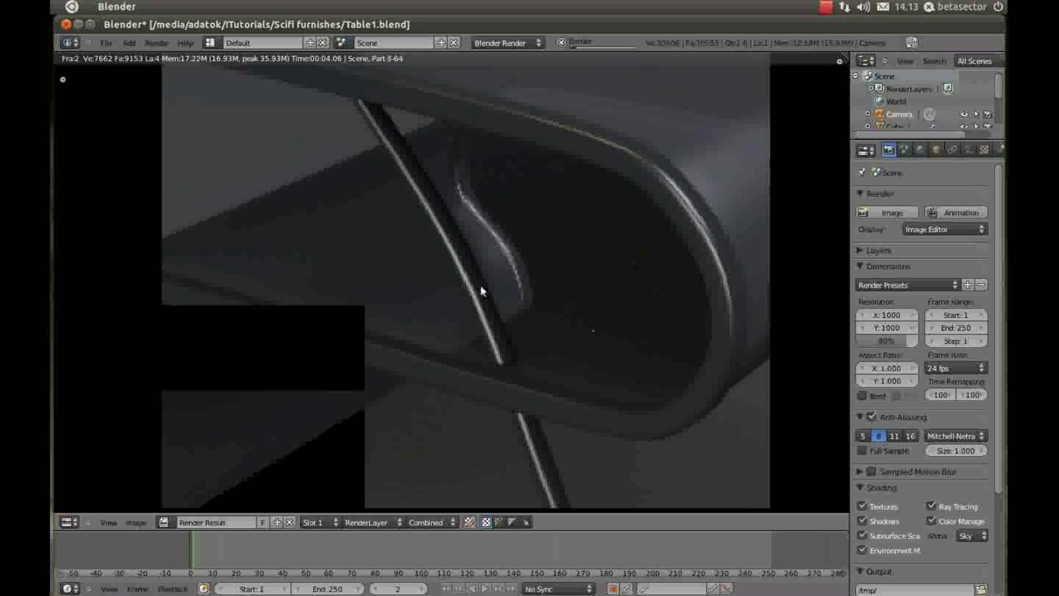
{"action": "scroll", "coordinate": [553, 336], "scroll_direction": "up", "scroll_amount": 1}
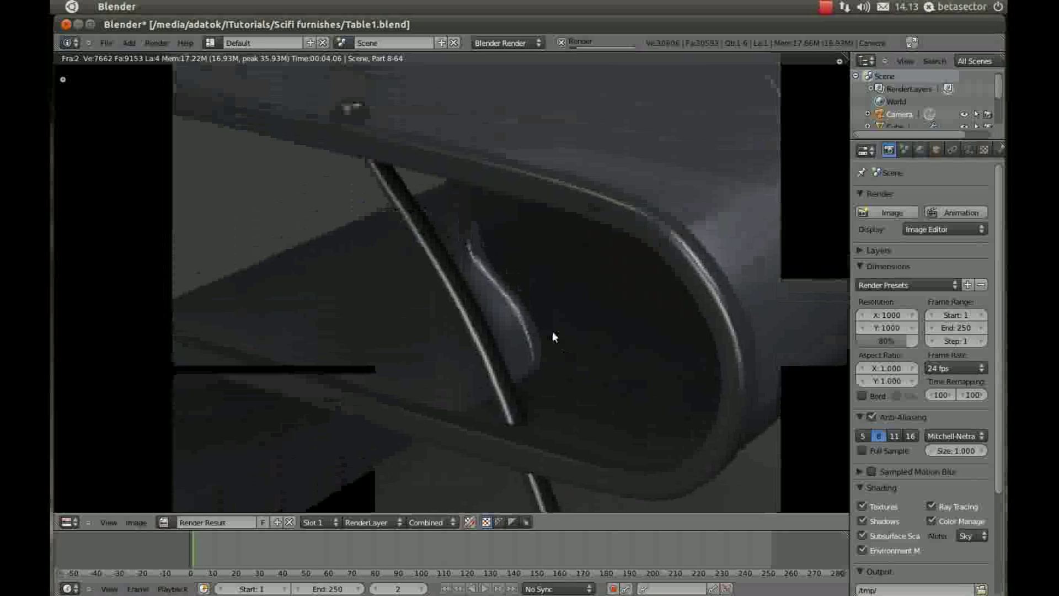
{"action": "scroll", "coordinate": [528, 267], "scroll_direction": "up", "scroll_amount": 2}
{"action": "scroll", "coordinate": [528, 267], "scroll_direction": "down", "scroll_amount": 1}
{"action": "scroll", "coordinate": [554, 295], "scroll_direction": "down", "scroll_amount": 1}
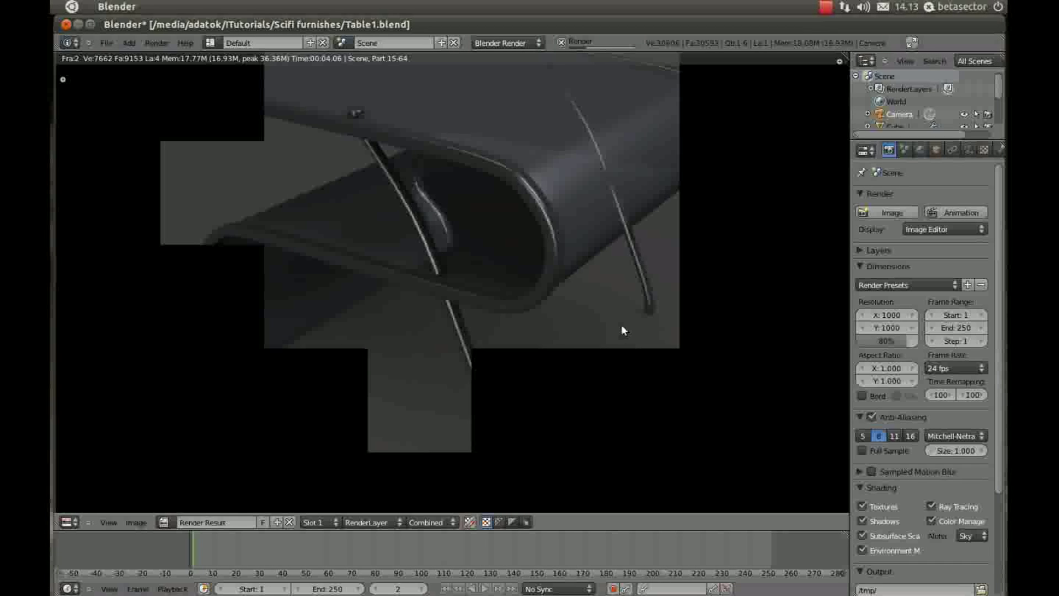
{"action": "scroll", "coordinate": [621, 324], "scroll_direction": "down", "scroll_amount": 1}
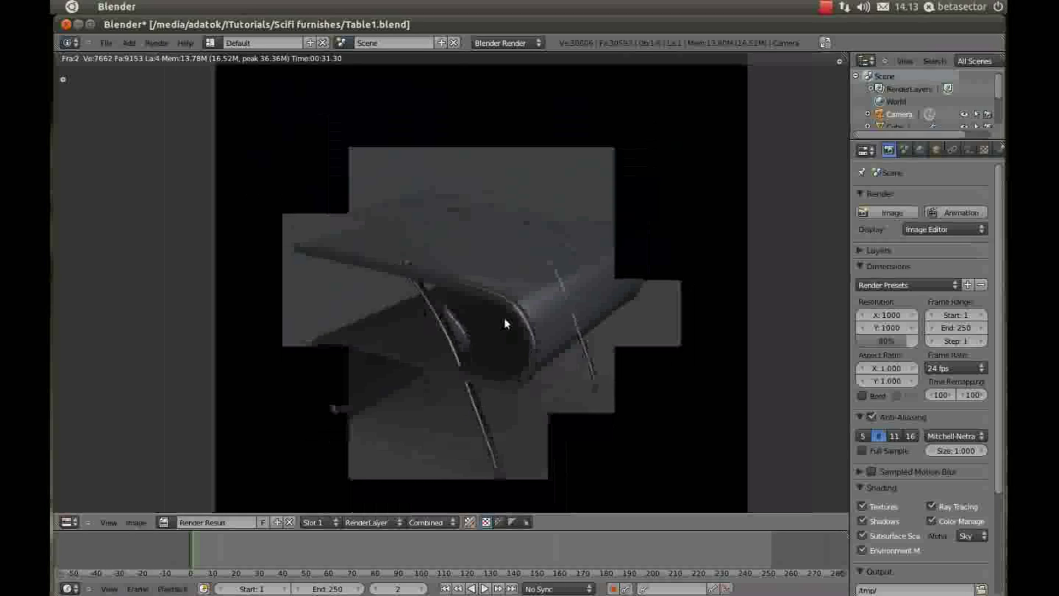
Leave the render and save over Table1.blend
{"action": "key", "text": "Escape"}
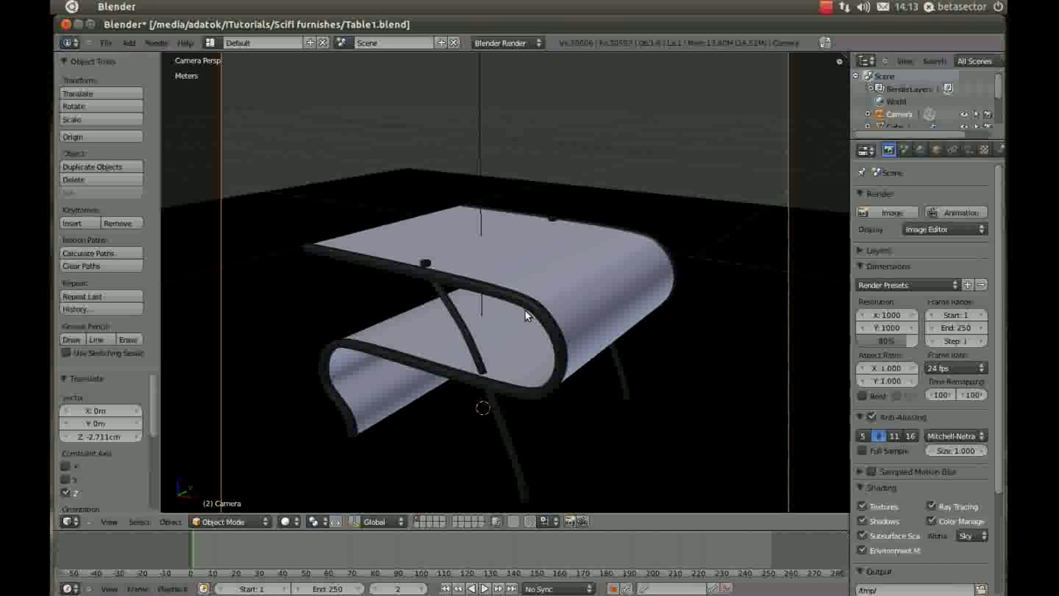
{"action": "key", "text": "ctrl+s"}
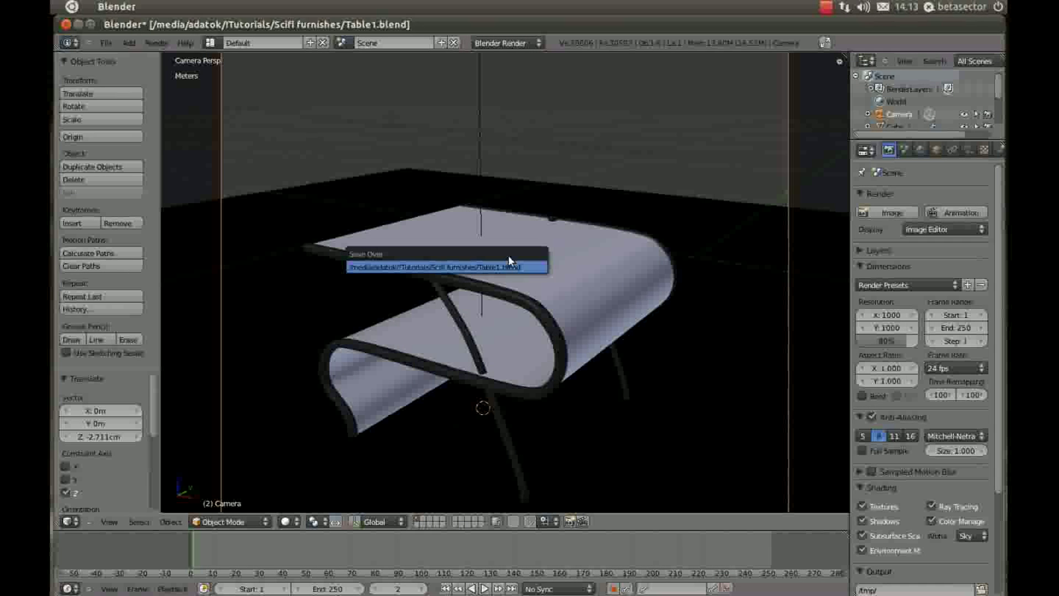
{"action": "left_click", "coordinate": [507, 266]}
Switch to the Compositing layout with Use Nodes and Backdrop on, spreading Render Layers and Composite apart
{"action": "left_click", "coordinate": [221, 43]}
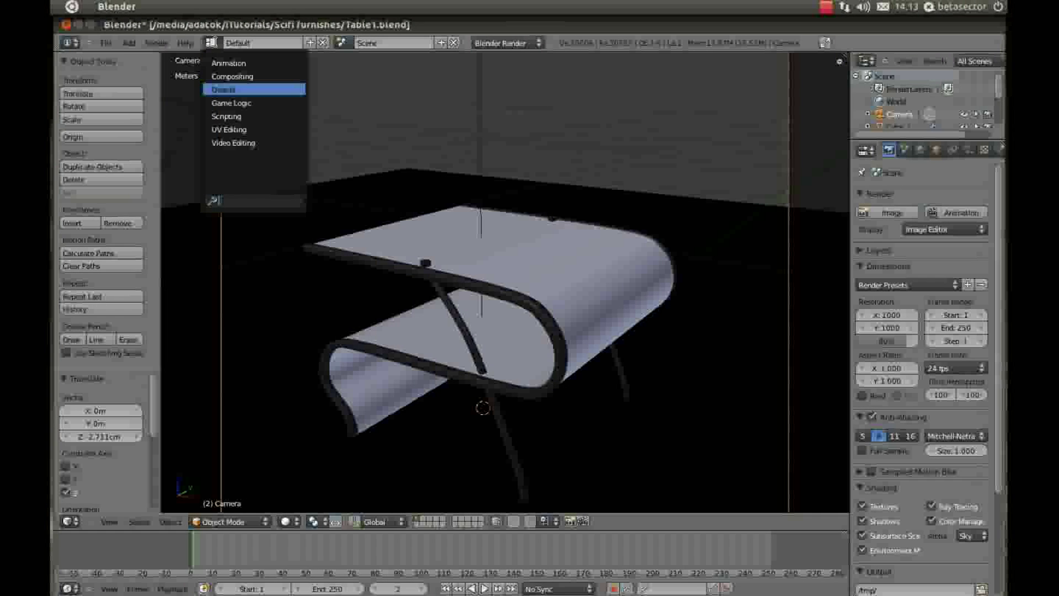
{"action": "left_click", "coordinate": [242, 76]}
{"action": "left_click", "coordinate": [281, 373]}
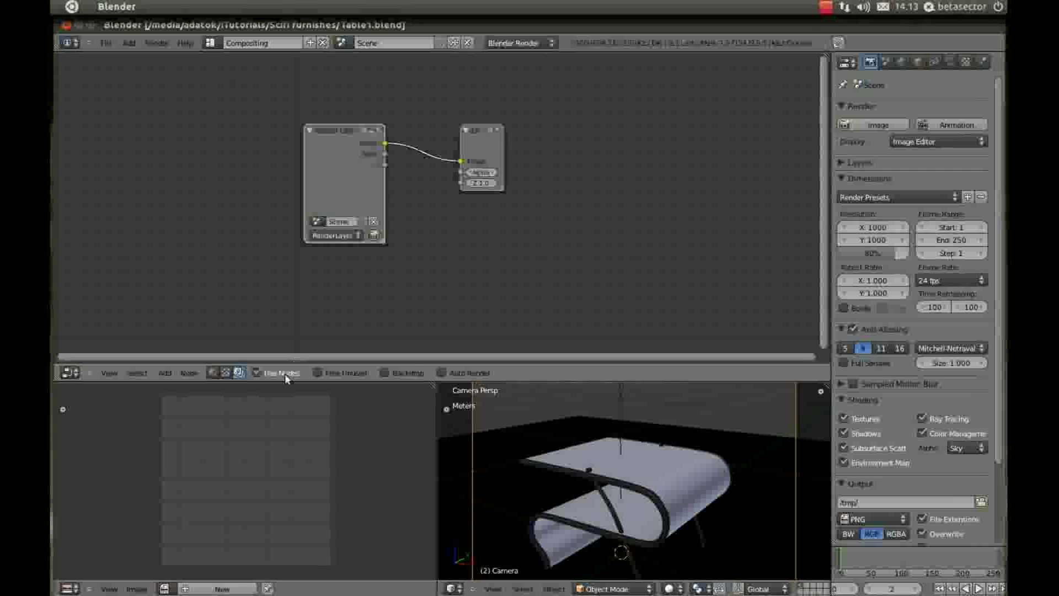
{"action": "left_click", "coordinate": [411, 373]}
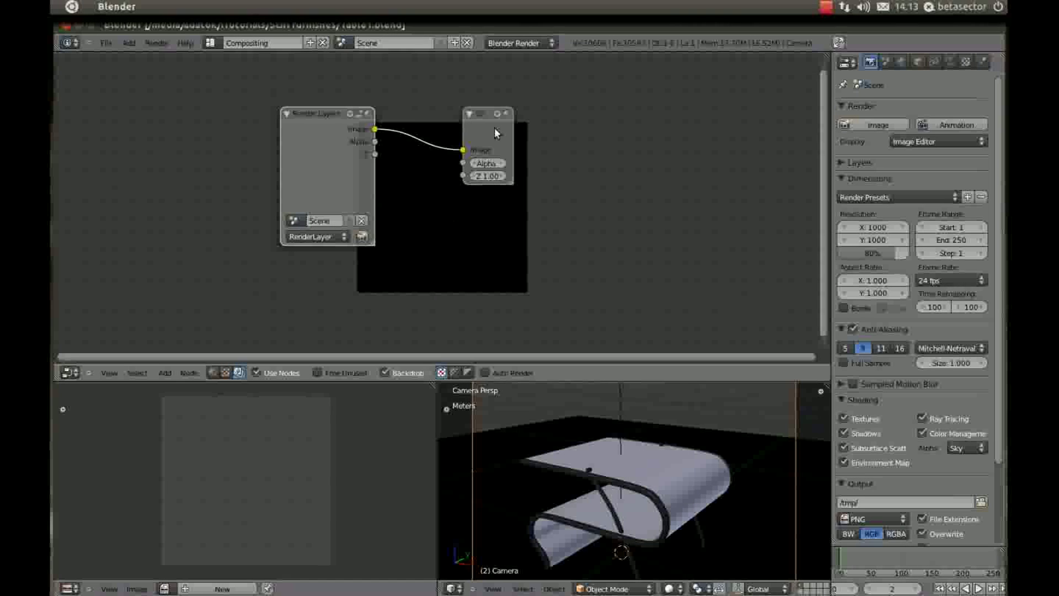
{"action": "left_click_drag", "start_coordinate": [494, 127], "coordinate": [612, 127]}
{"action": "left_click_drag", "start_coordinate": [292, 115], "coordinate": [199, 113]}
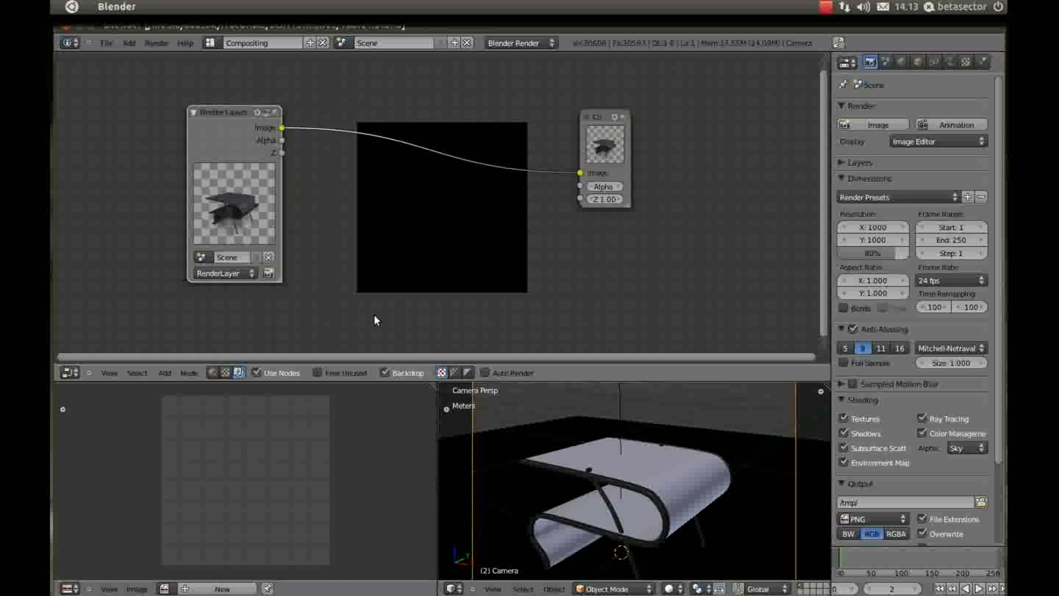
Show the Render Result in the image area, merge away the 3D view, and hide the backdrop
{"action": "left_click", "coordinate": [164, 588]}
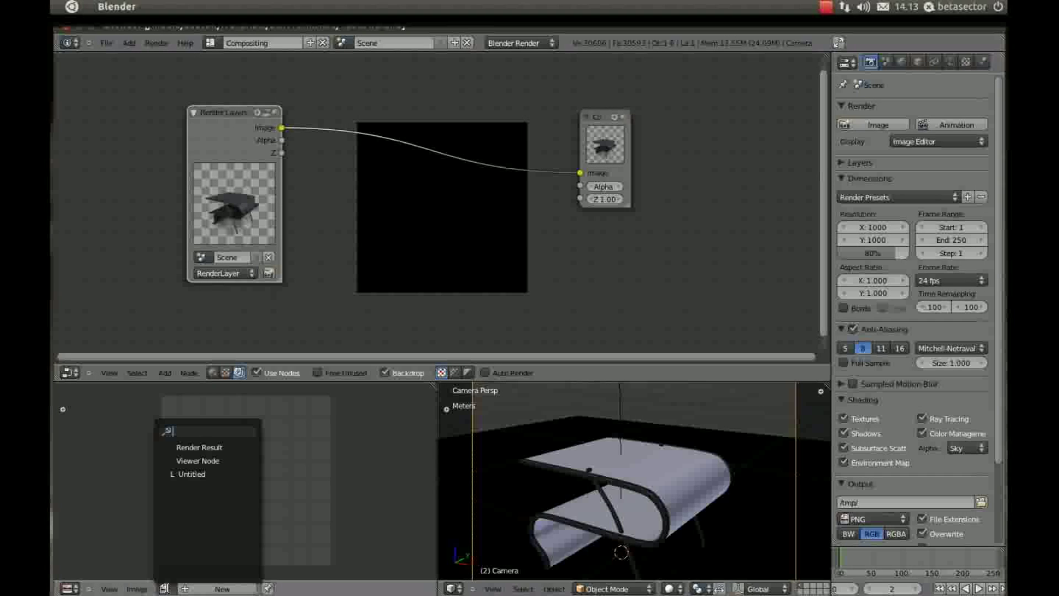
{"action": "left_click", "coordinate": [195, 442]}
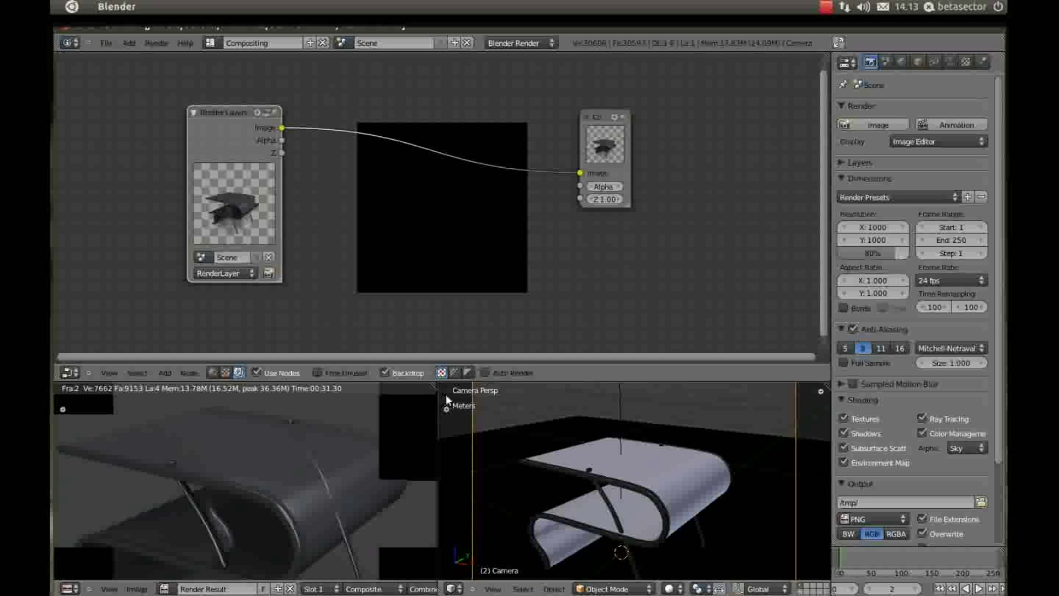
{"action": "left_click_drag", "start_coordinate": [436, 387], "coordinate": [504, 395]}
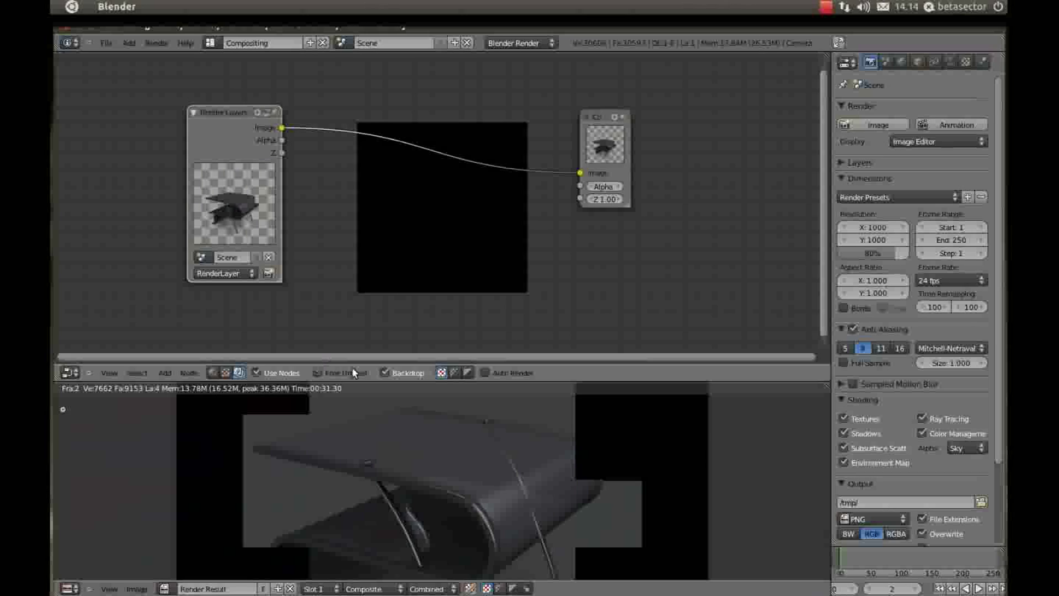
{"action": "left_click", "coordinate": [385, 372]}
Add a Vintage Feel group node and wire it between Render Layers and Composite
{"action": "key", "text": "shift+a"}
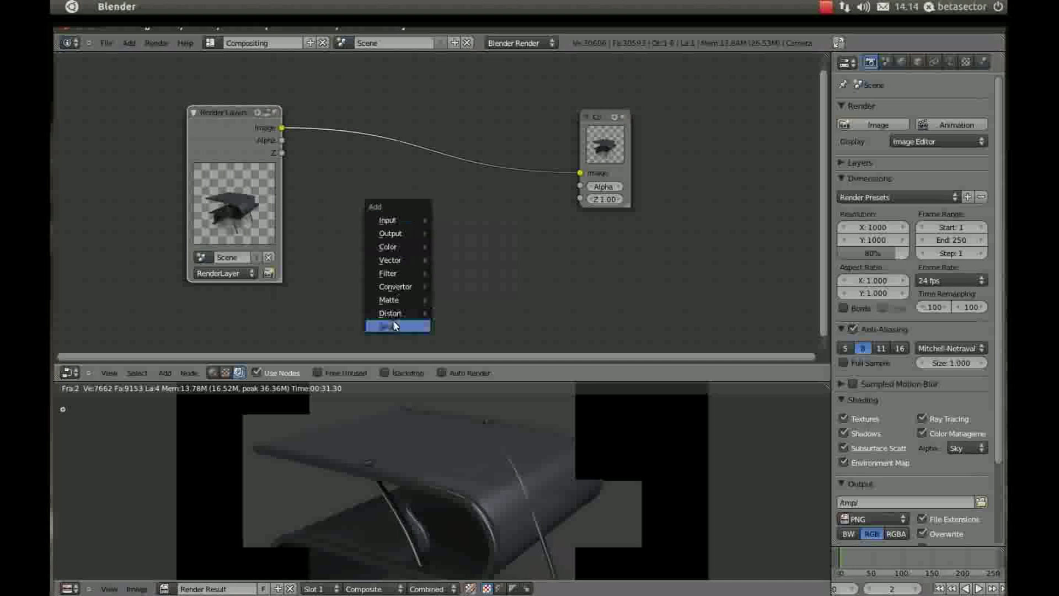
{"action": "left_click", "coordinate": [494, 329]}
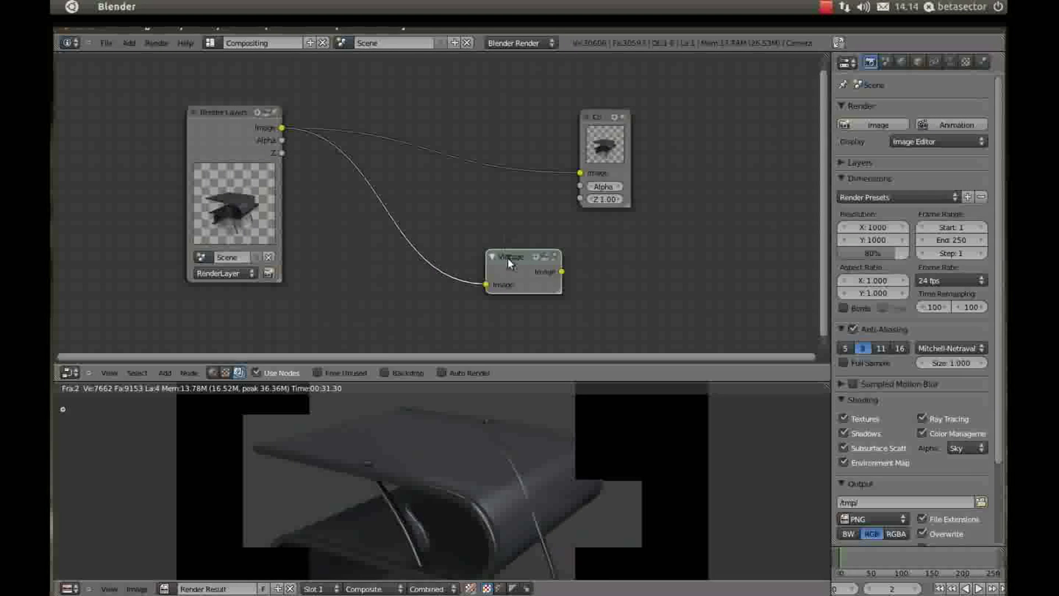
{"action": "left_click_drag", "start_coordinate": [508, 257], "coordinate": [444, 193]}
{"action": "left_click_drag", "start_coordinate": [567, 184], "coordinate": [581, 173]}
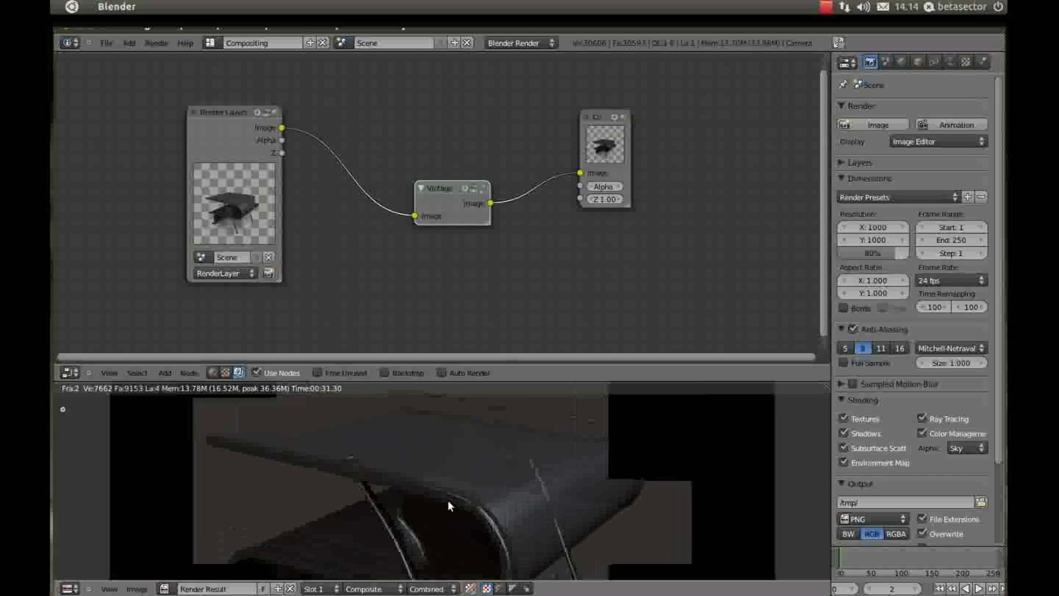
Preview the graded result full screen, reposition the Vintage node, and enter the group
{"action": "key", "text": "ctrl+Up"}
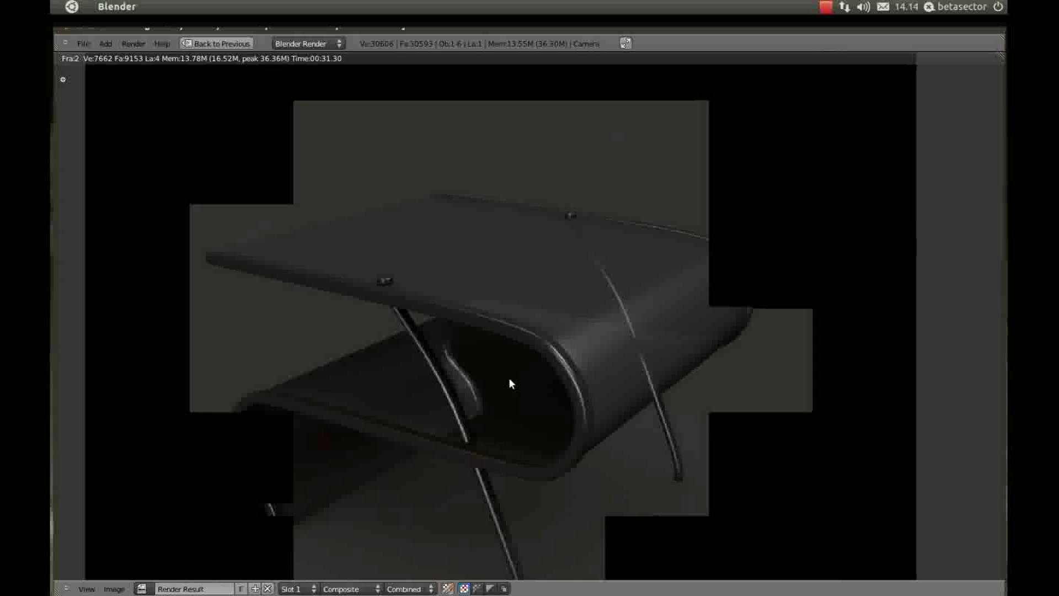
{"action": "key", "text": "Escape"}
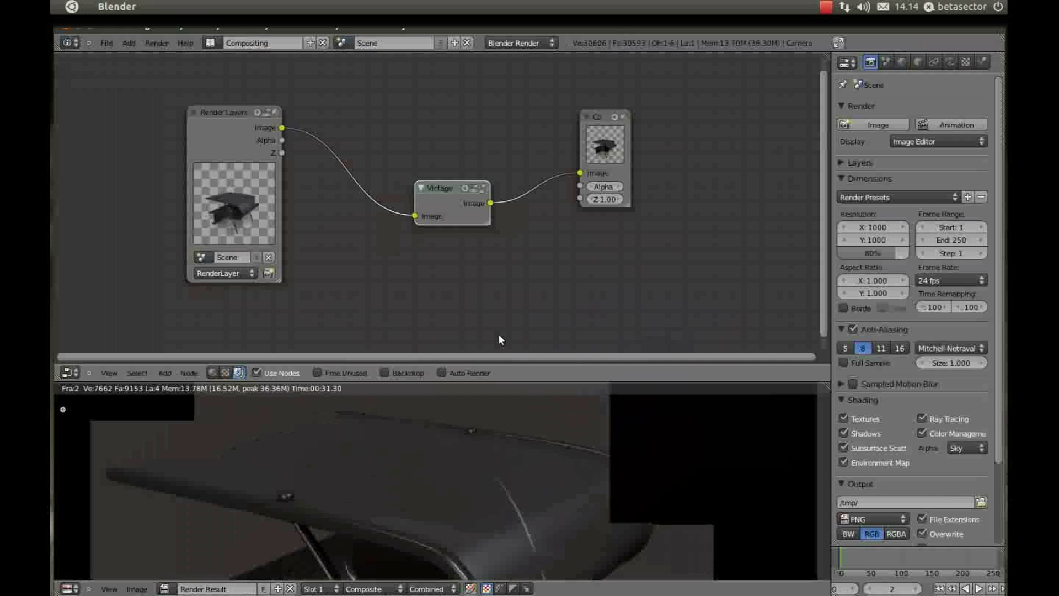
{"action": "left_click_drag", "start_coordinate": [455, 192], "coordinate": [460, 105]}
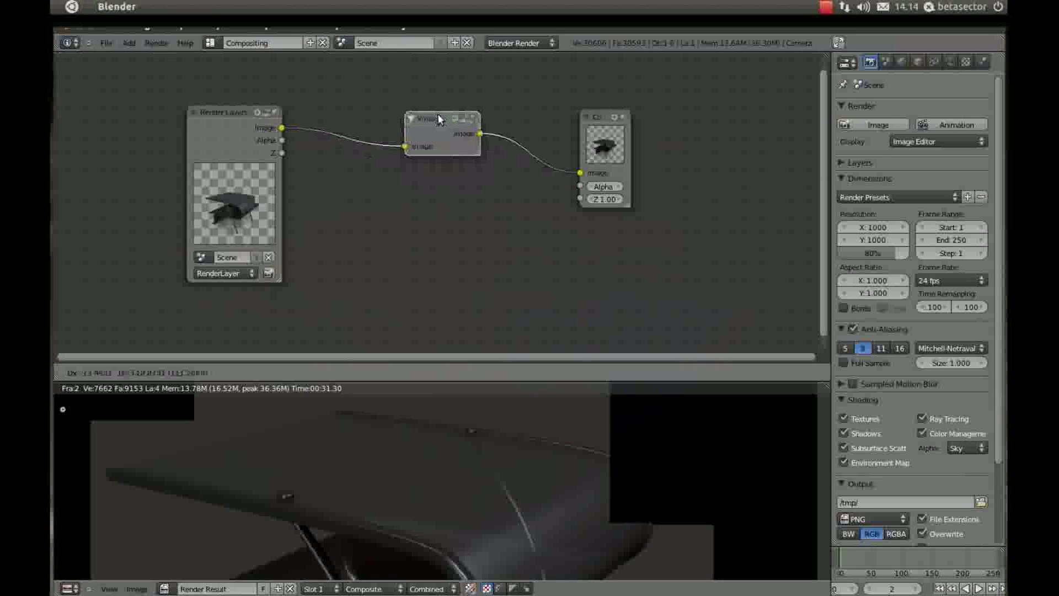
{"action": "key", "text": "Tab"}
Pan around the Vintage Feel group's curves and colour balance nodes
{"action": "key", "text": "Home"}
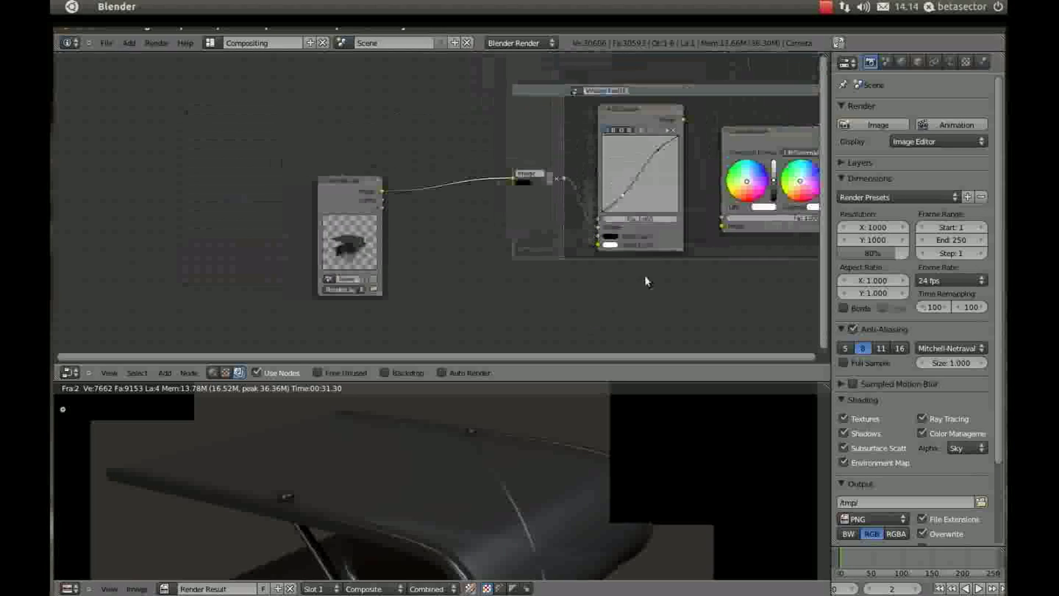
{"action": "mouse_move", "coordinate": [655, 247]}
{"action": "middle_mouse_down"}
{"action": "mouse_move", "coordinate": [502, 278]}
{"action": "mouse_move", "coordinate": [396, 250]}
{"action": "middle_mouse_up"}
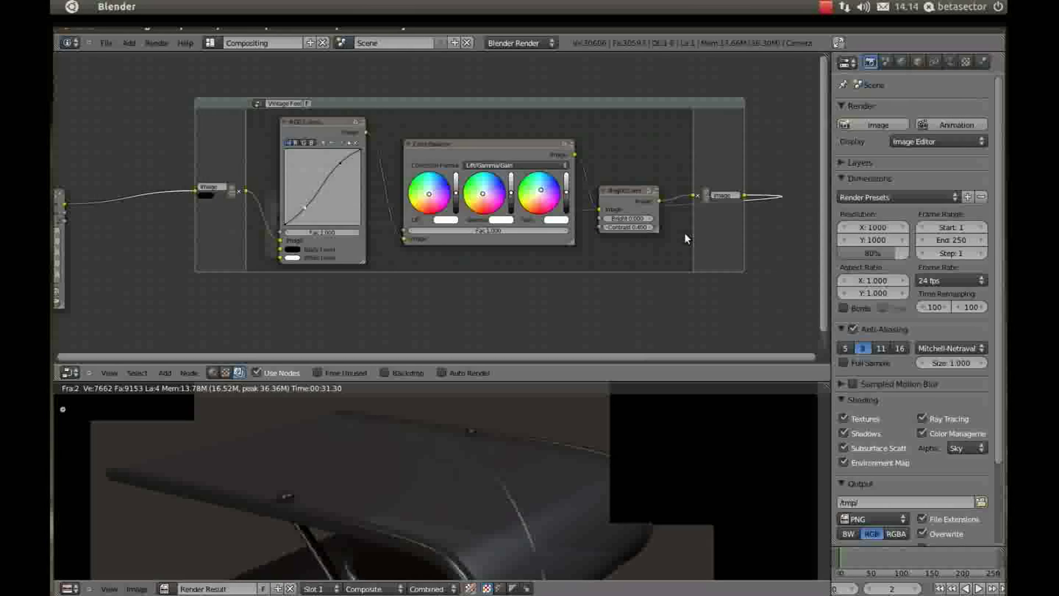
{"action": "middle_click_drag", "start_coordinate": [684, 238], "coordinate": [551, 218]}
{"action": "middle_click_drag", "start_coordinate": [590, 283], "coordinate": [753, 173]}
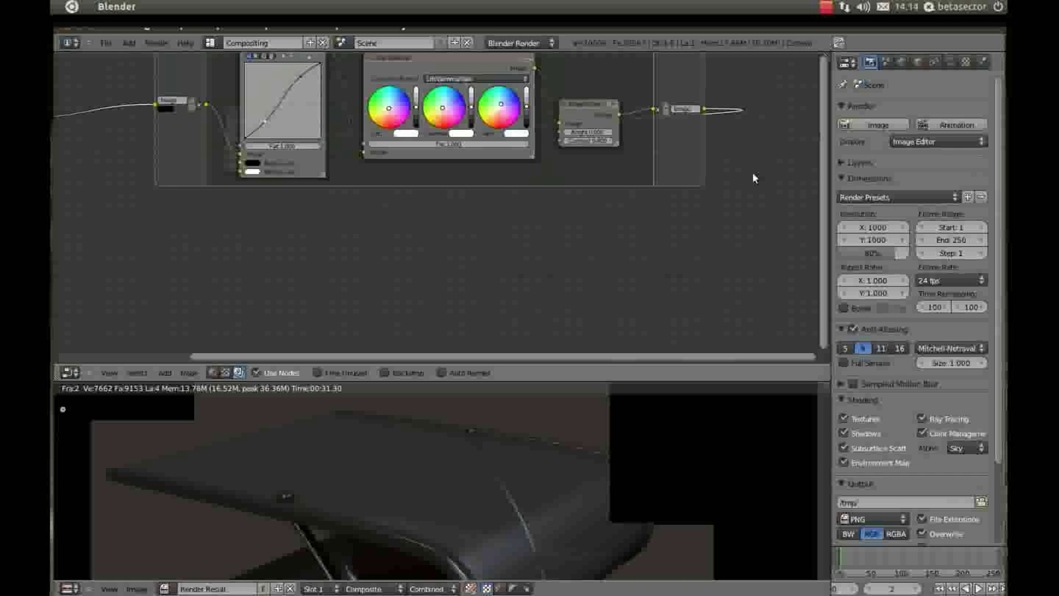
{"action": "scroll", "coordinate": [399, 480], "scroll_direction": "down", "scroll_amount": 3}
Save over Table1.blend, frame all nodes, and start a new render
{"action": "key", "text": "ctrl+s"}
{"action": "left_click", "coordinate": [475, 221]}
{"action": "key", "text": "Home"}
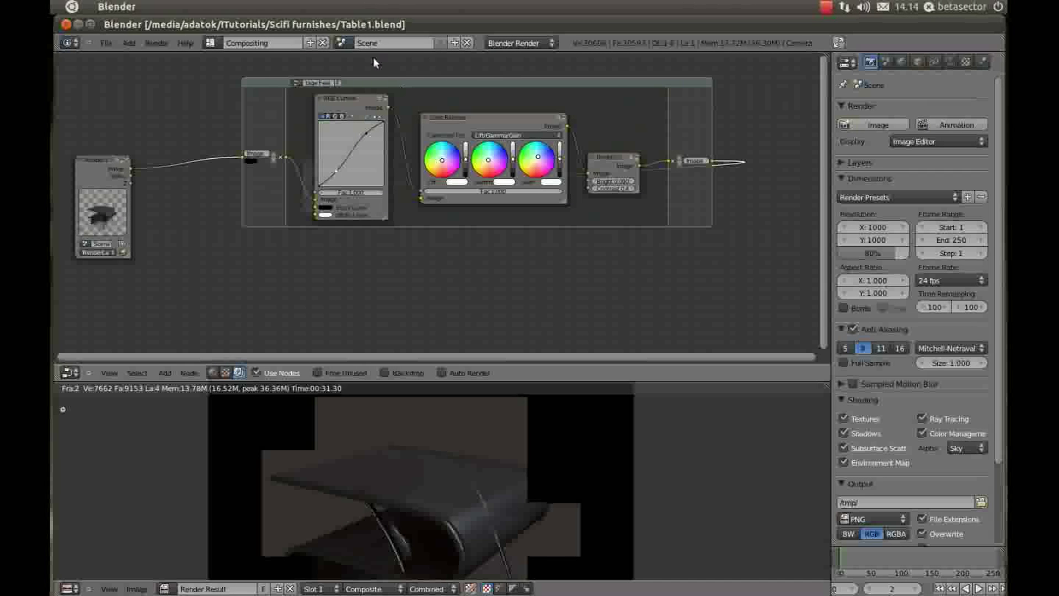
{"action": "key", "text": "F12"}
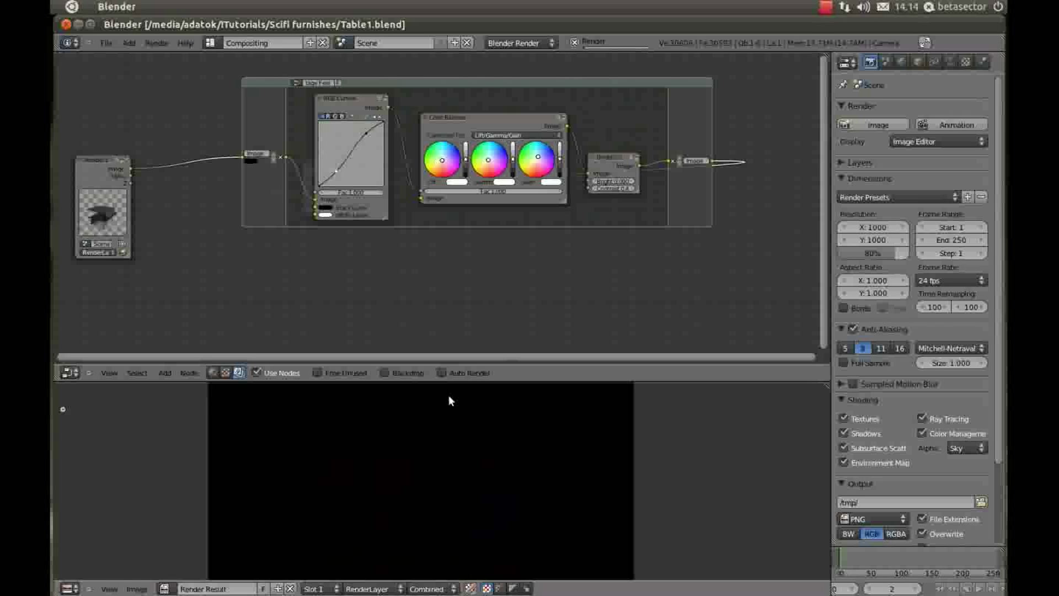
Watch the graded render's tiles fill in full screen, zooming and panning the Render Result
{"action": "key", "text": "ctrl+Up"}
{"action": "scroll", "coordinate": [570, 345], "scroll_direction": "up", "scroll_amount": 3}
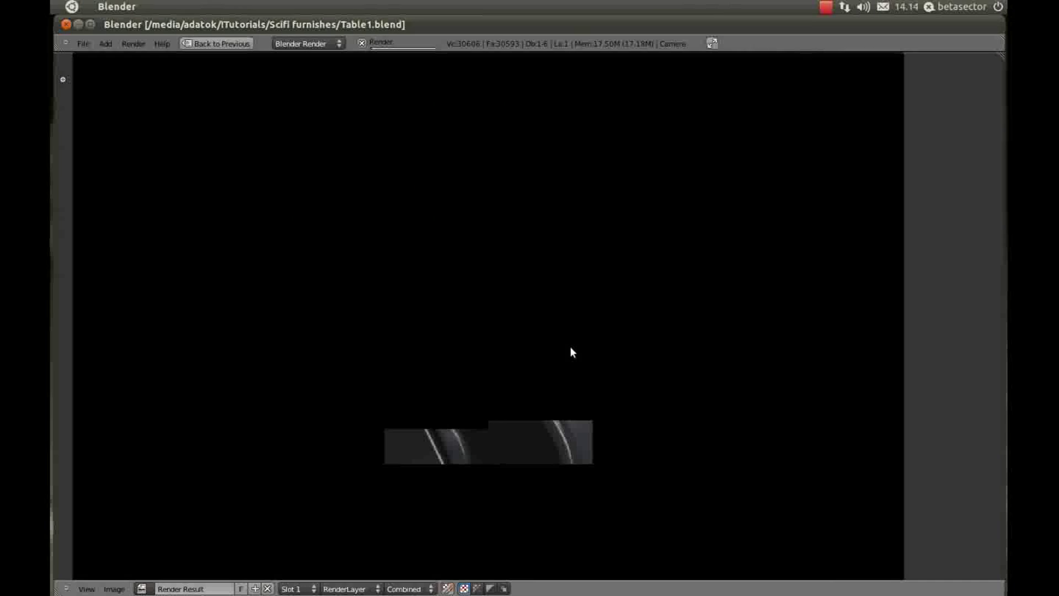
{"action": "scroll", "coordinate": [573, 343], "scroll_direction": "down", "scroll_amount": 1}
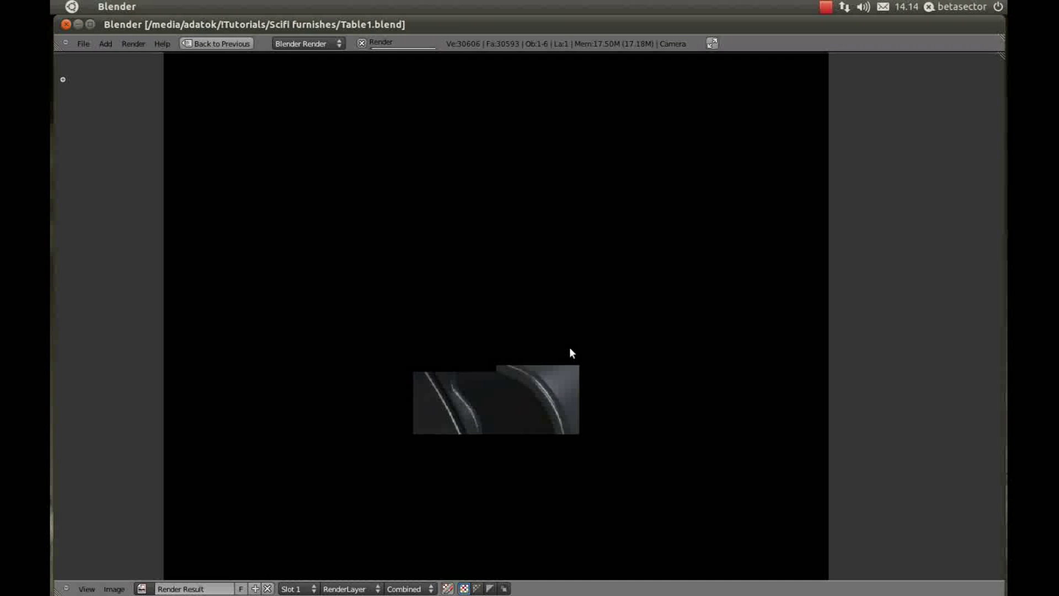
{"action": "scroll", "coordinate": [570, 346], "scroll_direction": "up", "scroll_amount": 1}
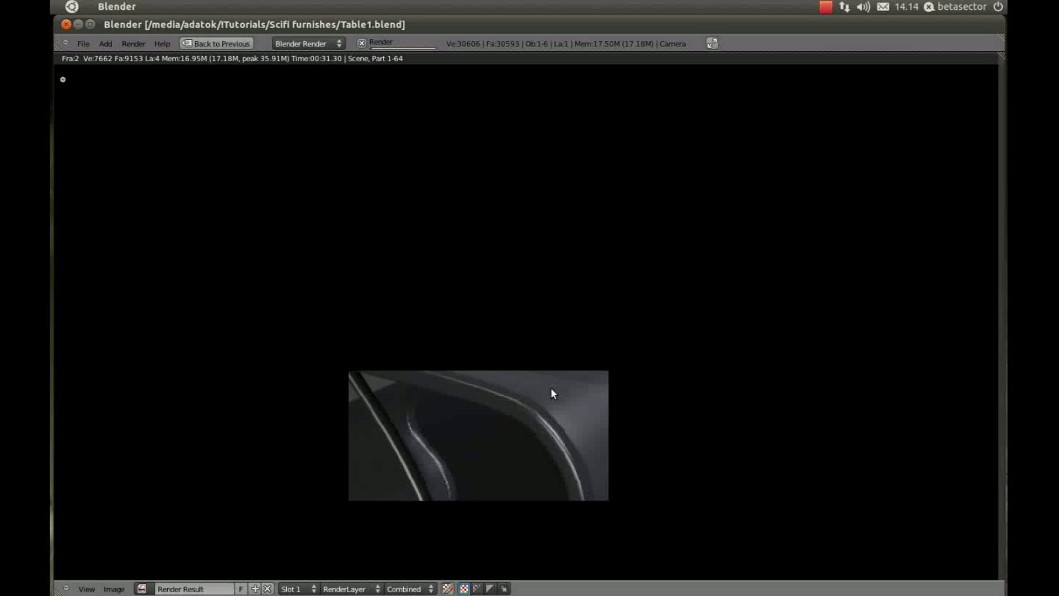
{"action": "middle_click_drag", "start_coordinate": [550, 388], "coordinate": [541, 365]}
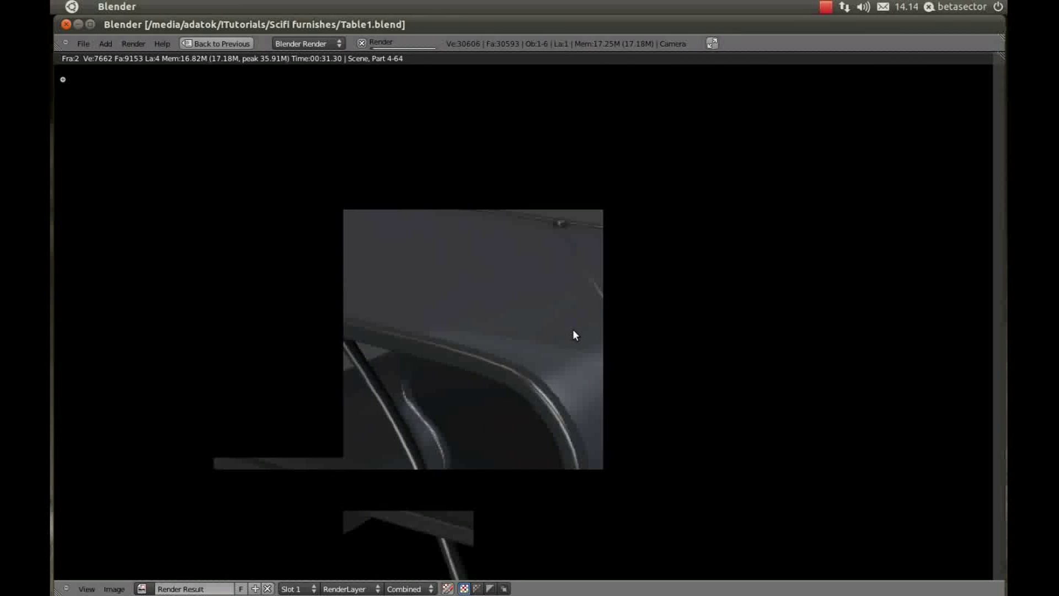
{"action": "mouse_move", "coordinate": [531, 389]}
{"action": "middle_mouse_down"}
{"action": "mouse_move", "coordinate": [599, 333]}
{"action": "mouse_move", "coordinate": [532, 296]}
{"action": "middle_mouse_up"}
{"action": "scroll", "coordinate": [532, 297], "scroll_direction": "up", "scroll_amount": 2}
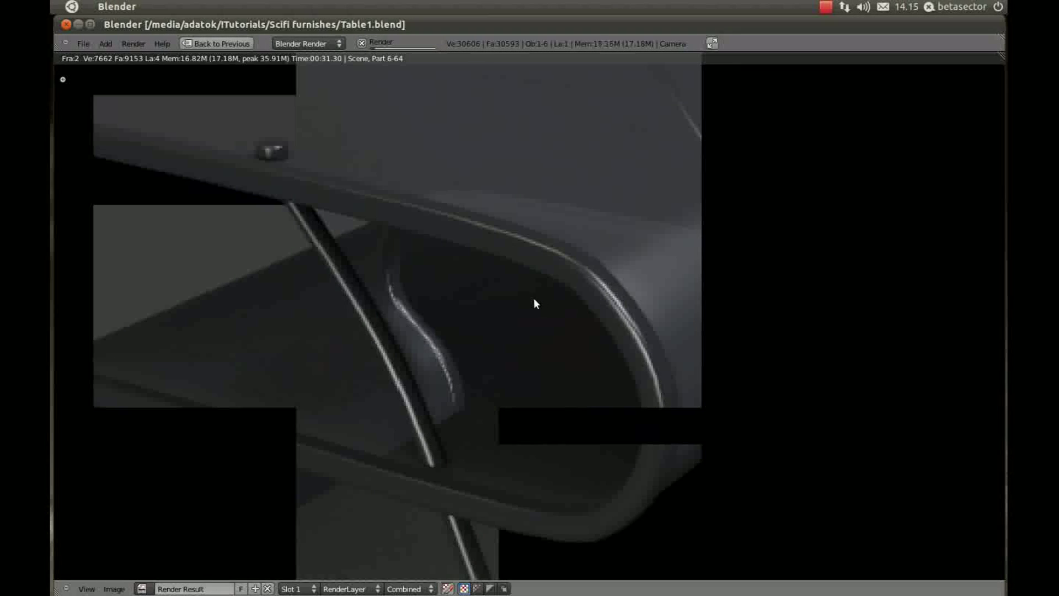
{"action": "mouse_move", "coordinate": [498, 242]}
{"action": "middle_mouse_down"}
{"action": "mouse_move", "coordinate": [607, 319]}
{"action": "mouse_move", "coordinate": [560, 316]}
{"action": "mouse_move", "coordinate": [554, 330]}
{"action": "middle_mouse_up"}
{"action": "scroll", "coordinate": [599, 314], "scroll_direction": "down", "scroll_amount": 2}
{"action": "scroll", "coordinate": [590, 331], "scroll_direction": "down", "scroll_amount": 2}
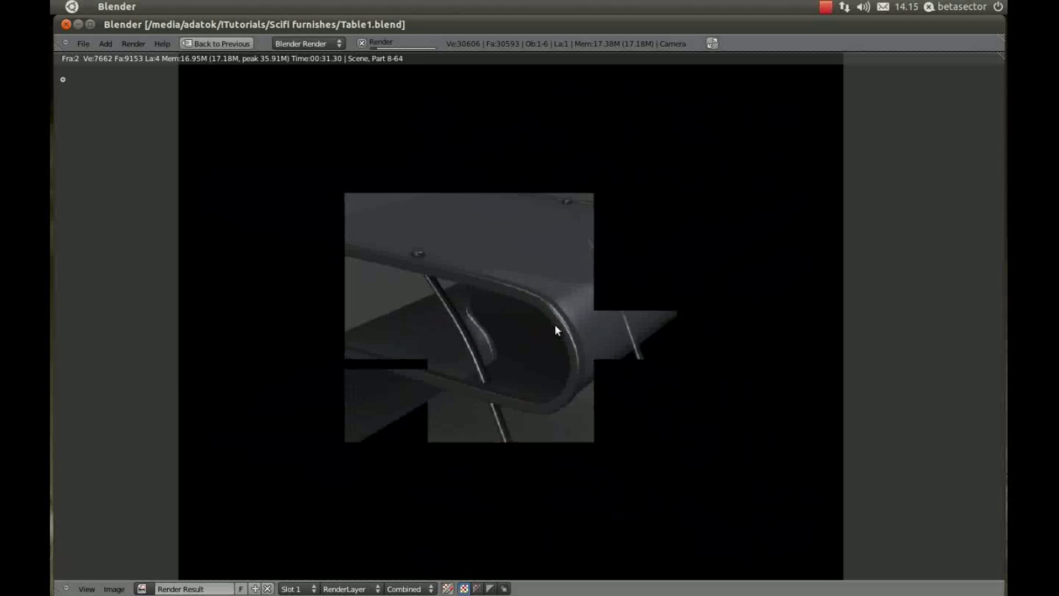
{"action": "scroll", "coordinate": [554, 324], "scroll_direction": "down", "scroll_amount": 2}
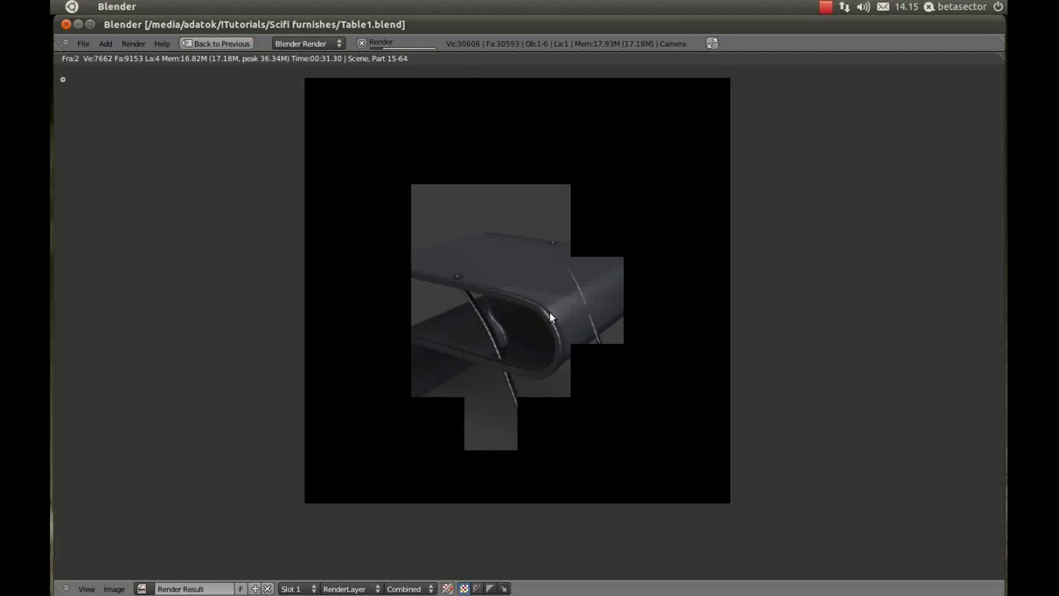
{"action": "scroll", "coordinate": [549, 312], "scroll_direction": "up", "scroll_amount": 1}
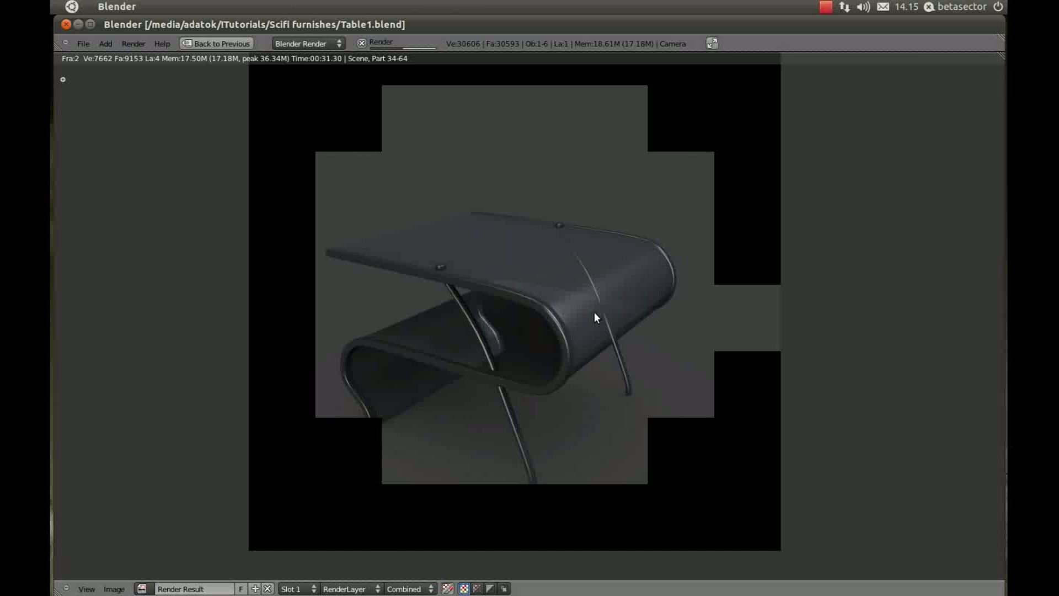
{"action": "key", "text": "F11"}
{"action": "key", "text": "F11"}
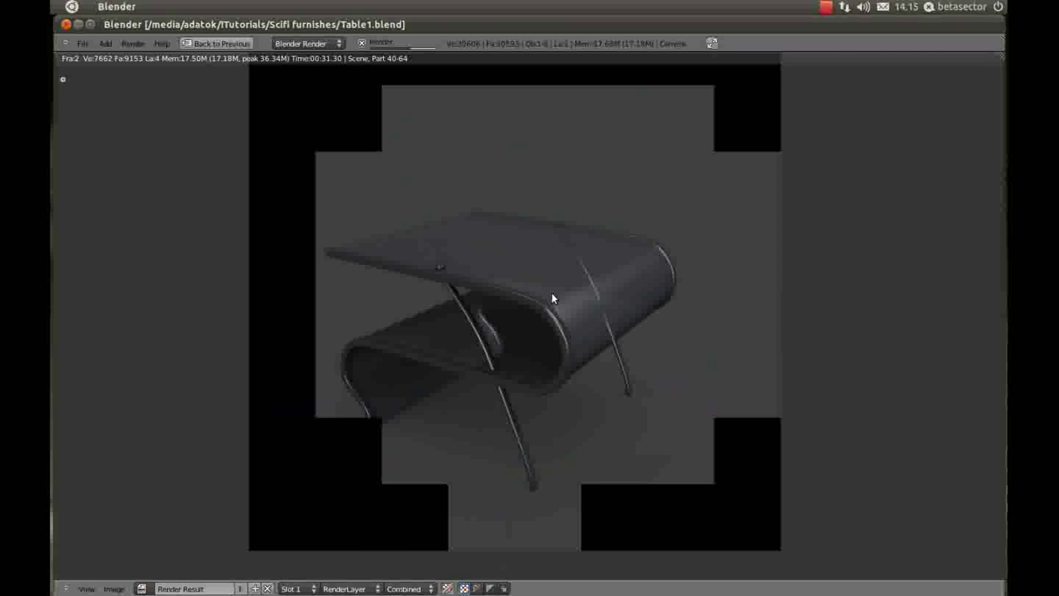
{"action": "key", "text": "F11"}
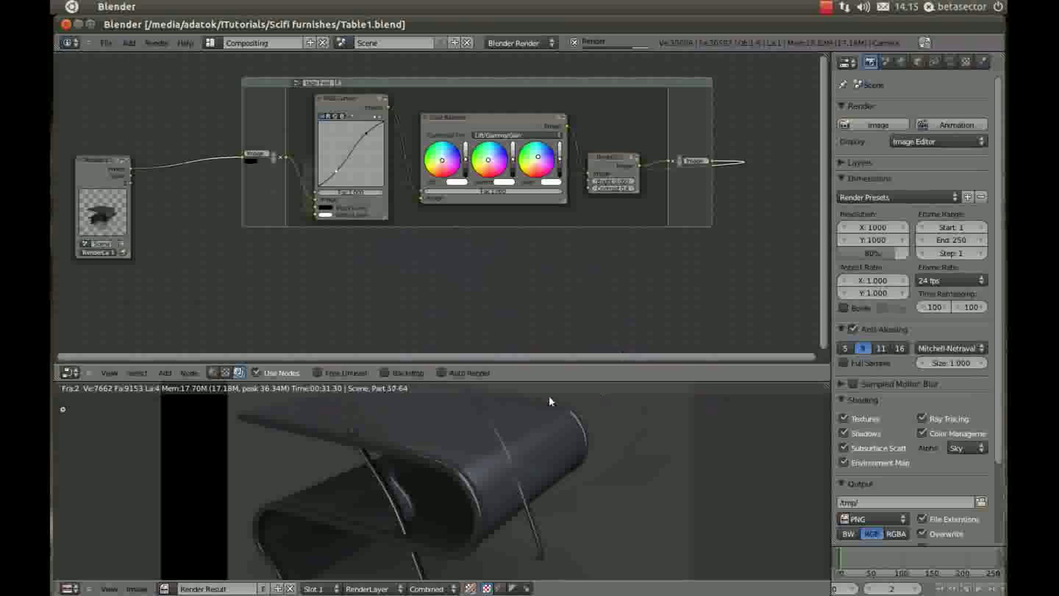
View the finished Vintage Feel render full screen, zooming and recentring the table
{"action": "scroll", "coordinate": [435, 471], "scroll_direction": "down", "scroll_amount": 1}
{"action": "scroll", "coordinate": [435, 471], "scroll_direction": "down", "scroll_amount": 1}
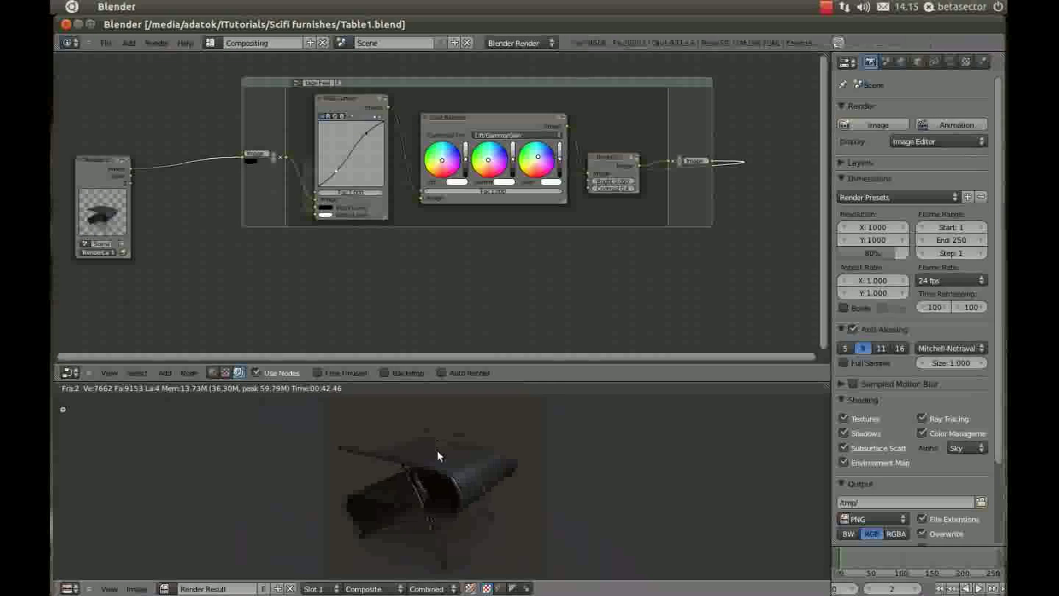
{"action": "key", "text": "F11"}
{"action": "scroll", "coordinate": [539, 366], "scroll_direction": "up", "scroll_amount": 1}
{"action": "scroll", "coordinate": [560, 353], "scroll_direction": "up", "scroll_amount": 1}
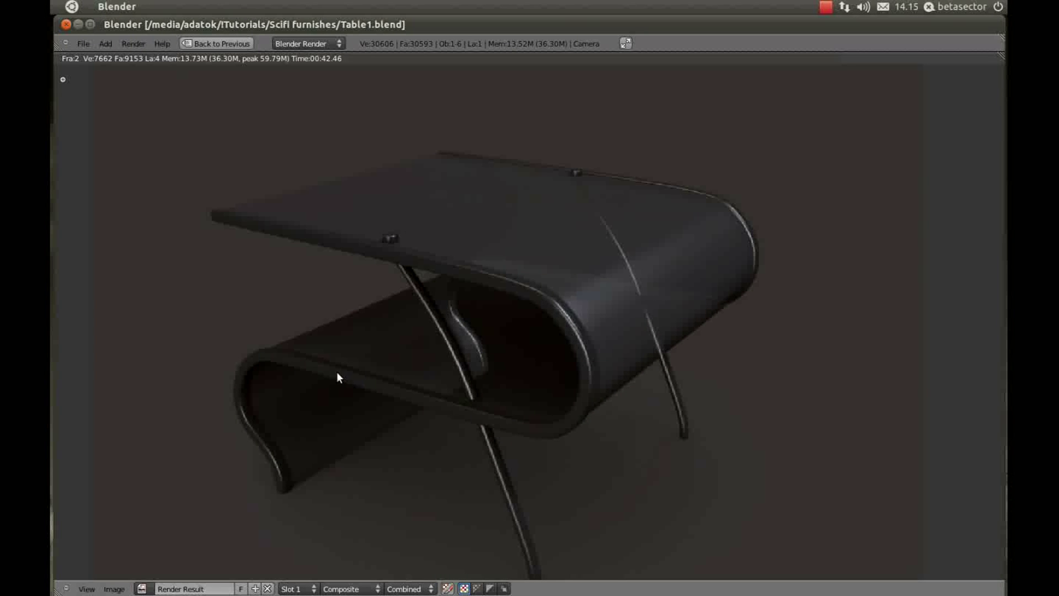
{"action": "scroll", "coordinate": [507, 371], "scroll_direction": "down", "scroll_amount": 2}
{"action": "scroll", "coordinate": [591, 289], "scroll_direction": "up", "scroll_amount": 1}
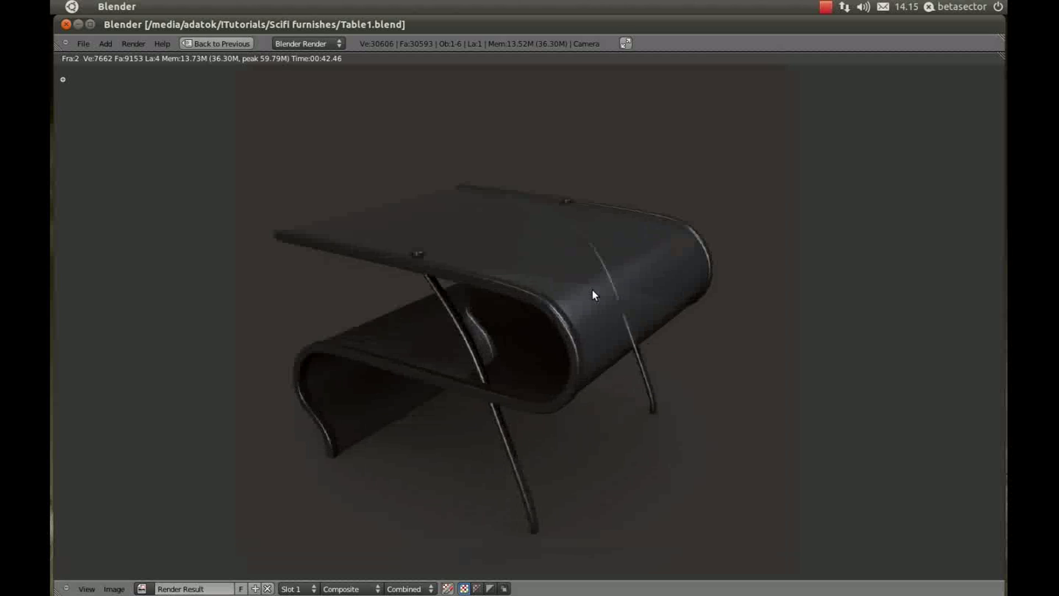
{"action": "scroll", "coordinate": [591, 289], "scroll_direction": "up", "scroll_amount": 1}
{"action": "middle_click_drag", "start_coordinate": [528, 287], "coordinate": [652, 282]}
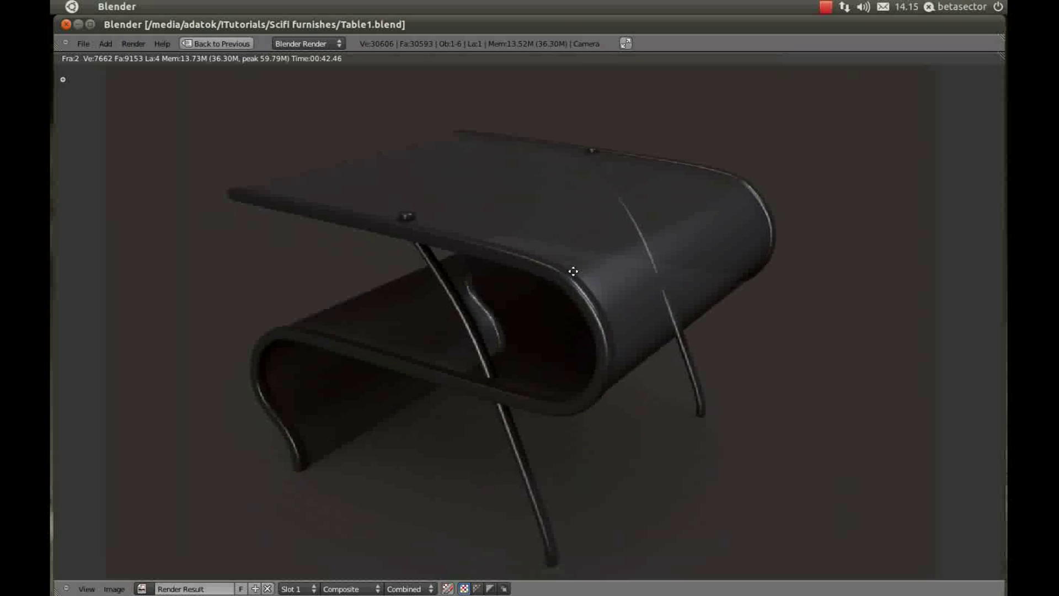
{"action": "scroll", "coordinate": [646, 270], "scroll_direction": "up", "scroll_amount": 2, "text": "shift"}
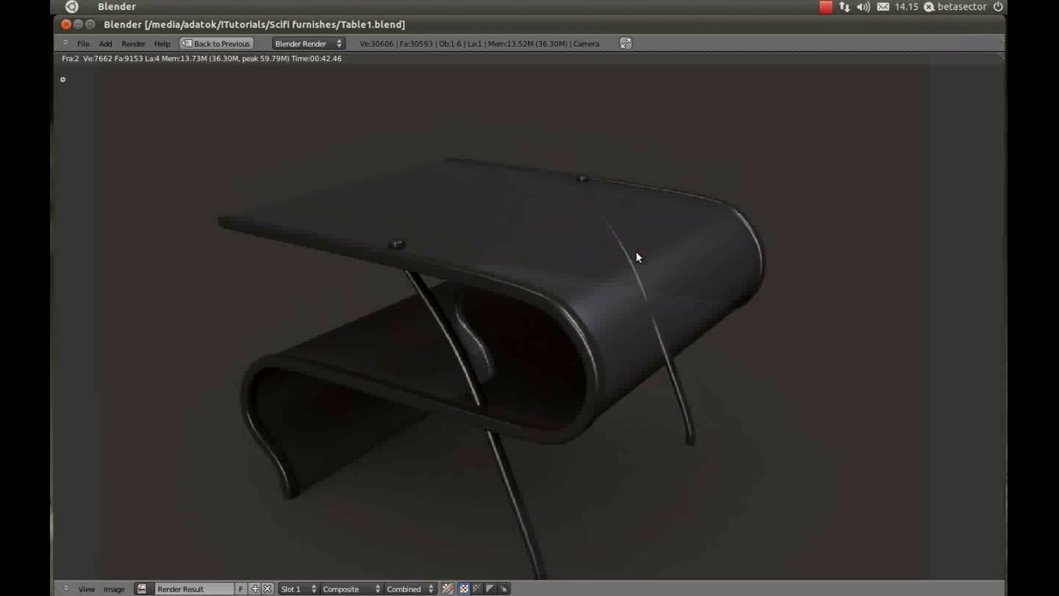
{"action": "middle_click_drag", "start_coordinate": [665, 245], "coordinate": [640, 258]}
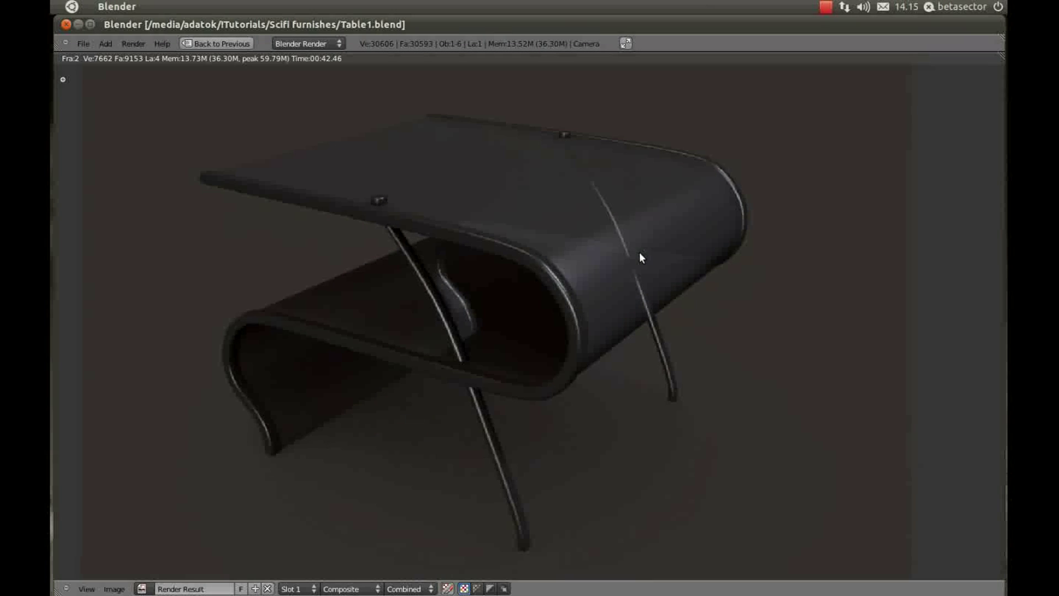
{"action": "middle_click_drag", "start_coordinate": [640, 259], "coordinate": [635, 276]}
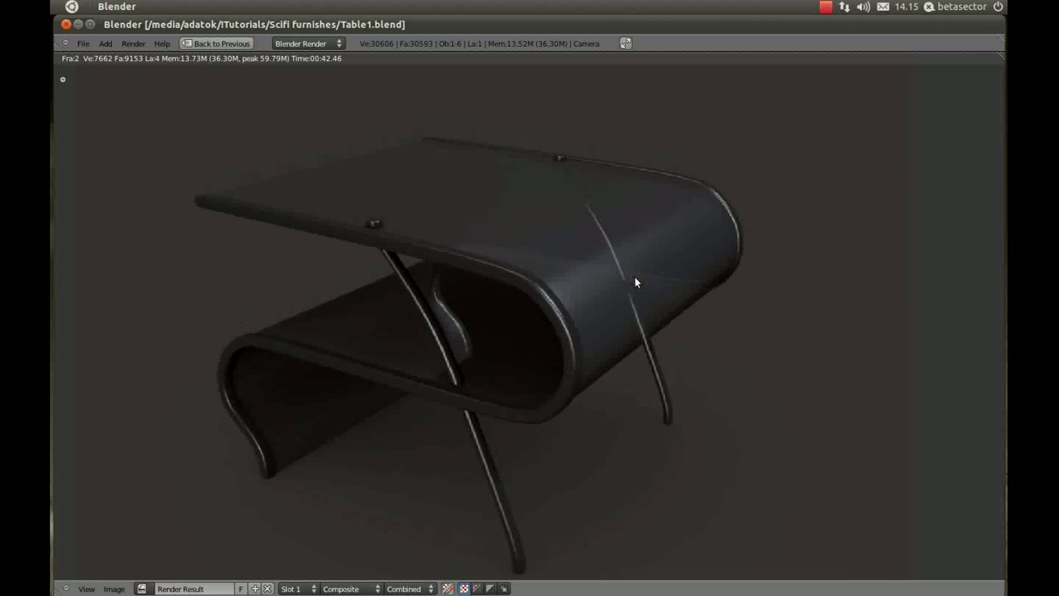
Save the blend file over Table1.blend again
{"action": "key", "text": "ctrl+s"}
{"action": "left_click", "coordinate": [637, 272]}
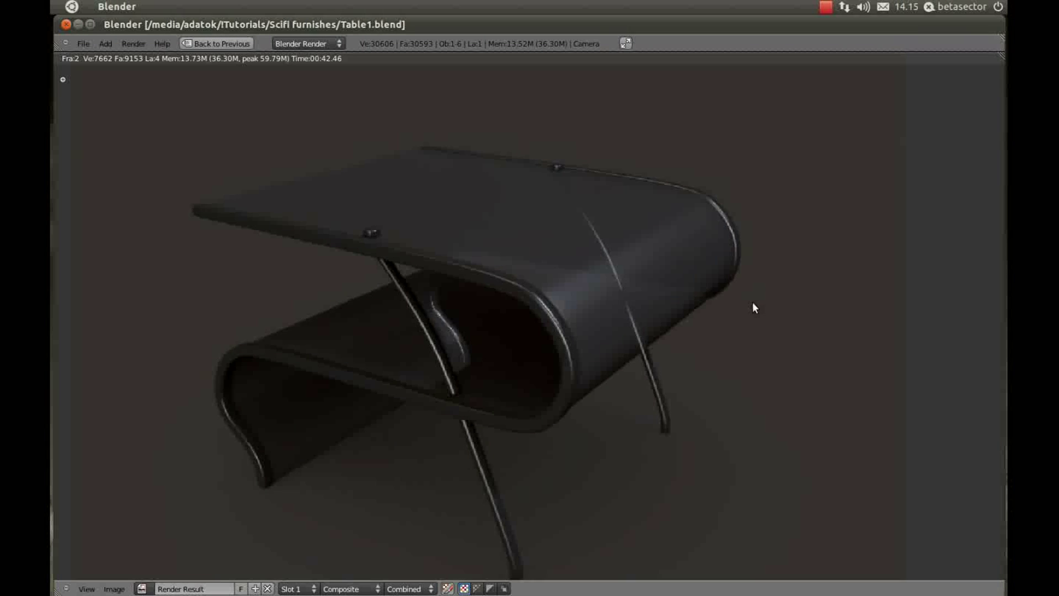
{"action": "scroll", "coordinate": [753, 303], "scroll_direction": "down", "scroll_amount": 1}
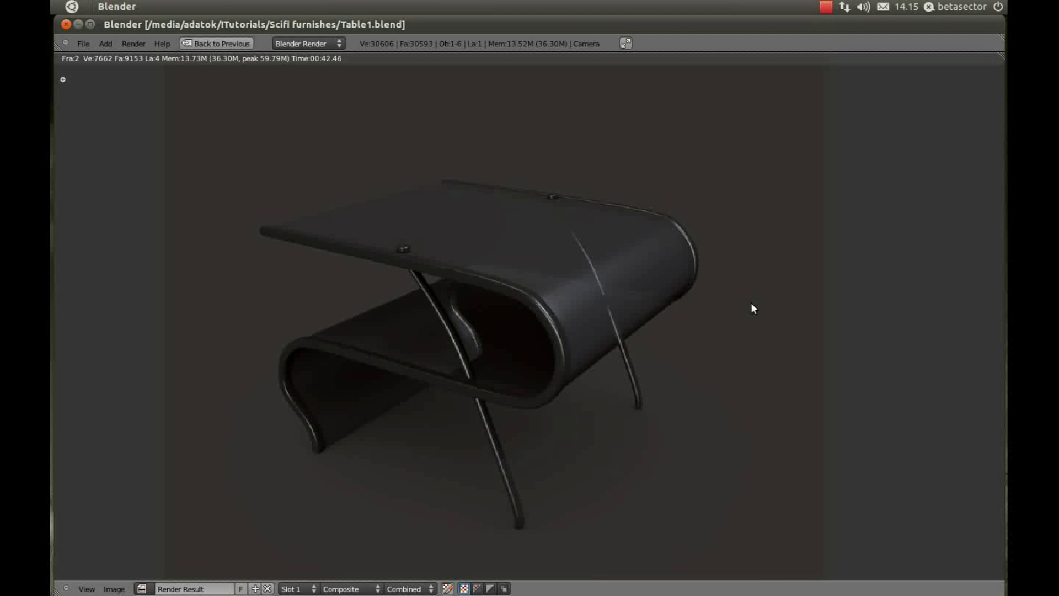